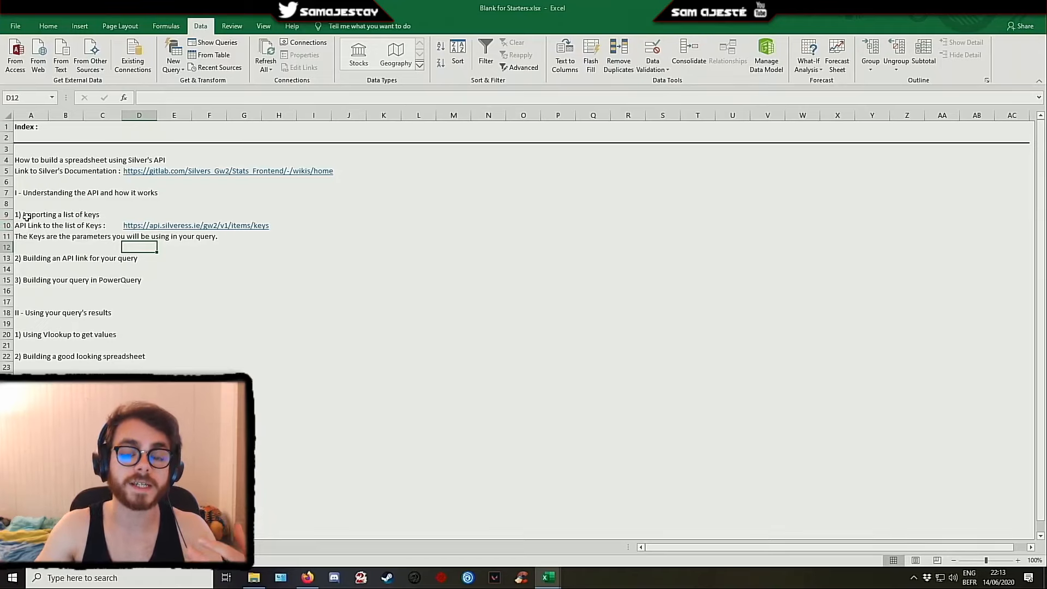
pyautogui.click(20, 236)
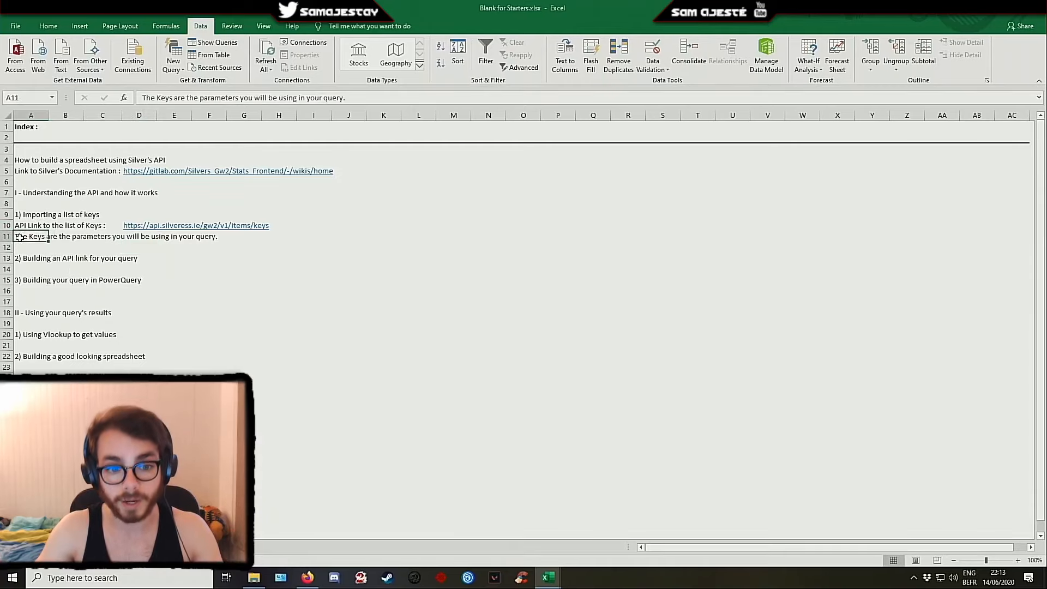
pyautogui.scroll(-1, 256, 276)
pyautogui.scroll(-1, 256, 276)
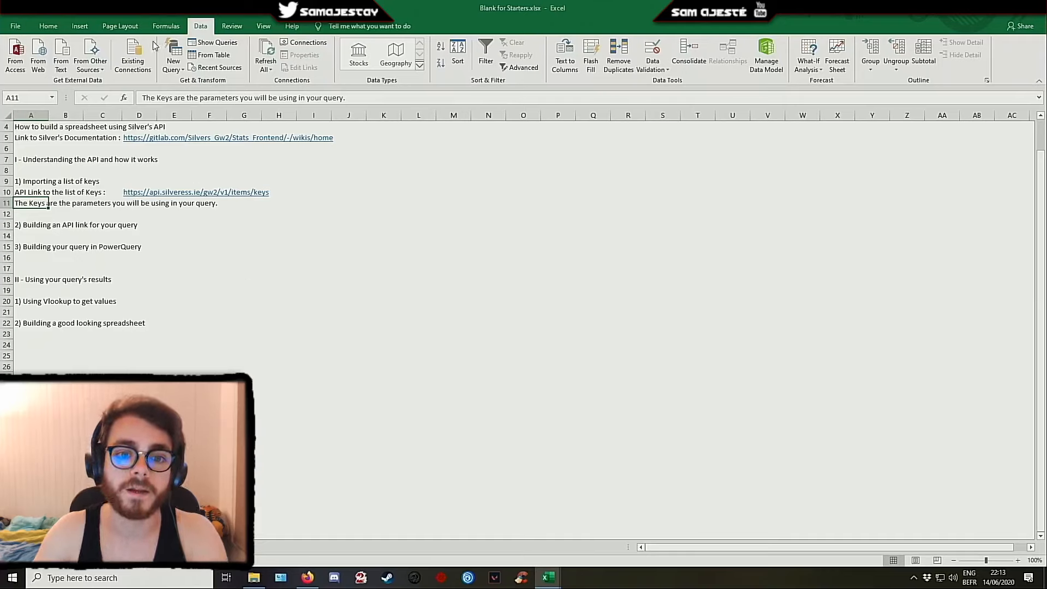
pyautogui.click(96, 71)
pyautogui.click(174, 71)
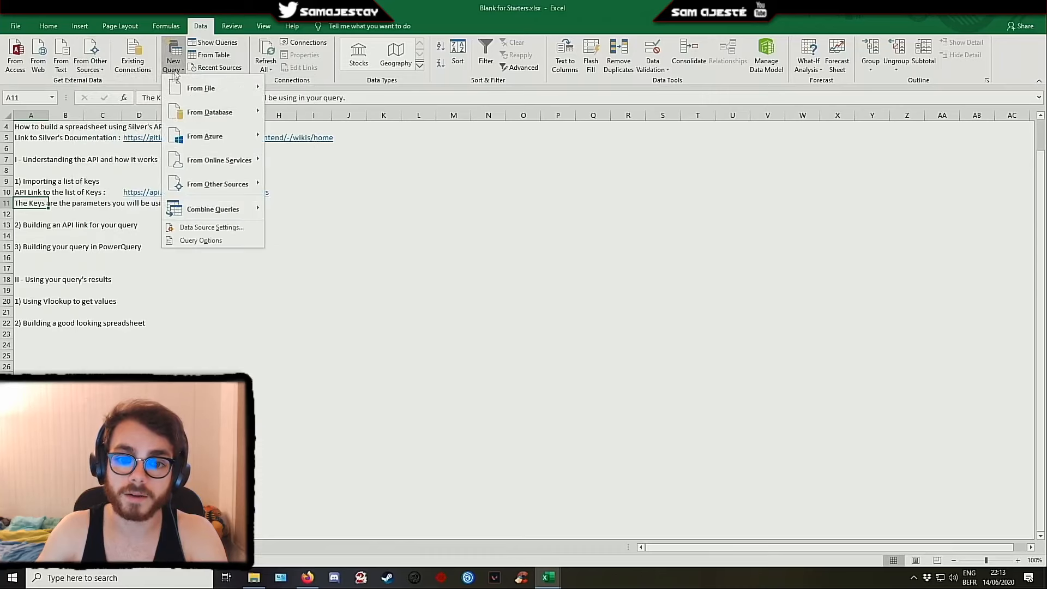
pyautogui.moveTo(237, 182)
pyautogui.click(315, 187)
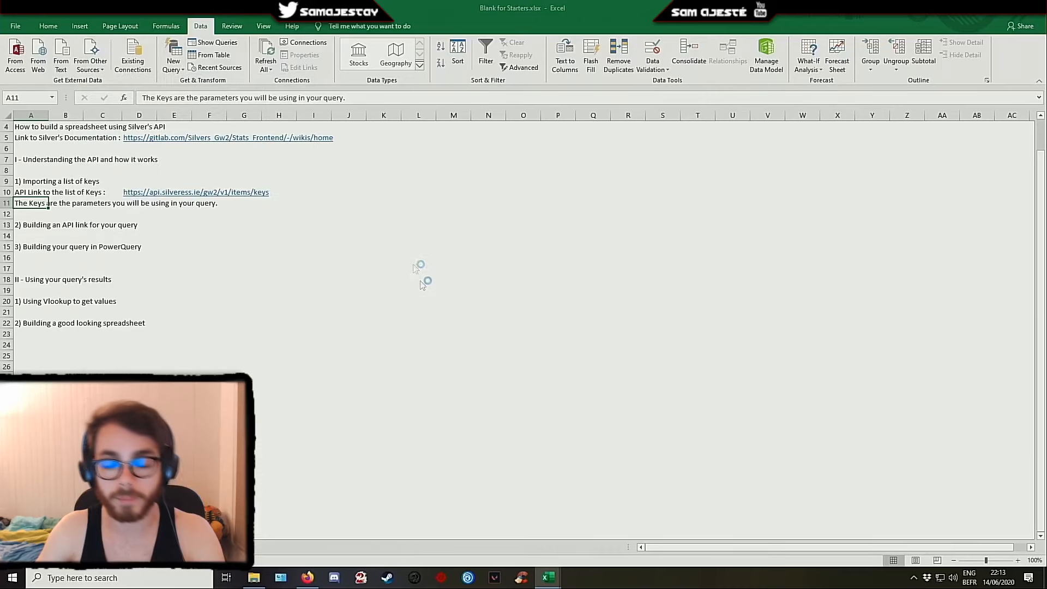
pyautogui.write('https://api.silveress.ie/gw2/v1/items/keys')
pyautogui.press('Return')
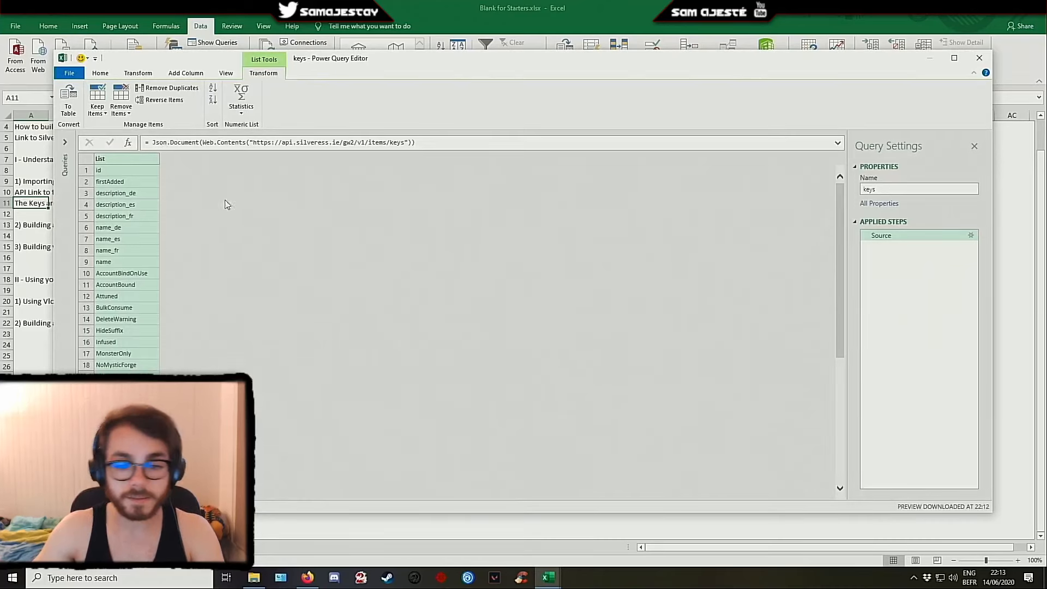
# Look through the imported key list and convert it to a table with no delimiter, showing extra columns as errors
pyautogui.scroll(-20, 125, 173)
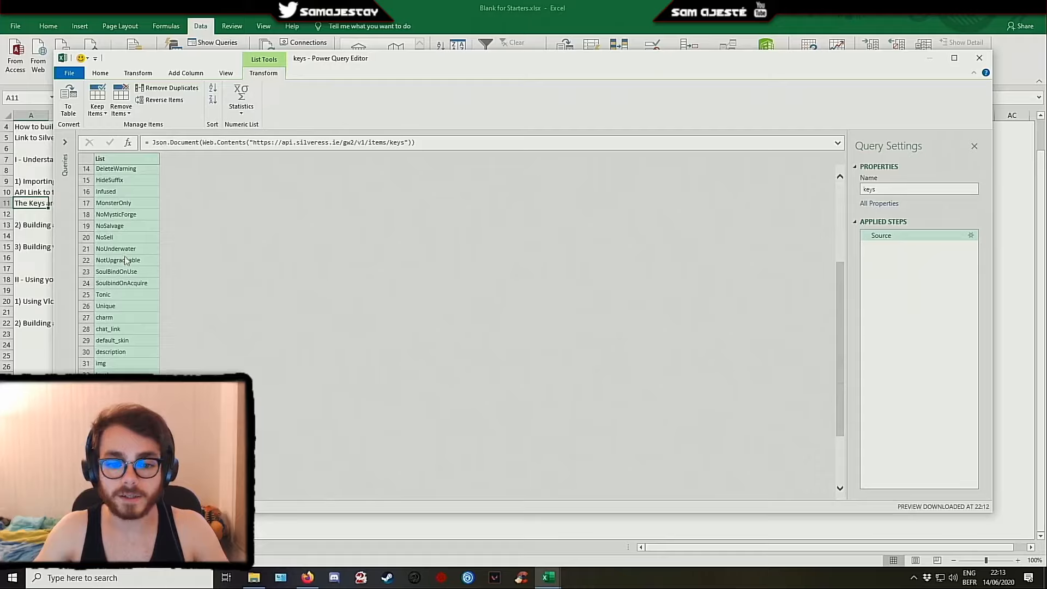
pyautogui.scroll(-20, 126, 265)
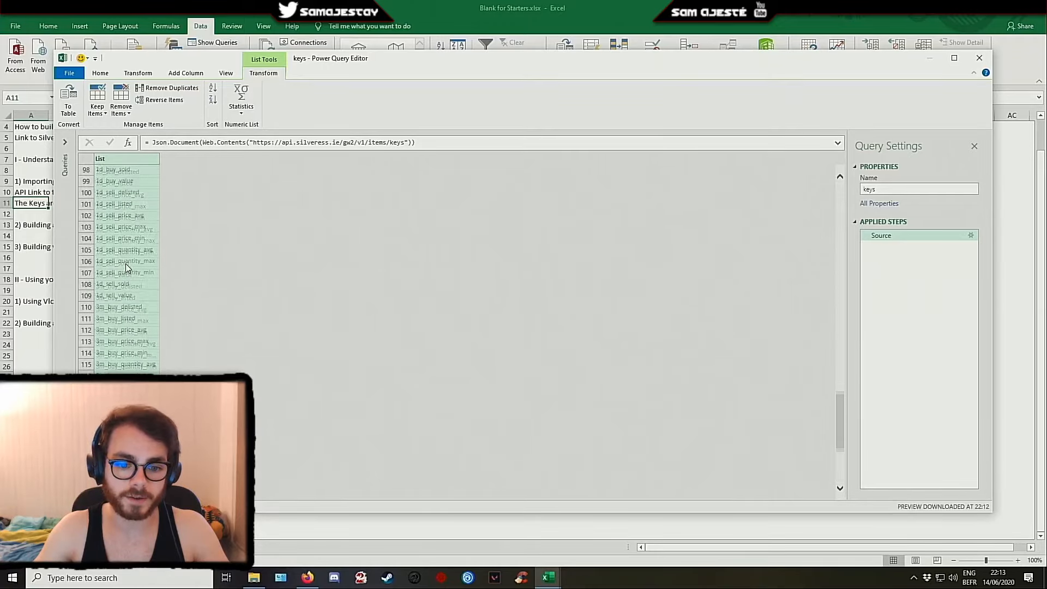
pyautogui.moveTo(841, 458); pyautogui.dragTo(833, 194)
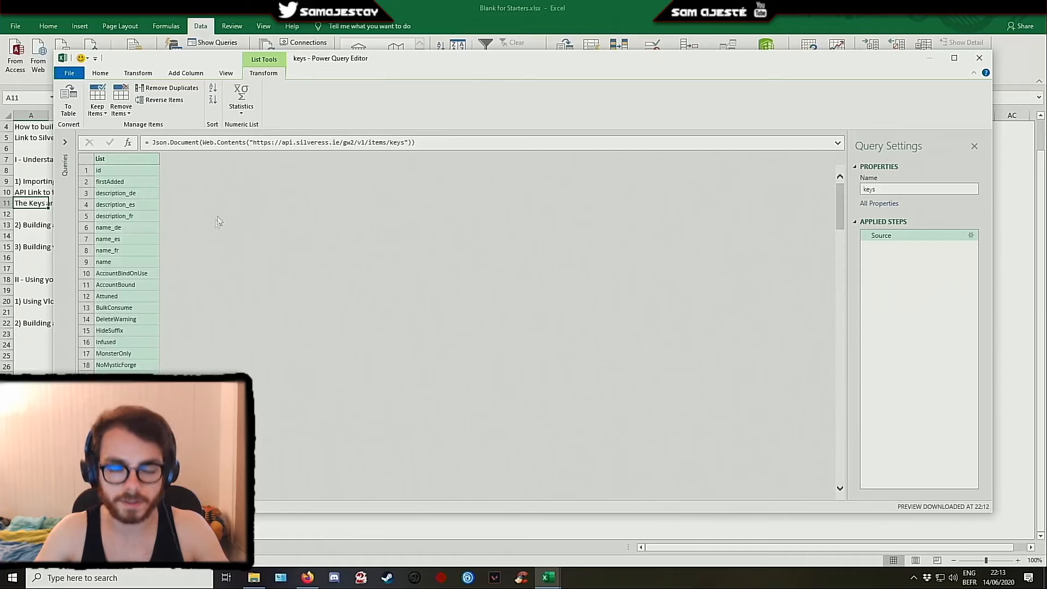
pyautogui.click(70, 105)
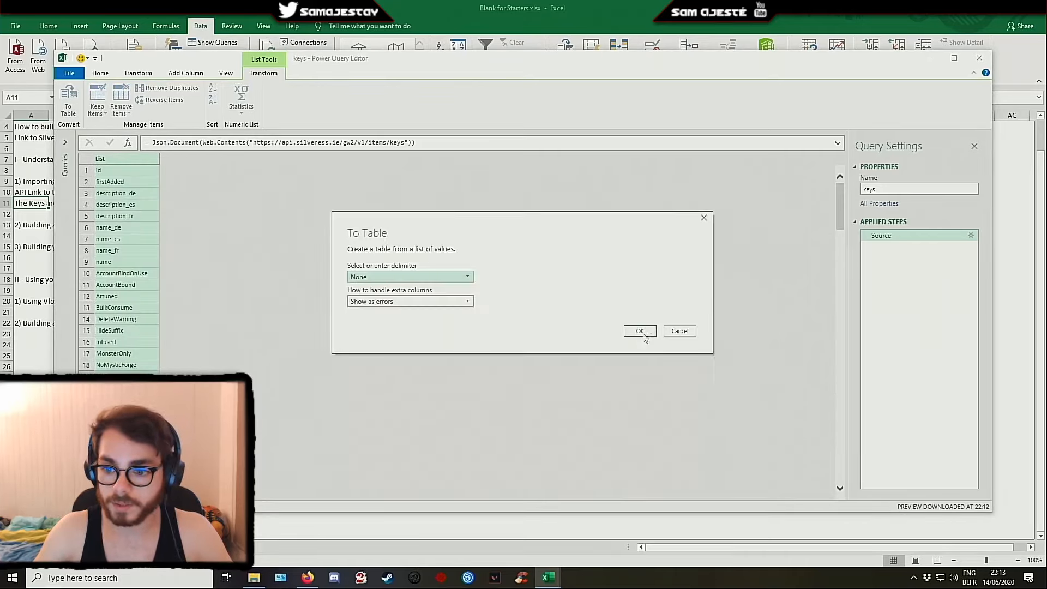
pyautogui.click(639, 332)
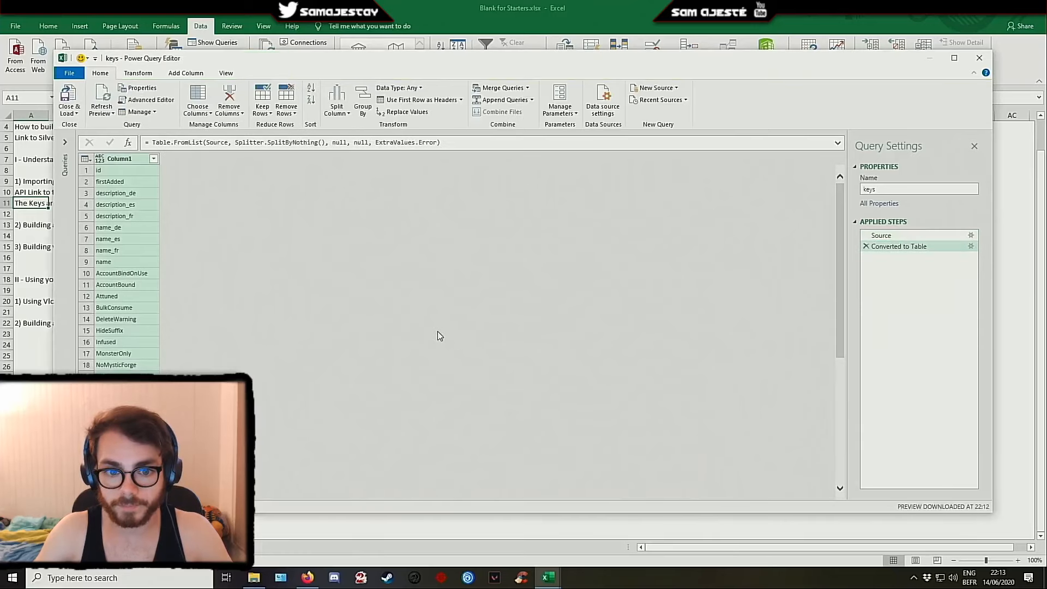
pyautogui.click(154, 160)
pyautogui.rightClick(121, 160)
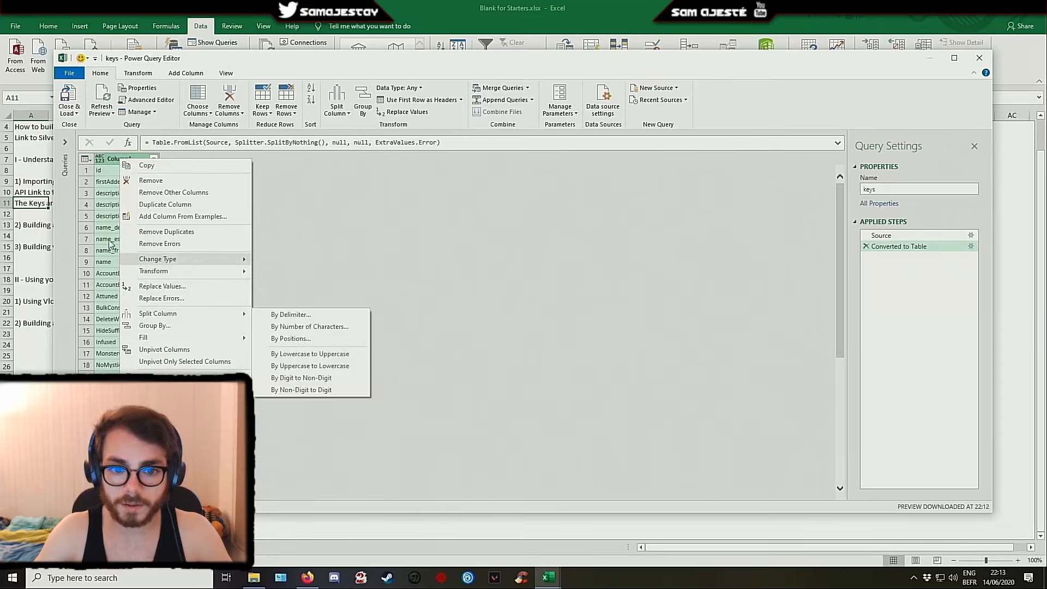
pyautogui.click(376, 65)
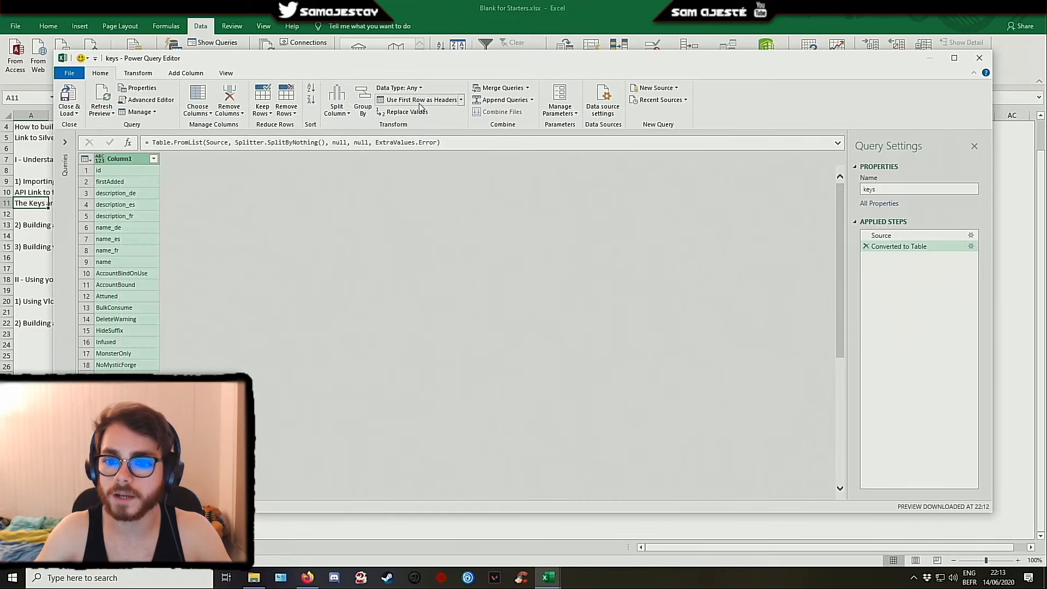
# Use the first row of the keys table as headers and load the query into the workbook
pyautogui.click(420, 104)
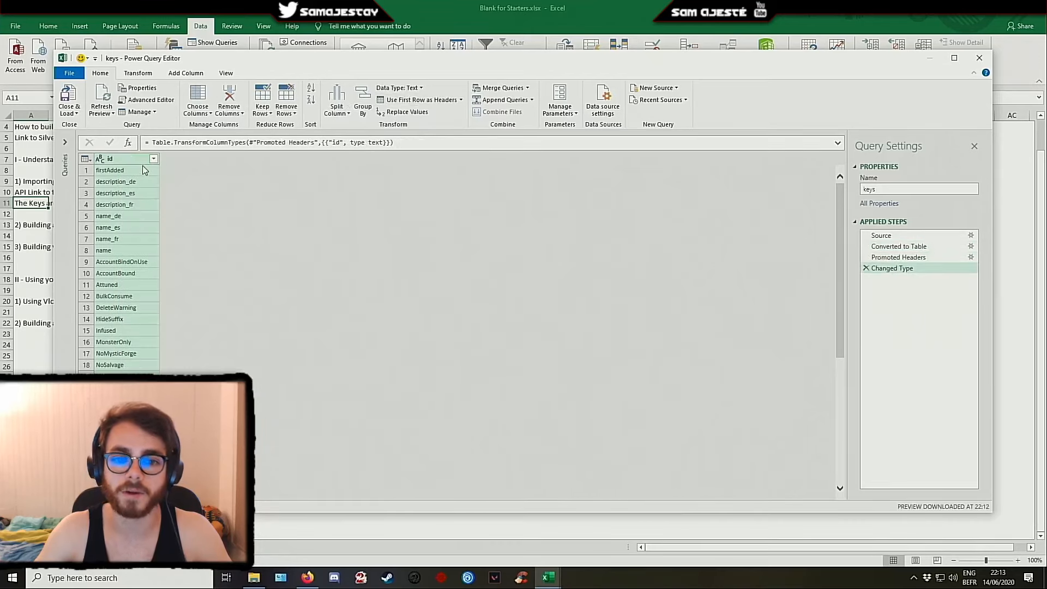
pyautogui.click(71, 96)
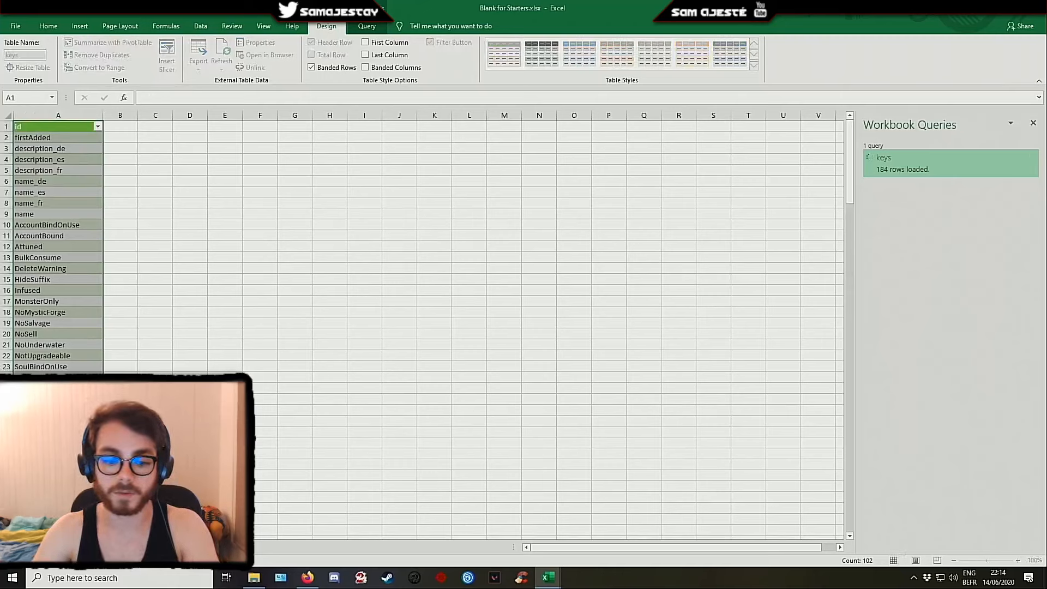
# Examine the loaded key names through the whole column, including type, rarity and the 7d, 1d and 3m price and quantity keys
pyautogui.click(147, 244)
pyautogui.click(48, 141)
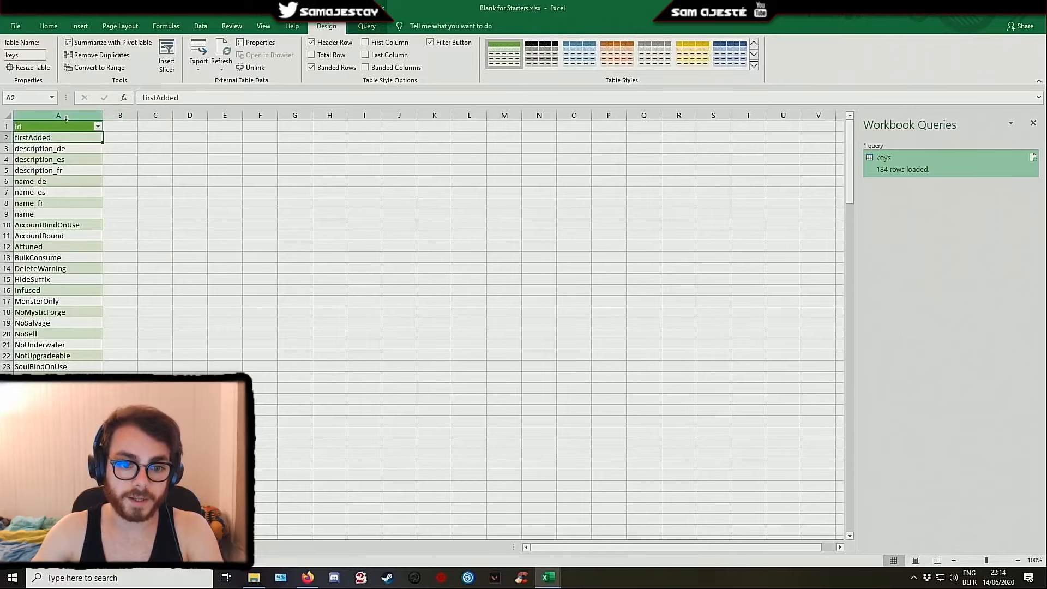
pyautogui.scroll(-6, 42, 284)
pyautogui.scroll(-5, 42, 283)
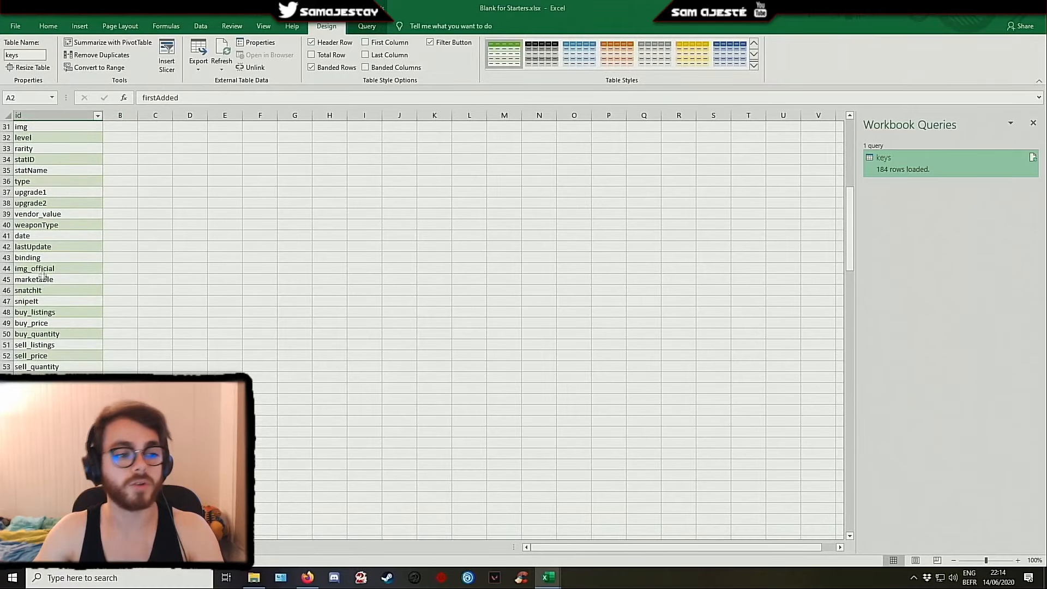
pyautogui.scroll(12, 44, 251)
pyautogui.scroll(1, 48, 246)
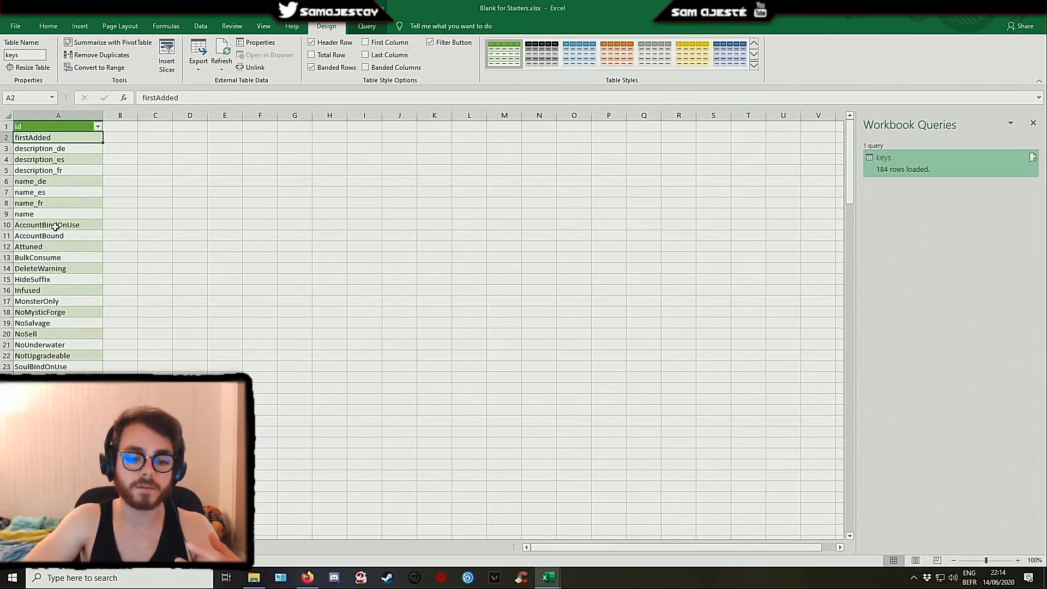
pyautogui.scroll(-7, 55, 227)
pyautogui.scroll(-18, 71, 349)
pyautogui.scroll(-9, 61, 333)
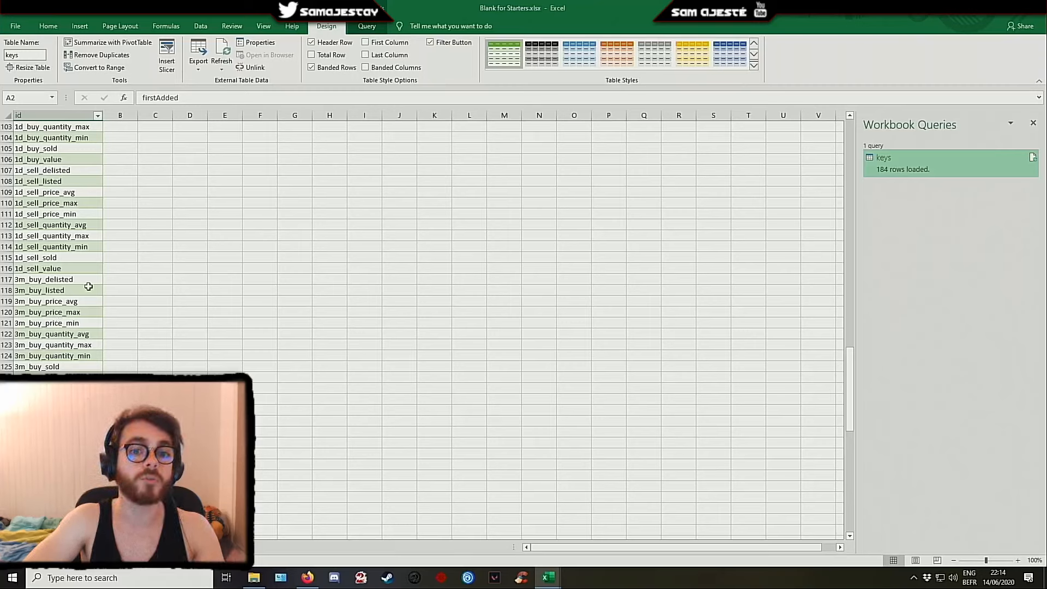
pyautogui.scroll(20, 88, 286)
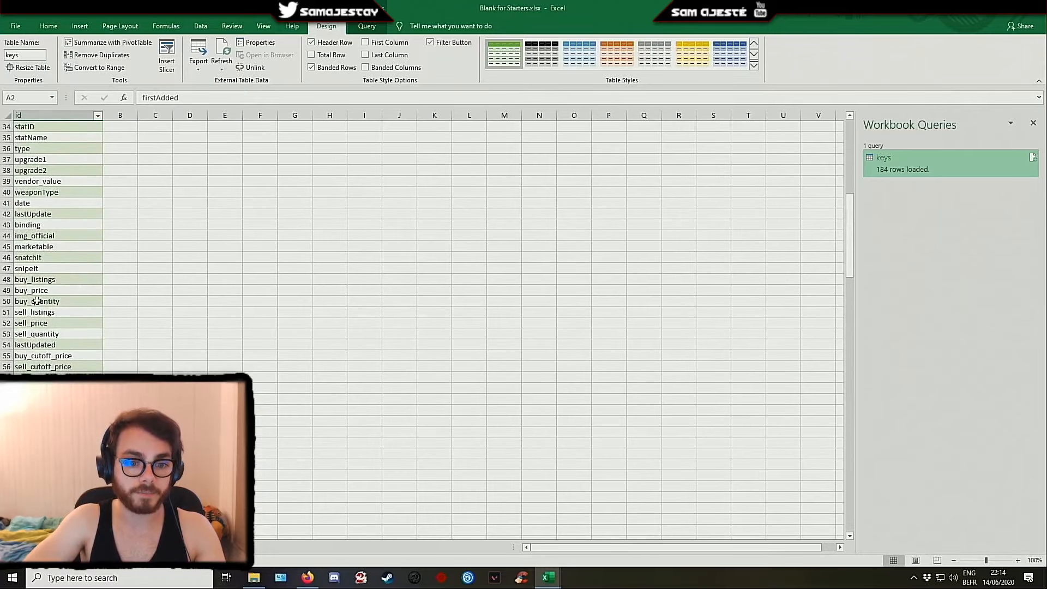
pyautogui.scroll(2, 40, 278)
pyautogui.click(45, 215)
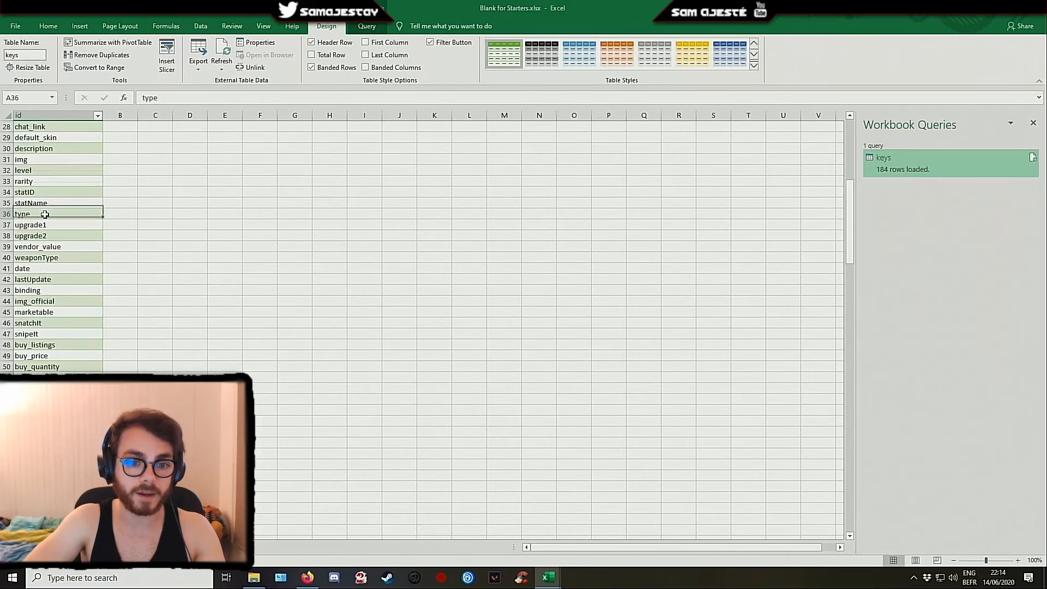
pyautogui.click(56, 181)
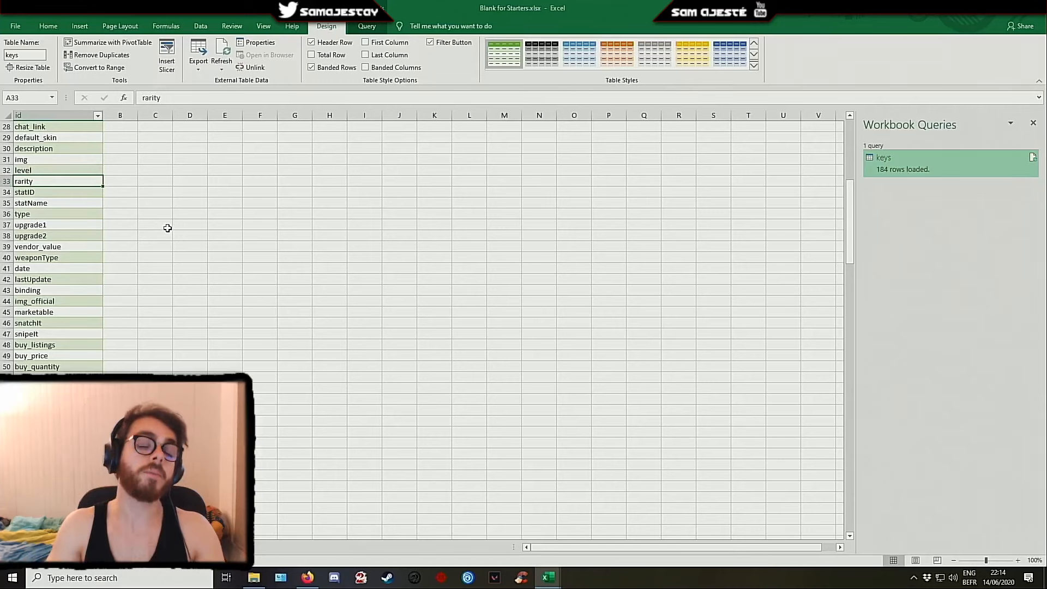
pyautogui.click(55, 443)
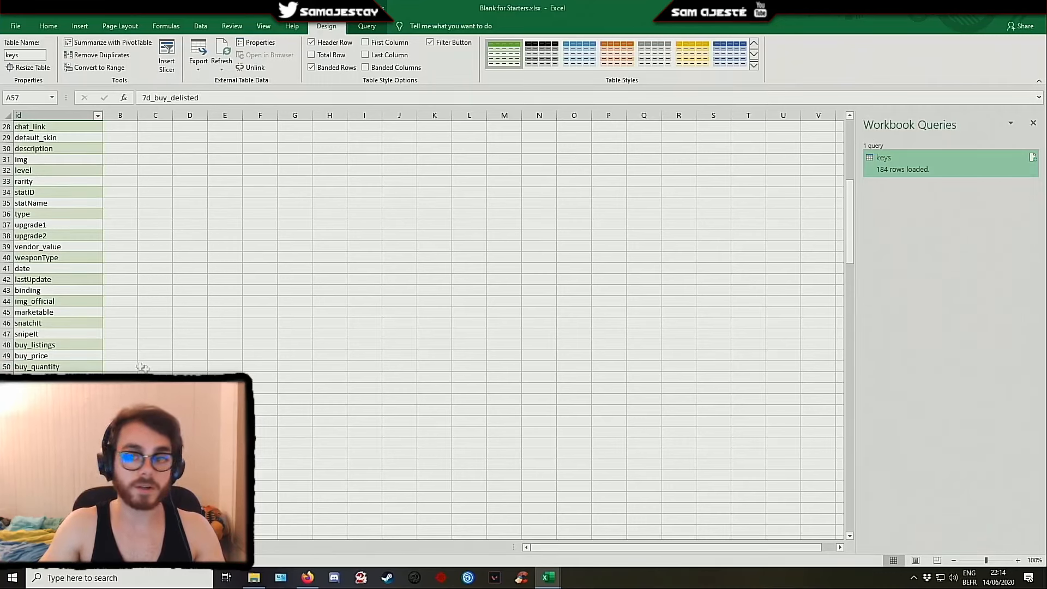
pyautogui.moveTo(894, 172)
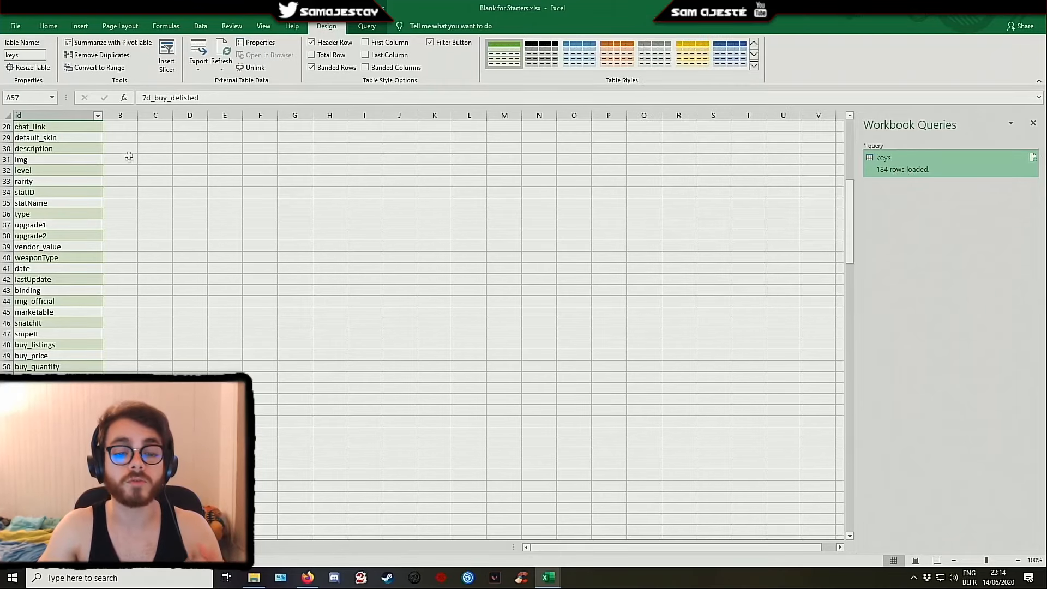
# Close the list of workbook queries and return to the index sheet
pyautogui.click(123, 149)
pyautogui.scroll(9, 183, 245)
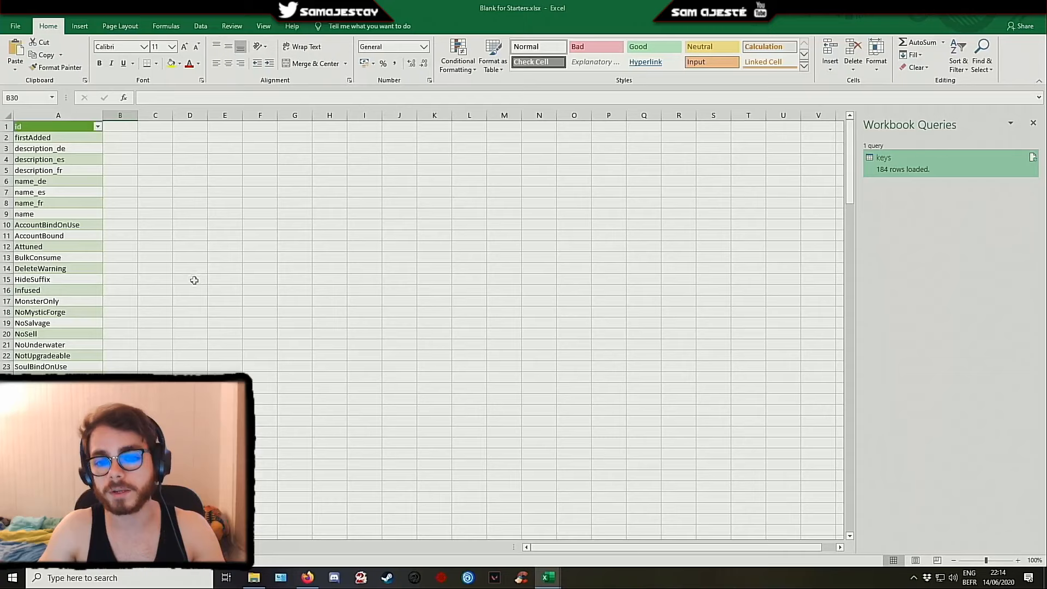
pyautogui.click(1033, 123)
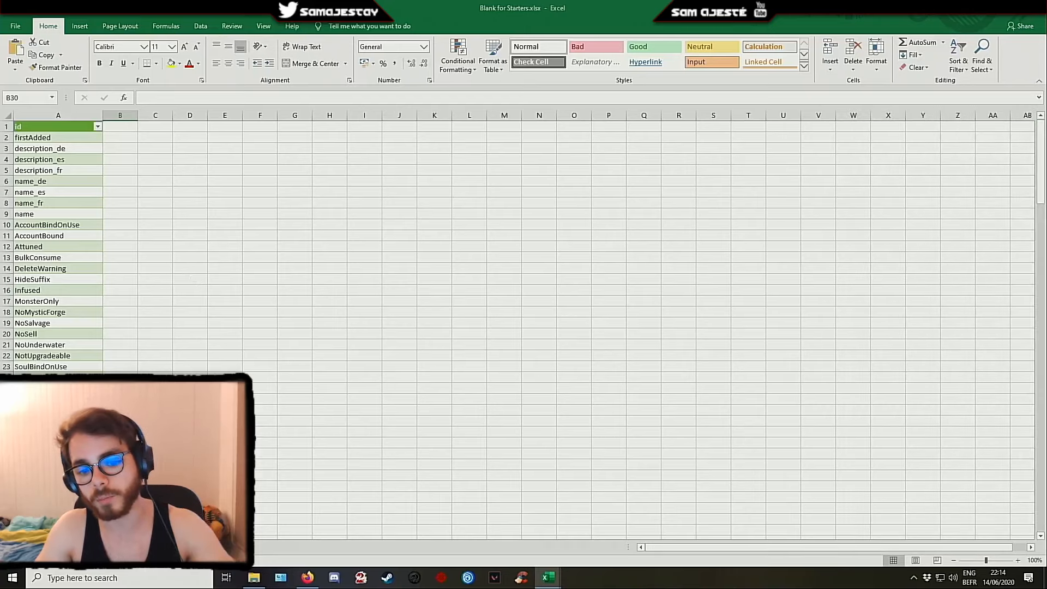
pyautogui.hotkey('ctrl', 'pageup')
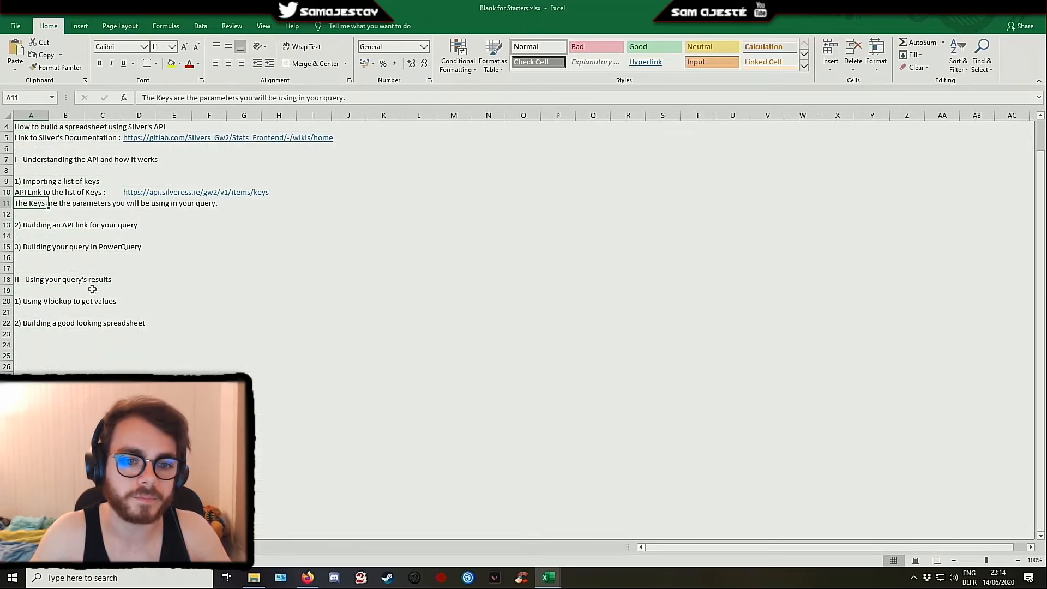
# Insert a blank row at row 14, under the heading "2) Building an API link for your query"
pyautogui.click(77, 201)
pyautogui.click(6, 237)
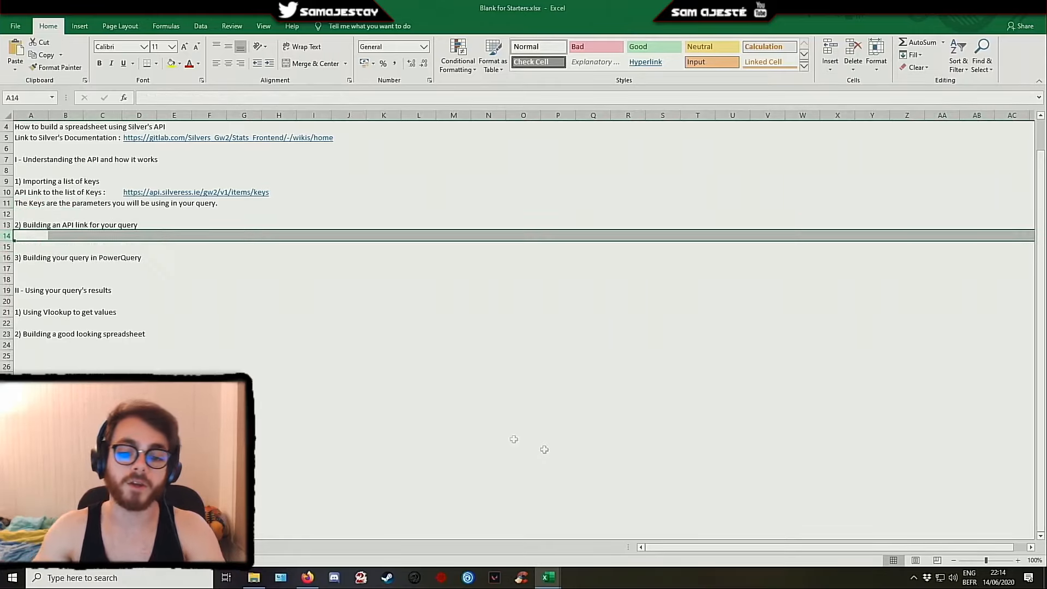
pyautogui.hotkey('ctrl', '+')
pyautogui.click(382, 464)
# Switch to the workbook The Forgemaster.xlsx and show its workbook queries
pyautogui.moveTo(547, 577)
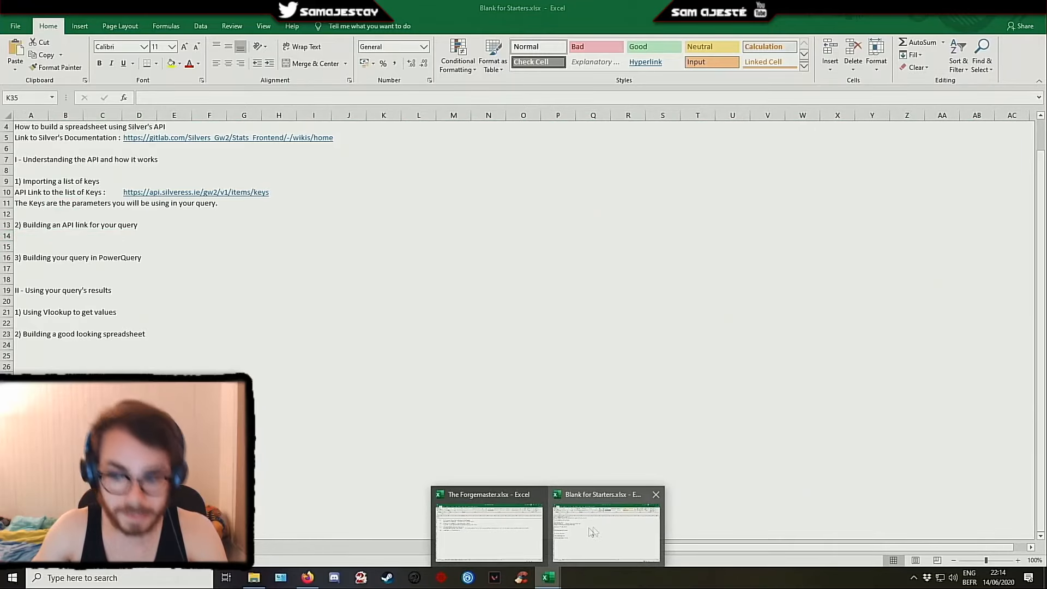
pyautogui.click(596, 530)
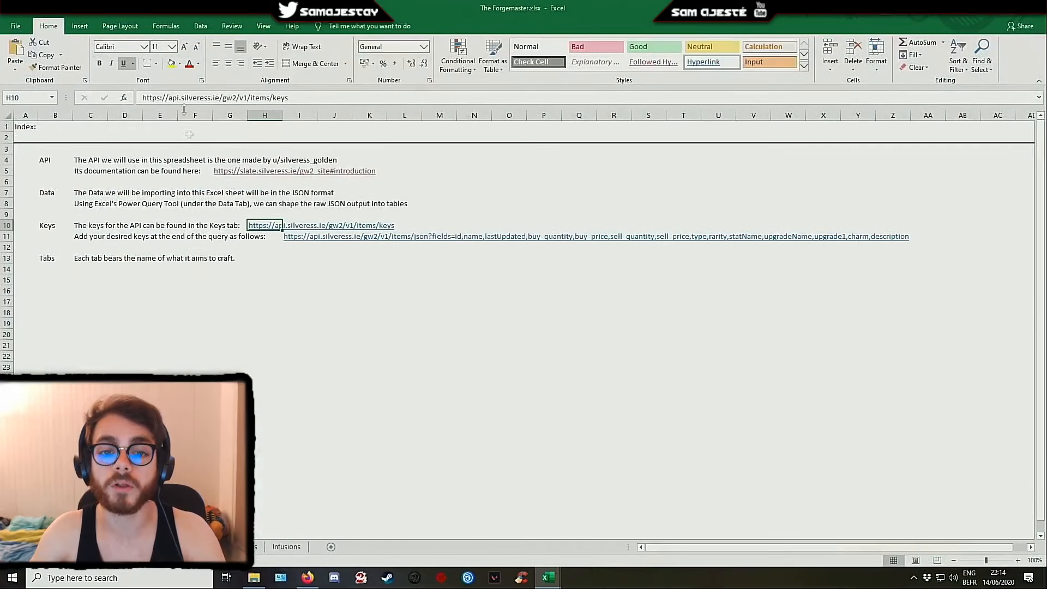
pyautogui.click(200, 26)
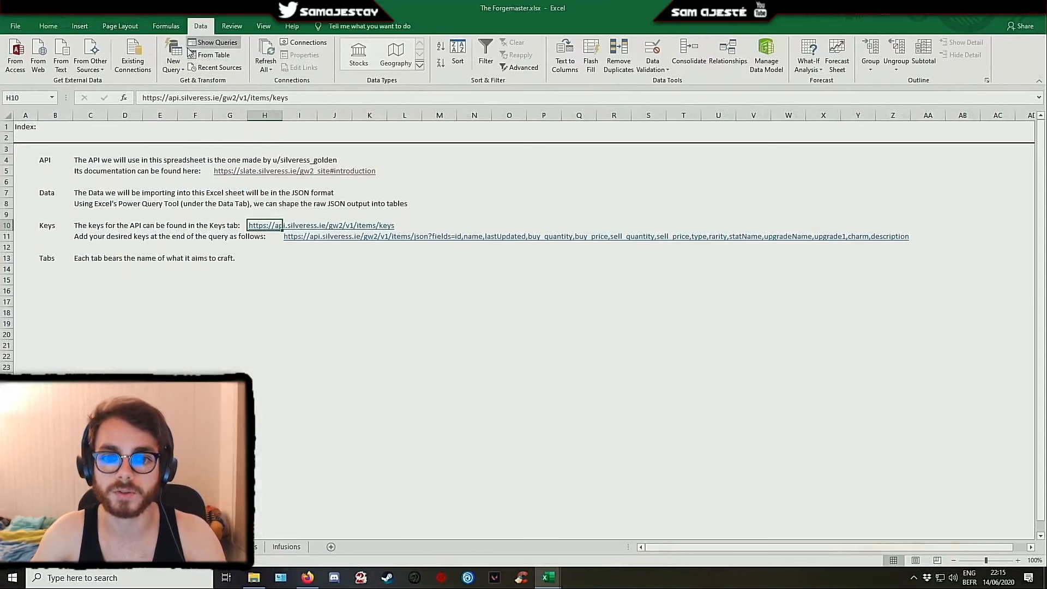
pyautogui.click(213, 43)
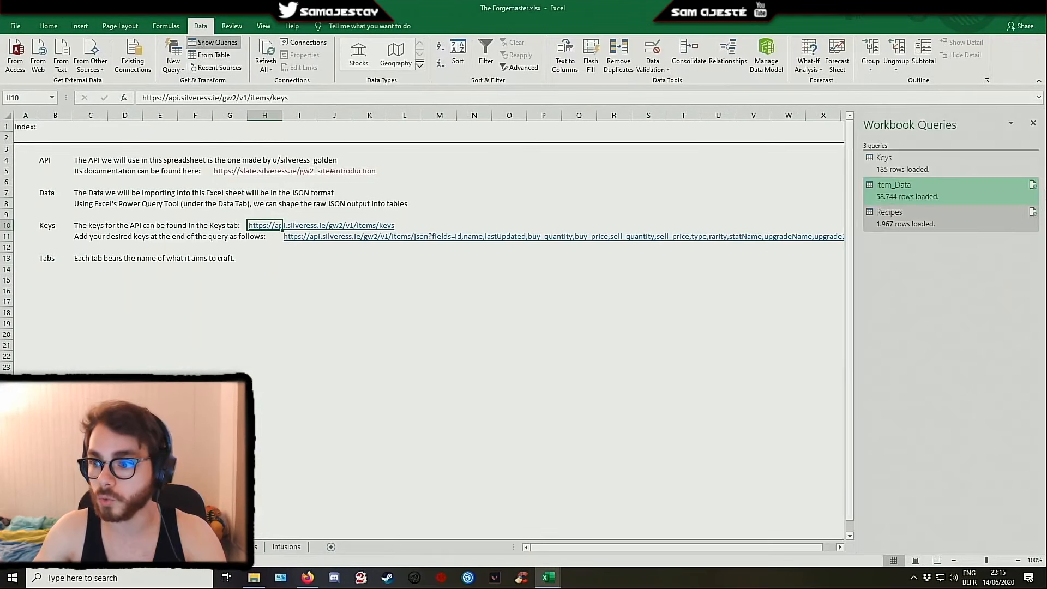
# Refresh the Item_Data query and open it for editing in the Power Query Editor
pyautogui.moveTo(1033, 187)
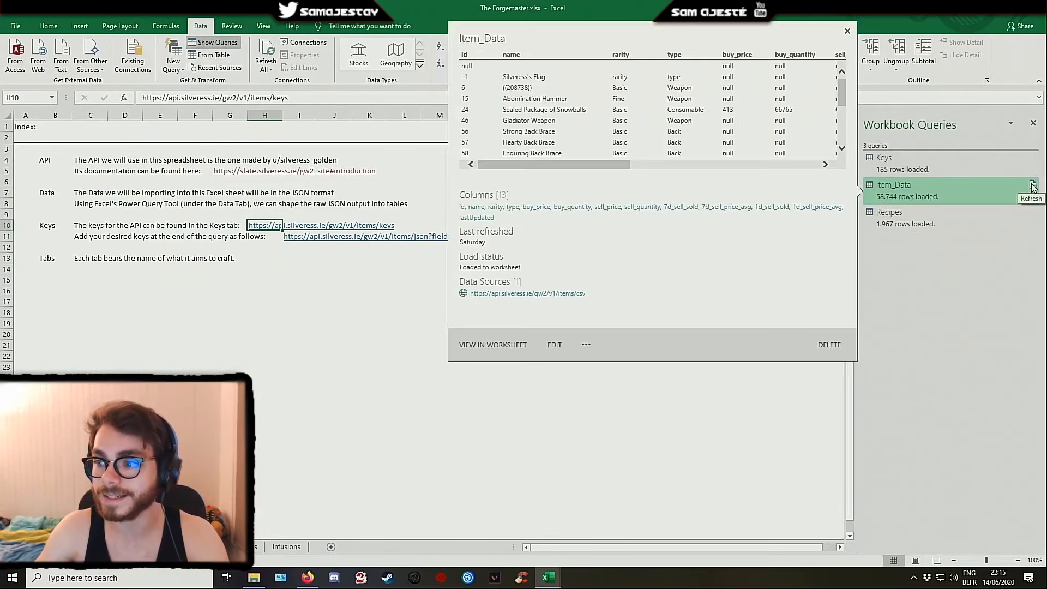
pyautogui.click(1033, 187)
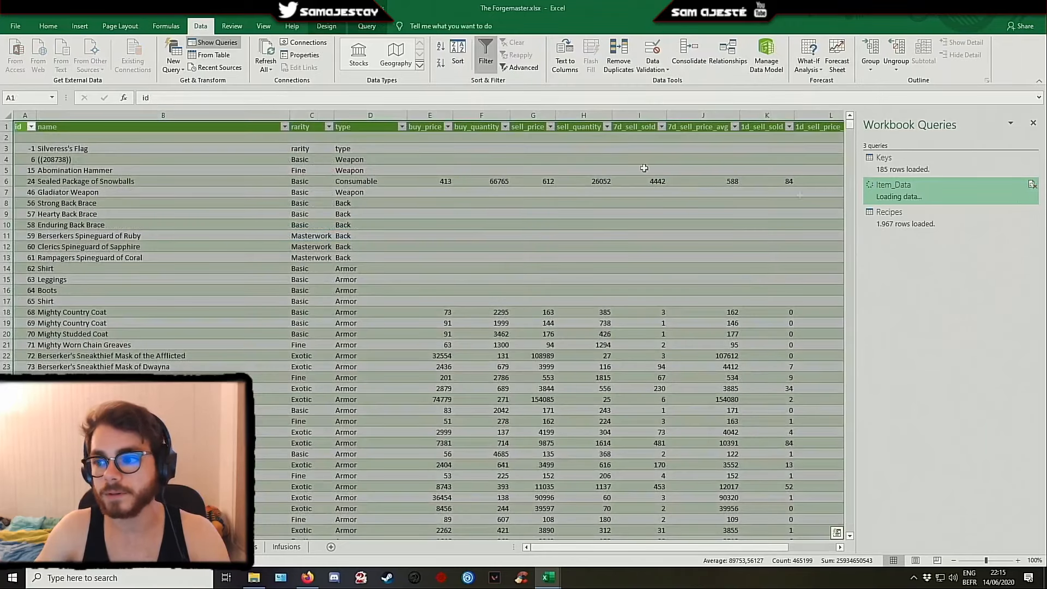
pyautogui.rightClick(931, 198)
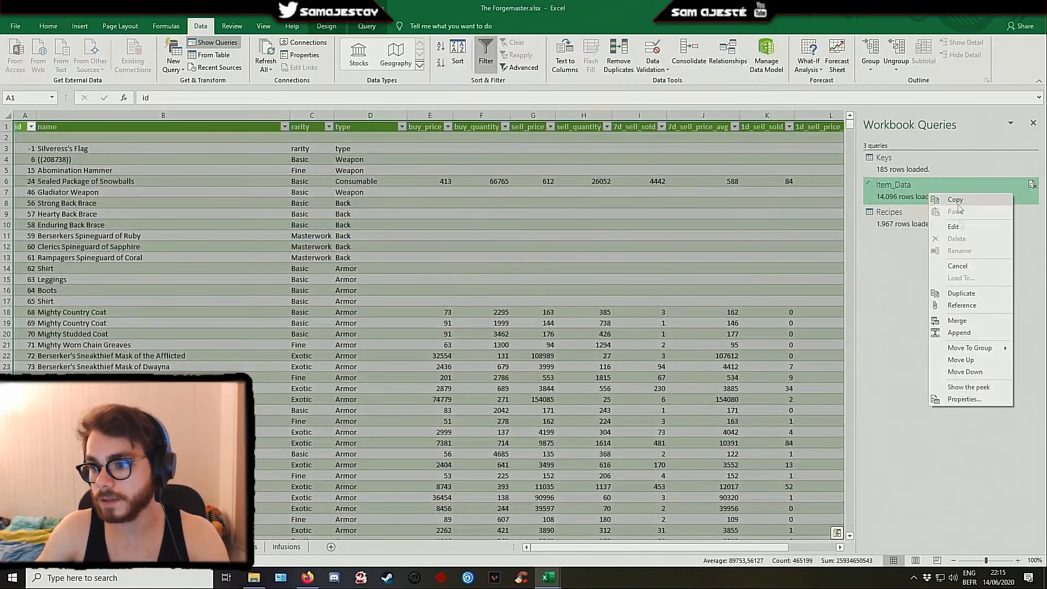
pyautogui.click(959, 225)
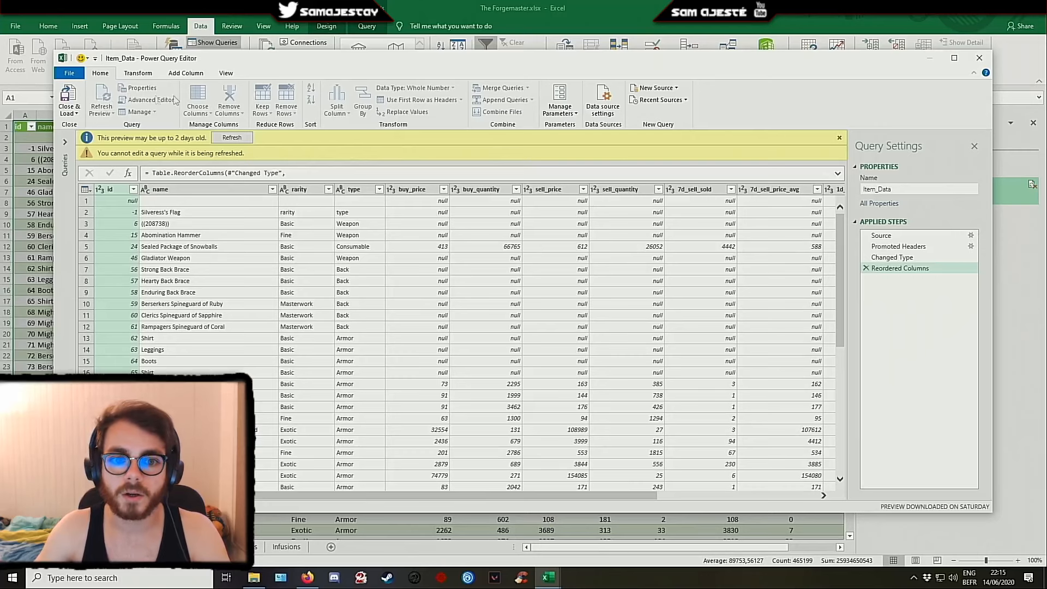
# Reopen the Item_Data query, copy the API URL from its source code in the Advanced Editor, and close the editor
pyautogui.click(980, 58)
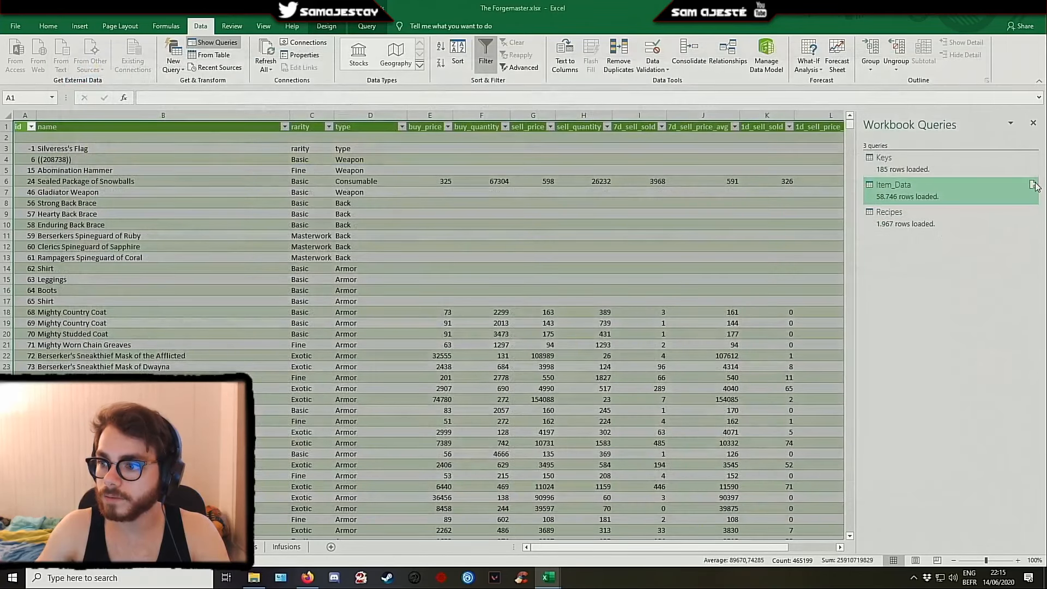
pyautogui.rightClick(956, 190)
pyautogui.click(974, 219)
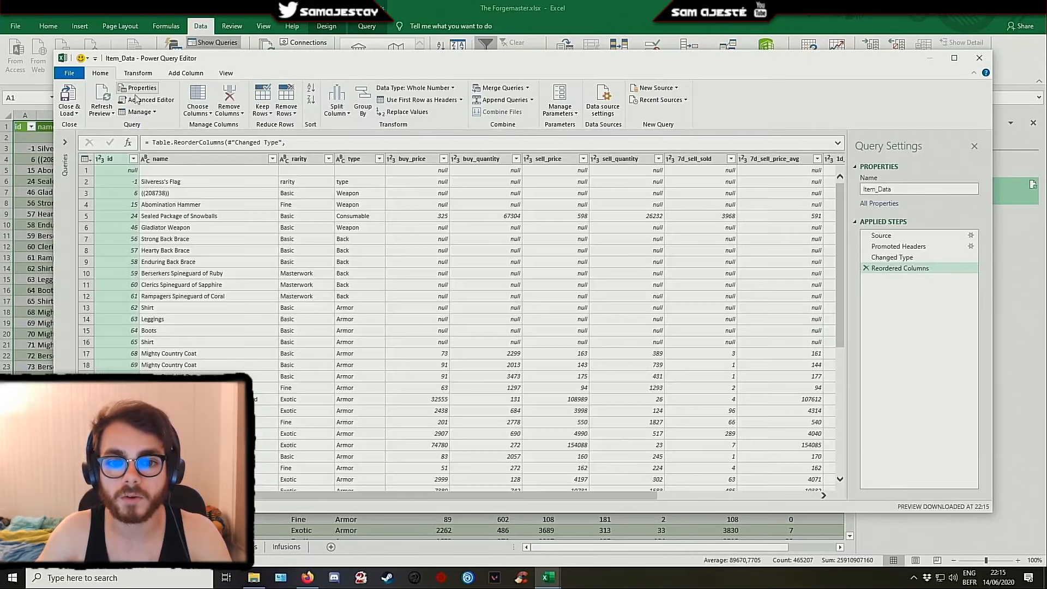
pyautogui.click(147, 100)
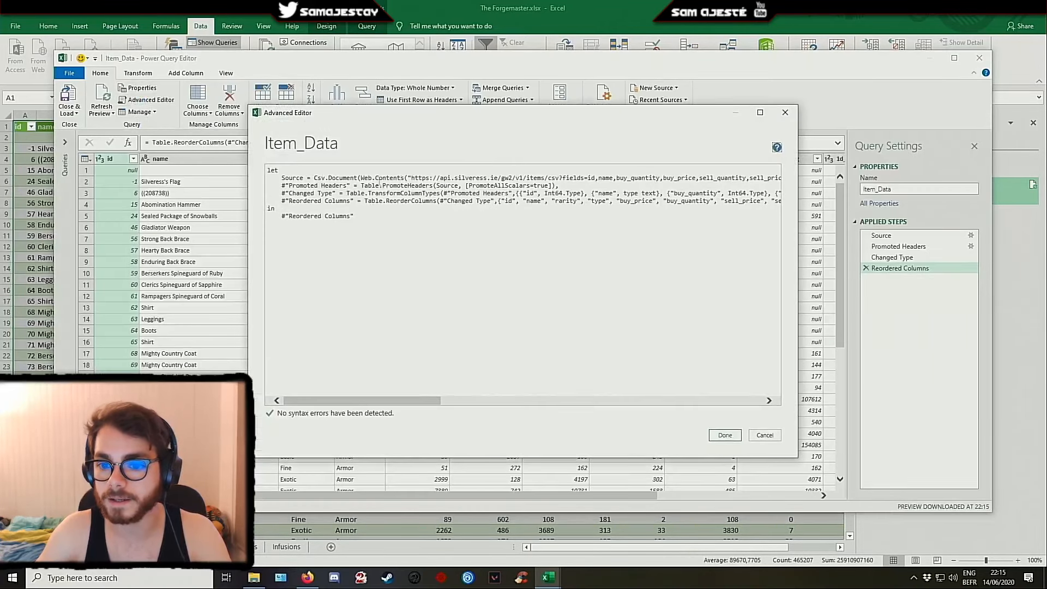
pyautogui.moveTo(413, 178); pyautogui.dragTo(582, 181)
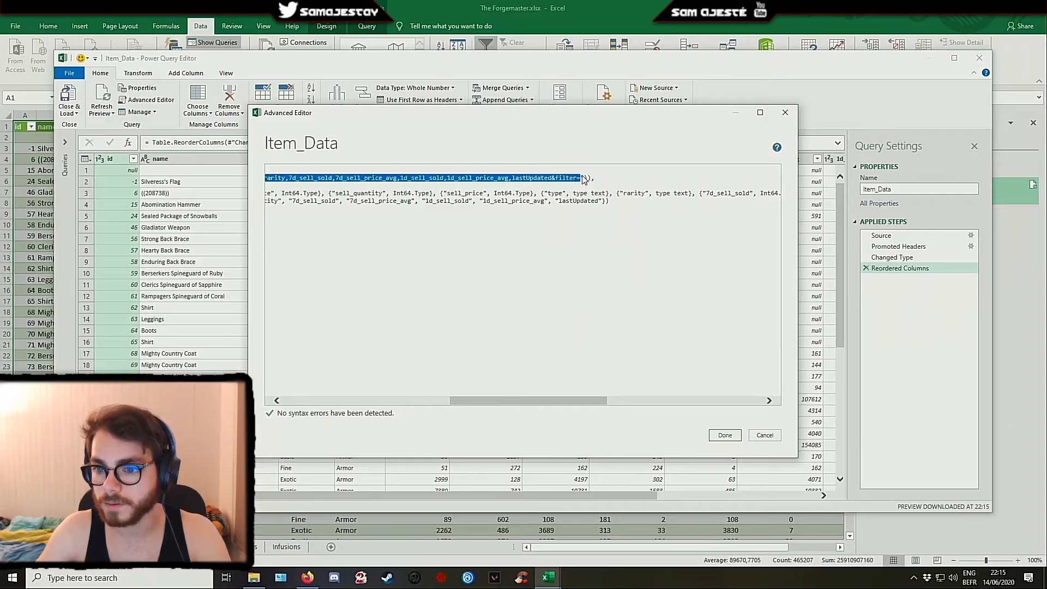
pyautogui.click(786, 114)
pyautogui.click(979, 58)
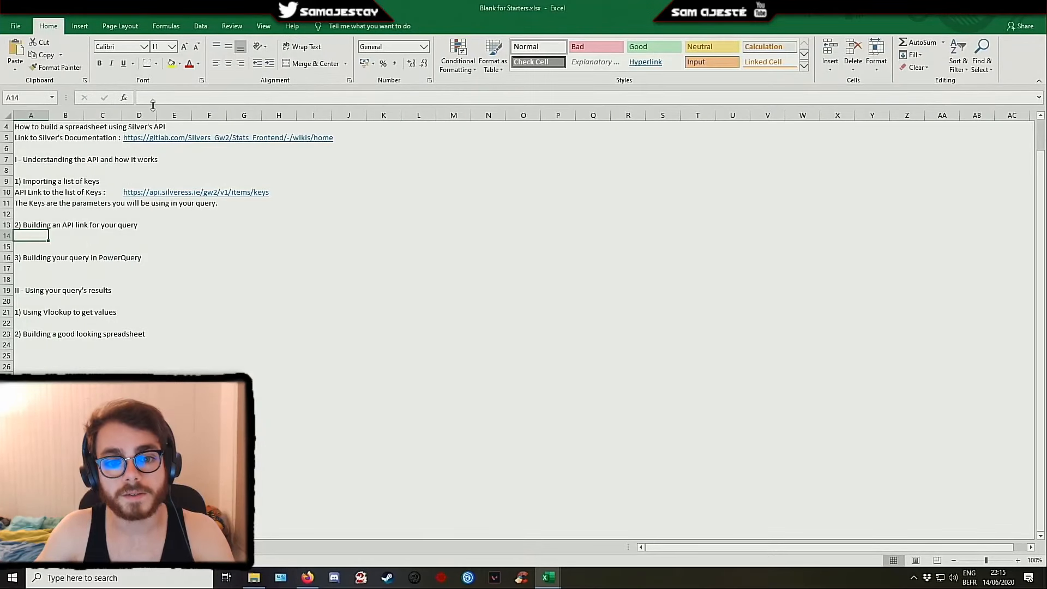
# Paste the copied API link into cell D14 of the index sheet in Blank for Starters.xlsx
pyautogui.click(131, 234)
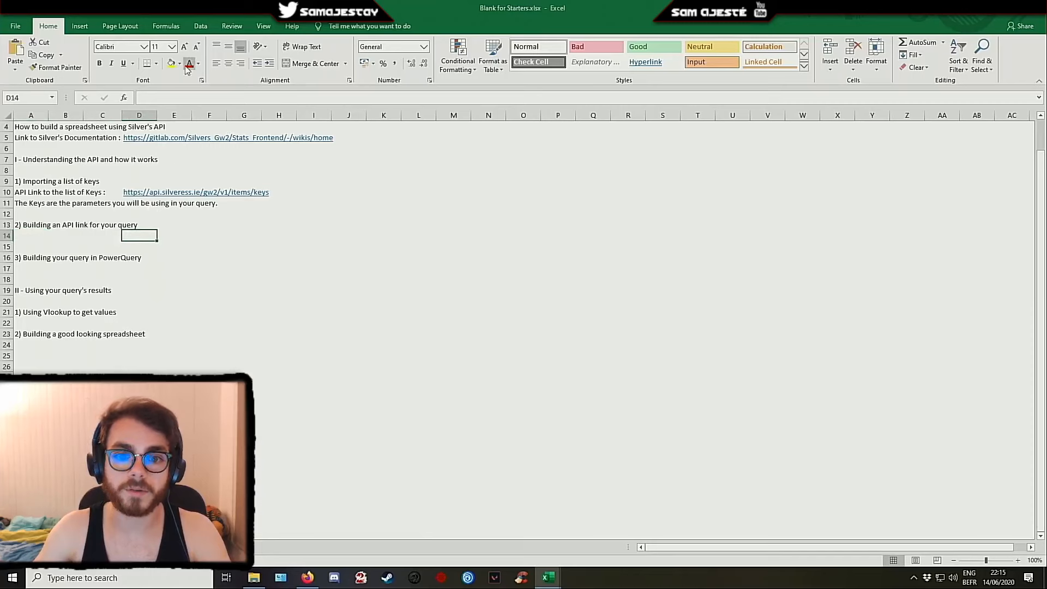
pyautogui.click(169, 97)
pyautogui.hotkey('ctrl', 'v')
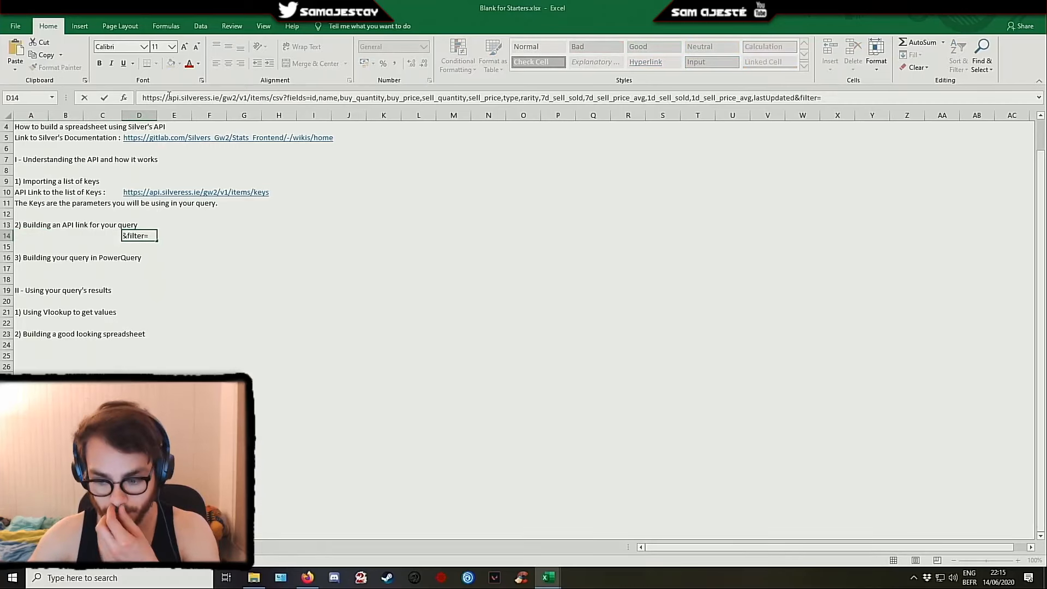
pyautogui.press('Return')
# Label the link in A14 with "Here's an example link we'll use :" and widen column C slightly to fit the text
pyautogui.click(25, 236)
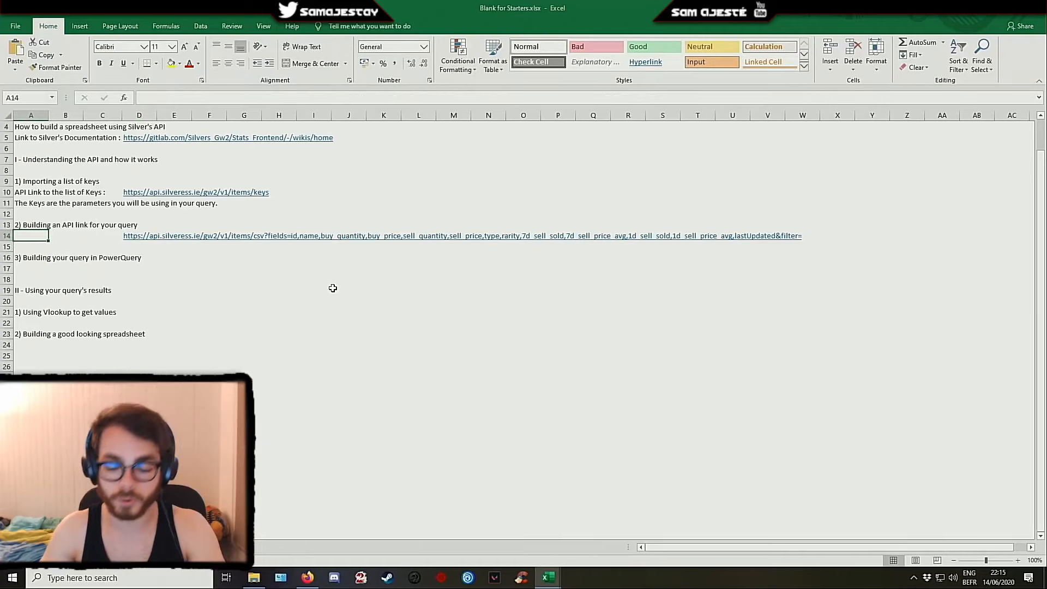
pyautogui.write("Here'")
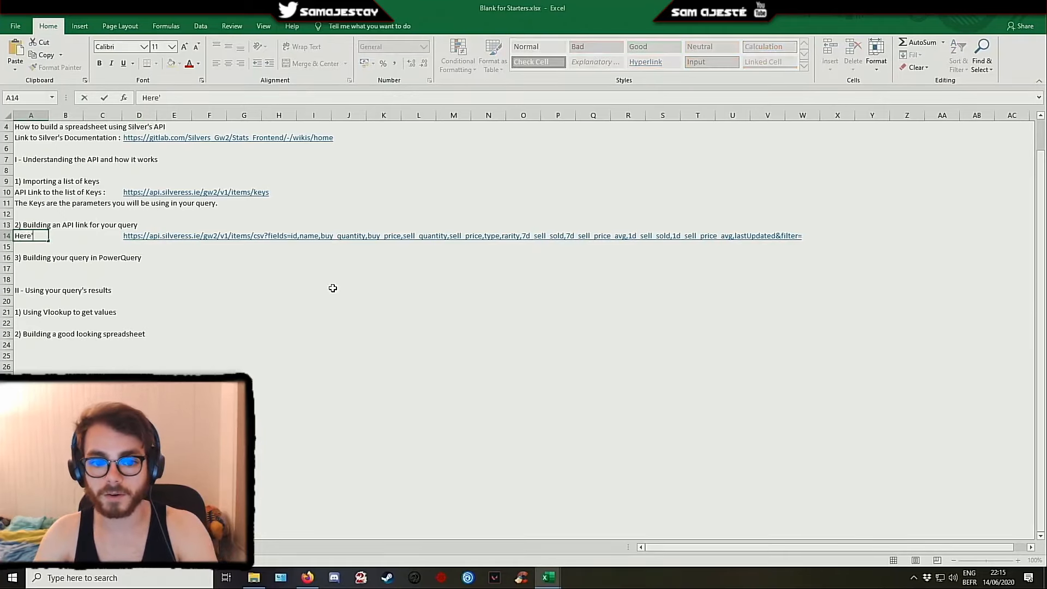
pyautogui.write('s an examp')
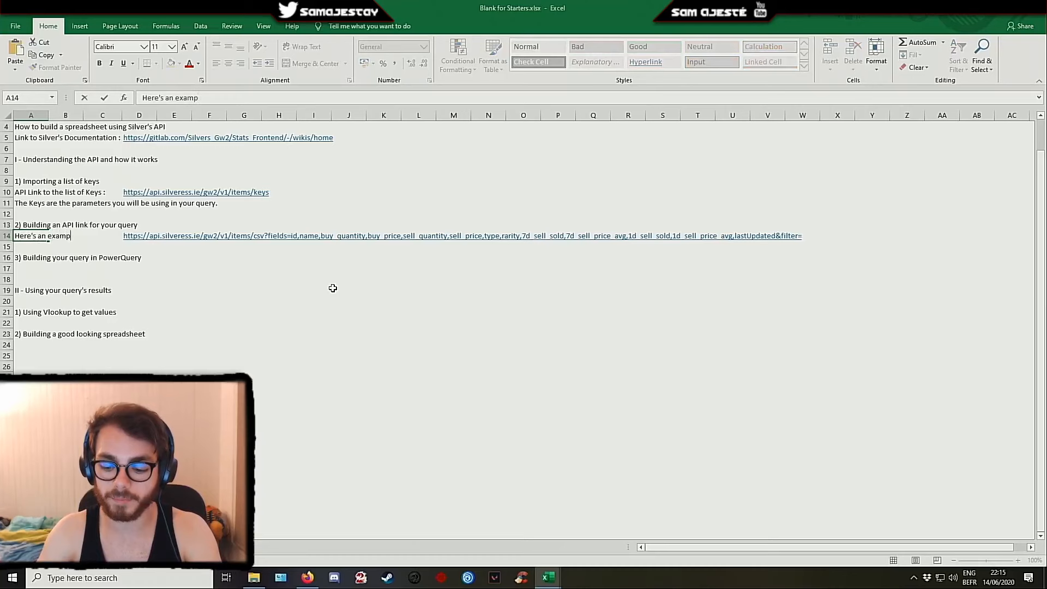
pyautogui.write("le link we'll use")
pyautogui.press('Return')
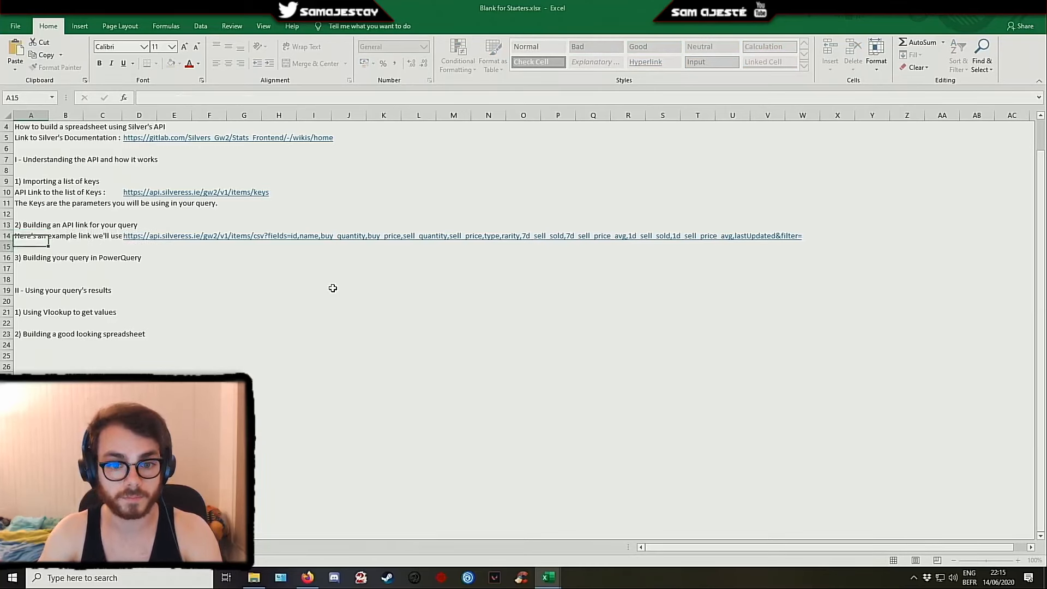
pyautogui.moveTo(124, 119); pyautogui.dragTo(130, 119)
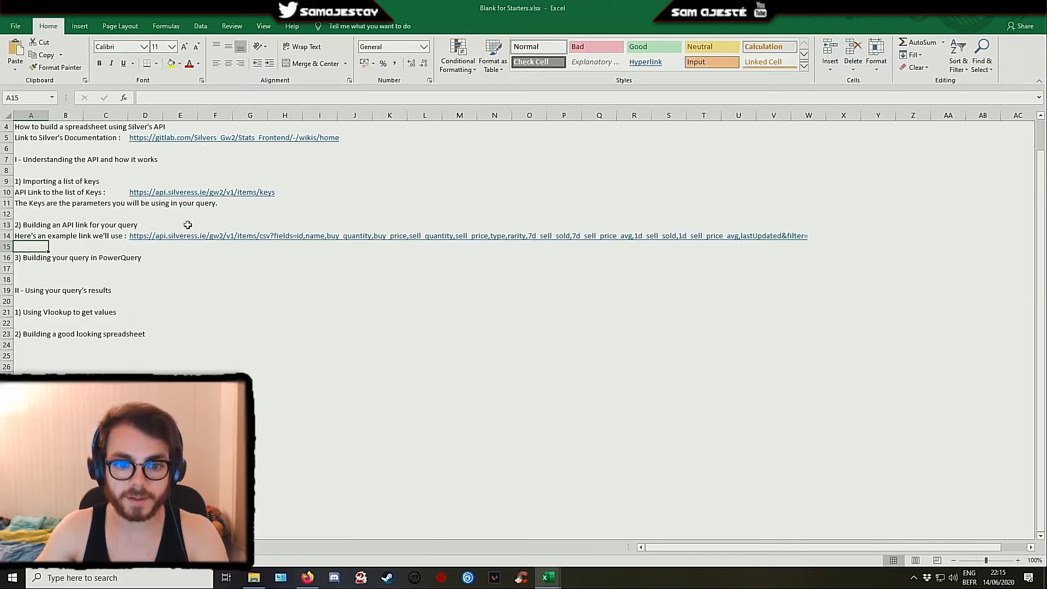
# Remove the fields 7d_sell_sold, 7d_sell_price_avg, 1d_sell_sold and 1d_sell_price_avg from the API link in D14
pyautogui.click(147, 247)
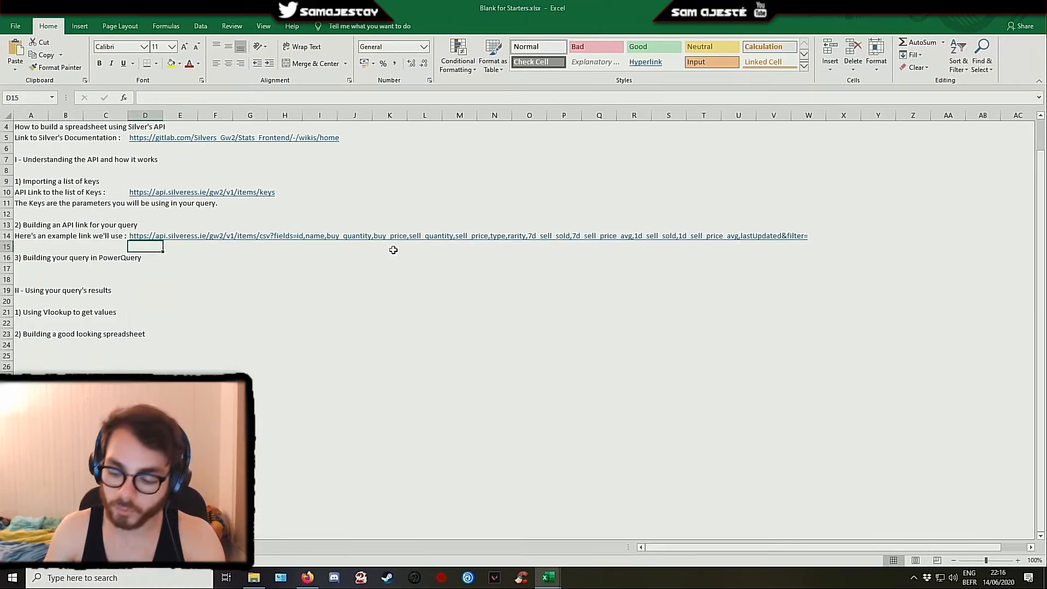
pyautogui.press('Up')
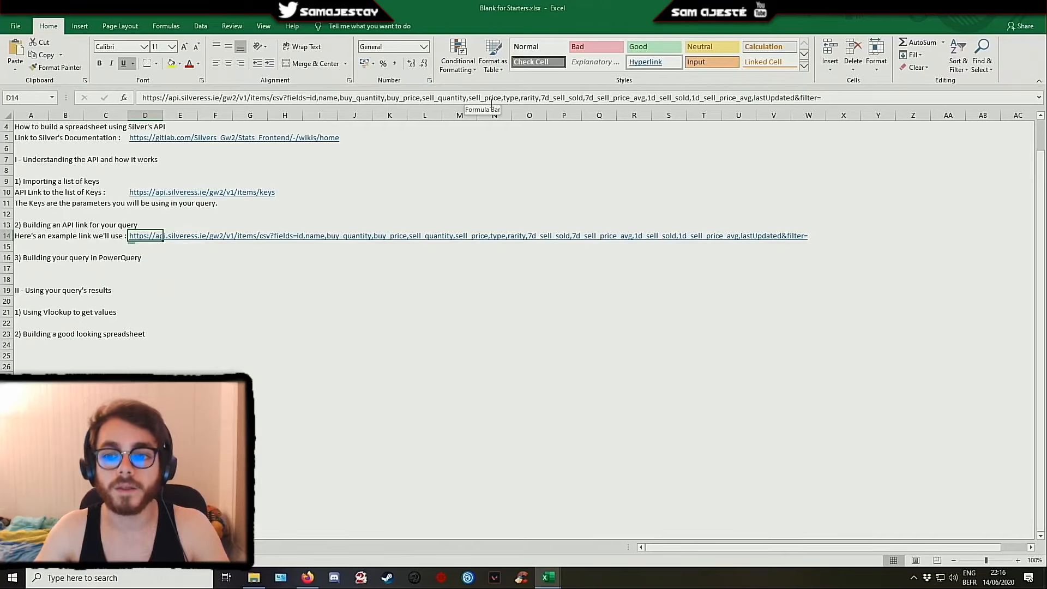
pyautogui.click(543, 96)
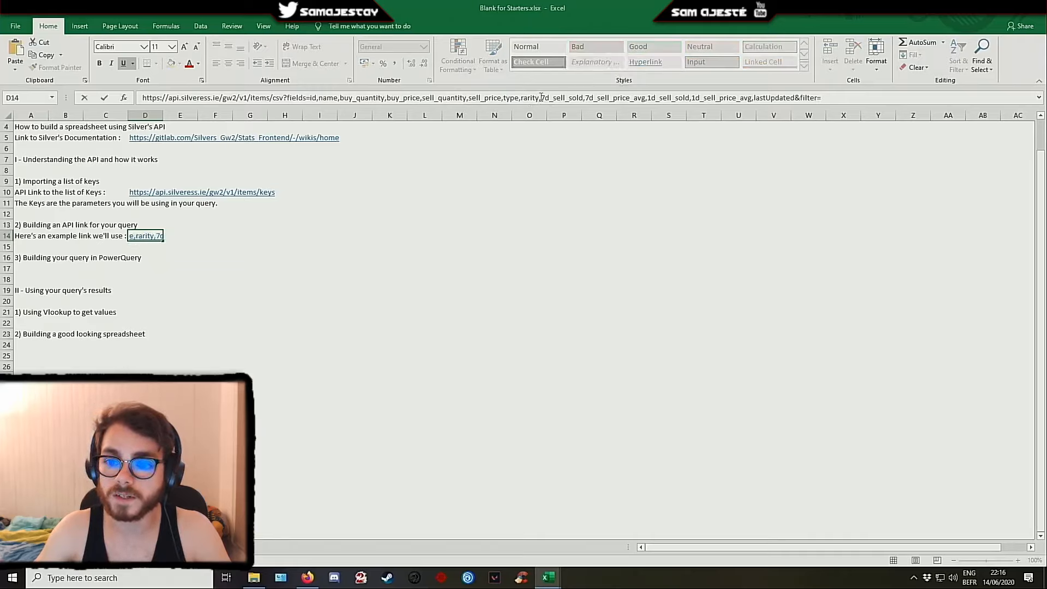
pyautogui.hotkey('shift', 'Home')
pyautogui.moveTo(737, 92); pyautogui.dragTo(764, 103)
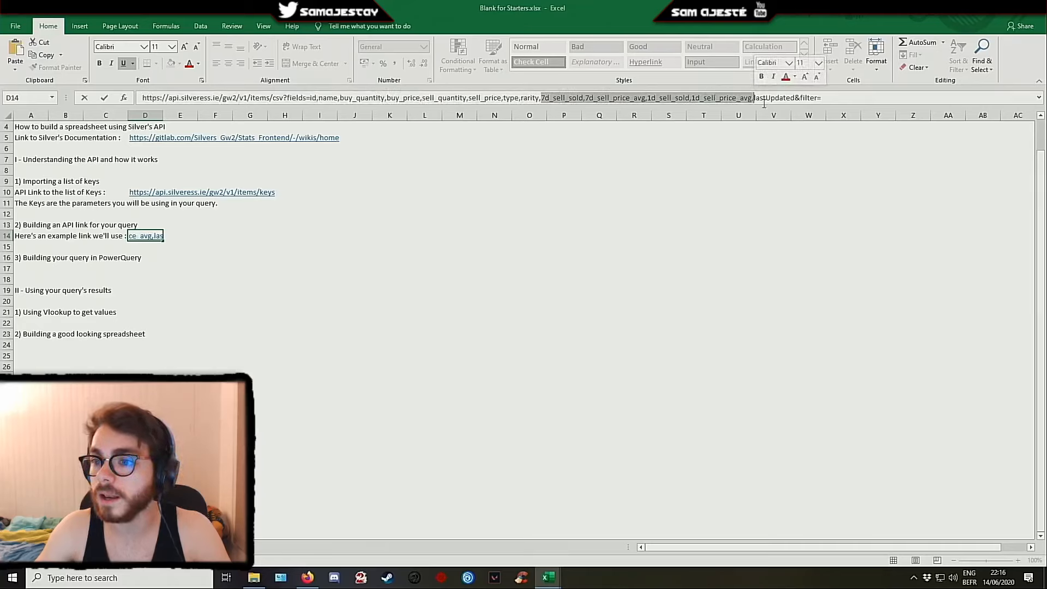
pyautogui.press('BackSpace')
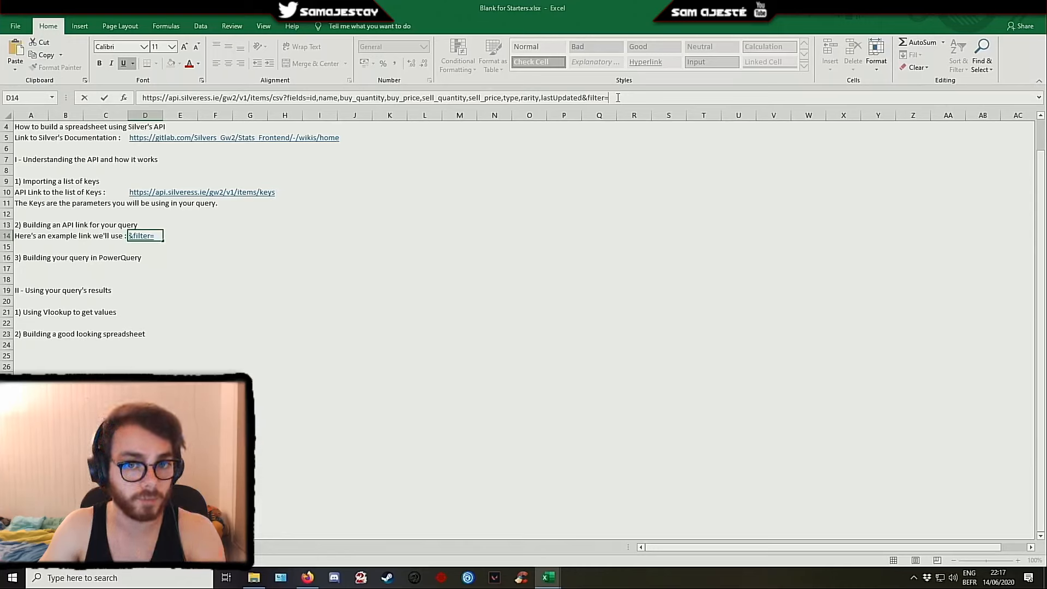
pyautogui.press('Return')
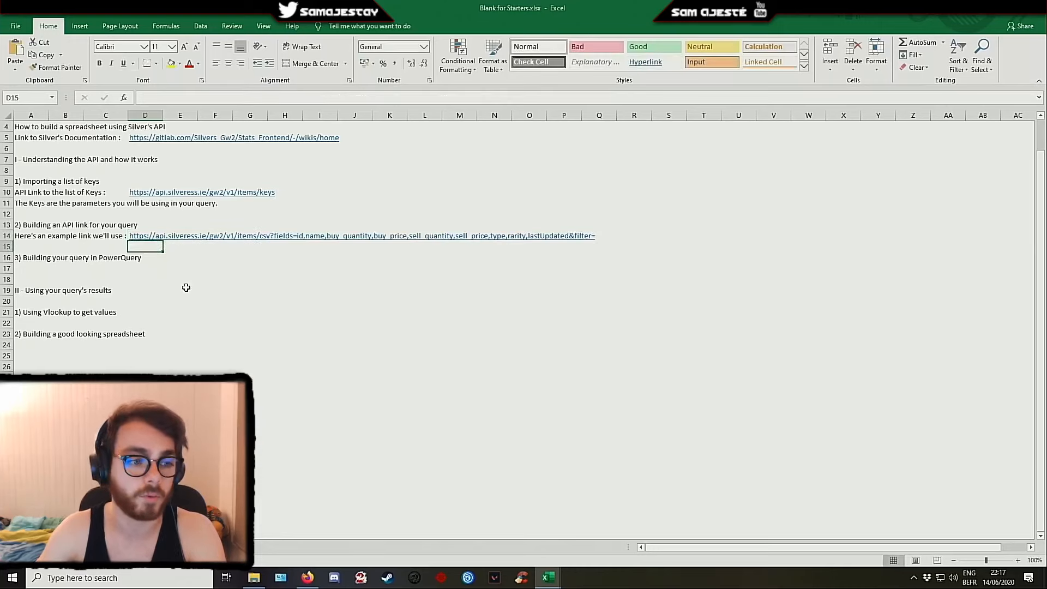
# Copy the full text of the shortened API link in D14
pyautogui.press('Up')
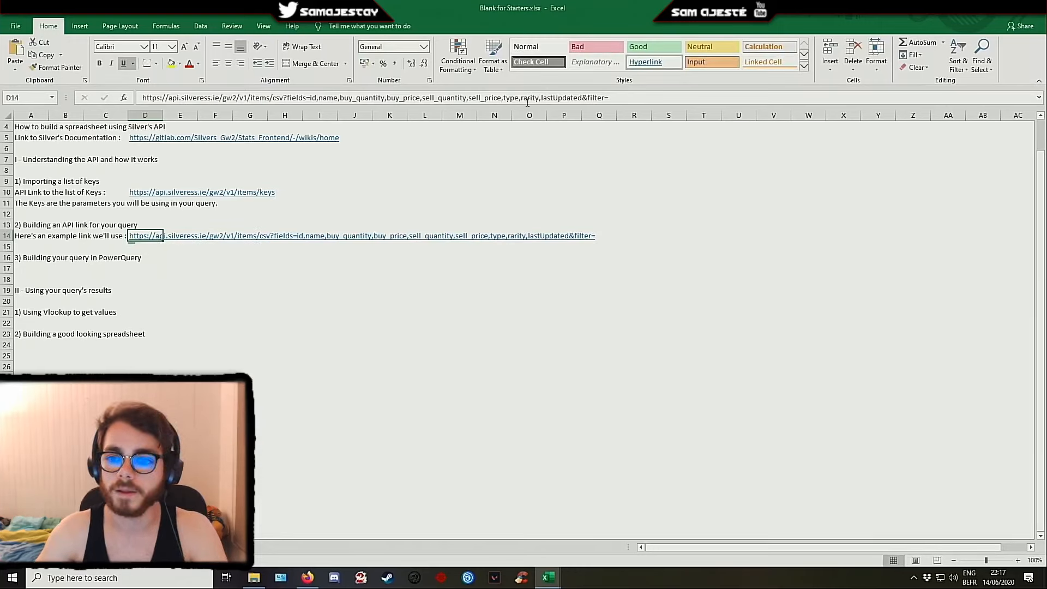
pyautogui.moveTo(636, 95); pyautogui.dragTo(134, 98)
pyautogui.hotkey('ctrl', 'c')
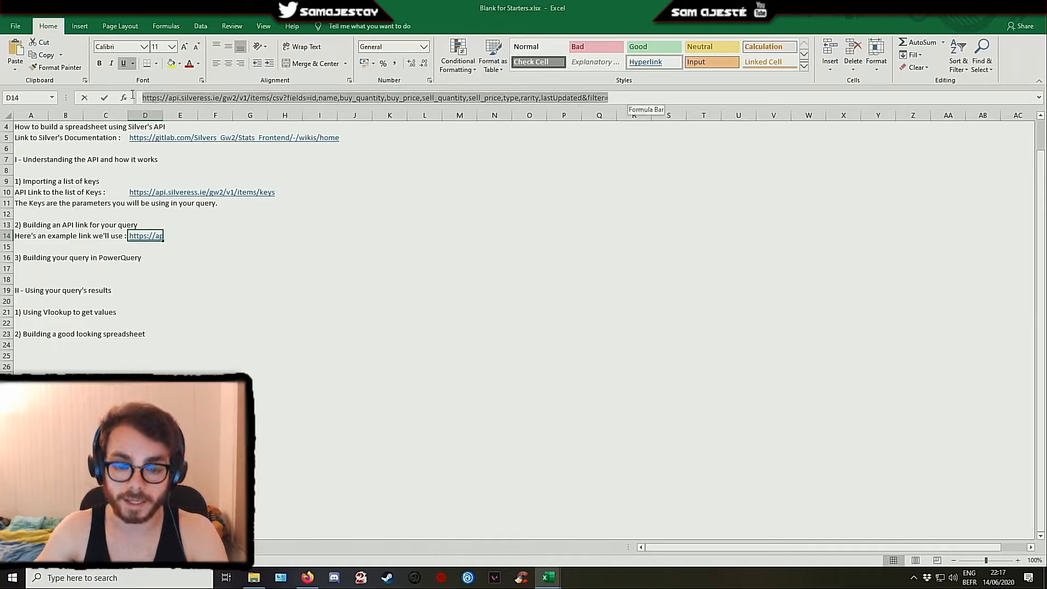
pyautogui.click(183, 248)
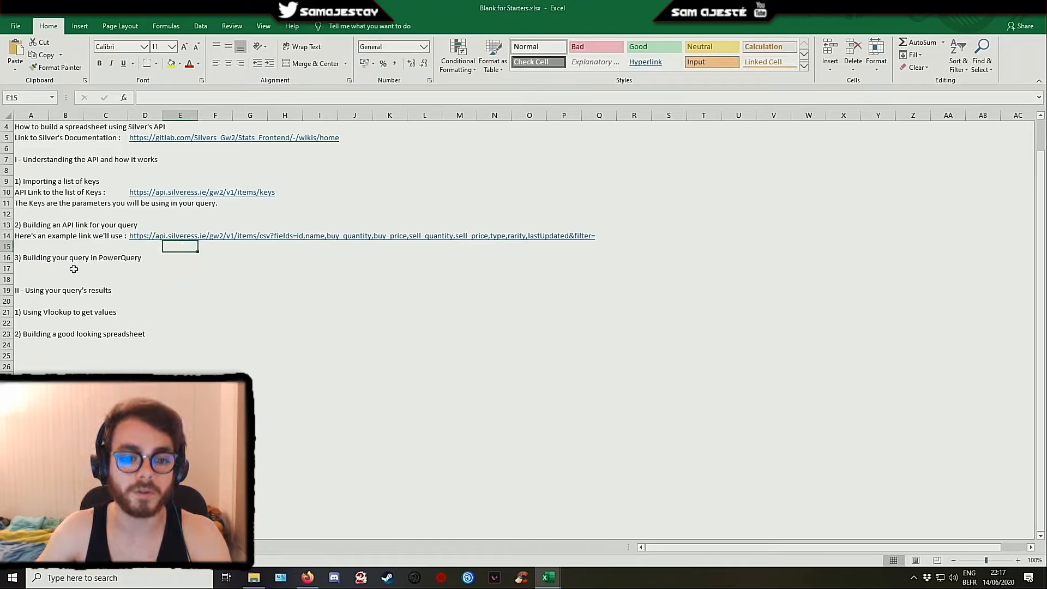
# Create a new query from the web using the copied API link as its URL
pyautogui.click(22, 265)
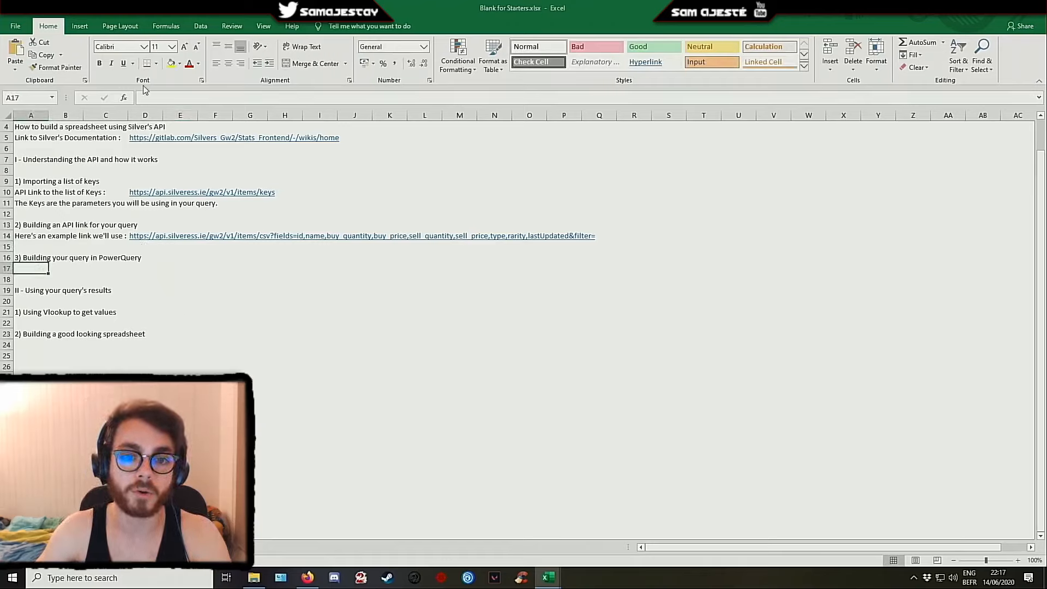
pyautogui.click(201, 27)
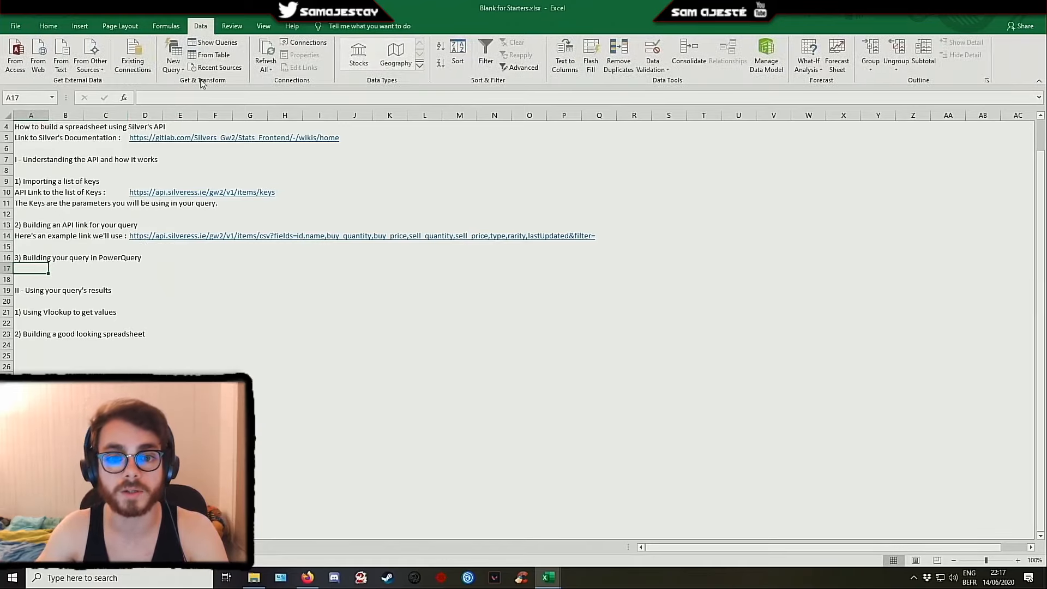
pyautogui.click(173, 58)
pyautogui.moveTo(199, 90)
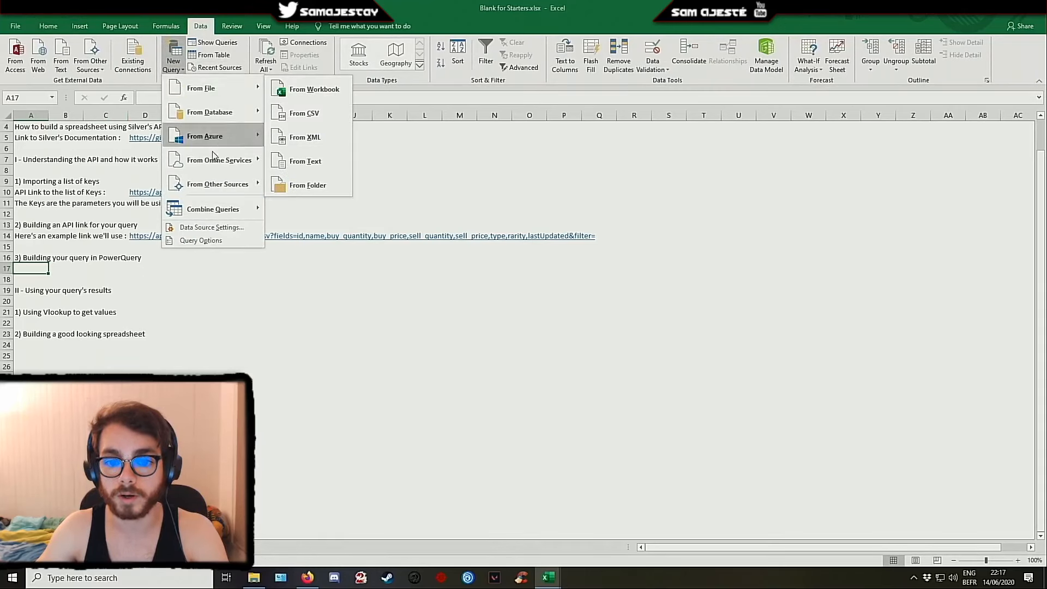
pyautogui.moveTo(216, 184)
pyautogui.click(298, 183)
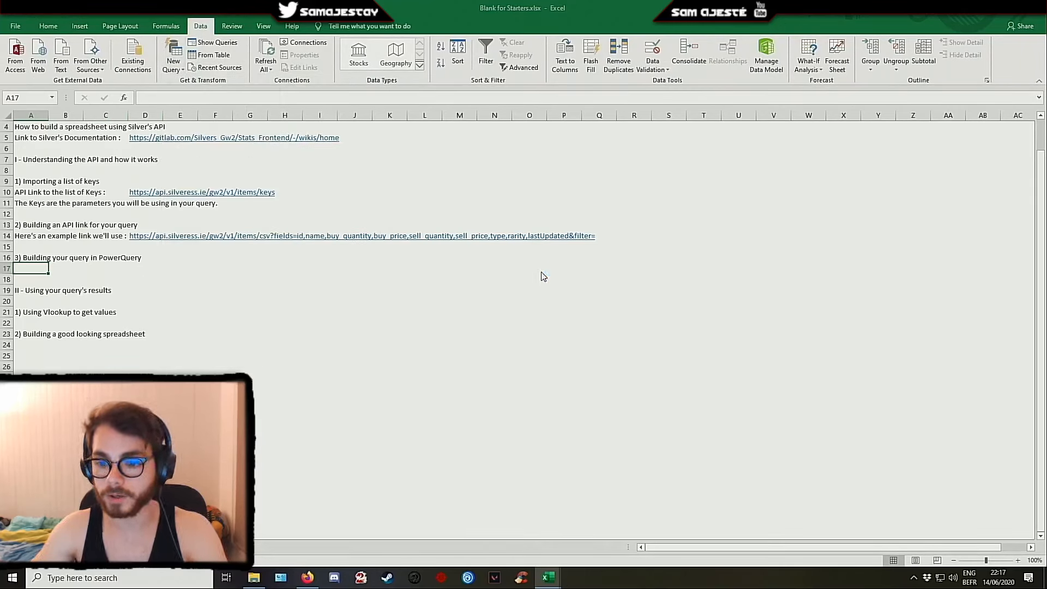
pyautogui.hotkey('ctrl', 'v')
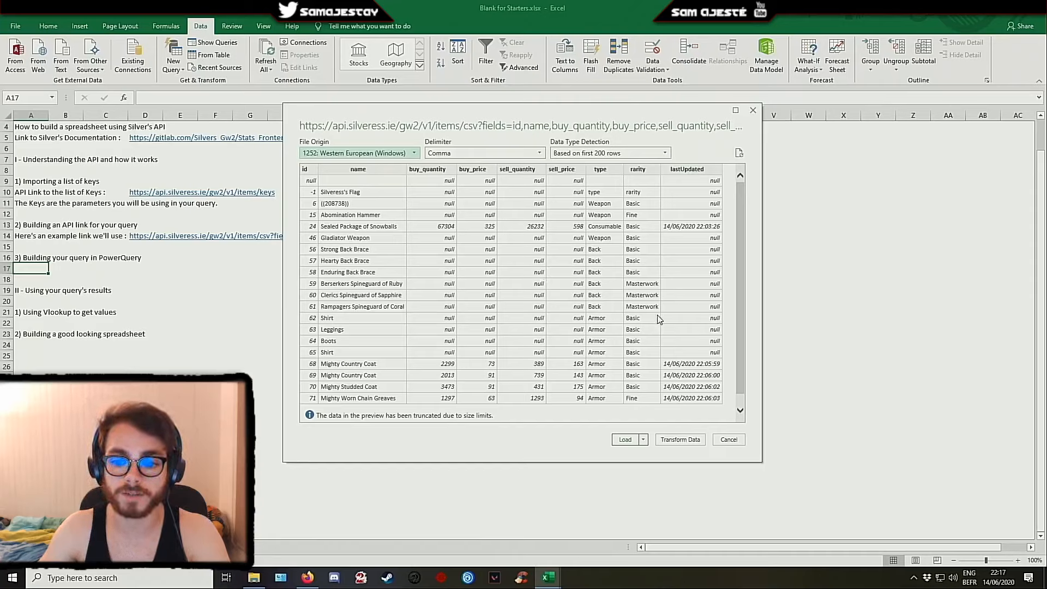
# Open the data for transformation, move the type and rarity columns directly after name, and load the query into the workbook
pyautogui.click(682, 440)
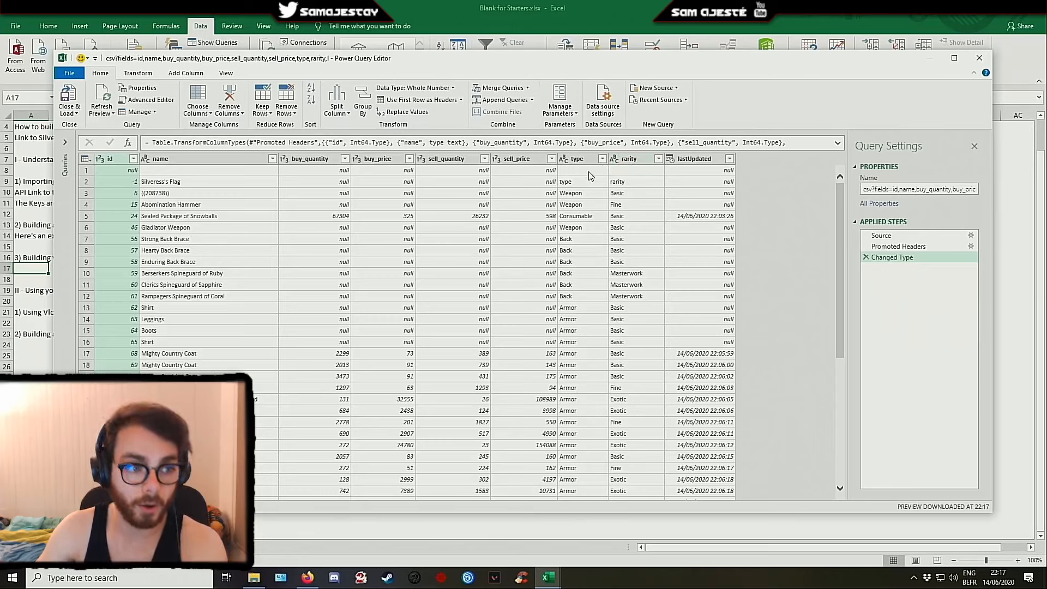
pyautogui.moveTo(582, 160); pyautogui.dragTo(305, 159)
pyautogui.moveTo(635, 159); pyautogui.dragTo(344, 160)
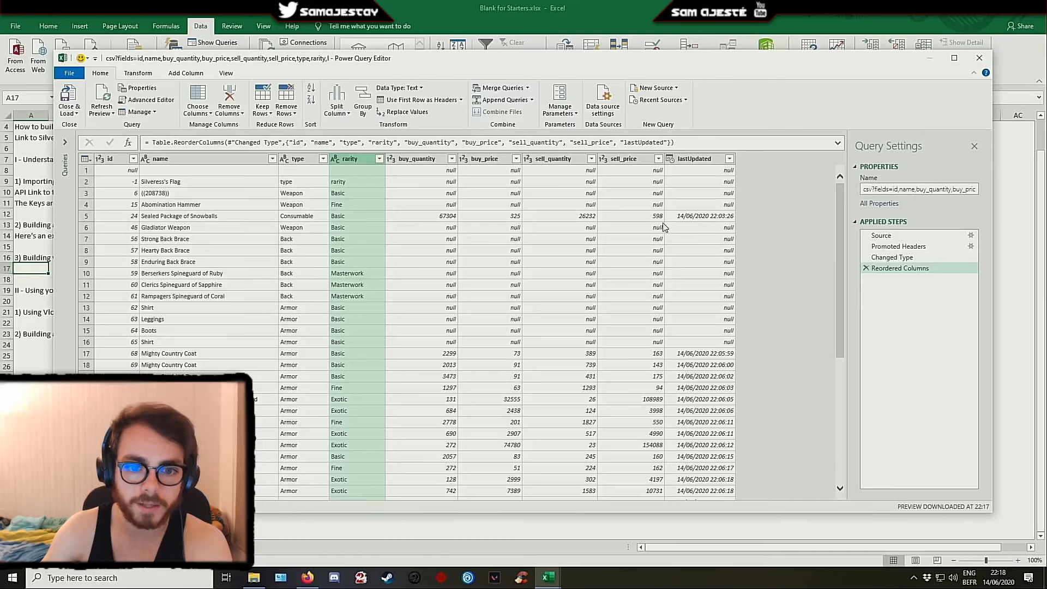
pyautogui.click(74, 97)
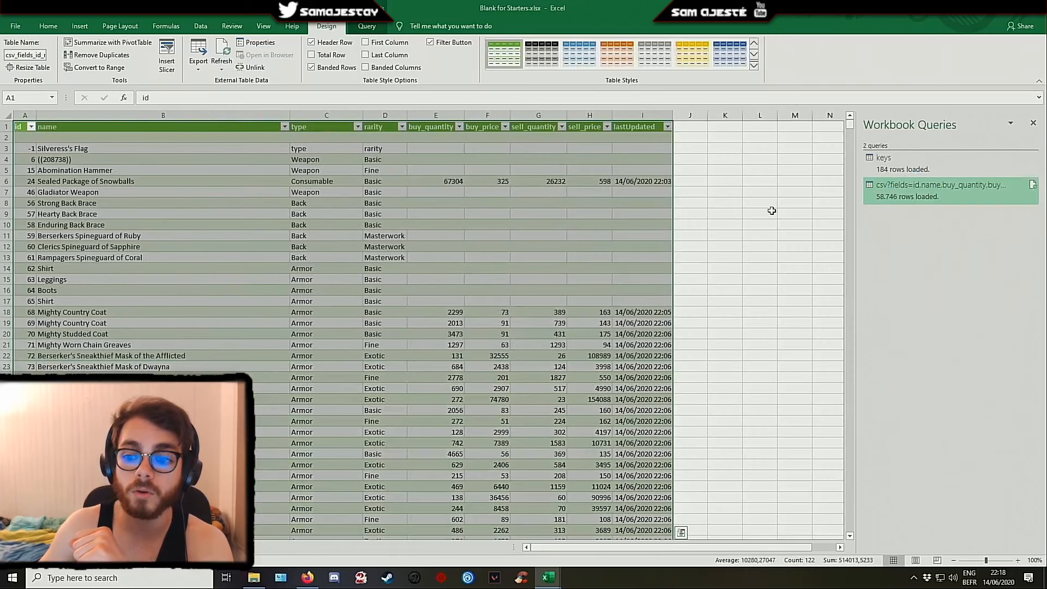
pyautogui.click(699, 178)
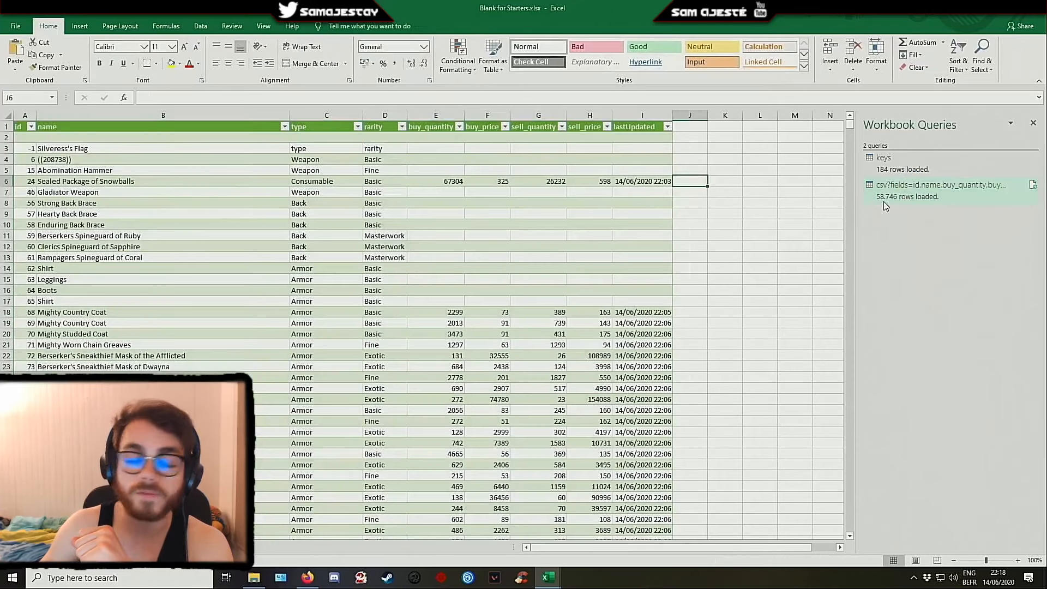
pyautogui.click(733, 355)
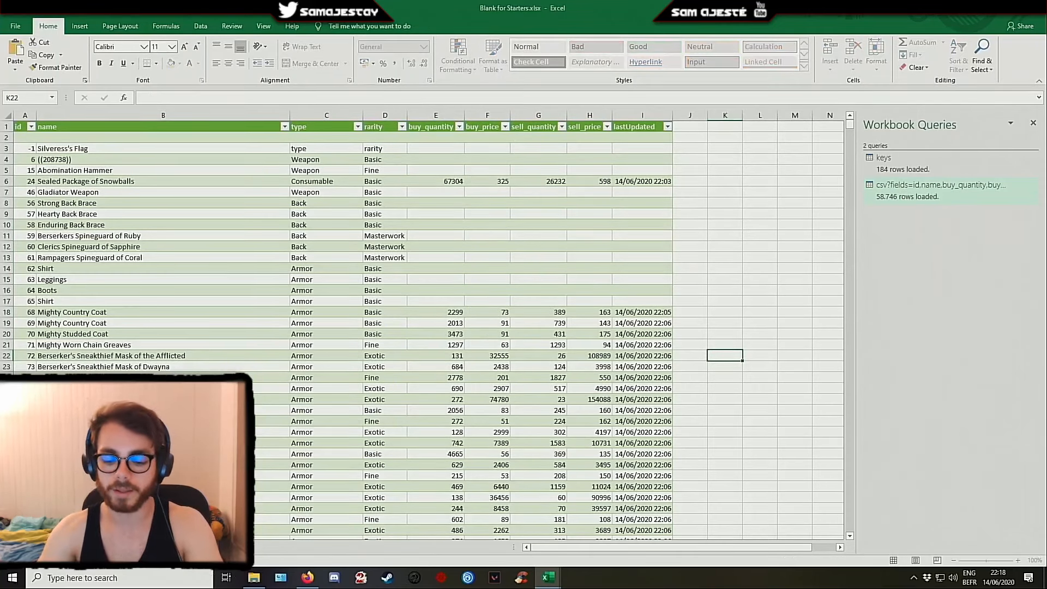
pyautogui.write('ta')
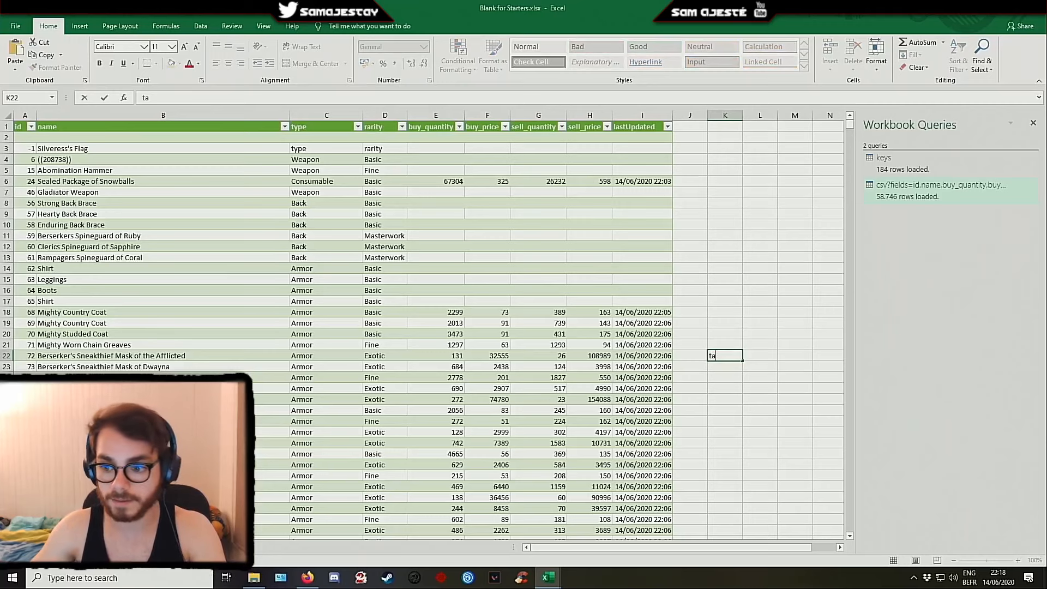
pyautogui.press('Escape')
pyautogui.press('BackSpace')
pyautogui.press('Escape')
# Review the outline on the index sheet and the imported list on the keys sheet
pyautogui.click(117, 548)
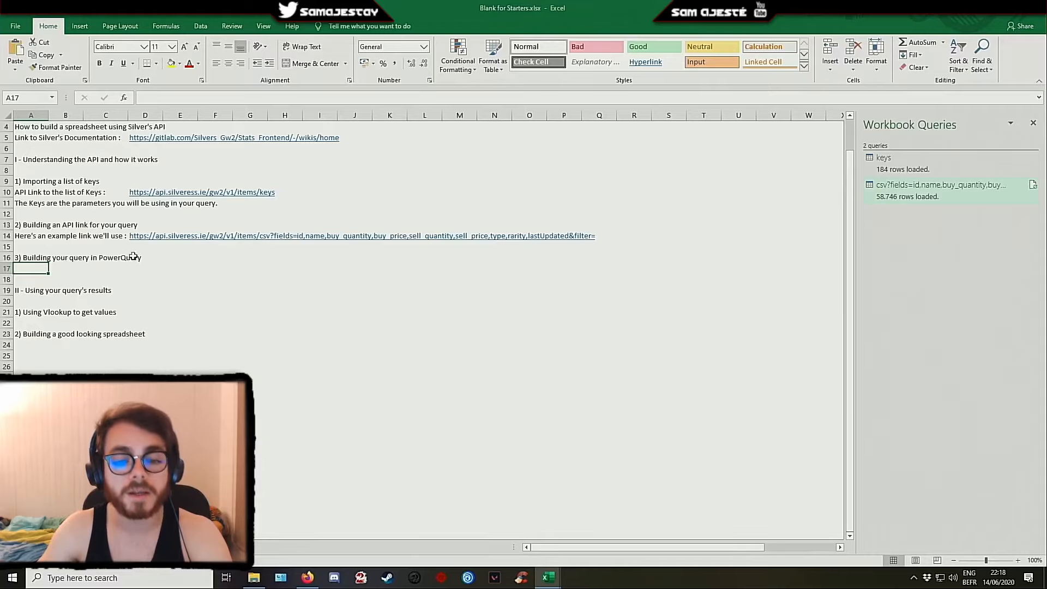
pyautogui.click(106, 192)
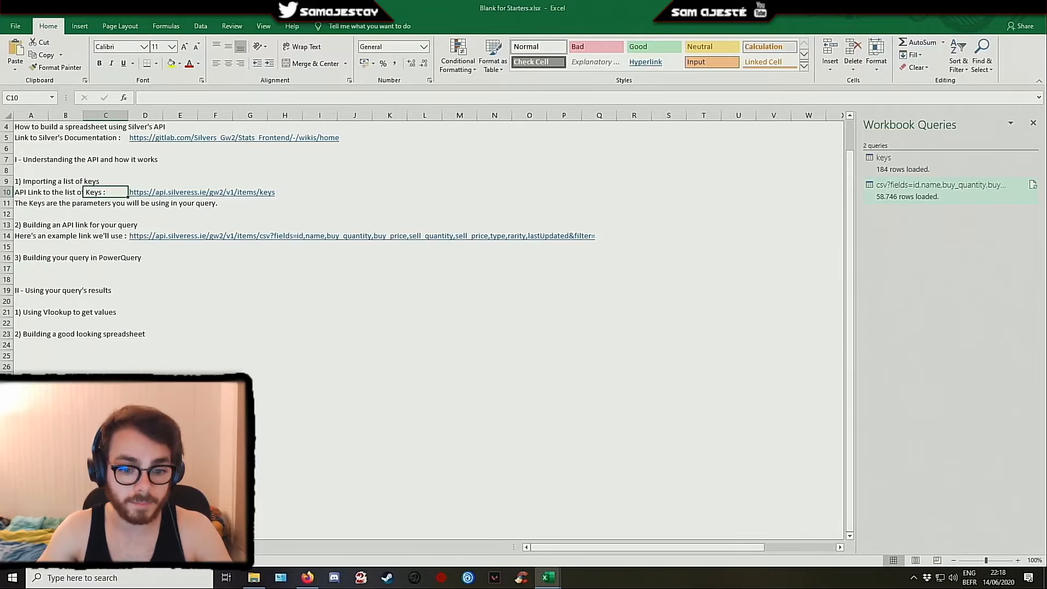
pyautogui.click(92, 547)
pyautogui.click(101, 239)
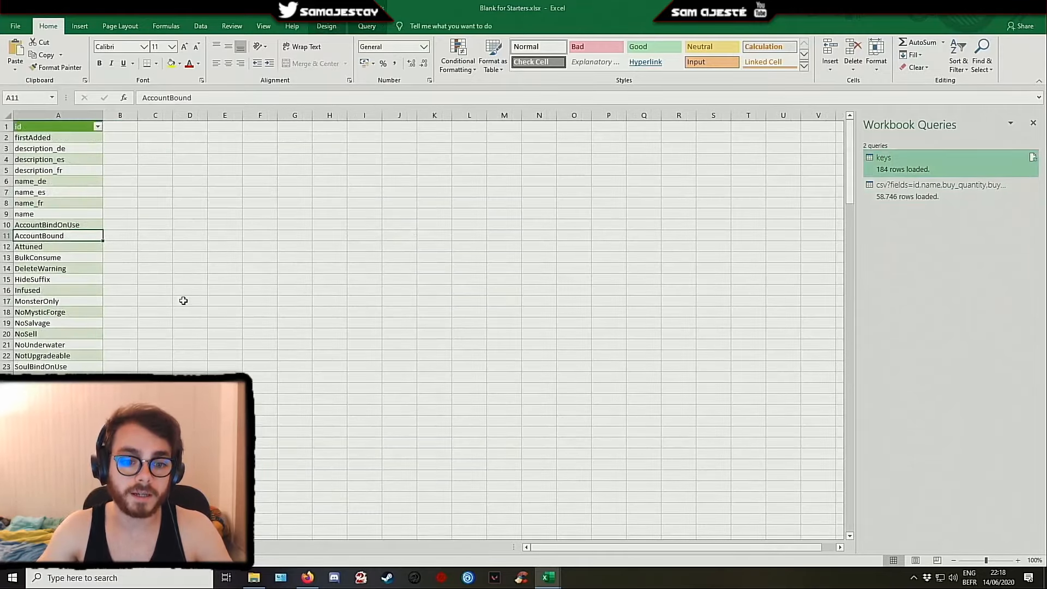
# Browse the keys list and locate the upgrade1 and level keys
pyautogui.scroll(-4, 183, 301)
pyautogui.scroll(-4, 183, 301)
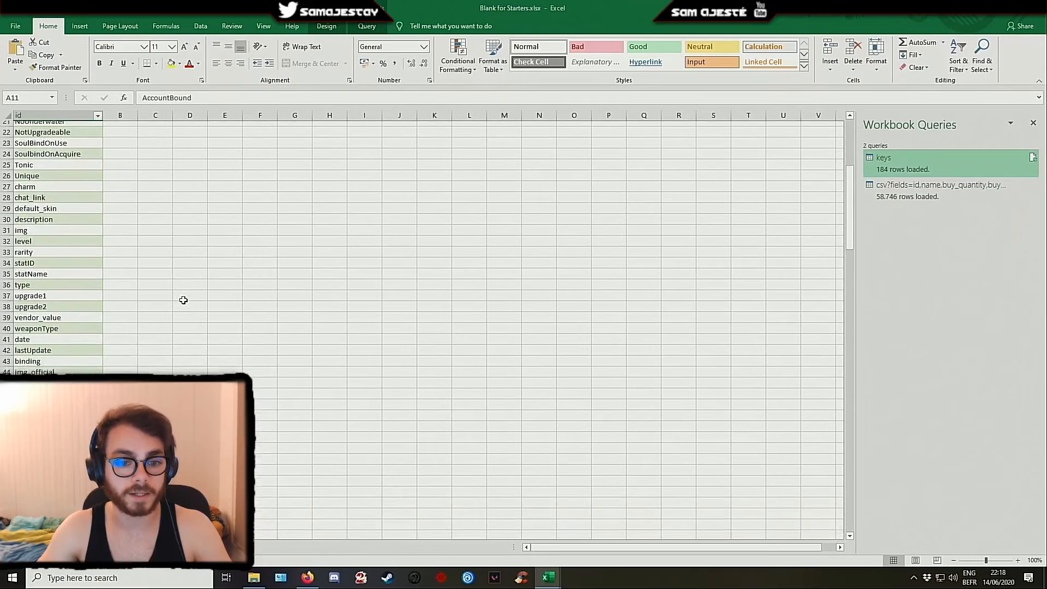
pyautogui.click(61, 259)
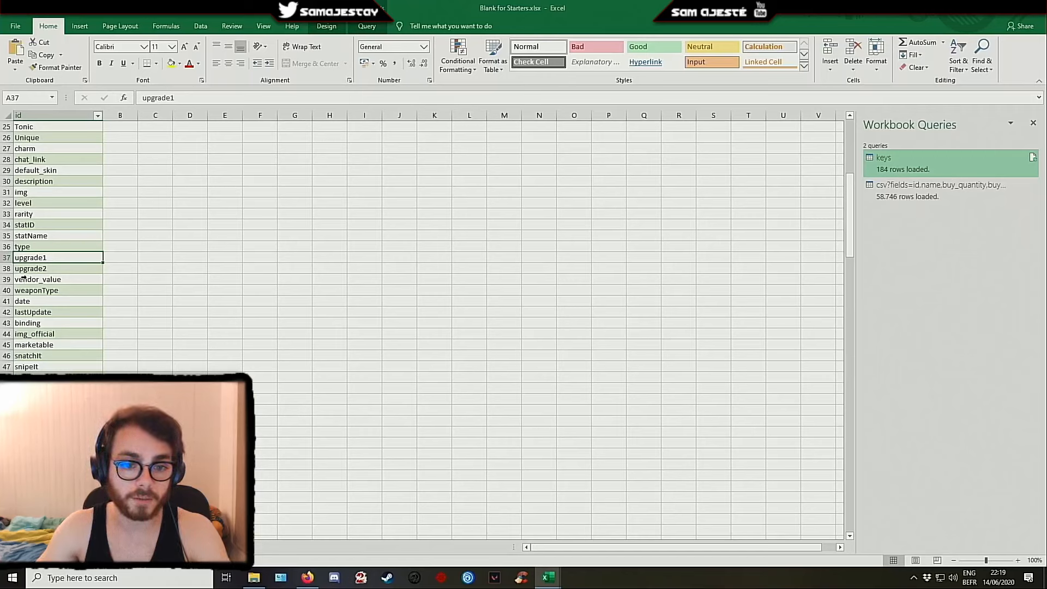
pyautogui.click(27, 203)
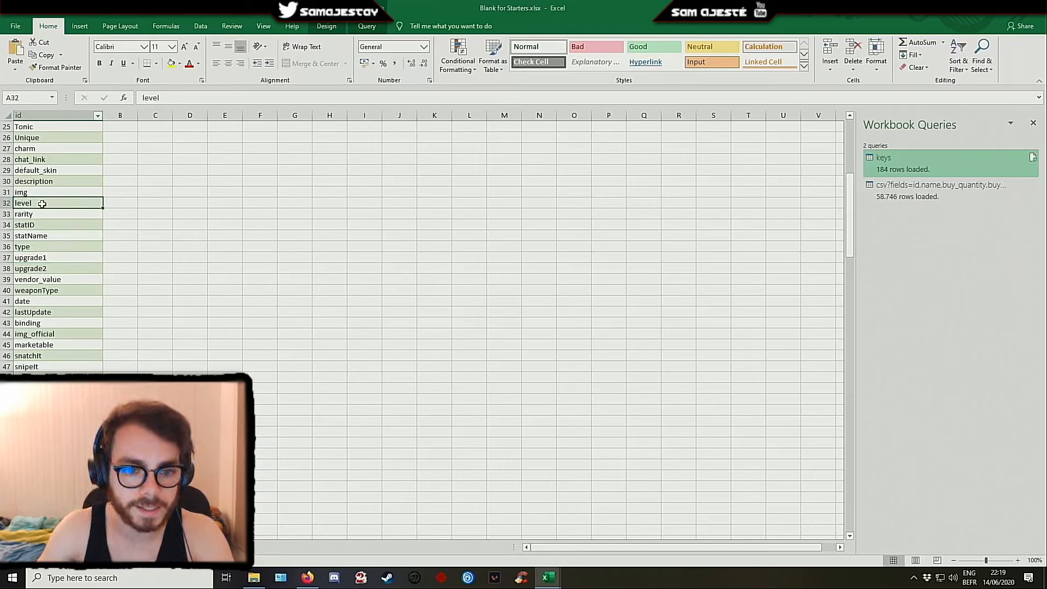
# Add the note "In order to add a key to your data import, simply put it, between commas, into the link above." in A17 of the index sheet
pyautogui.hotkey('ctrl', 'pageup')
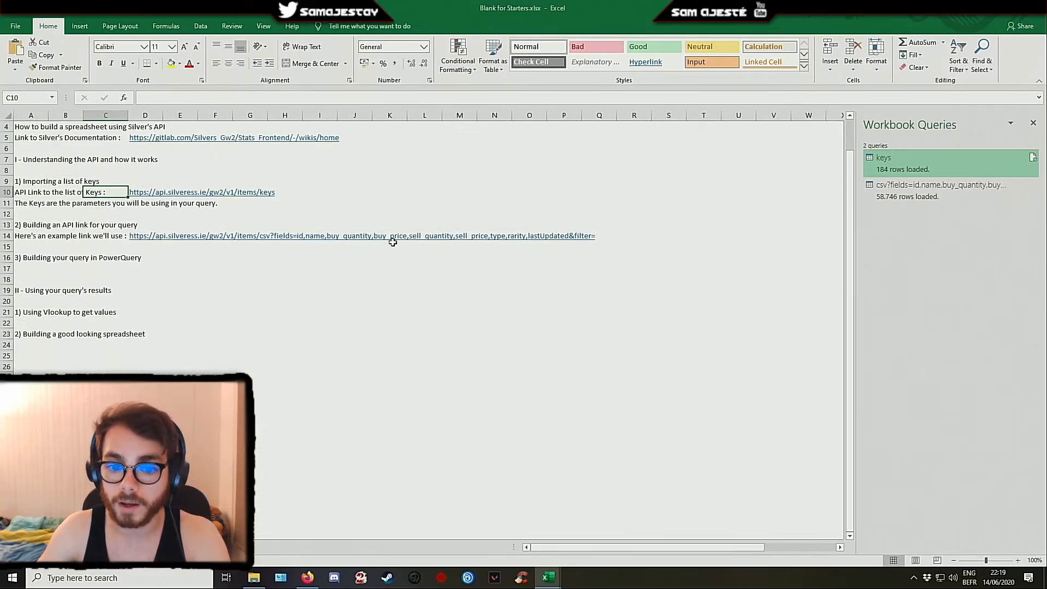
pyautogui.click(28, 268)
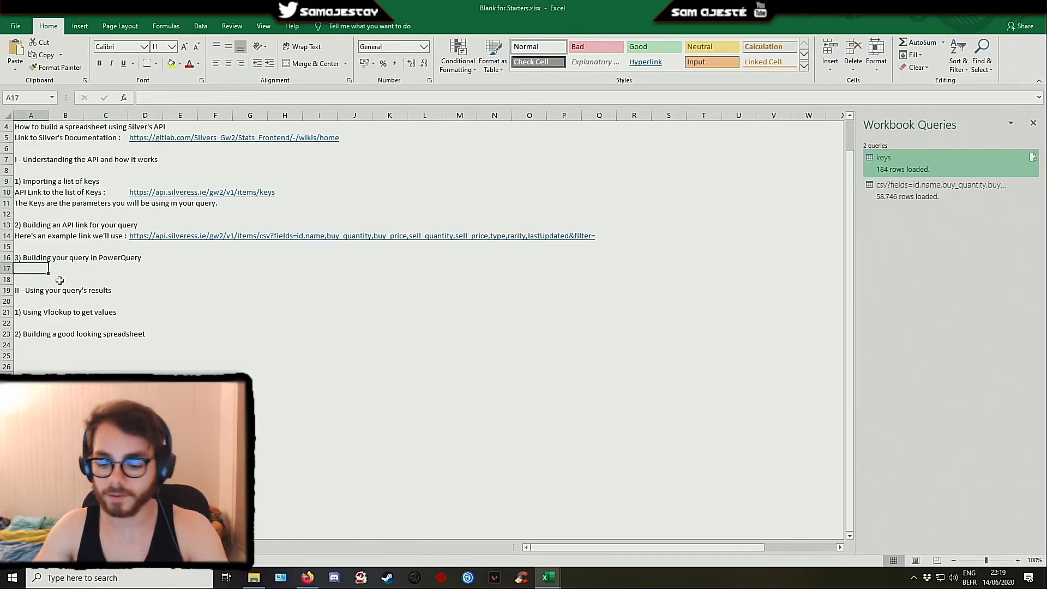
pyautogui.write('In order to add a key to your data i')
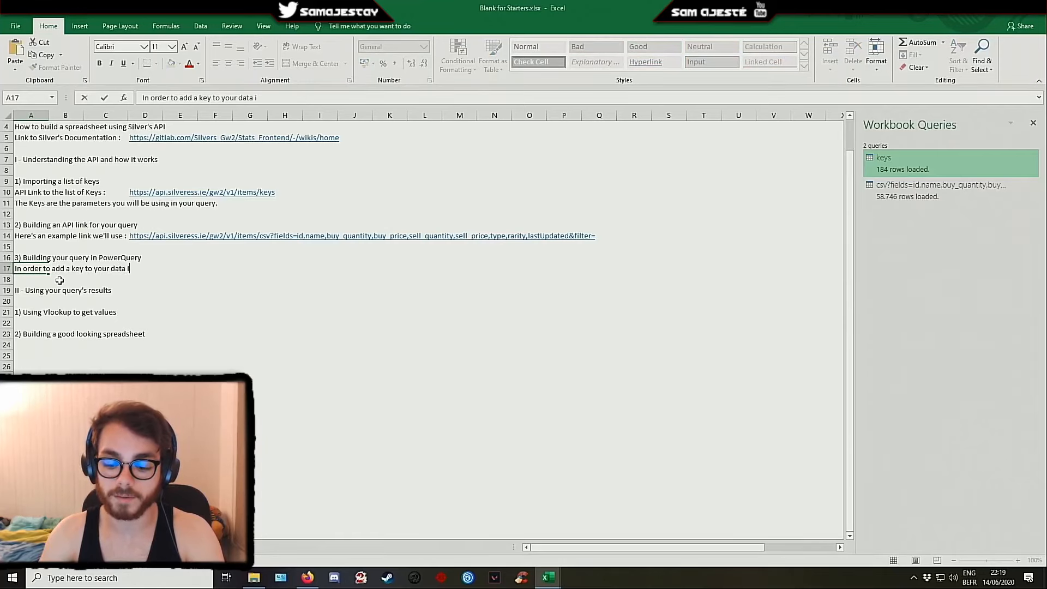
pyautogui.write('mport, simply put it, betw')
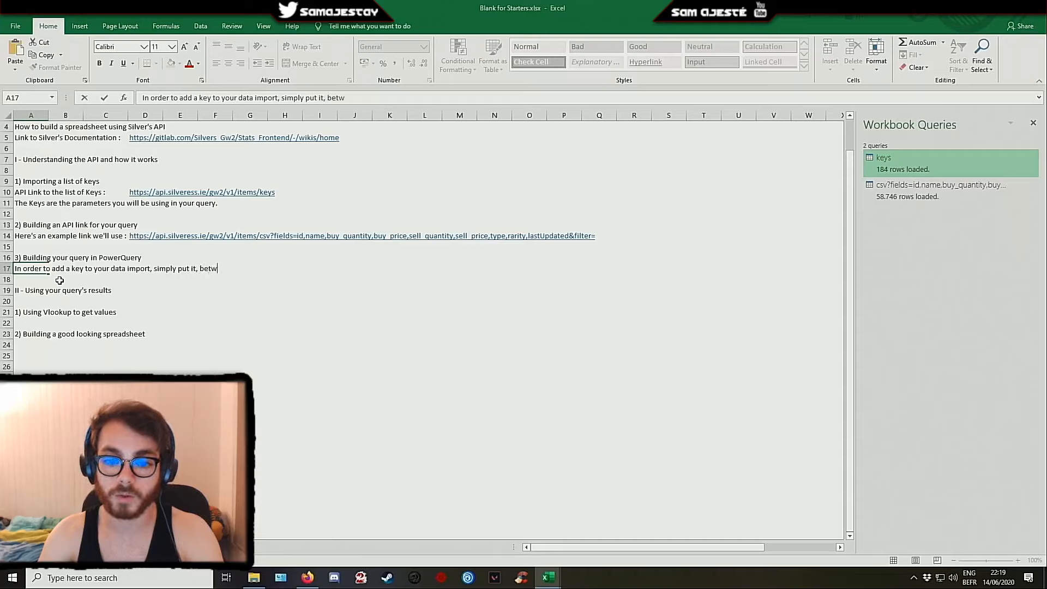
pyautogui.write('een commas,')
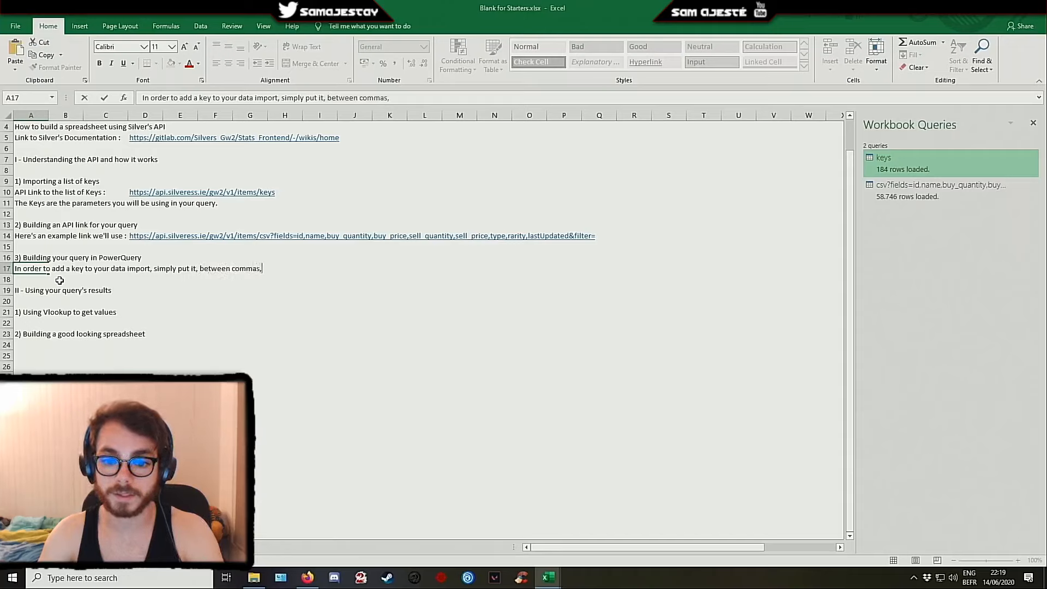
pyautogui.write(' into the link ')
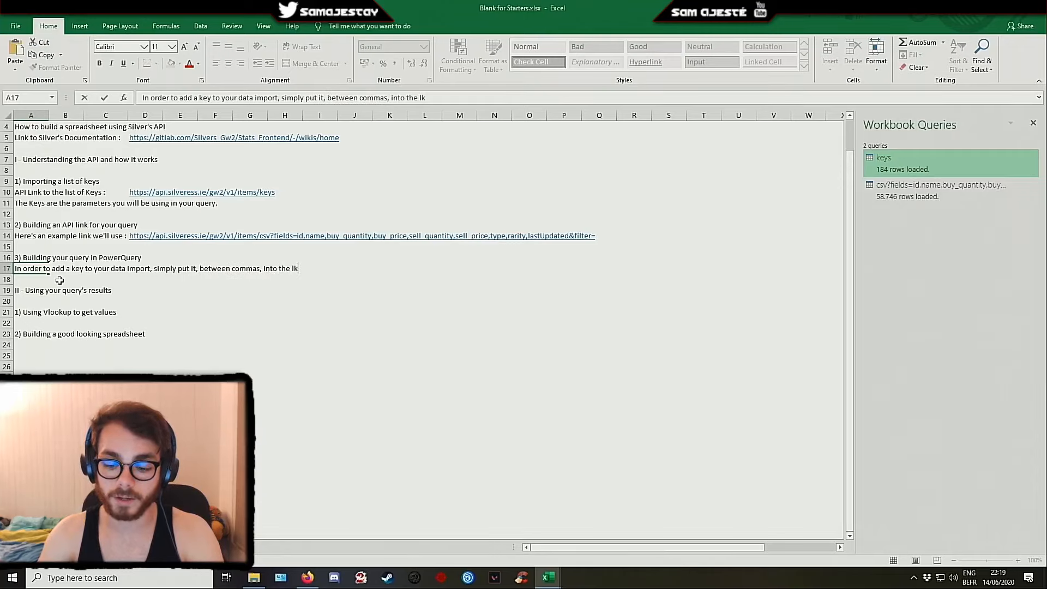
pyautogui.write('above.')
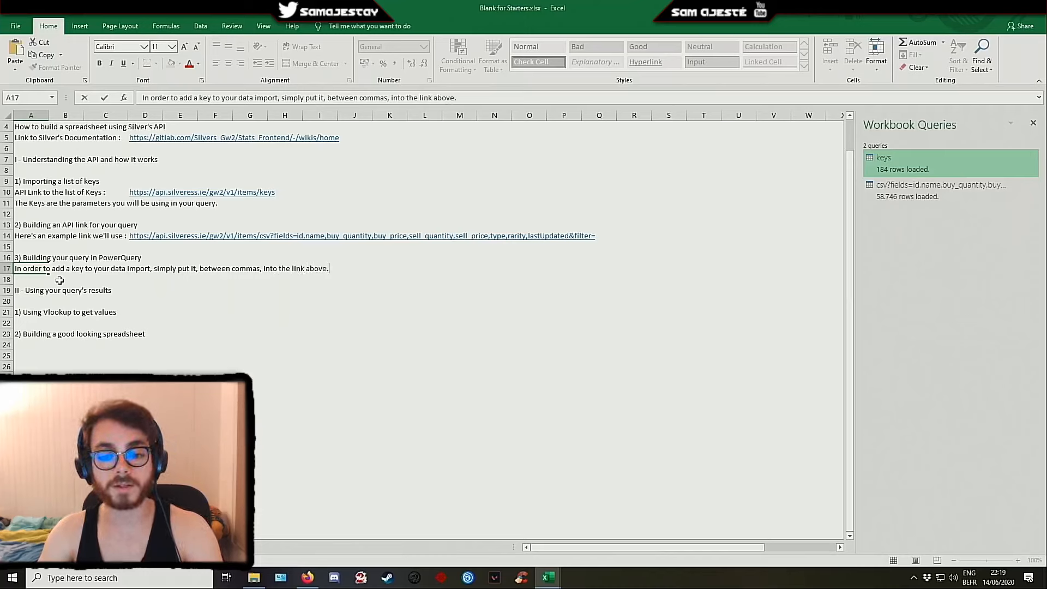
pyautogui.press('Return')
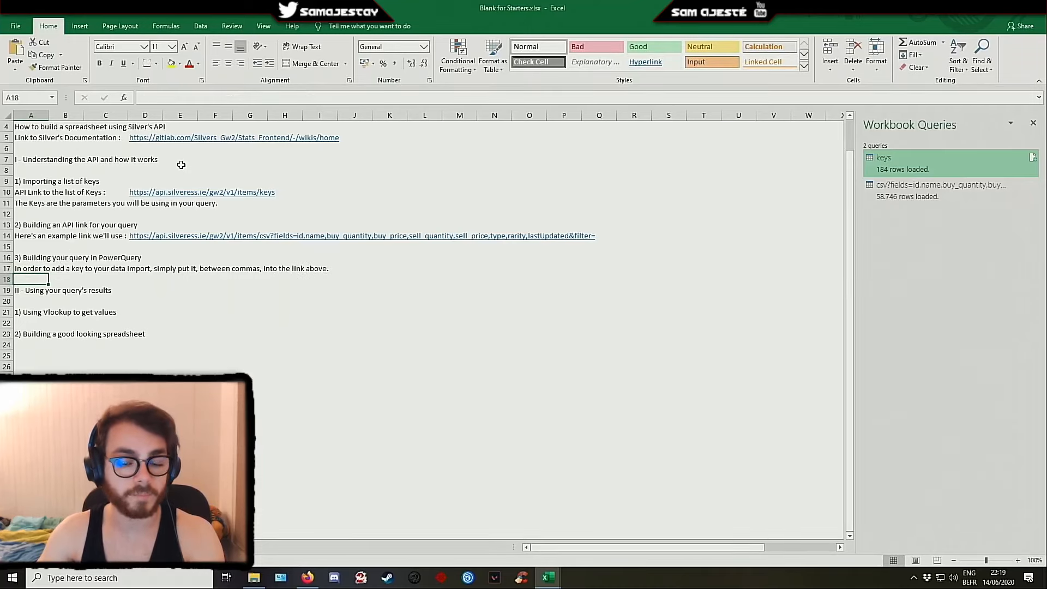
# Remove the final period from the note in A17
pyautogui.click(34, 268)
pyautogui.click(461, 101)
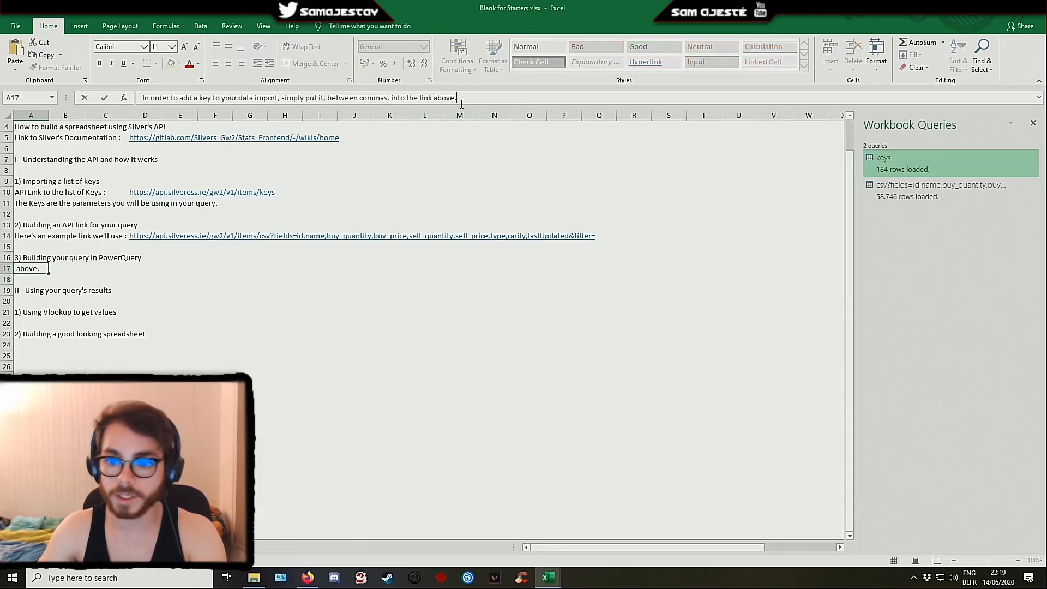
pyautogui.press('BackSpace')
pyautogui.press('Return')
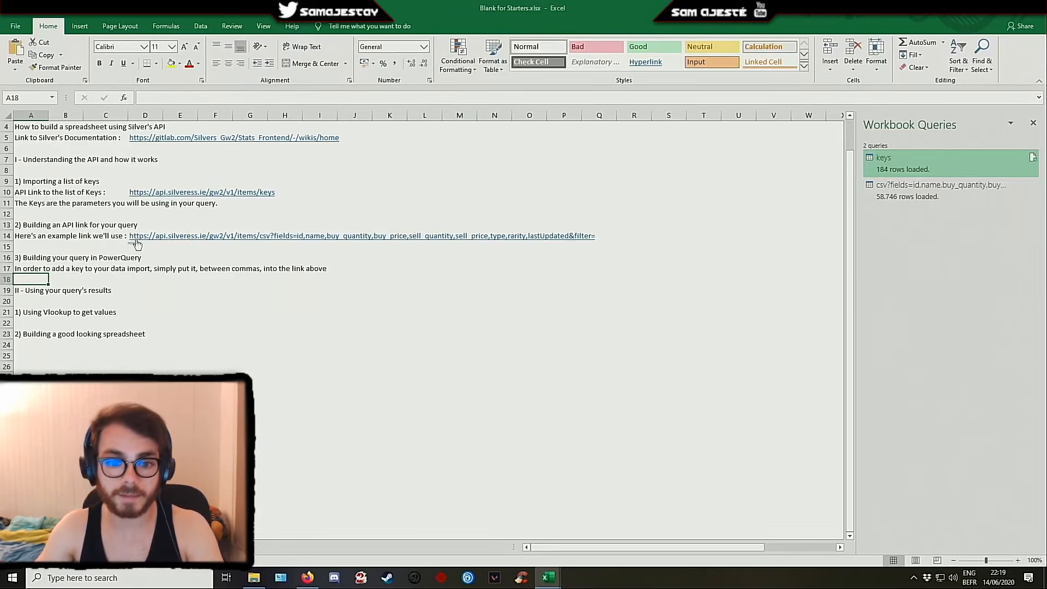
# Examine the full example API link stored in D14
pyautogui.click(110, 235)
pyautogui.press('Right')
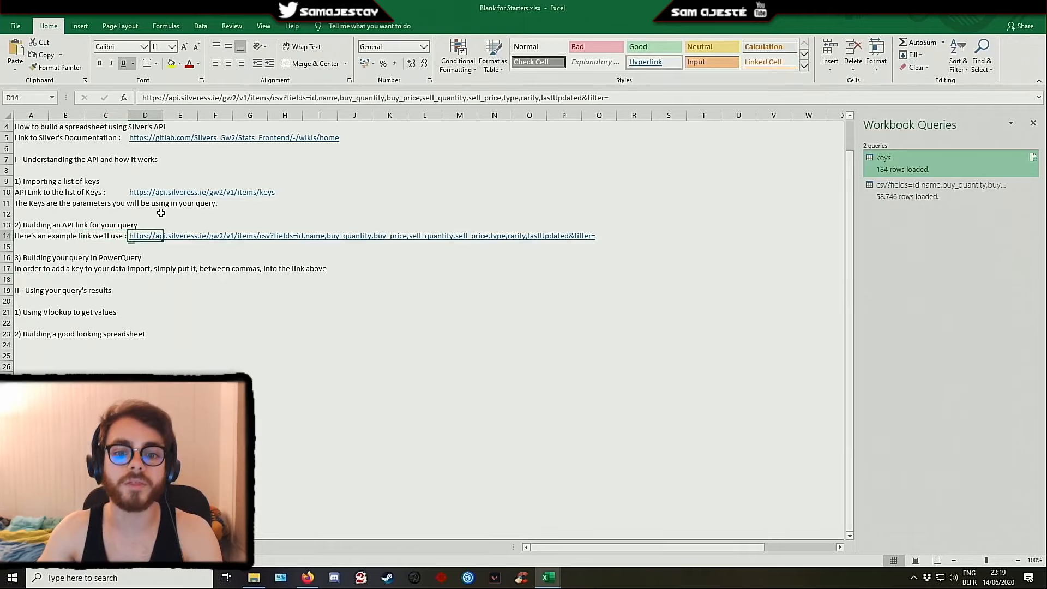
pyautogui.moveTo(616, 97); pyautogui.dragTo(128, 100)
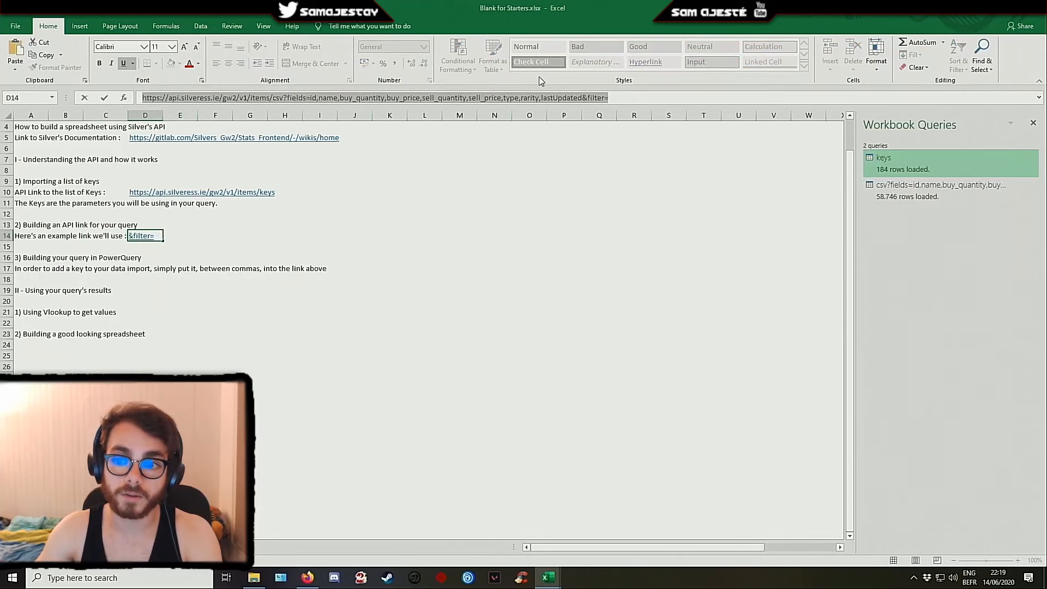
pyautogui.press('Escape')
# Rename the csv item query to Data
pyautogui.click(895, 188)
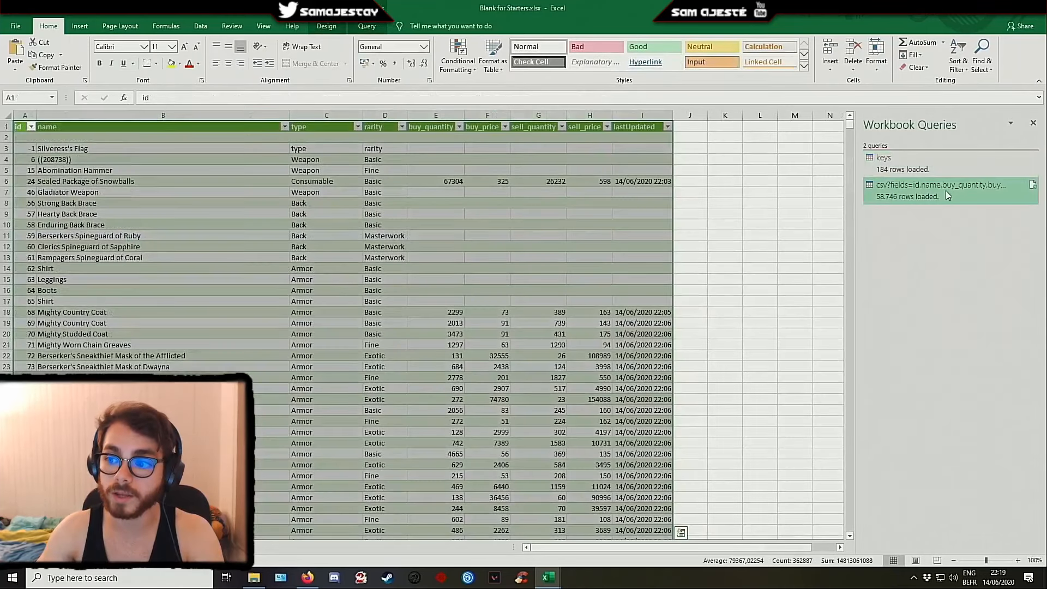
pyautogui.rightClick(930, 191)
pyautogui.click(966, 397)
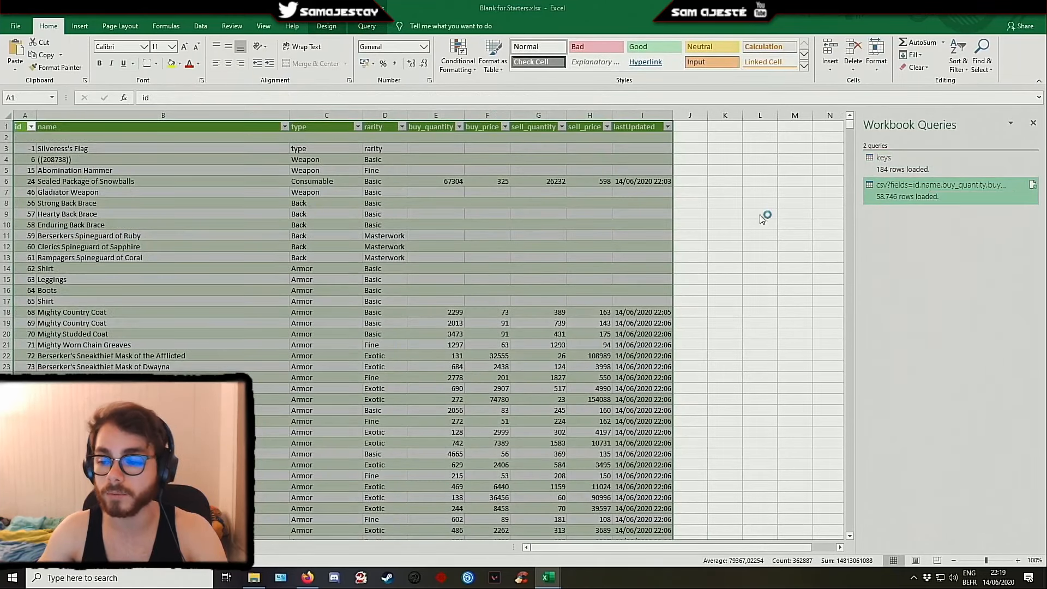
pyautogui.hotkey('ctrl', 'a')
pyautogui.write('Data')
pyautogui.press('Return')
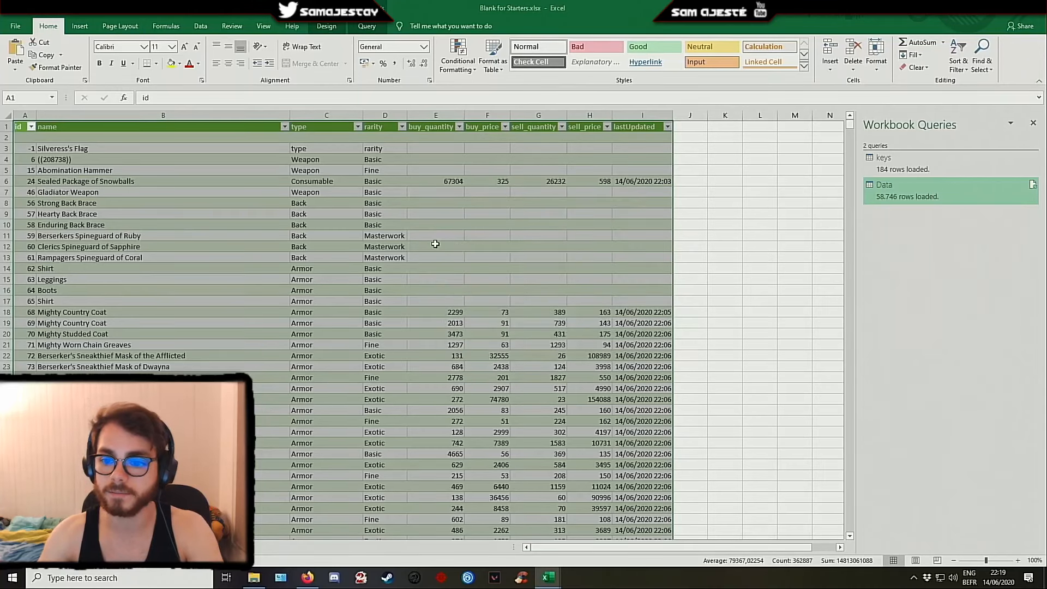
# Open the Data query for editing and examine its full code in the Advanced Editor, leaving the code as it is
pyautogui.rightClick(901, 194)
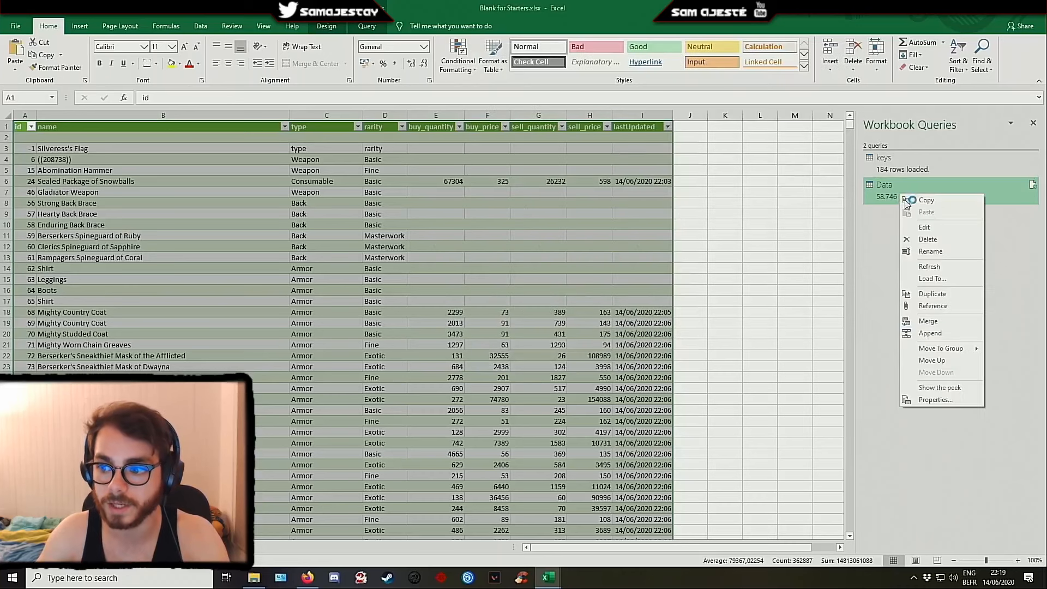
pyautogui.click(922, 229)
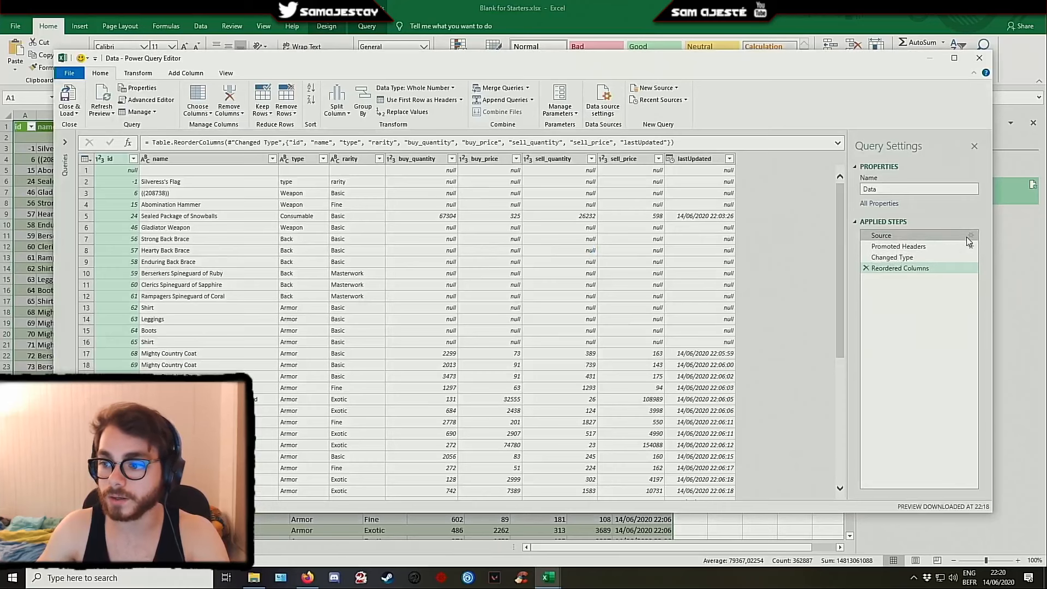
pyautogui.click(150, 101)
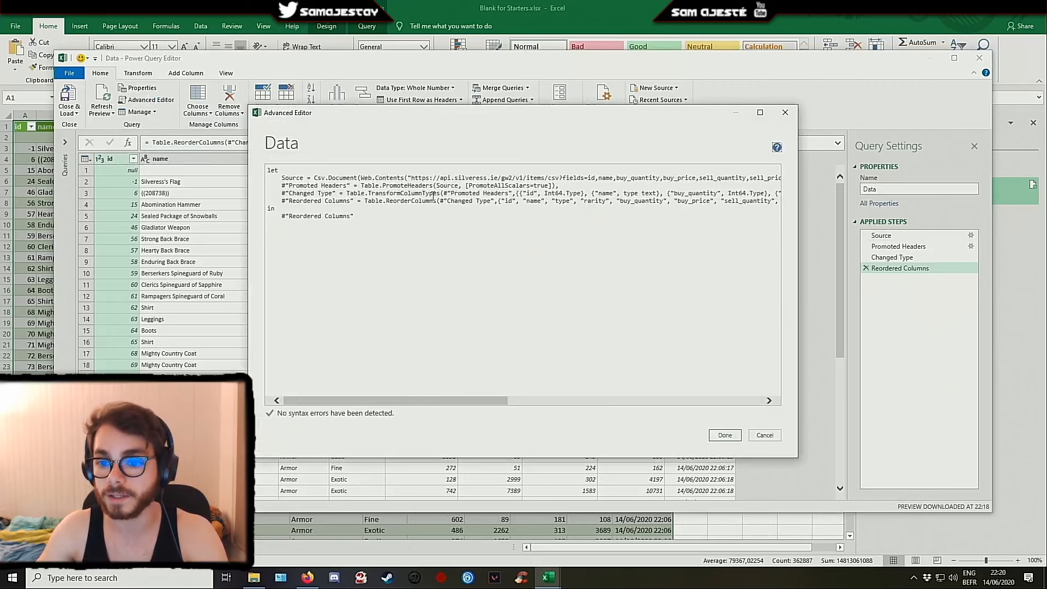
pyautogui.moveTo(516, 115); pyautogui.dragTo(309, 82)
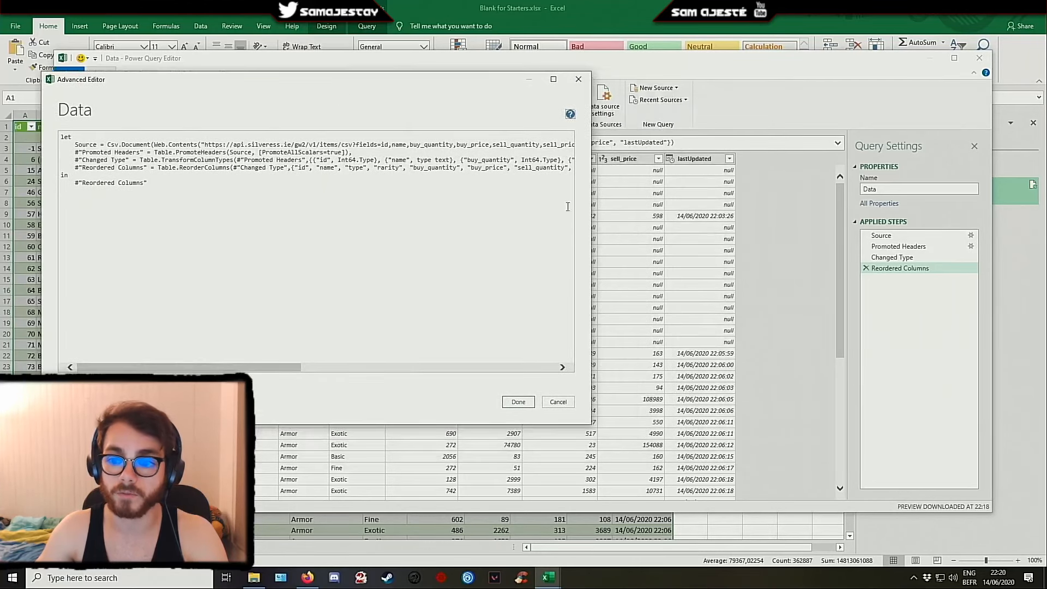
pyautogui.moveTo(592, 223); pyautogui.dragTo(998, 224)
pyautogui.moveTo(518, 89); pyautogui.dragTo(488, 86)
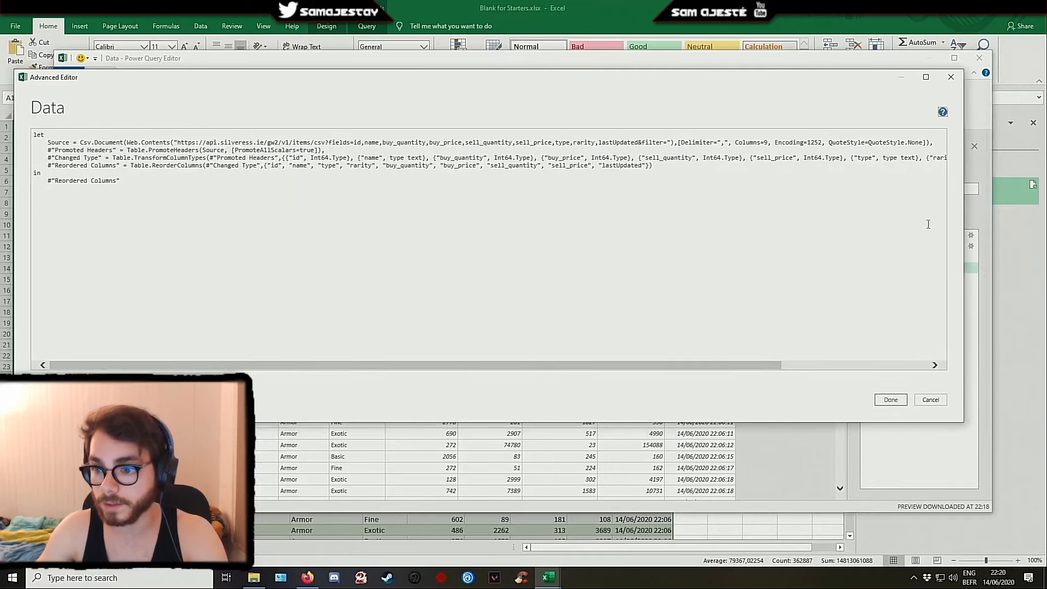
pyautogui.moveTo(962, 266); pyautogui.dragTo(1017, 265)
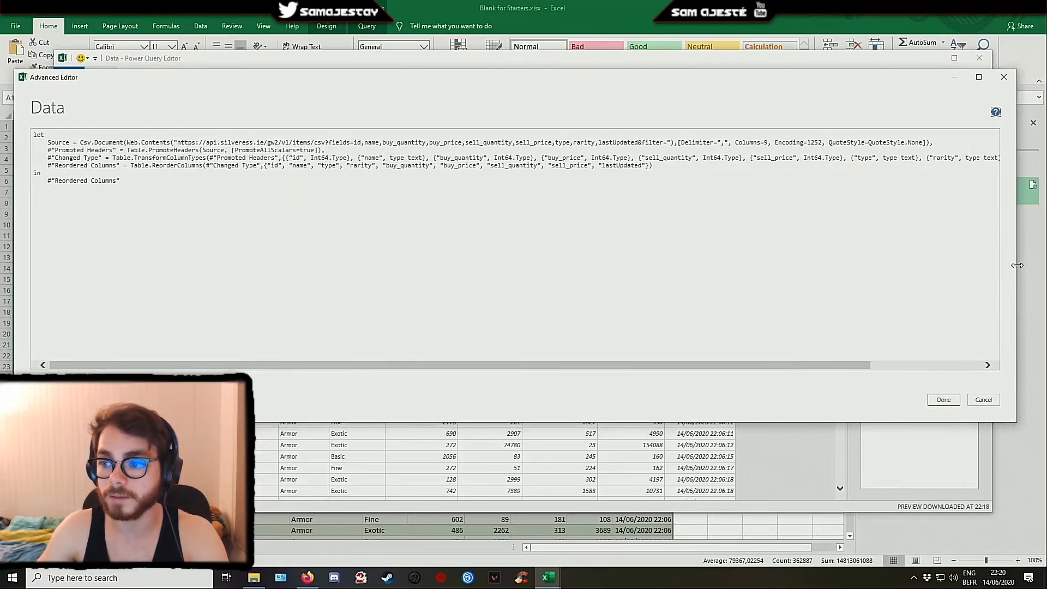
pyautogui.click(1004, 82)
# Edit the Source step's URL, inserting the fields level,upgrade1, between name and buy_quantity
pyautogui.click(917, 235)
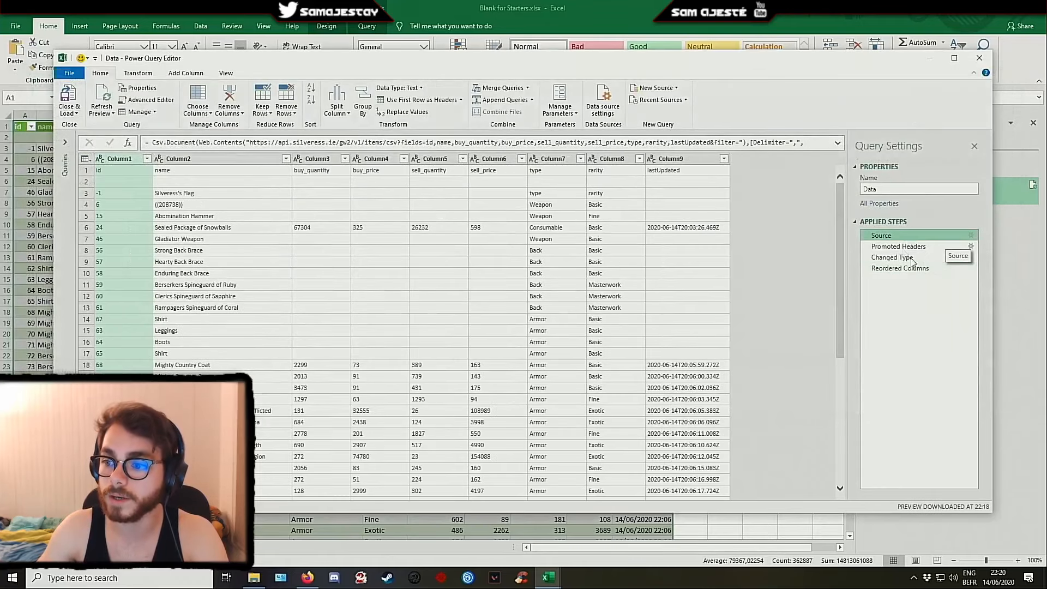
pyautogui.click(971, 236)
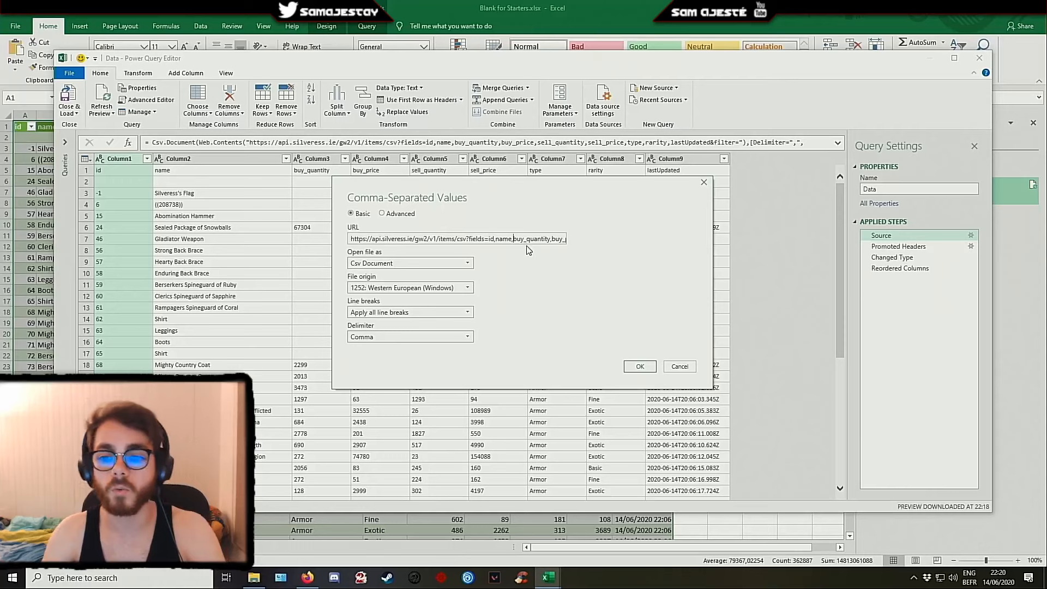
pyautogui.write('level')
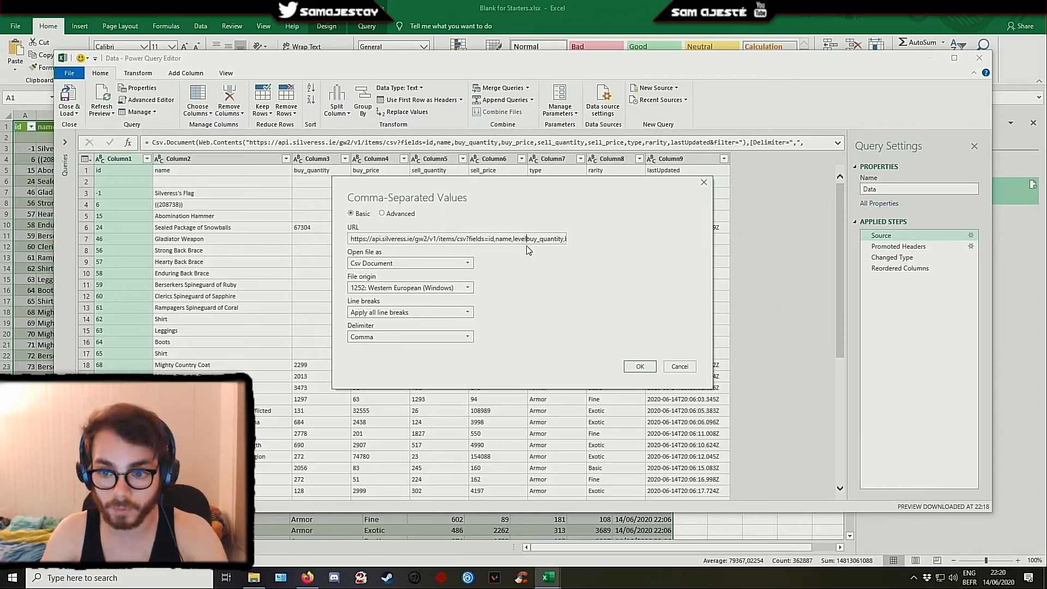
pyautogui.write(',')
pyautogui.write('upgrade1,')
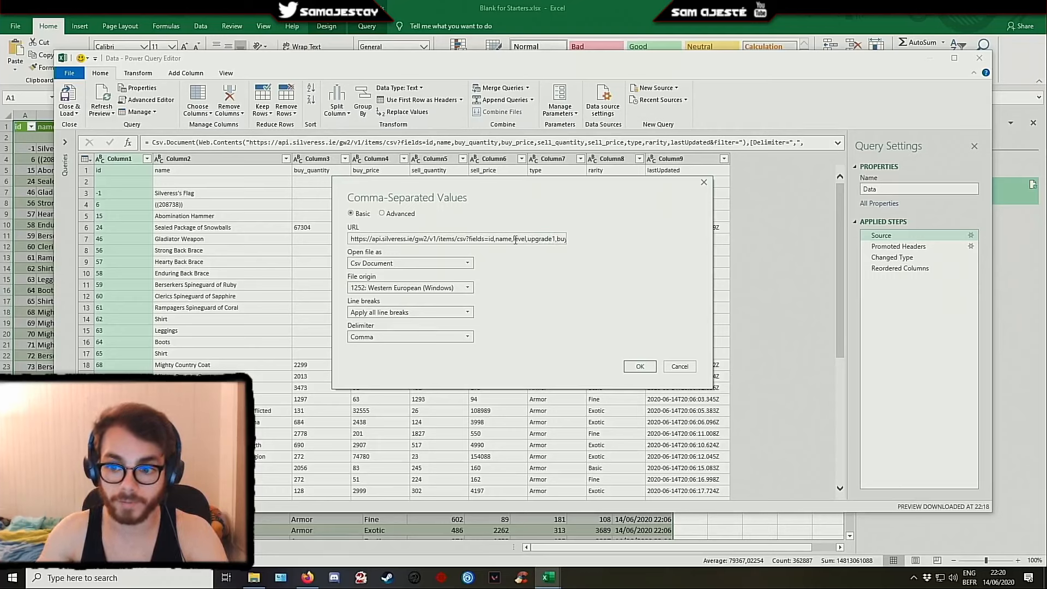
# Remove the &filter= ending after lastUpdated in the source URL and apply the changed source settings
pyautogui.moveTo(514, 239); pyautogui.dragTo(579, 239)
pyautogui.click(544, 240)
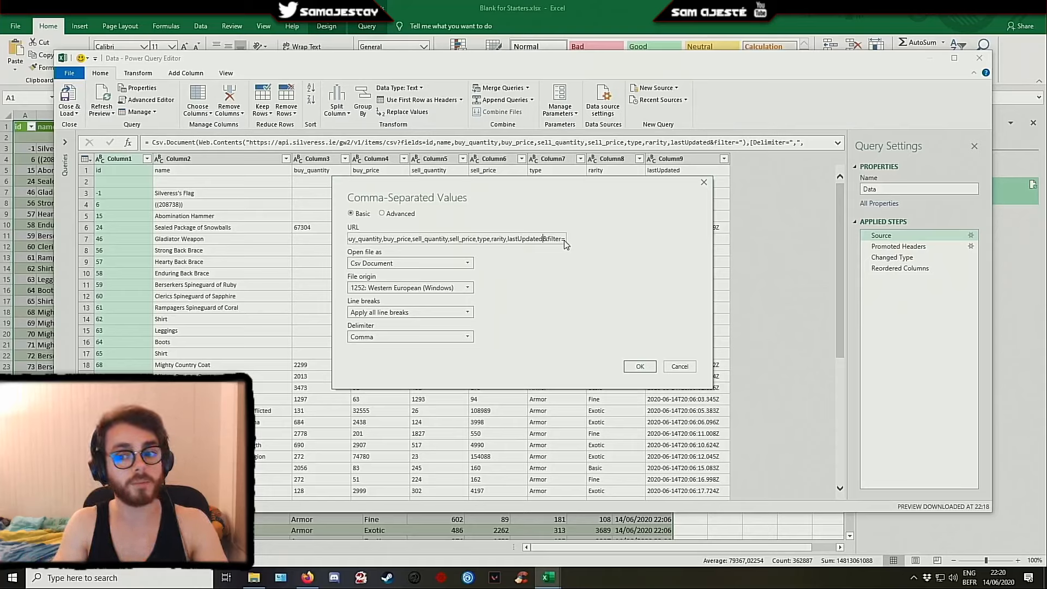
pyautogui.press('Delete')
pyautogui.press('Delete')
pyautogui.press('Delete')
pyautogui.press('Delete')
pyautogui.press('Delete')
pyautogui.press('Delete')
pyautogui.press('Delete')
pyautogui.press('Delete')
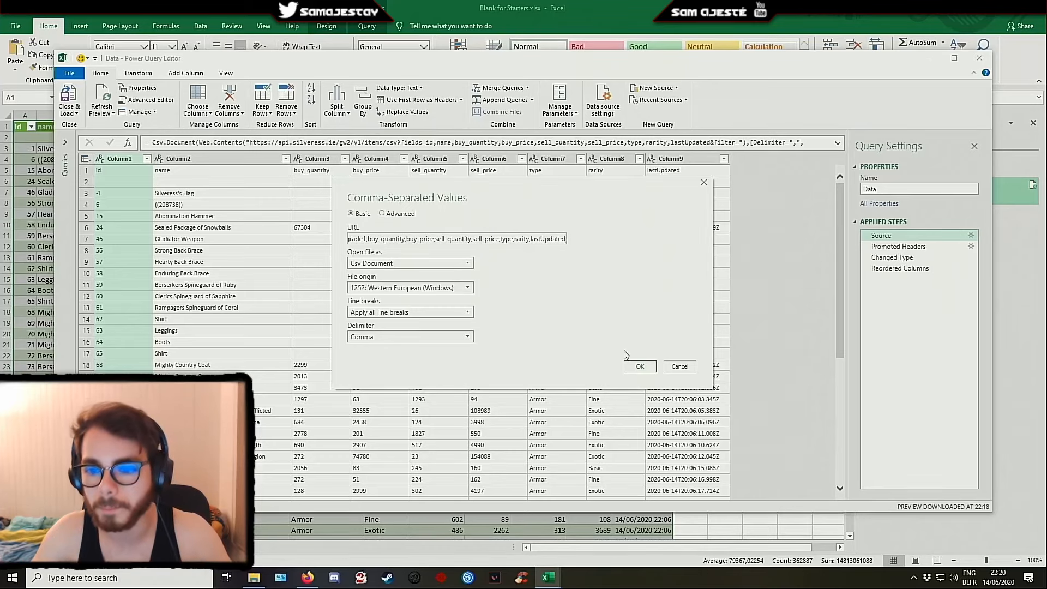
pyautogui.click(635, 365)
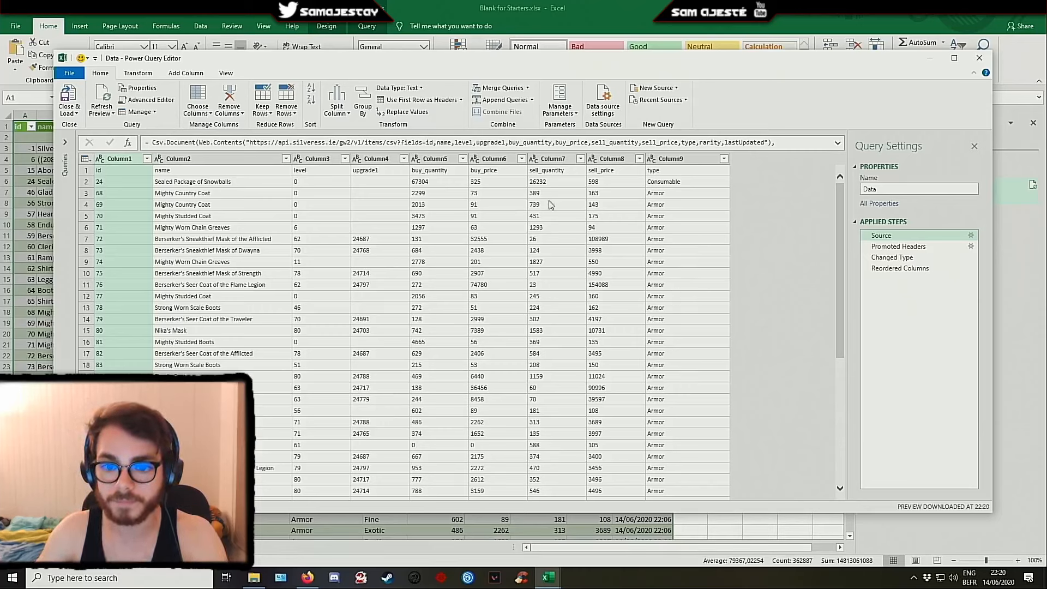
# Check the Promoted Headers and Changed Type steps, and delete Changed Type from the Data query
pyautogui.click(406, 100)
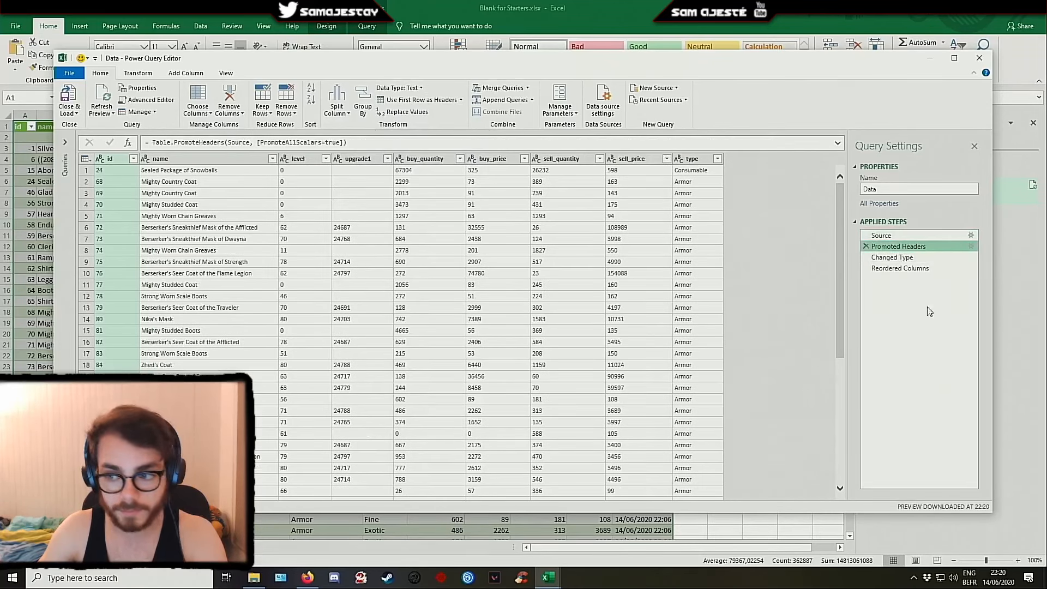
pyautogui.click(894, 260)
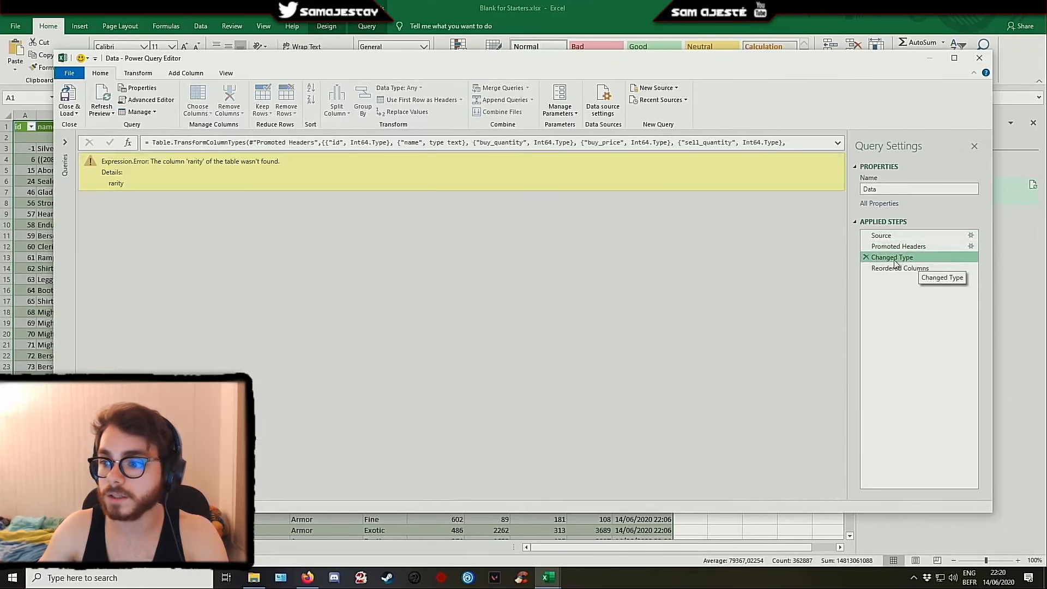
pyautogui.click(866, 257)
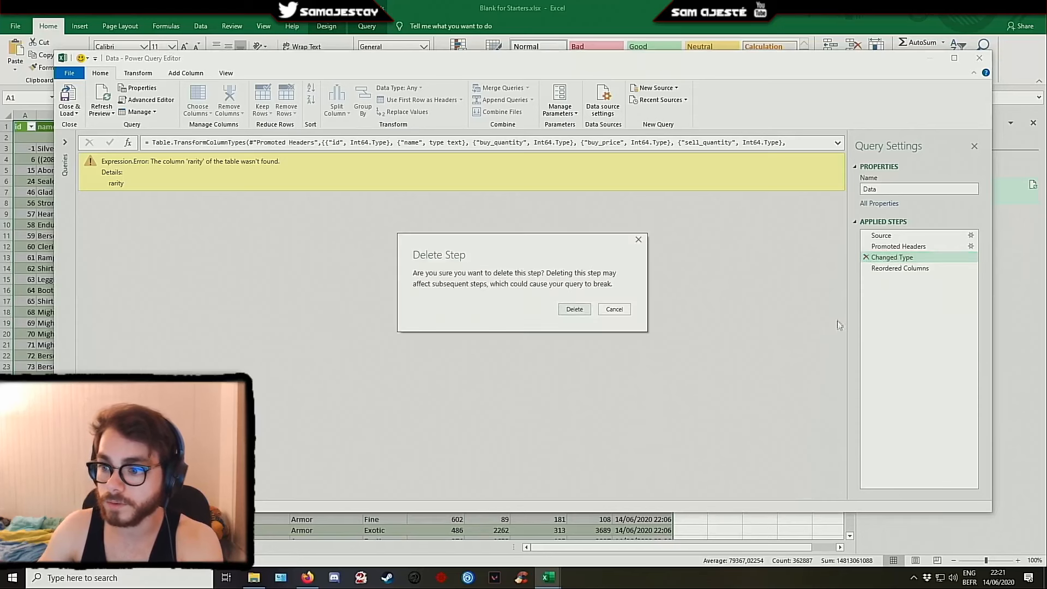
pyautogui.click(576, 311)
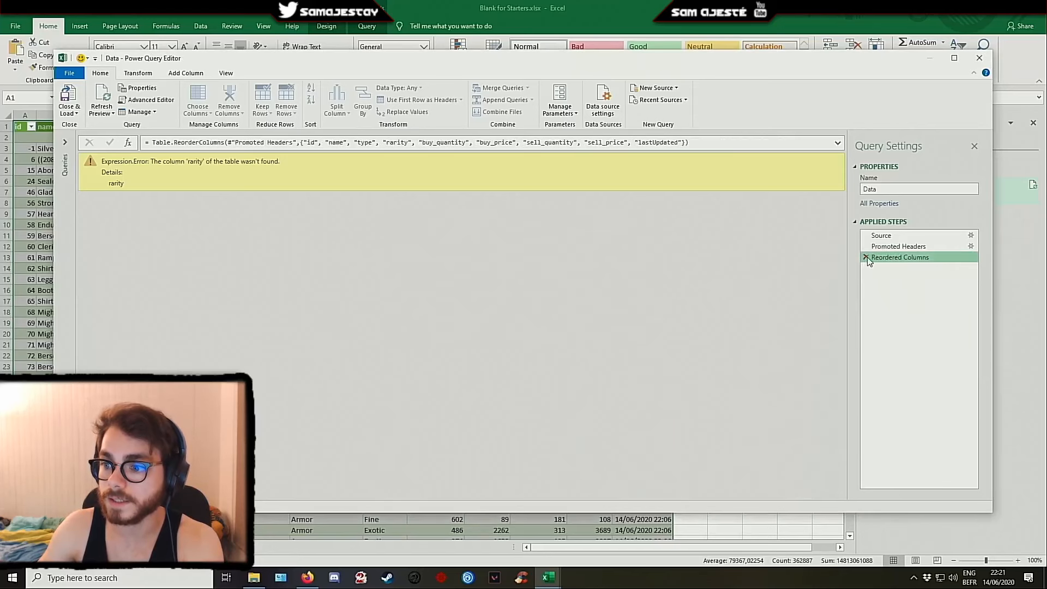
# Delete the Reordered Columns step from the Data query and move the type column between name and level
pyautogui.click(867, 258)
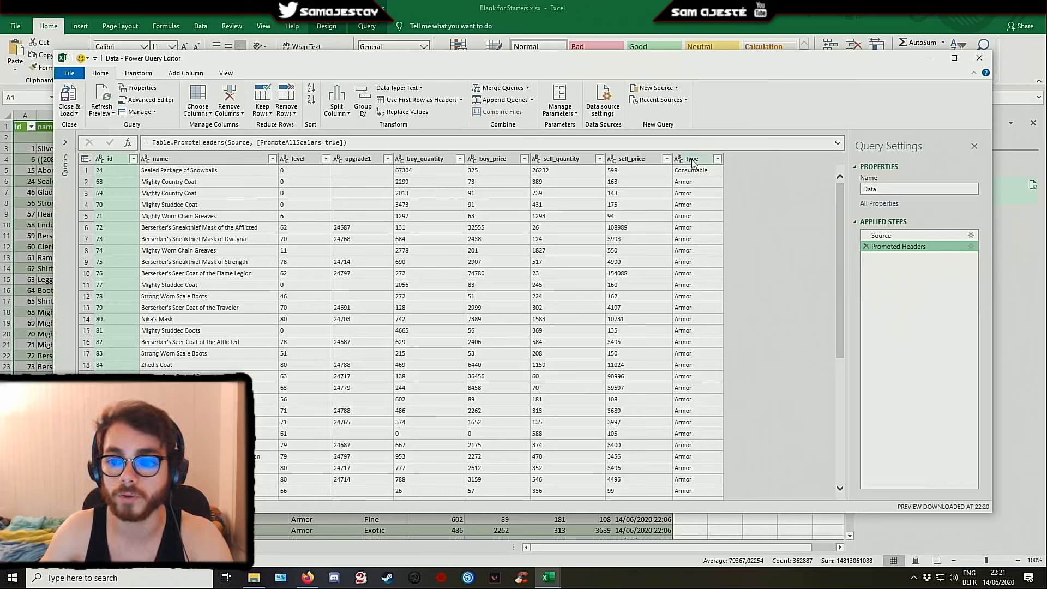
pyautogui.moveTo(693, 162); pyautogui.dragTo(385, 274)
pyautogui.click(305, 163)
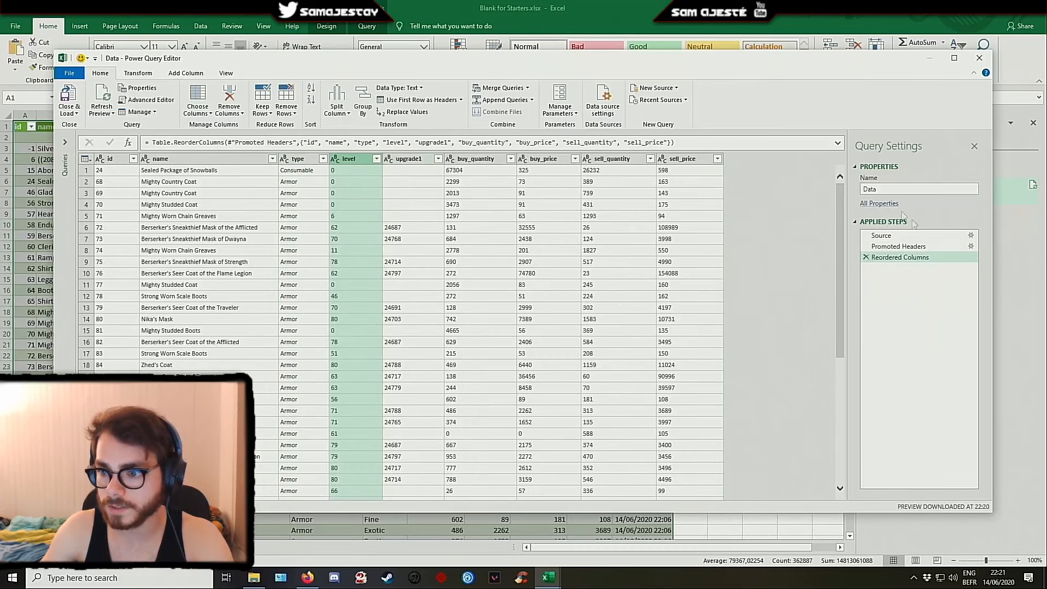
# Review the end of the Source step's URL in its settings and close them without changes
pyautogui.rightClick(886, 236)
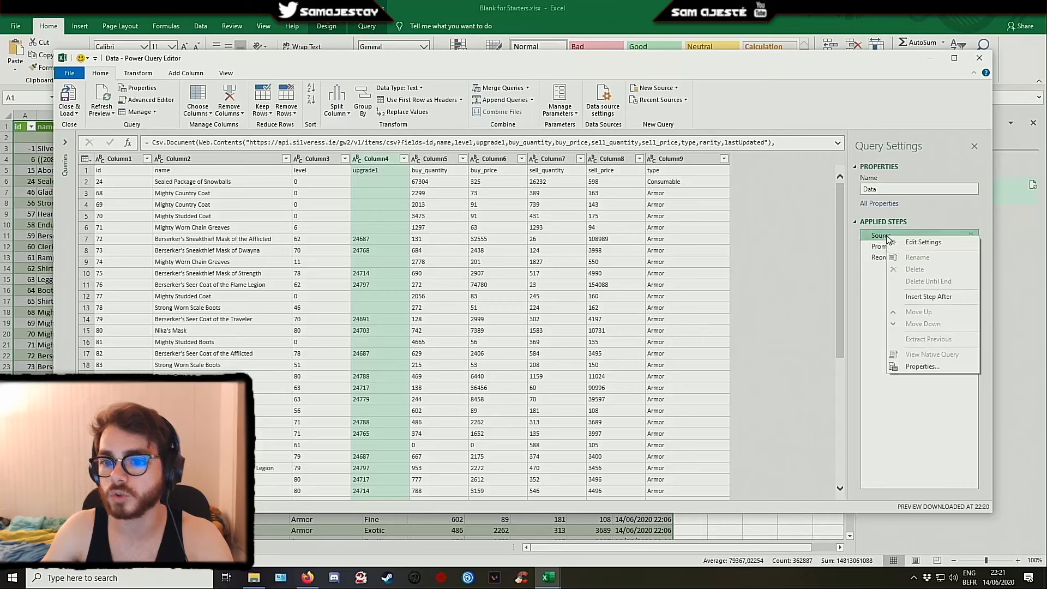
pyautogui.click(921, 242)
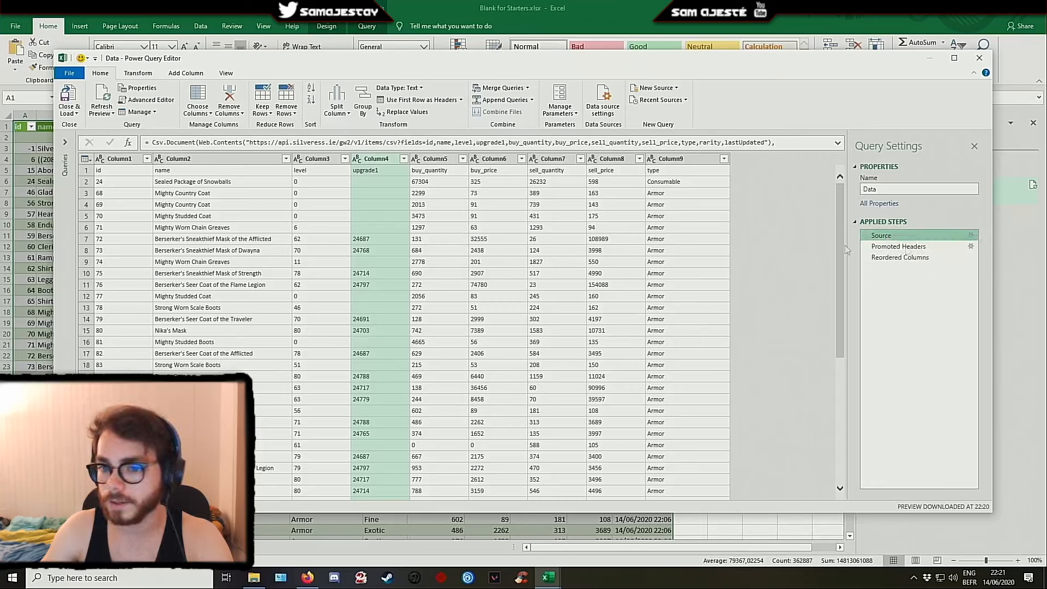
pyautogui.moveTo(457, 240); pyautogui.dragTo(578, 236)
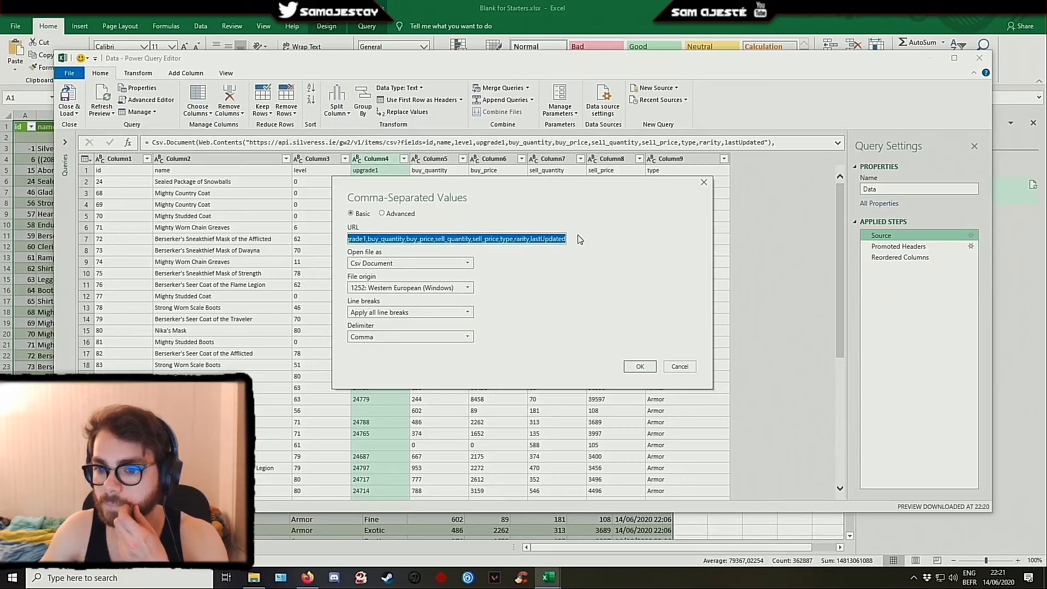
pyautogui.click(532, 240)
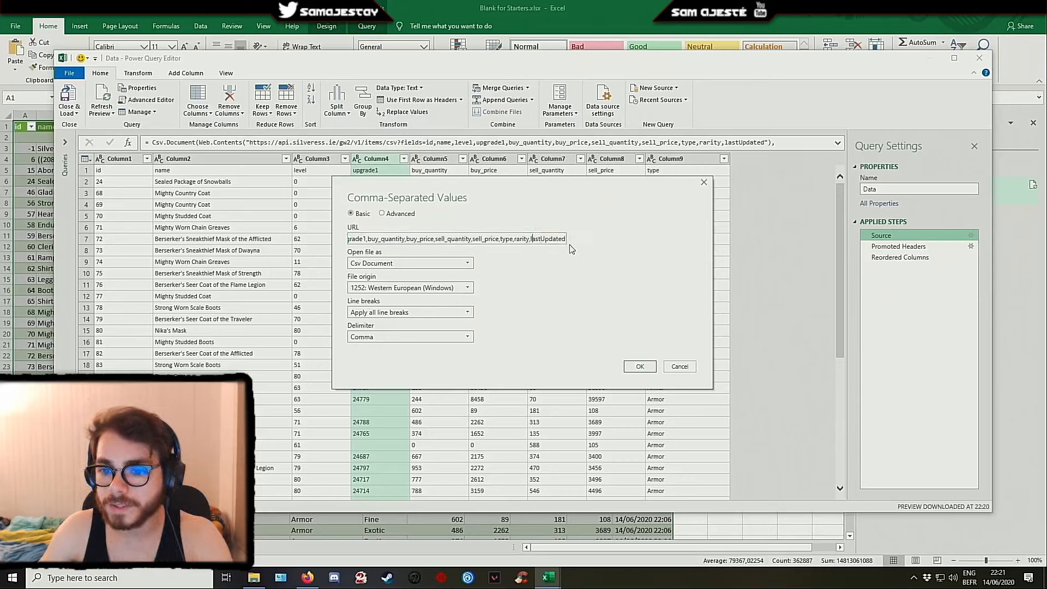
pyautogui.click(675, 367)
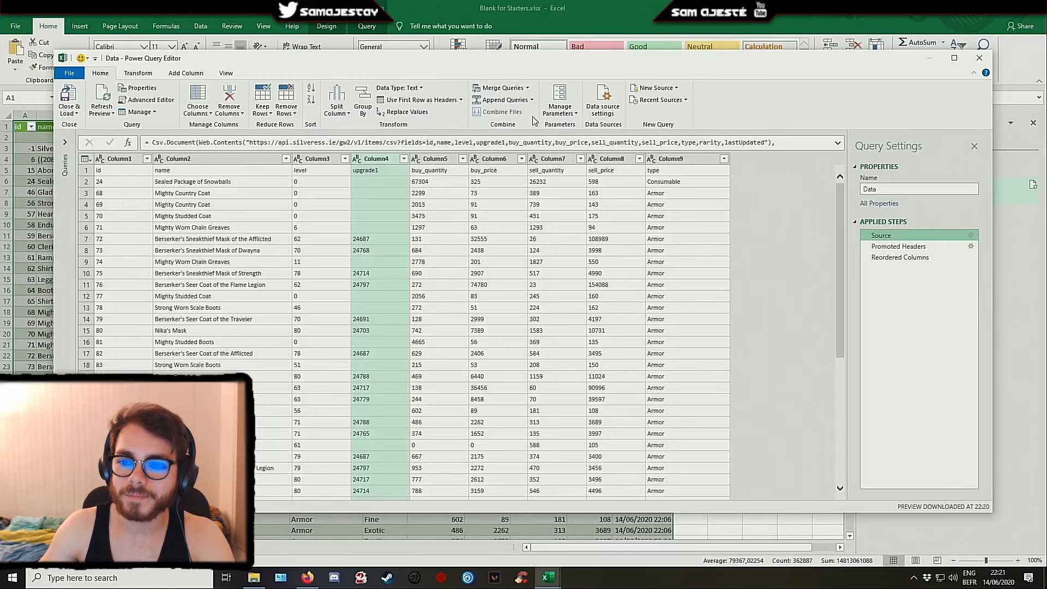
# Set Columns=10 in the Source line of the Data query's code and apply it
pyautogui.click(146, 101)
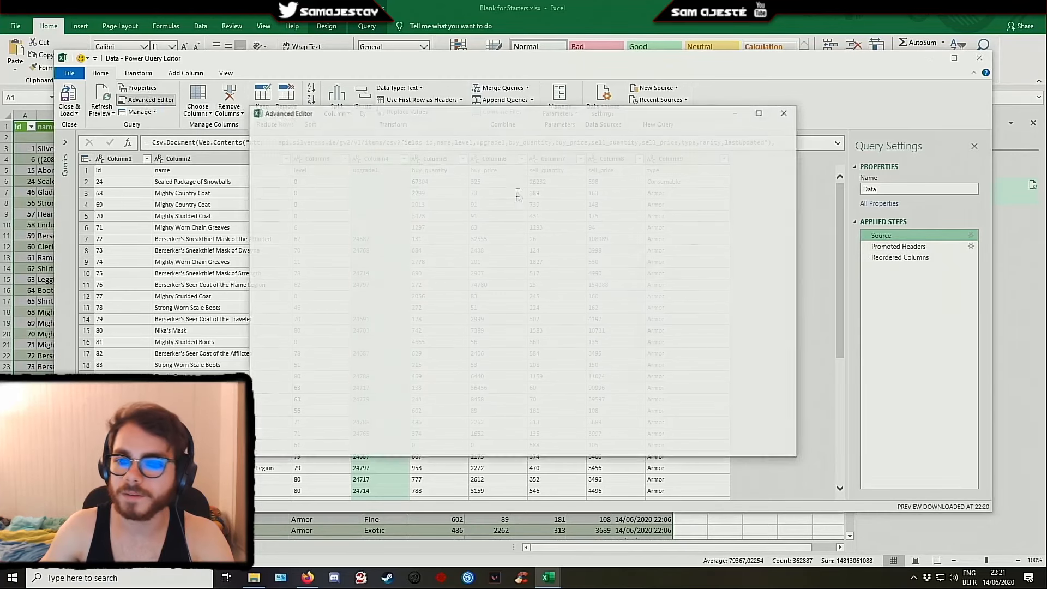
pyautogui.moveTo(513, 399); pyautogui.dragTo(717, 393)
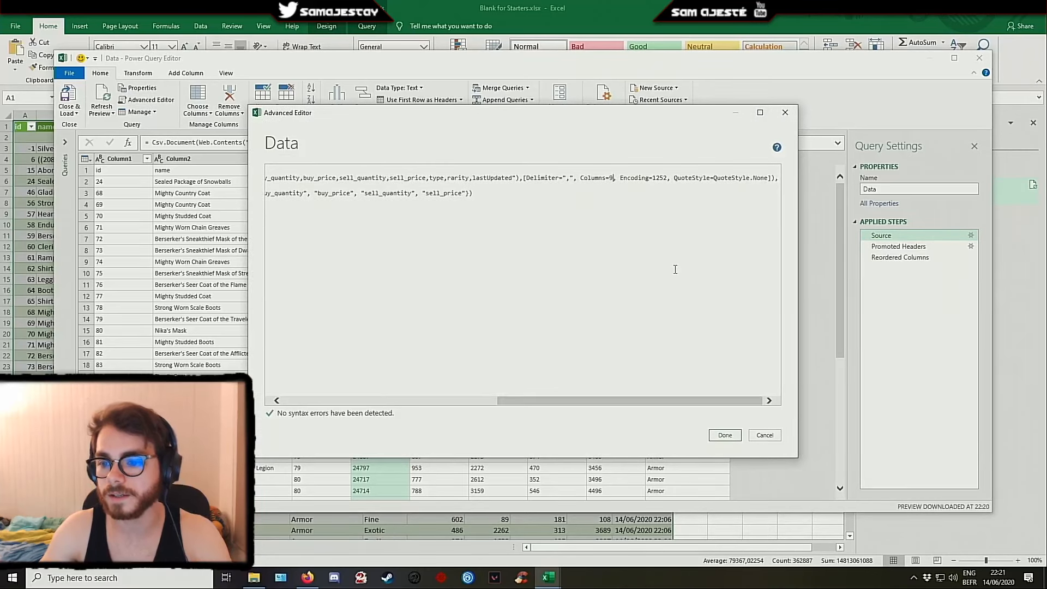
pyautogui.press('BackSpace')
pyautogui.write('10')
pyautogui.moveTo(643, 400); pyautogui.dragTo(319, 397)
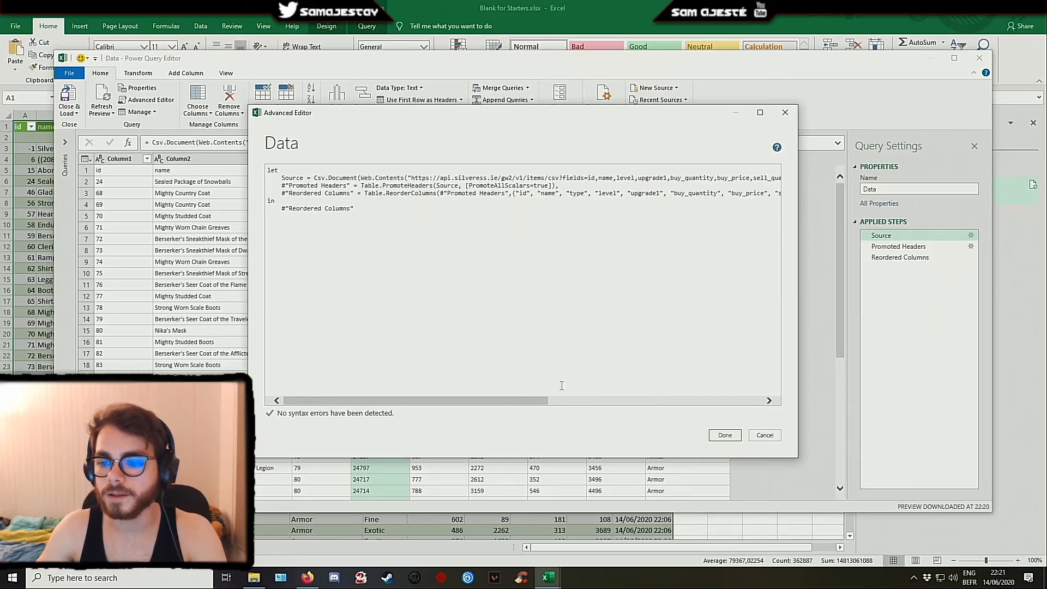
pyautogui.click(725, 434)
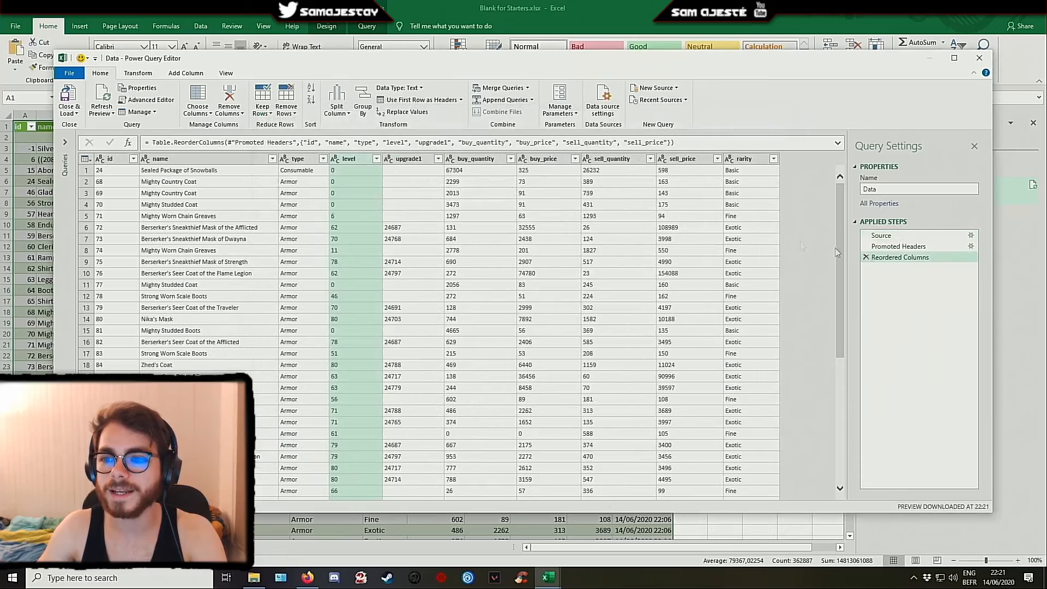
# Move the rarity column between type and level, and load the Data query into the worksheet
pyautogui.click(740, 160)
pyautogui.moveTo(750, 159); pyautogui.dragTo(350, 172)
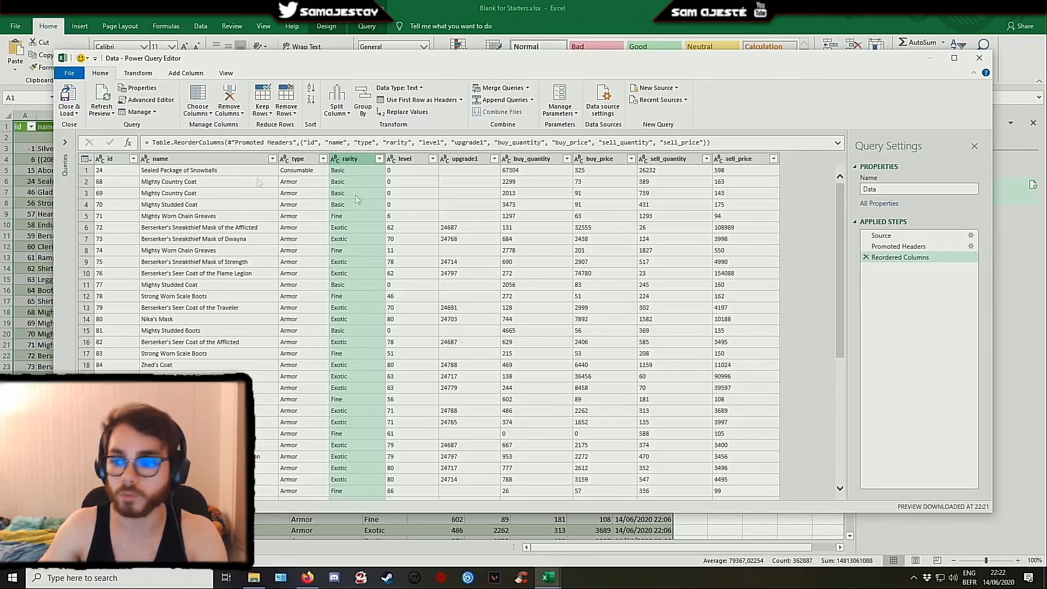
pyautogui.click(69, 99)
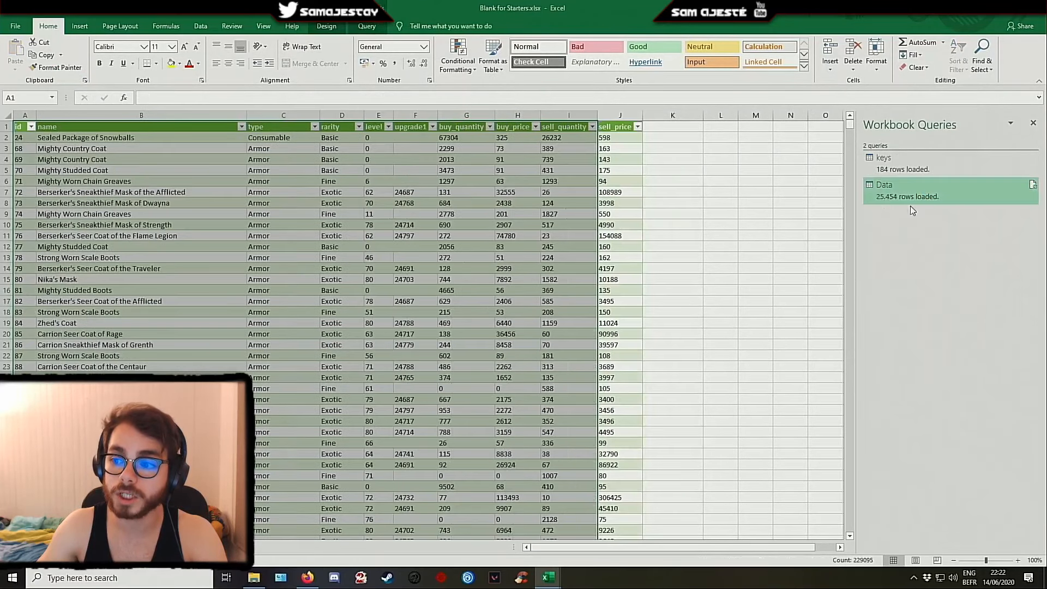
pyautogui.click(682, 180)
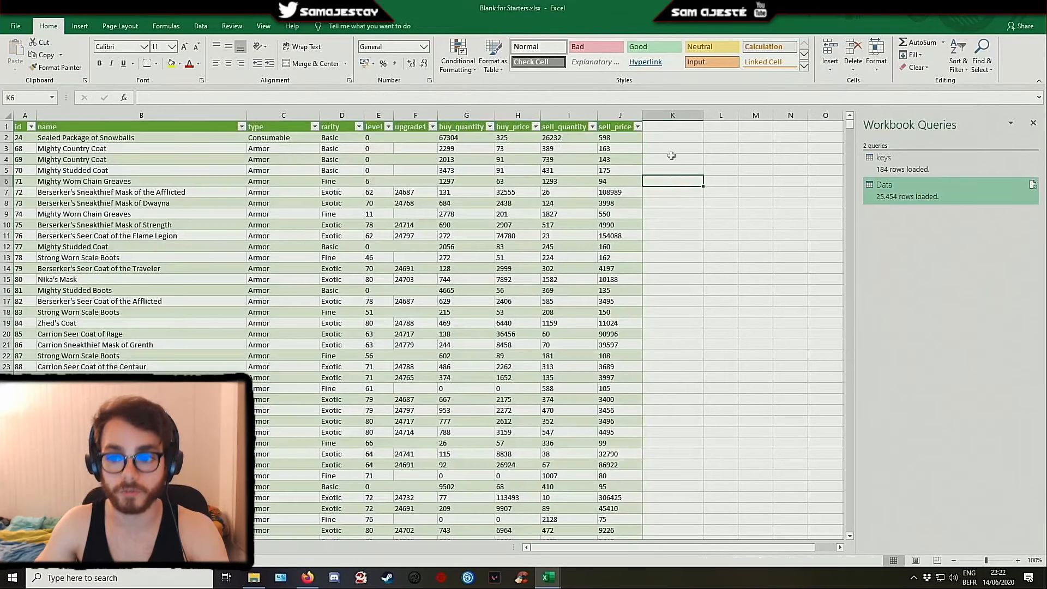
pyautogui.click(305, 204)
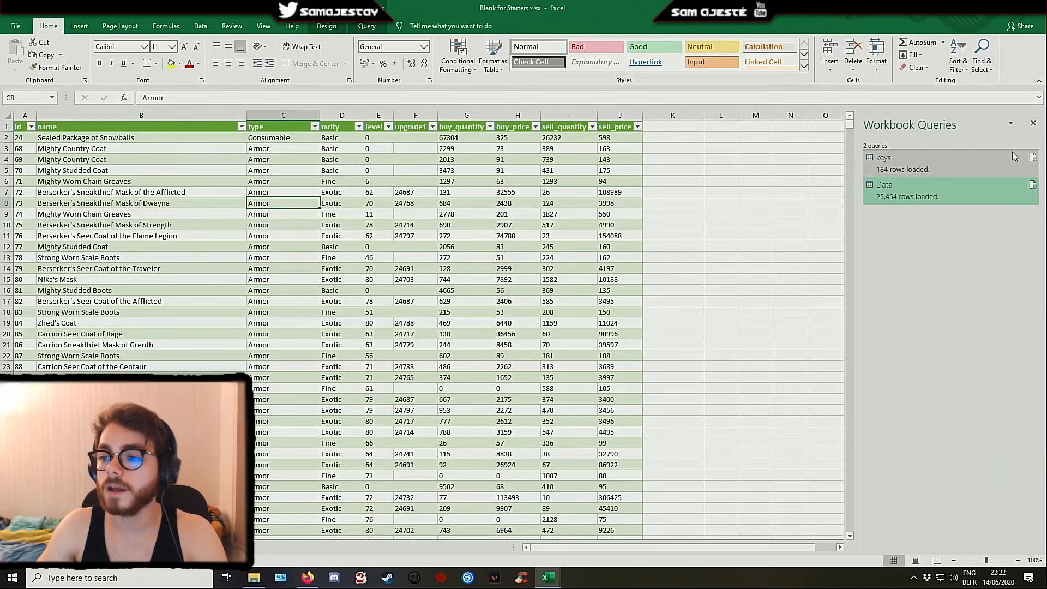
# Reopen the Data query, set Columns=11 in the Source line of its code, and load the query into the worksheet
pyautogui.rightClick(940, 186)
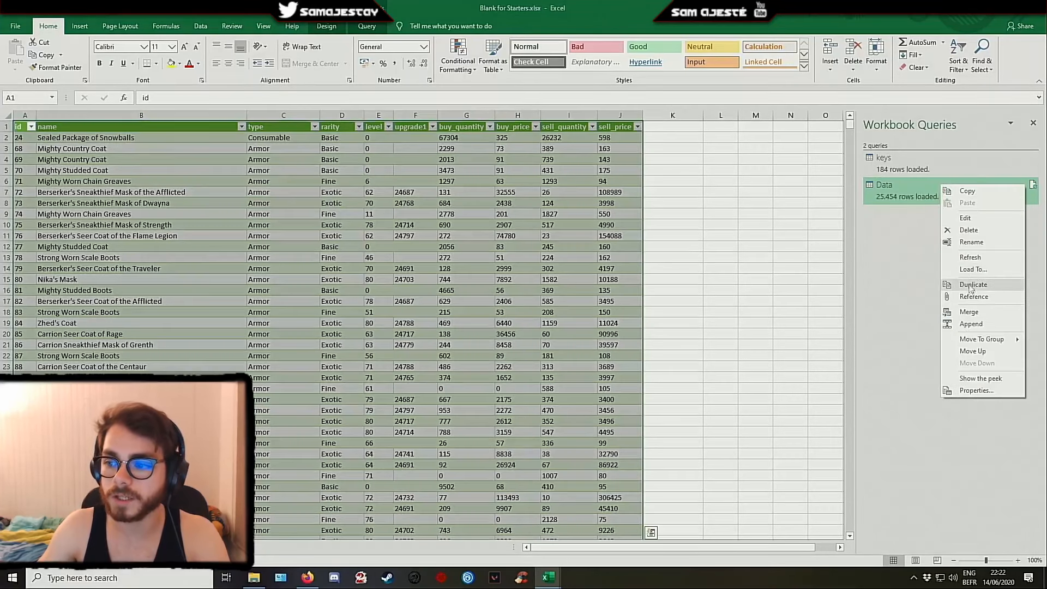
pyautogui.click(967, 218)
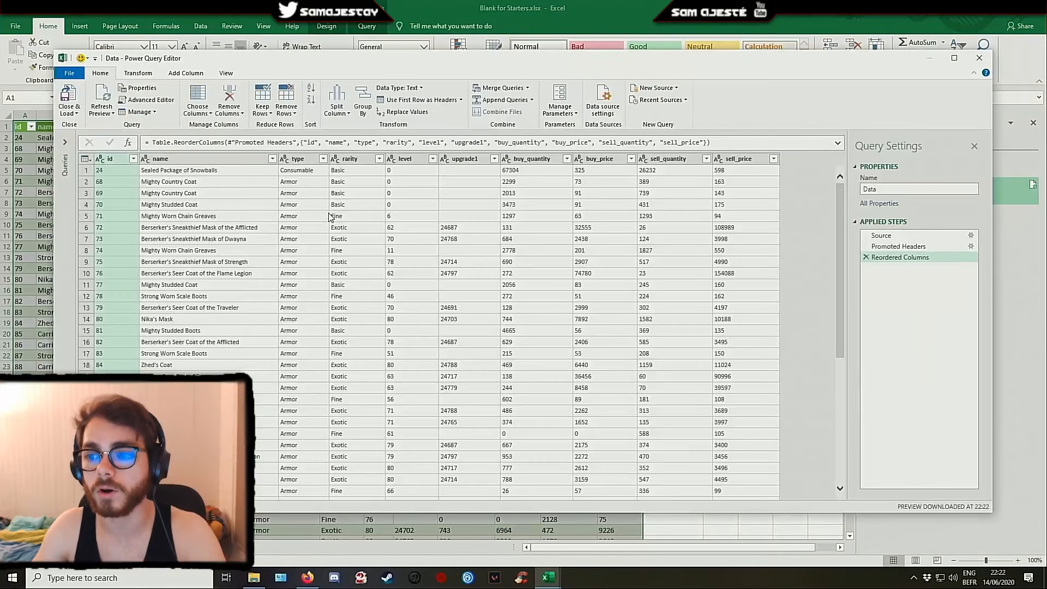
pyautogui.rightClick(915, 239)
pyautogui.click(891, 235)
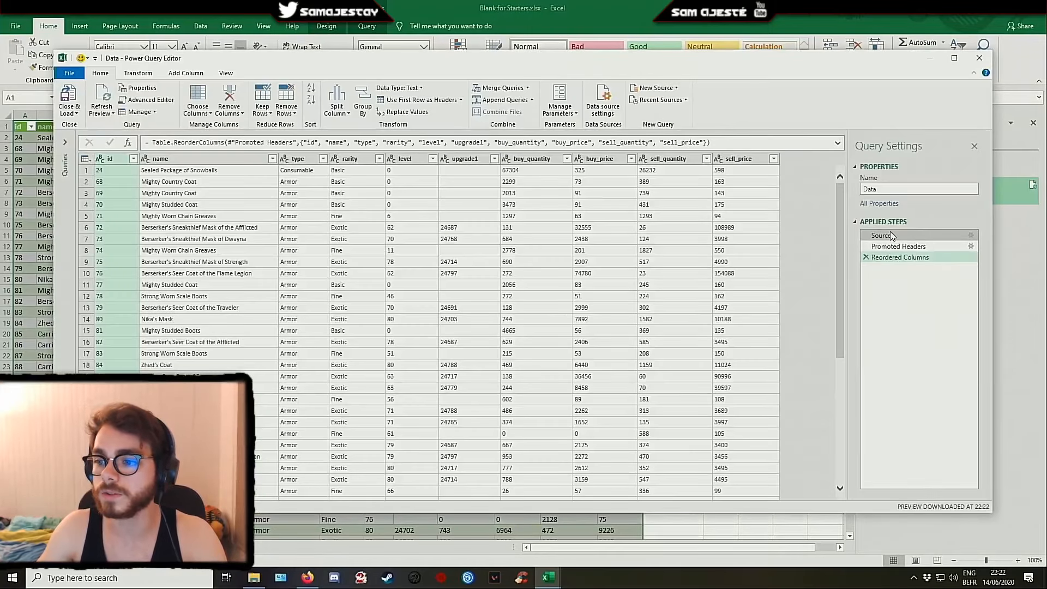
pyautogui.click(147, 100)
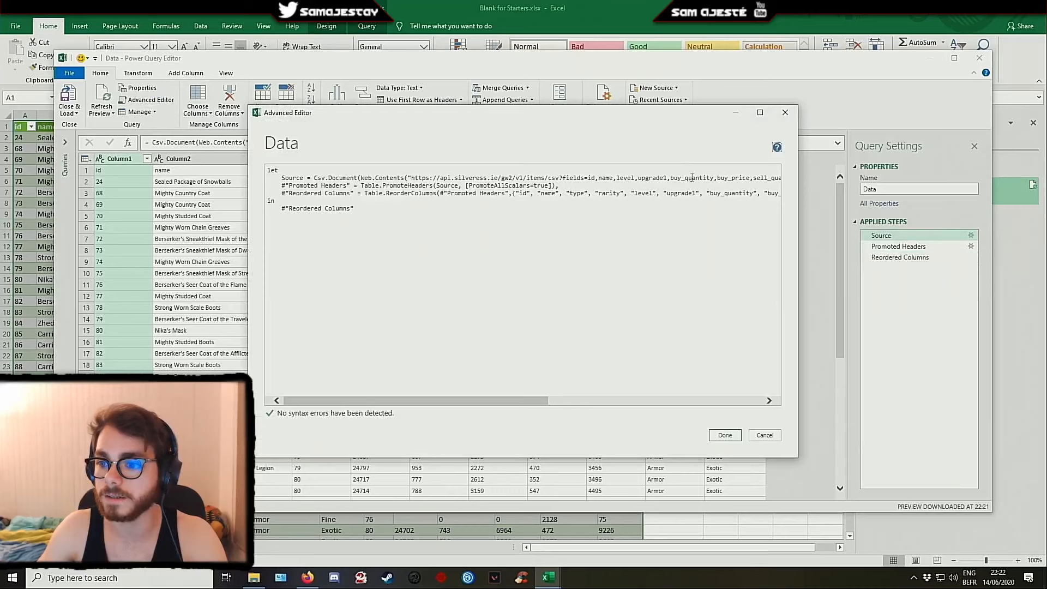
pyautogui.moveTo(692, 177); pyautogui.dragTo(755, 182)
pyautogui.click(619, 180)
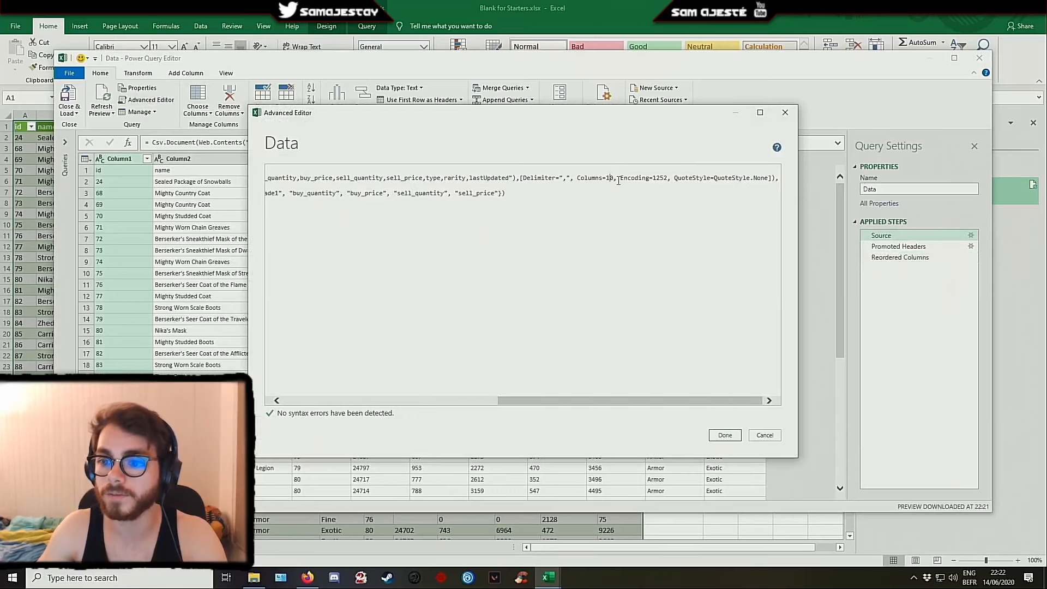
pyautogui.press('BackSpace')
pyautogui.write('1')
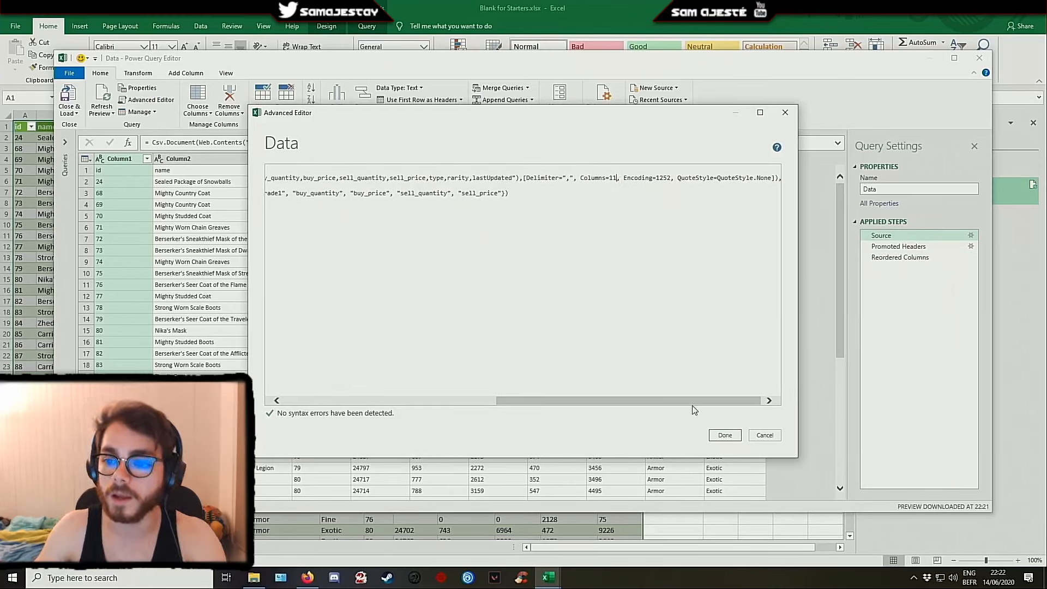
pyautogui.click(721, 435)
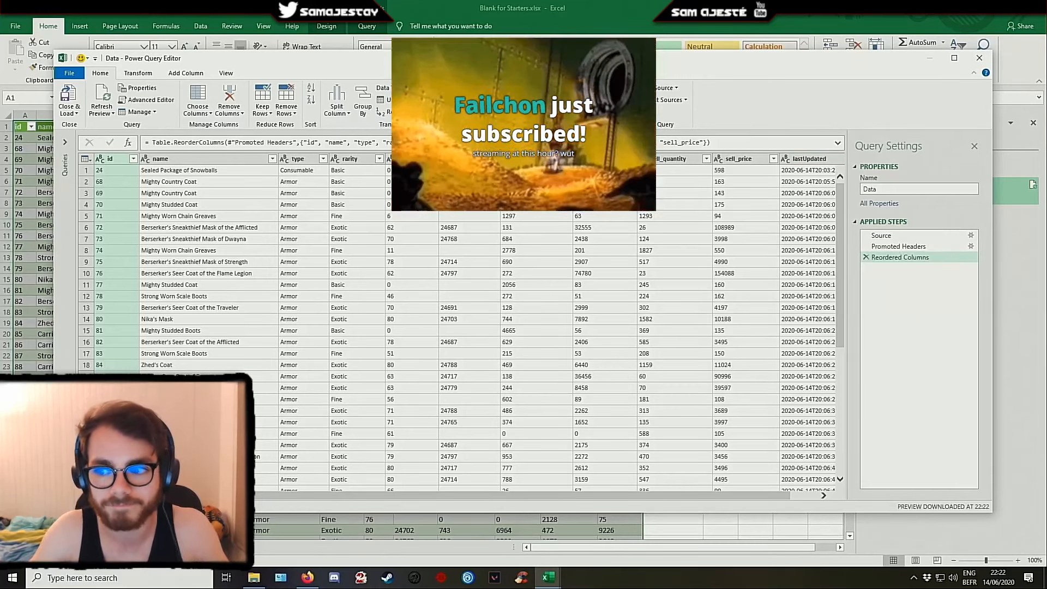
pyautogui.click(69, 95)
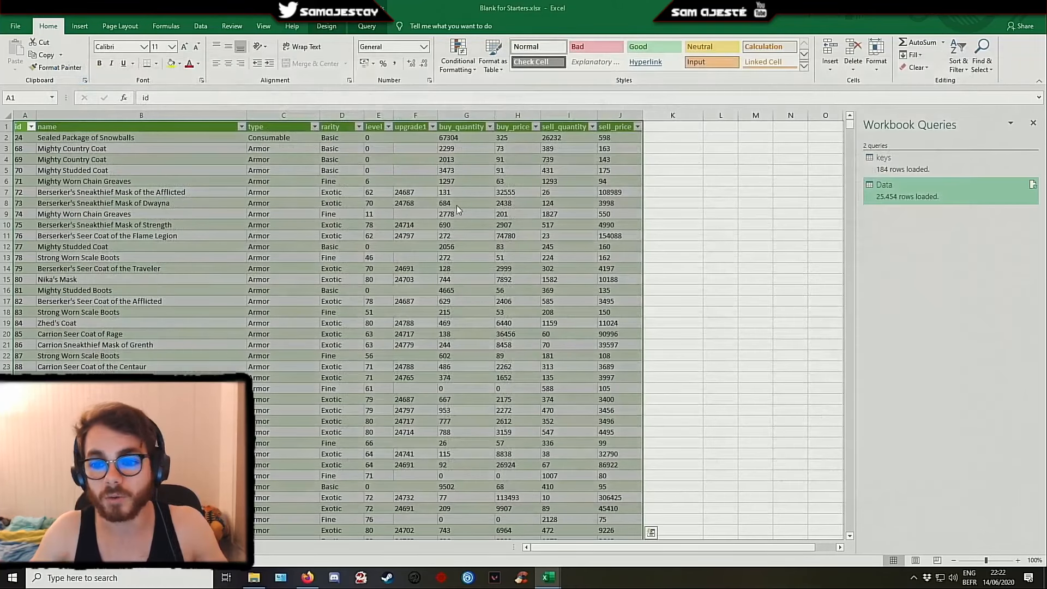
pyautogui.click(678, 126)
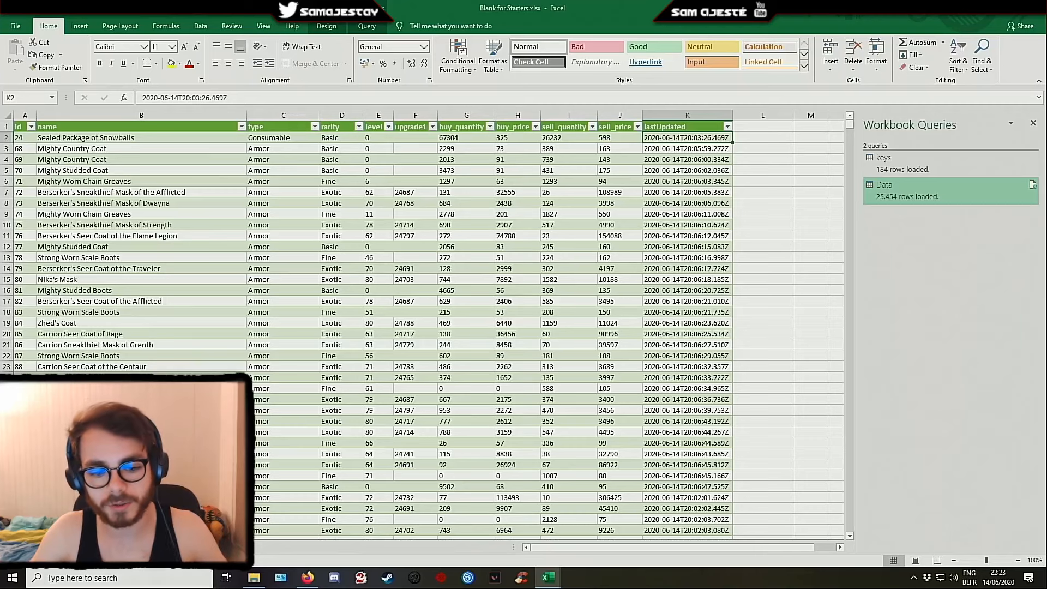
# On the instructions sheet, insert a blank row above row 18 and another at row 15 below the example link
pyautogui.click(51, 547)
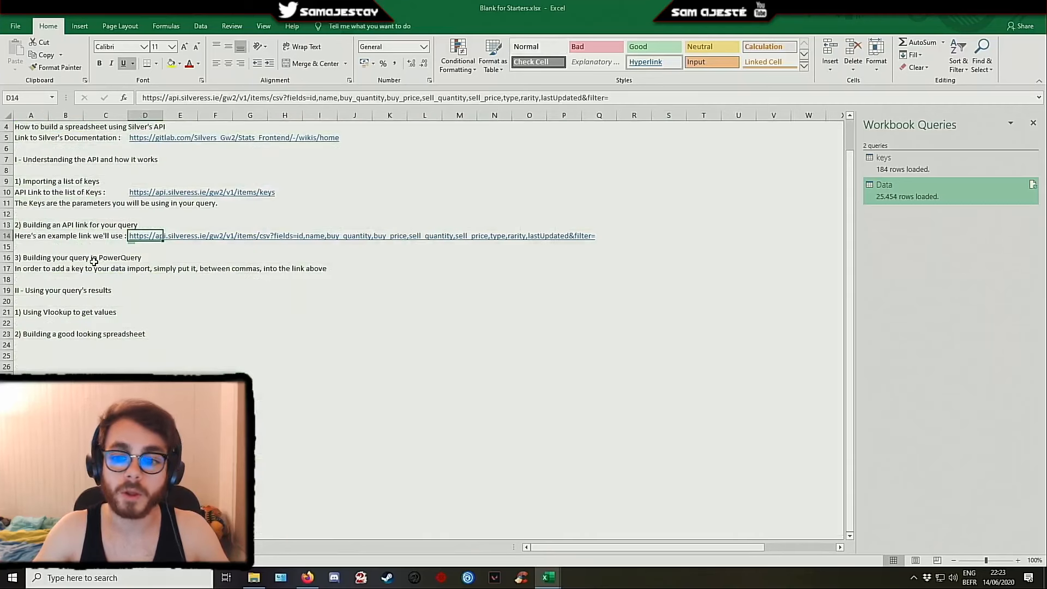
pyautogui.click(44, 279)
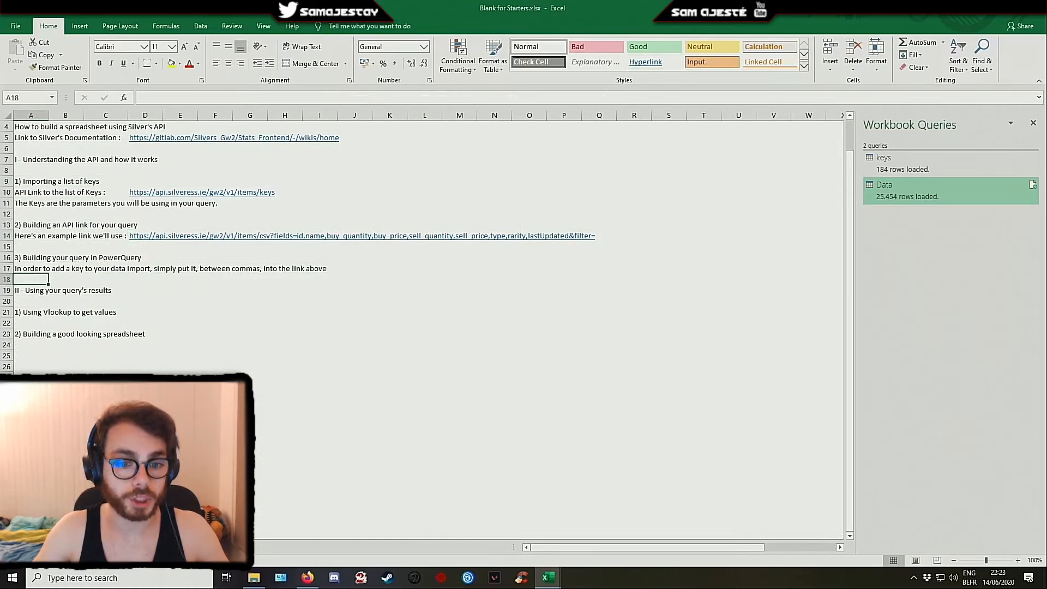
pyautogui.click(4, 279)
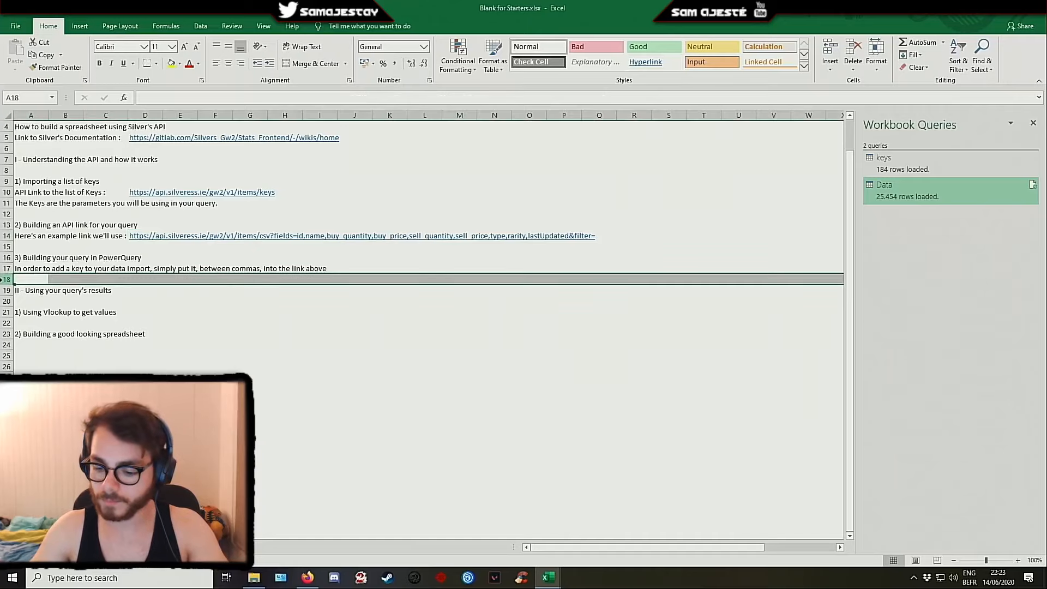
pyautogui.hotkey('ctrl', 'shift', '+')
pyautogui.click(27, 280)
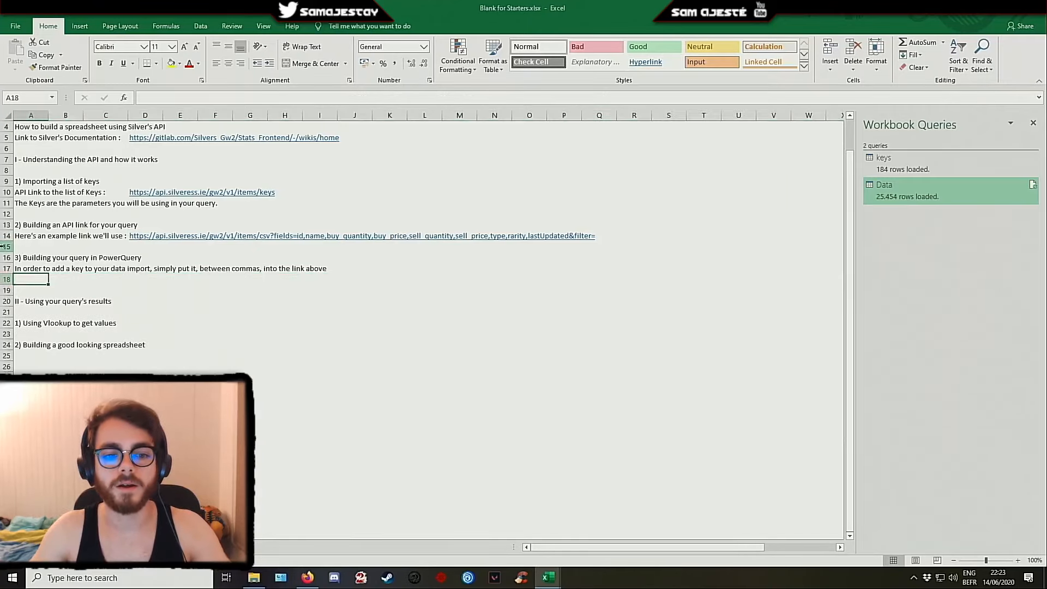
pyautogui.click(6, 246)
pyautogui.hotkey('ctrl', 'shift', '+')
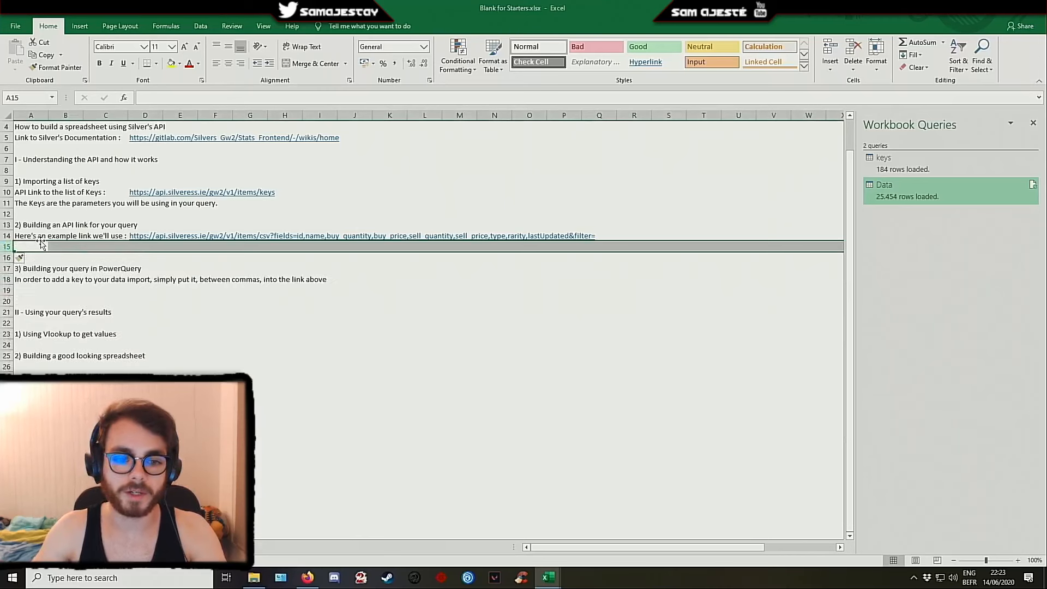
# Enter the note "the '&filter& at the end actually removes any form of filter" in A15, below the example link
pyautogui.click(31, 247)
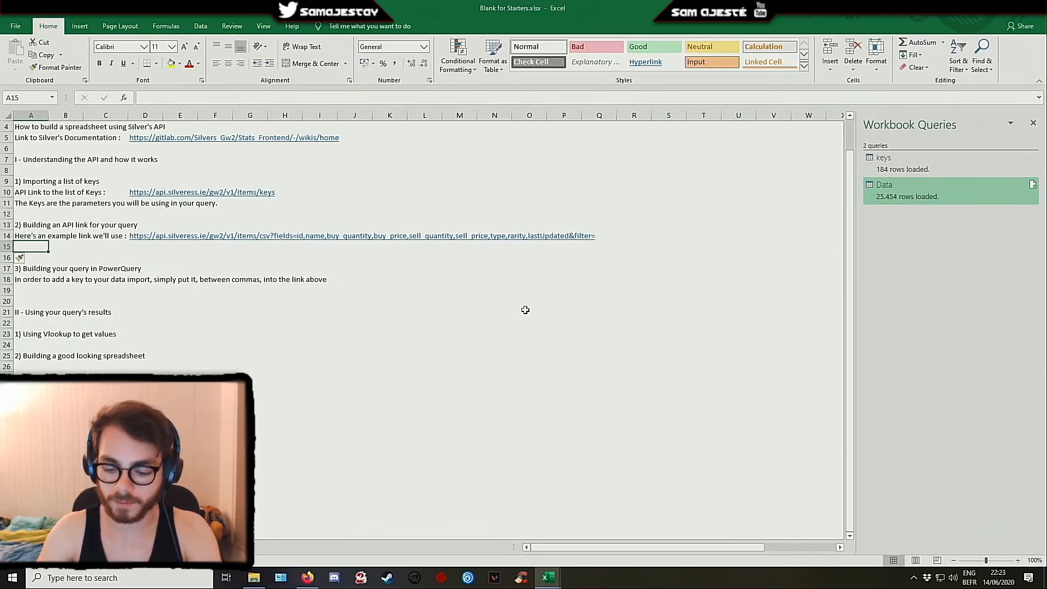
pyautogui.write("the '")
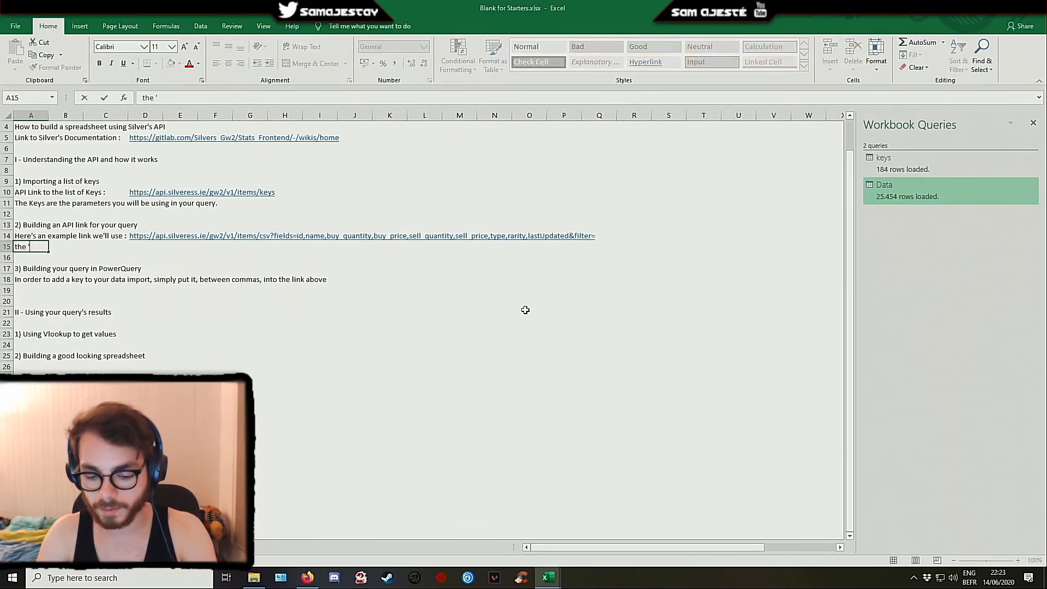
pyautogui.write('&filter')
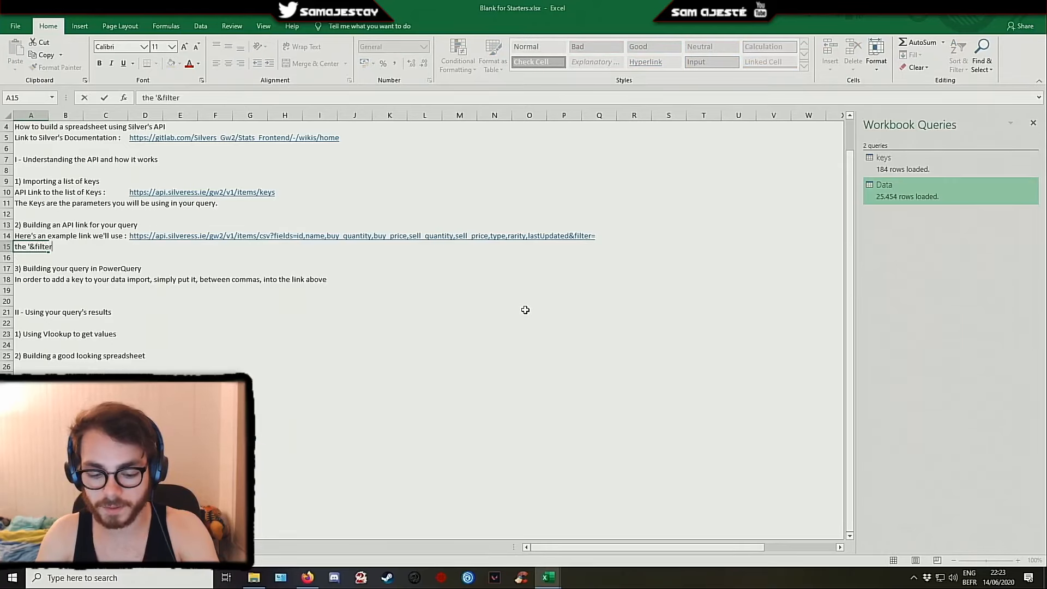
pyautogui.write('& at the end')
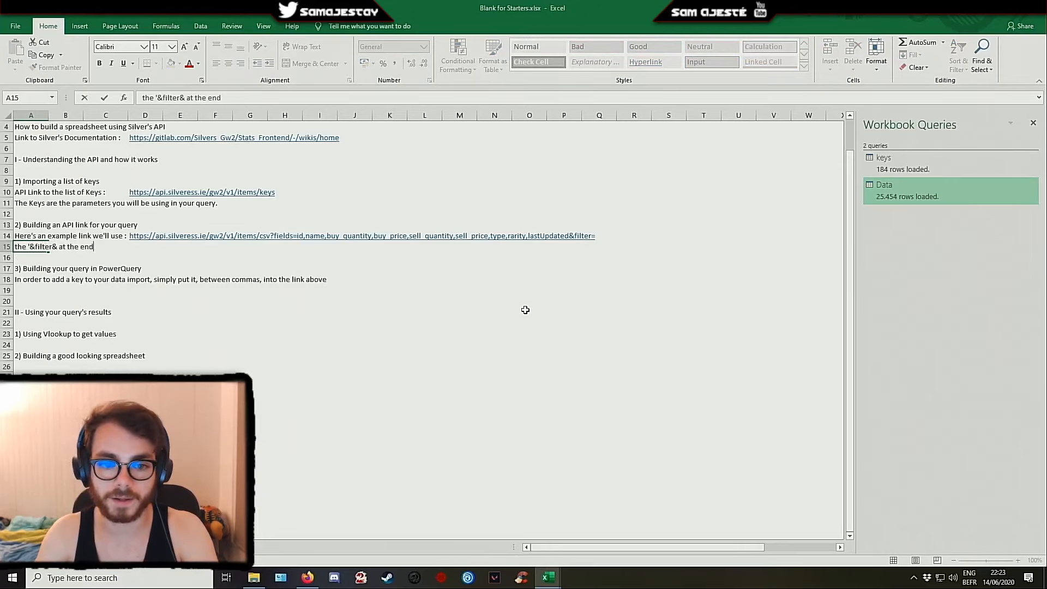
pyautogui.write(' actually remove')
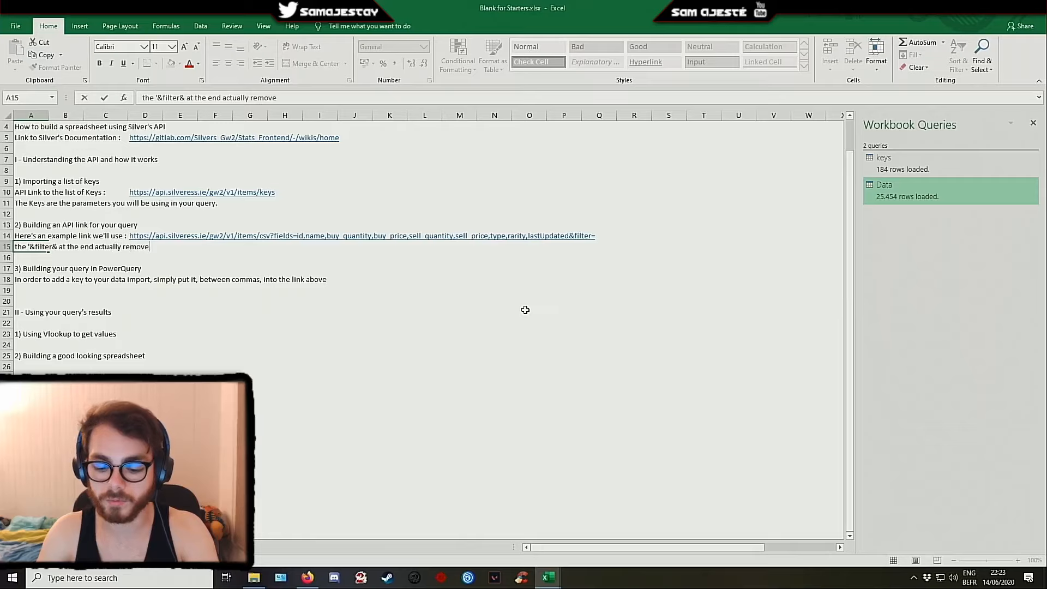
pyautogui.write('s any form of ')
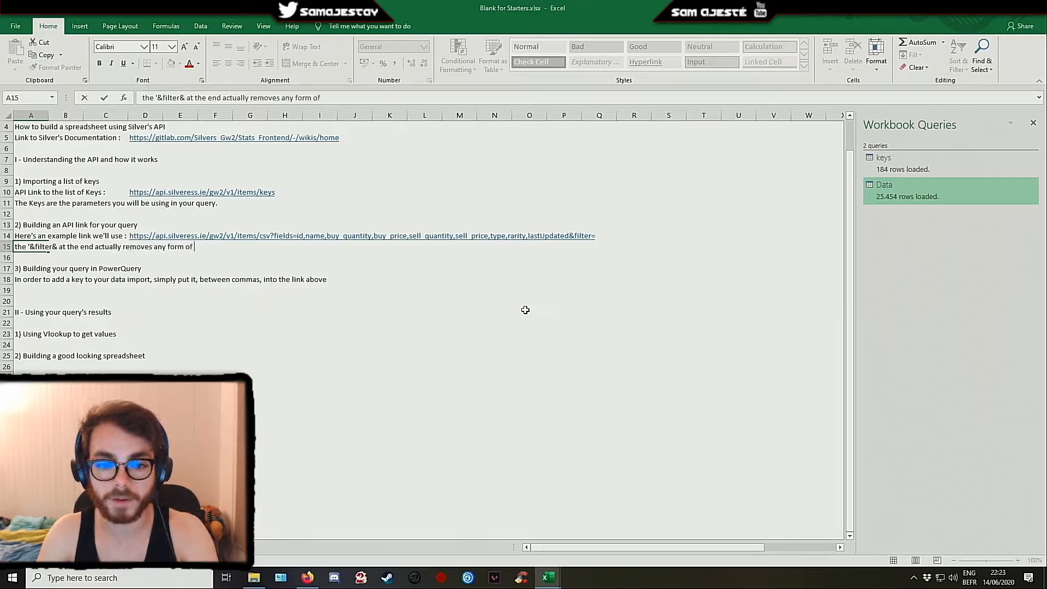
pyautogui.write('filter.')
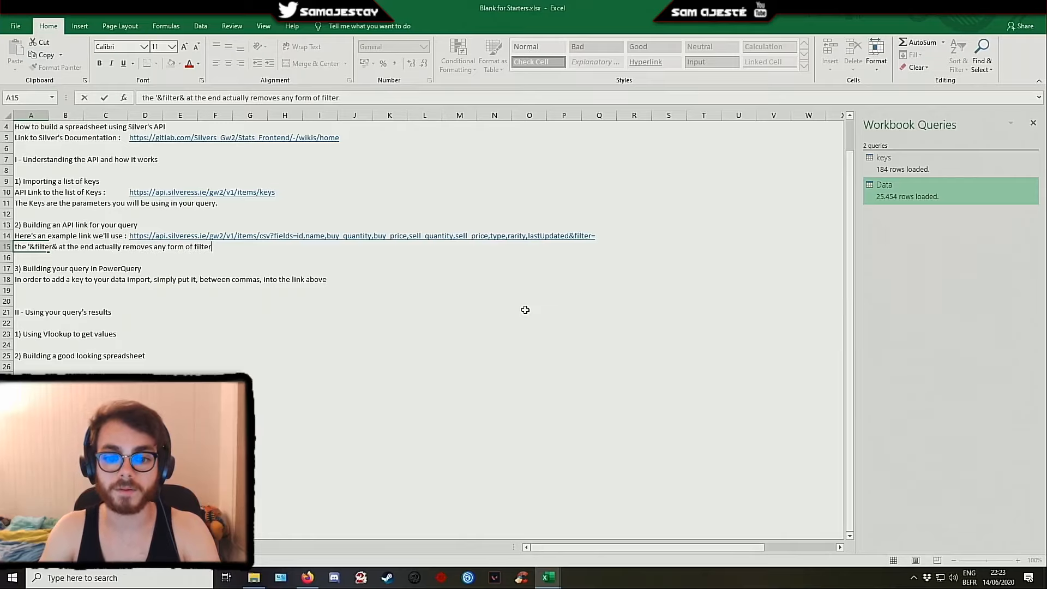
pyautogui.press('Return')
pyautogui.press('Down')
pyautogui.press('Down')
pyautogui.press('Down')
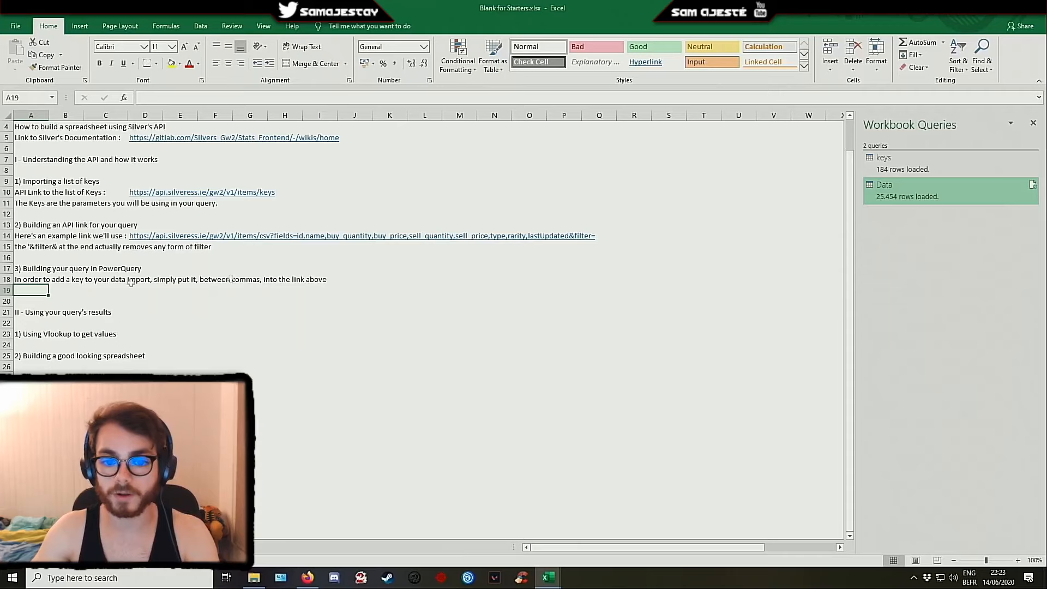
pyautogui.click(22, 280)
pyautogui.click(503, 92)
pyautogui.write('and use powerque')
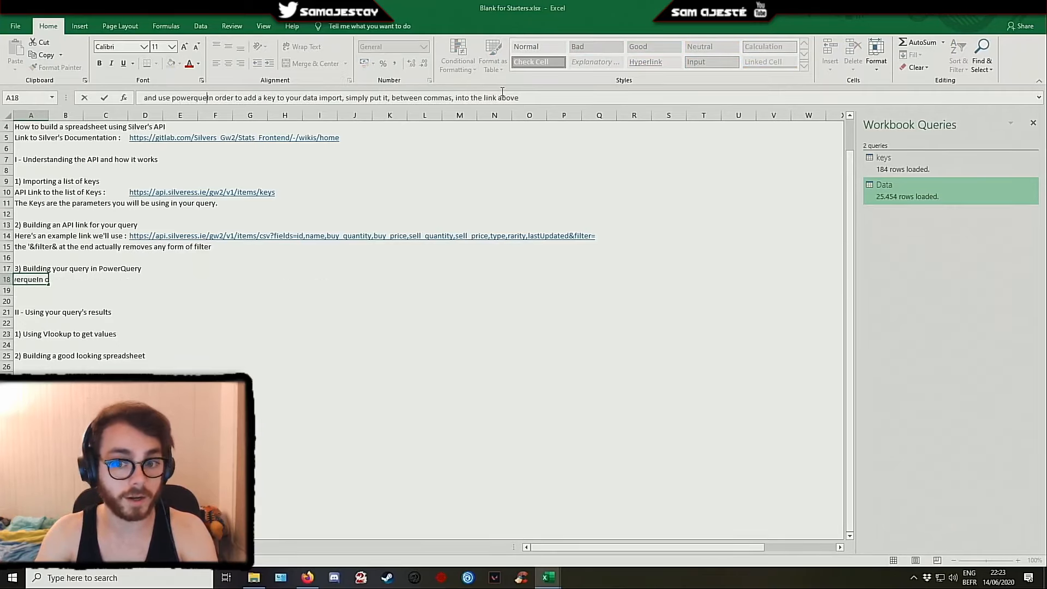
pyautogui.press('BackSpace')
pyautogui.press('BackSpace')
pyautogui.press('BackSpace')
pyautogui.press('BackSpace')
pyautogui.press('BackSpace')
pyautogui.press('BackSpace')
pyautogui.press('BackSpace')
pyautogui.press('BackSpace')
pyautogui.press('BackSpace')
pyautogui.press('BackSpace')
pyautogui.press('BackSpace')
pyautogui.press('BackSpace')
pyautogui.press('BackSpace')
pyautogui.press('BackSpace')
pyautogui.press('BackSpace')
pyautogui.press('BackSpace')
pyautogui.press('BackSpace')
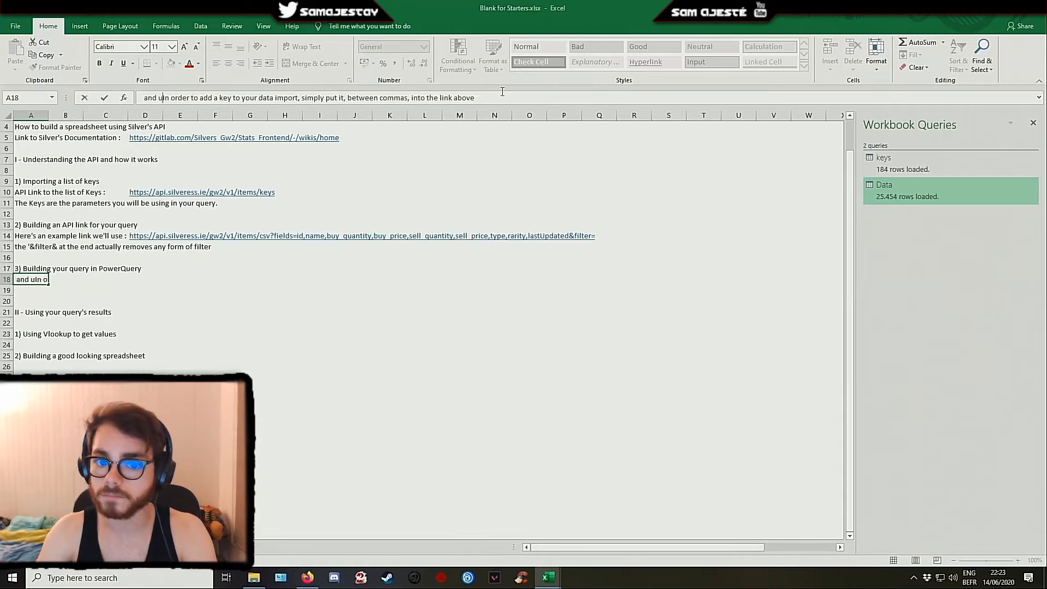
# Append "and use powerquery again" to the end of the instruction in A18
pyautogui.click(486, 98)
pyautogui.write('and u')
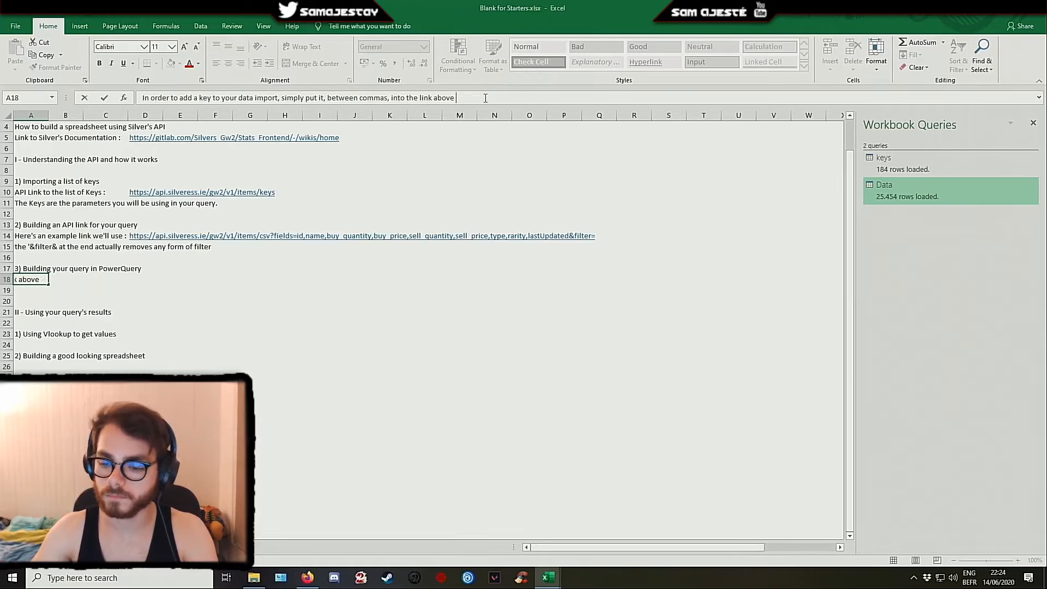
pyautogui.write('se po')
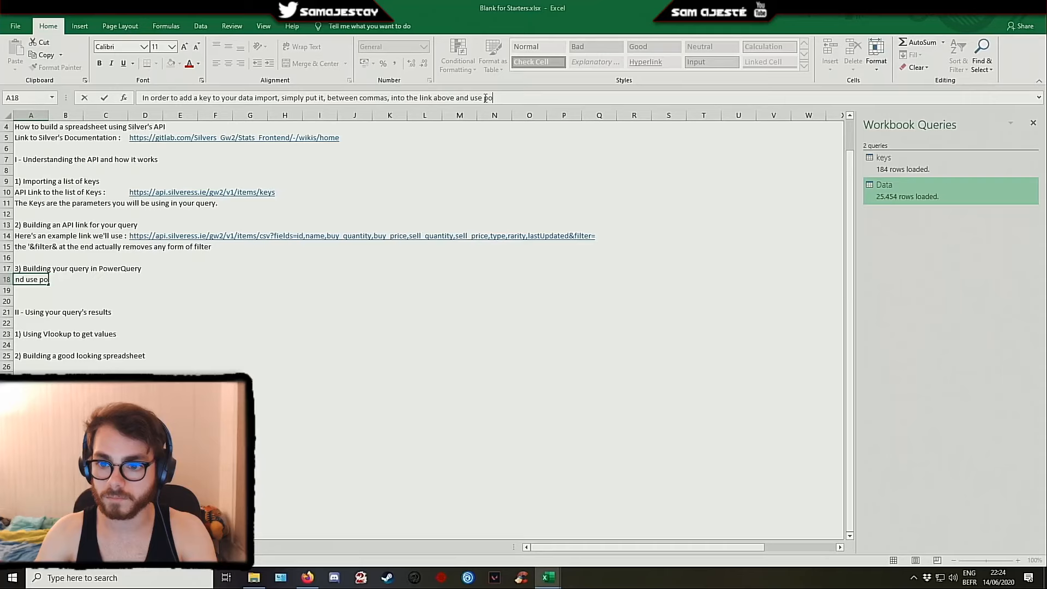
pyautogui.write('werquery again')
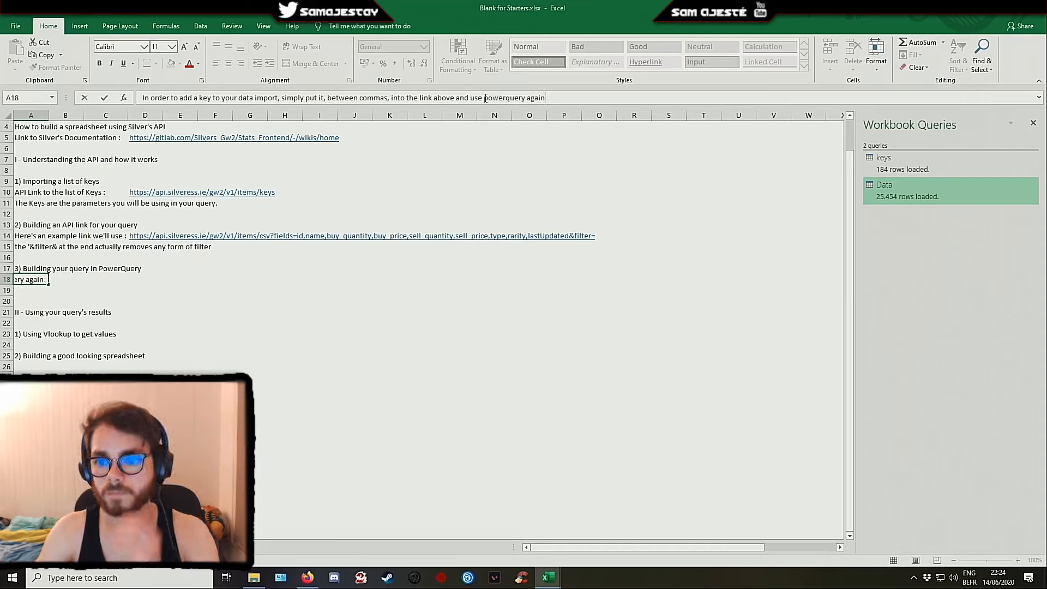
pyautogui.press('Return')
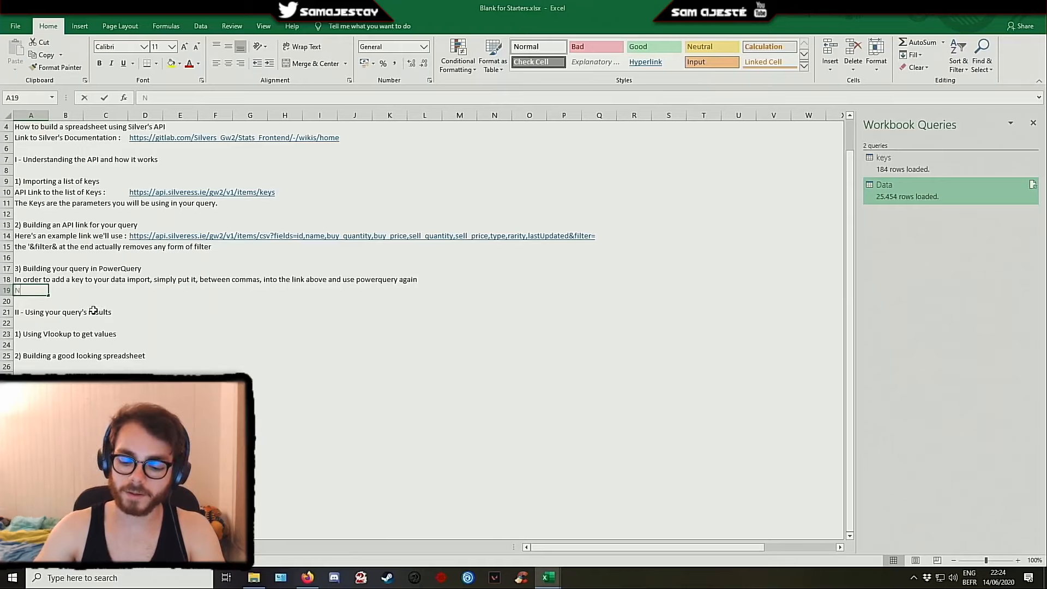
# Enter "Now that the query is built and imported, we can start working" in A19
pyautogui.write('Now that the query is built and oi')
pyautogui.press('BackSpace')
pyautogui.press('BackSpace')
pyautogui.write('impor')
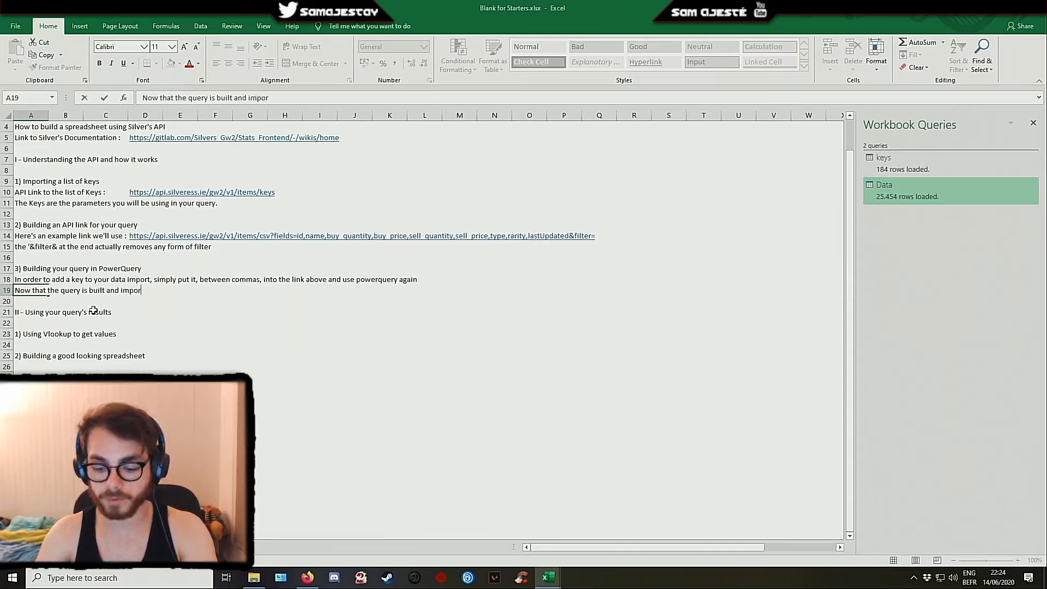
pyautogui.write('ted, we can start')
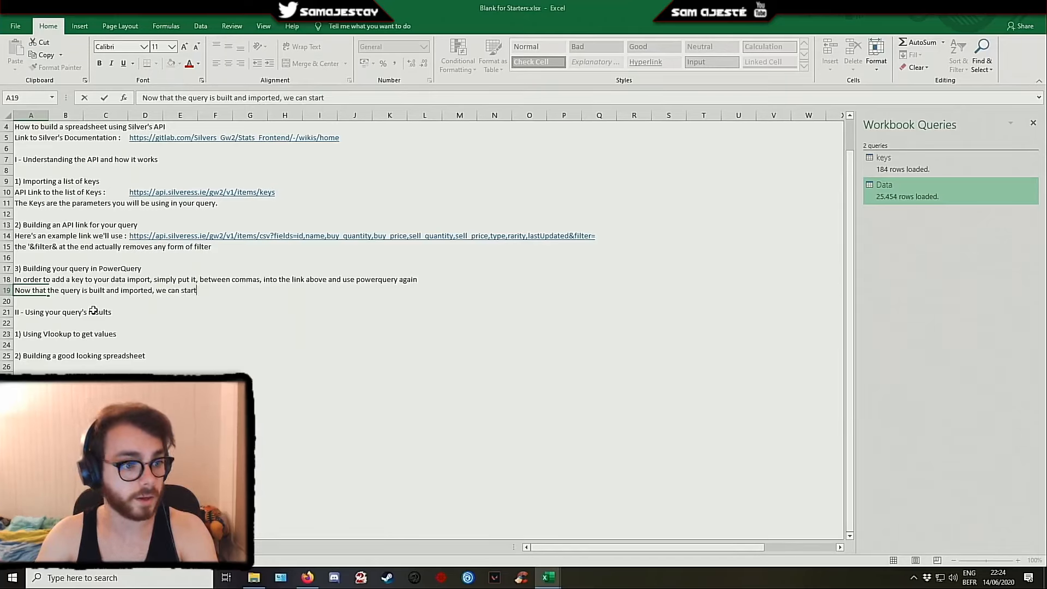
pyautogui.write(' working')
pyautogui.press('Return')
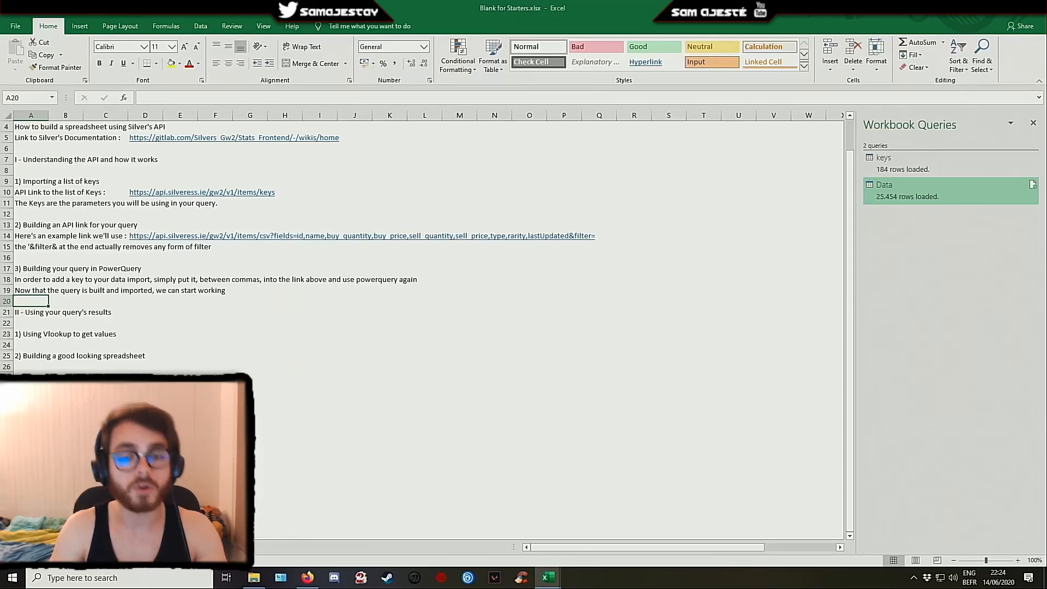
pyautogui.hotkey('ctrl', 'pagedown')
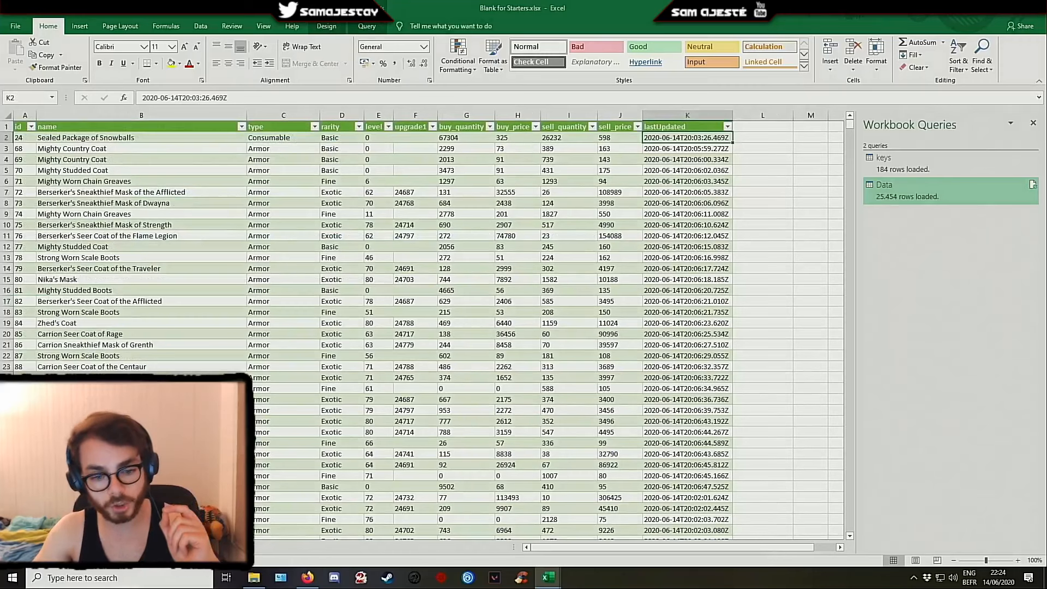
pyautogui.hotkey('ctrl', 'pageup')
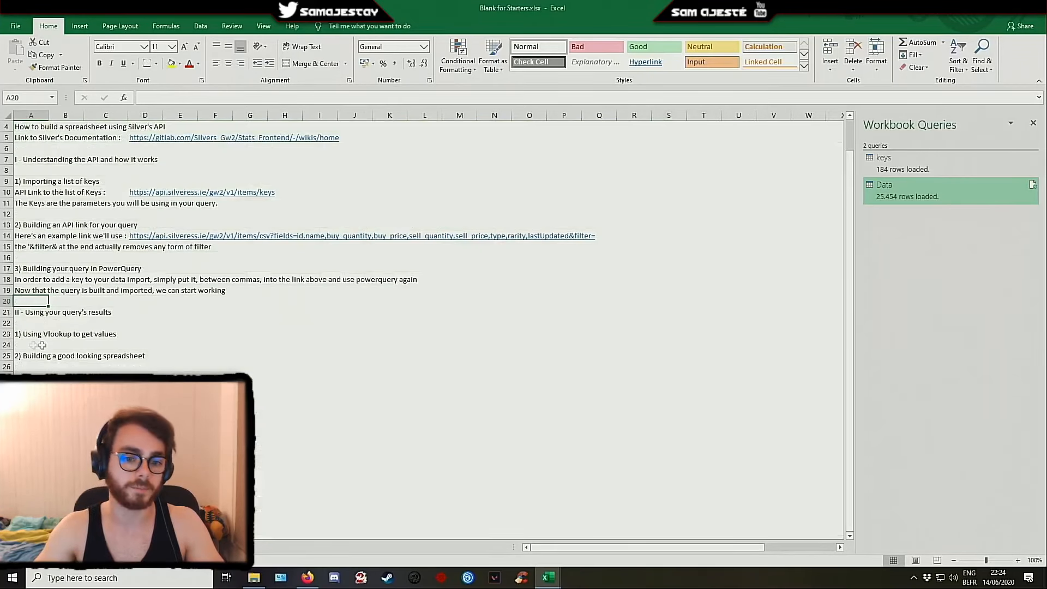
pyautogui.hotkey('ctrl', 'pagedown')
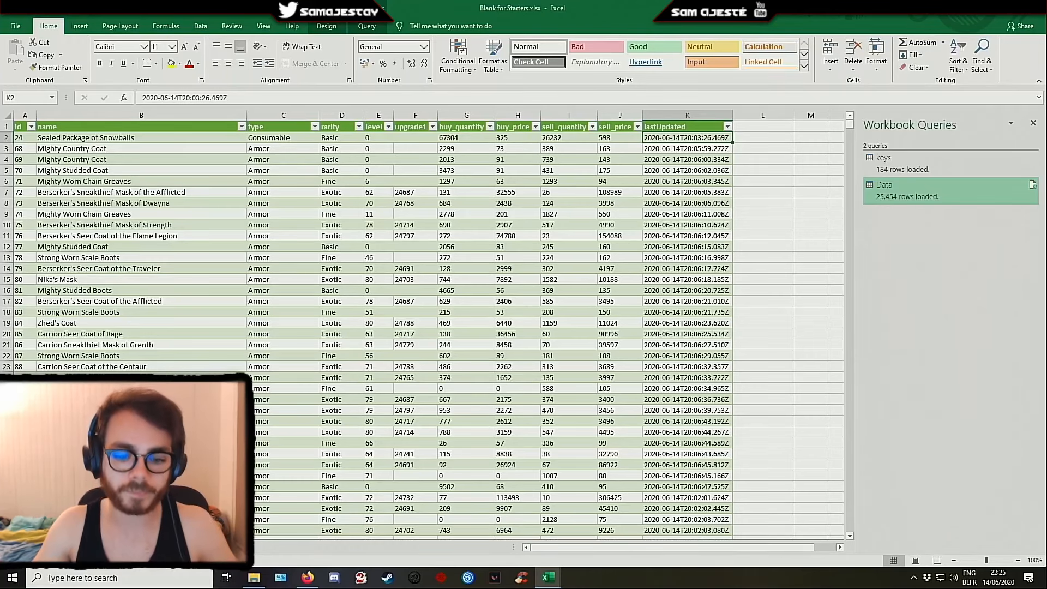
# Go to the blank sheet, close the Workbook Queries pane and rename the sheet
pyautogui.hotkey('ctrl', 'pageup')
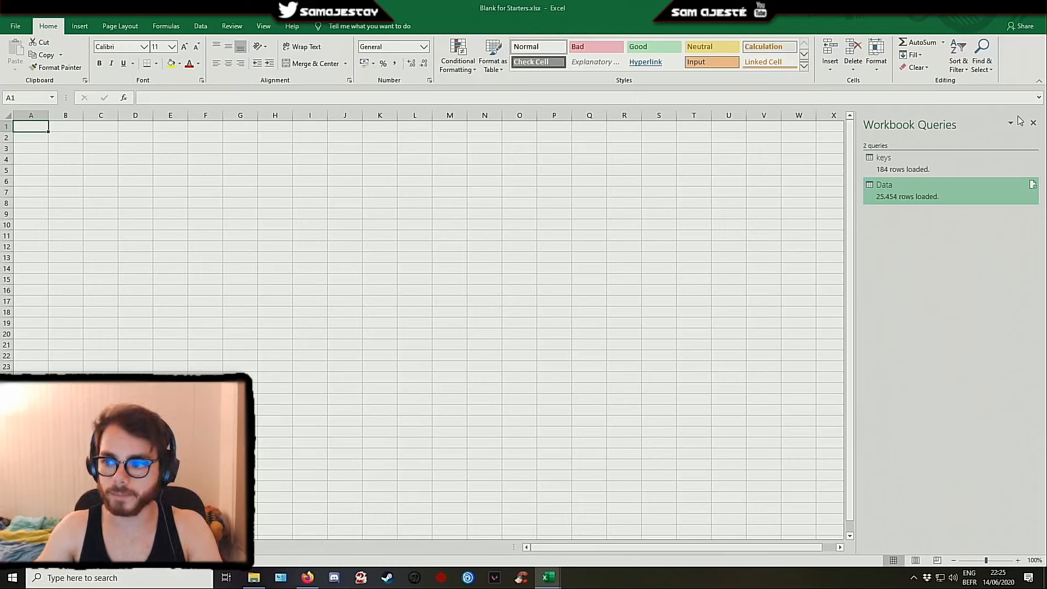
pyautogui.click(1033, 123)
pyautogui.doubleClick(77, 547)
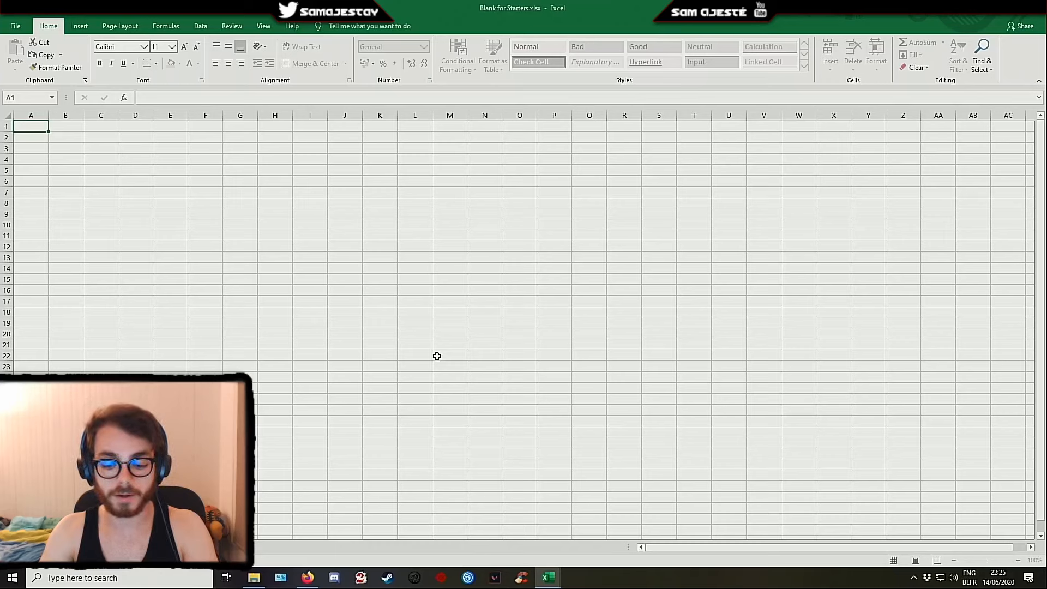
pyautogui.press('Return')
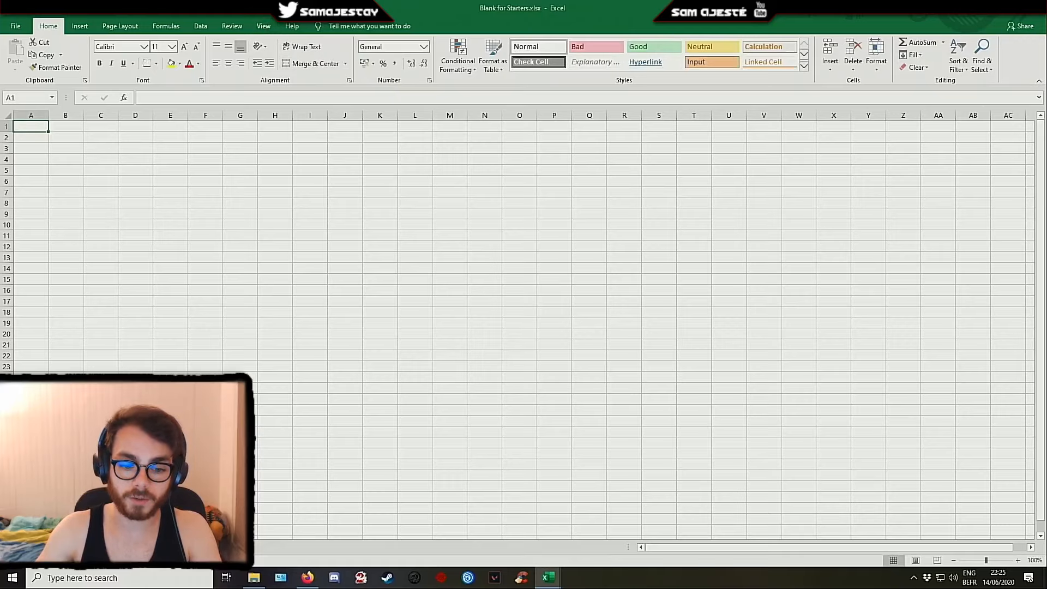
# Hide the gridlines on the blank sheet
pyautogui.click(263, 26)
pyautogui.click(133, 66)
pyautogui.click(49, 547)
pyautogui.click(93, 547)
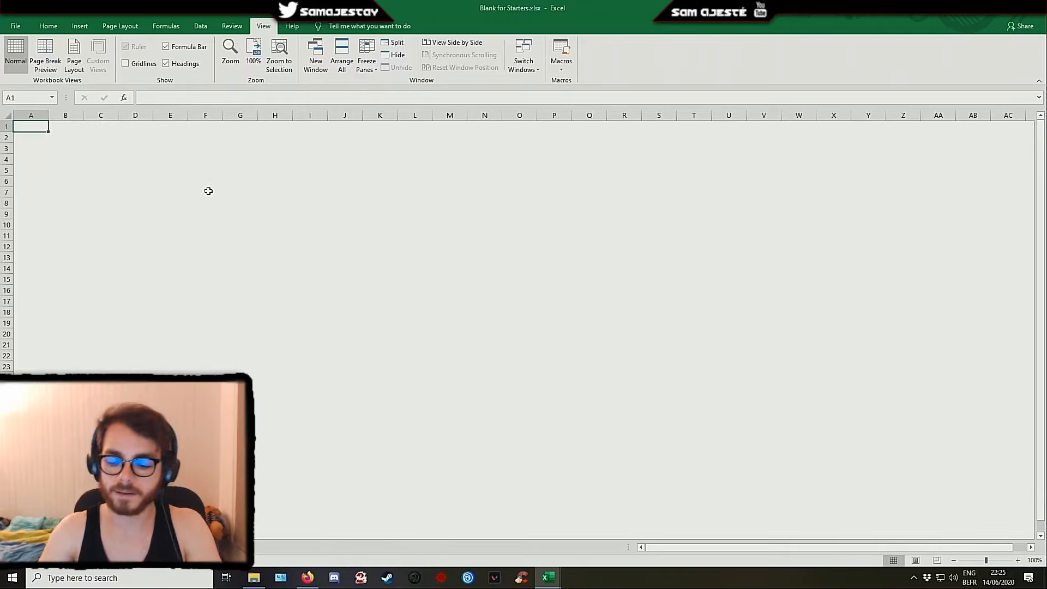
# Enter the headers ID, Name, Type, Upgrade and Upgrade Name in A1 through E1 of the blank sheet
pyautogui.write('ID')
pyautogui.press('Tab')
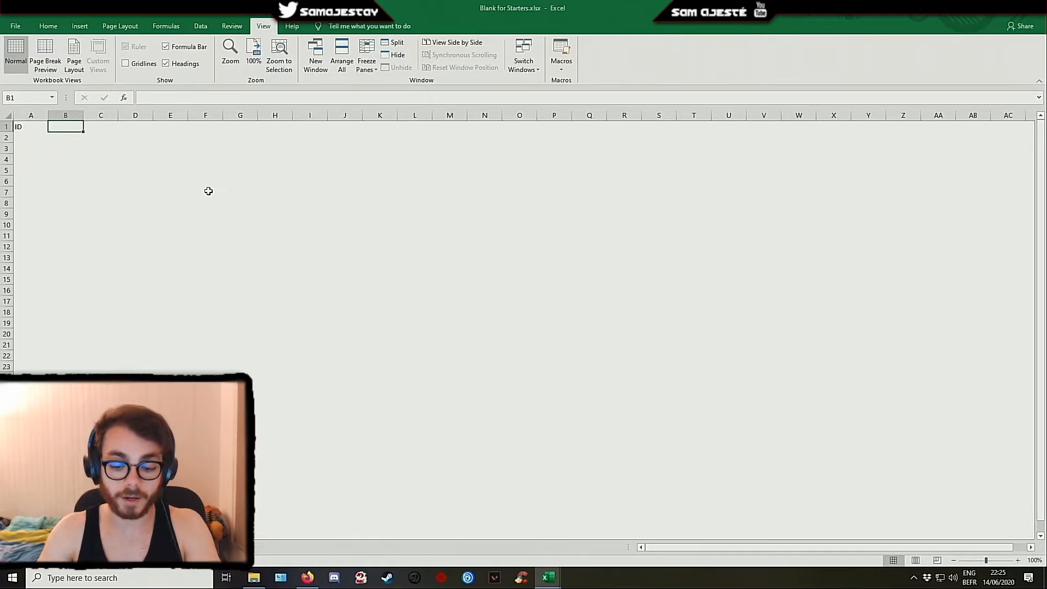
pyautogui.write('Name')
pyautogui.press('Tab')
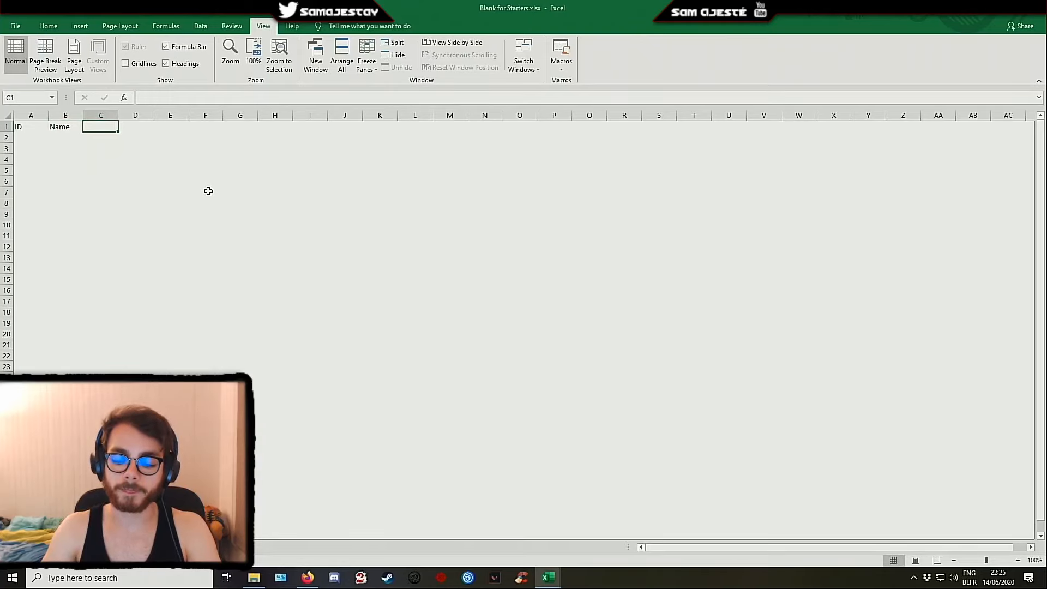
pyautogui.write('Type')
pyautogui.press('Tab')
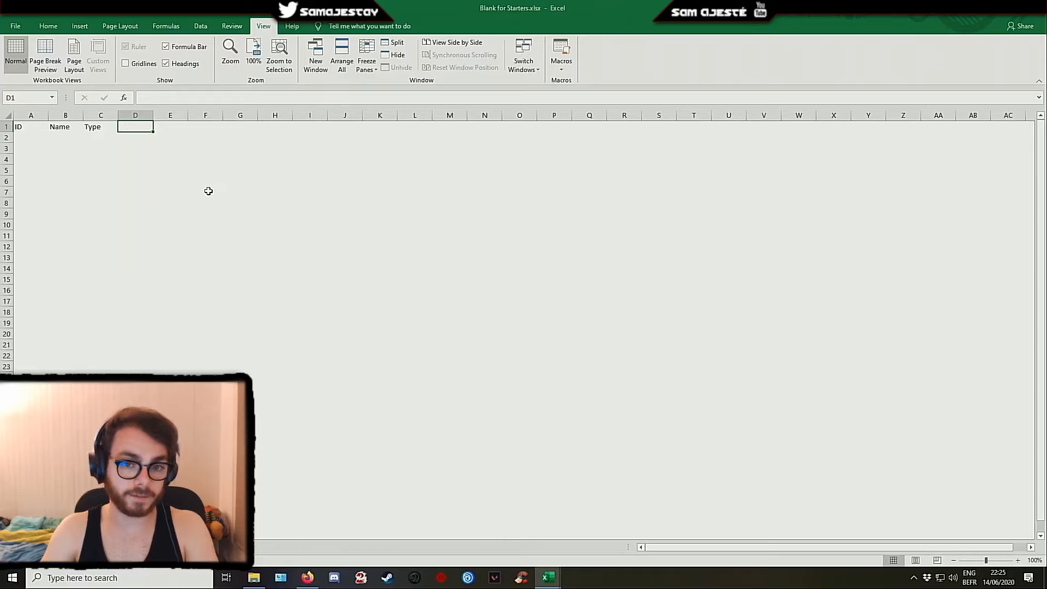
pyautogui.write('Upgrade')
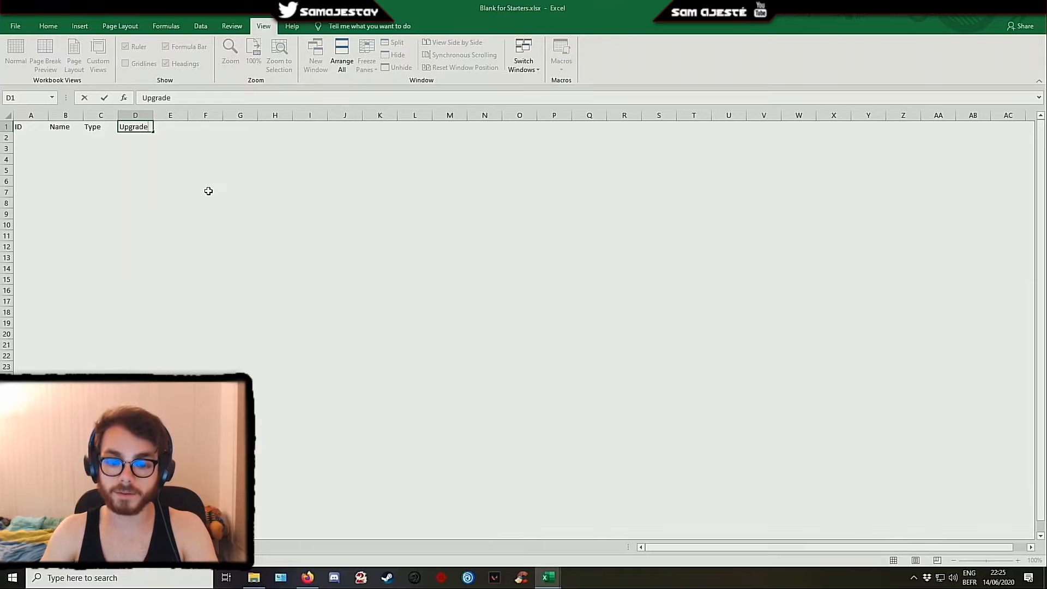
pyautogui.press('Tab')
pyautogui.write('Upgrade Name')
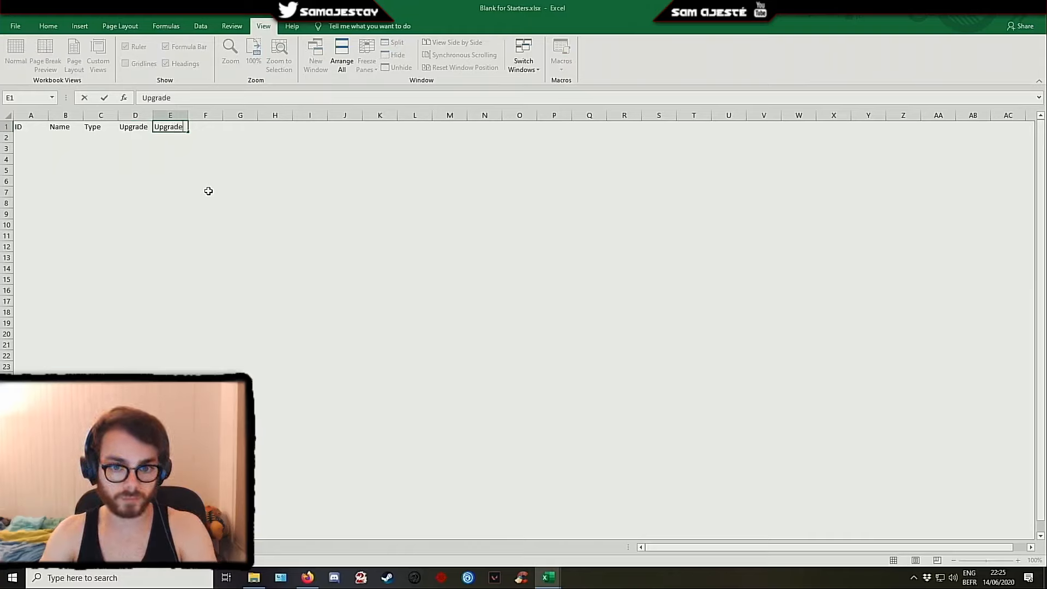
pyautogui.press('Tab')
# Autofit the widths of columns A through F to their contents and select the first cell below the ID header
pyautogui.moveTo(31, 115); pyautogui.dragTo(205, 115)
pyautogui.doubleClick(223, 112)
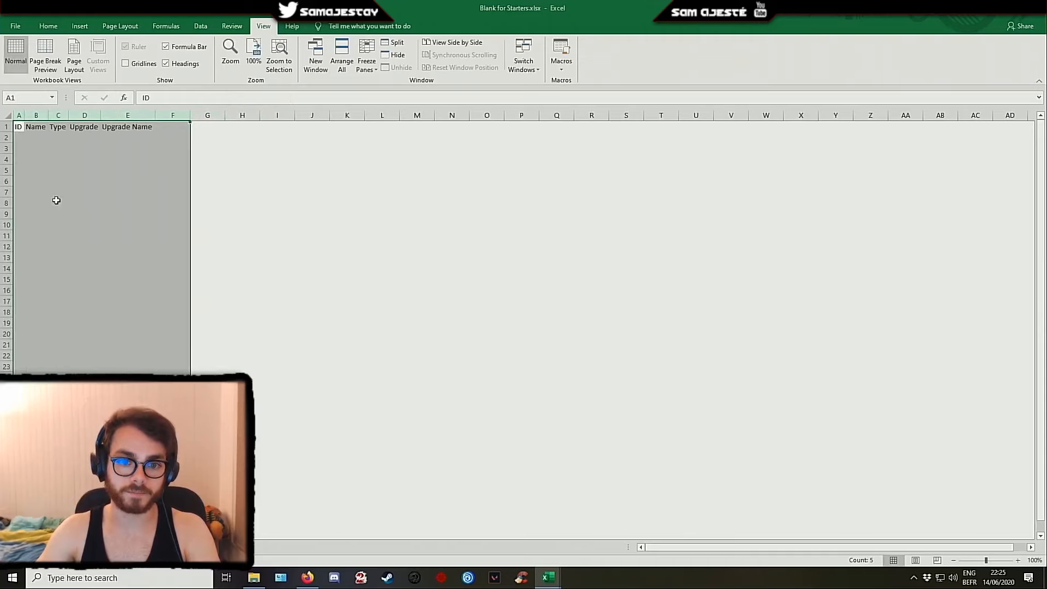
pyautogui.click(58, 181)
pyautogui.click(22, 138)
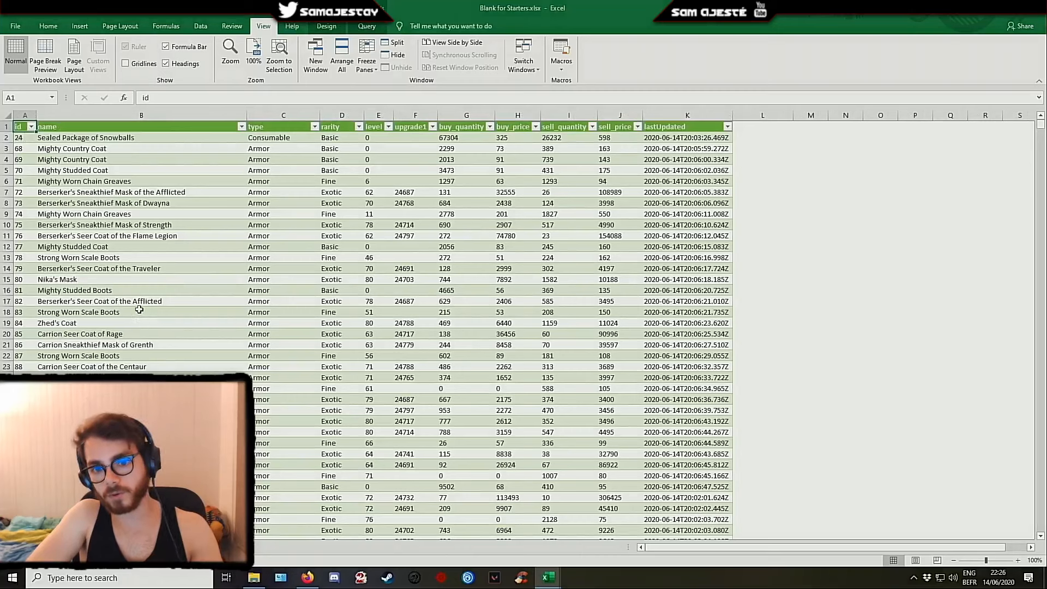
# Filter the type column of the imported Data table to show only Armor
pyautogui.click(314, 126)
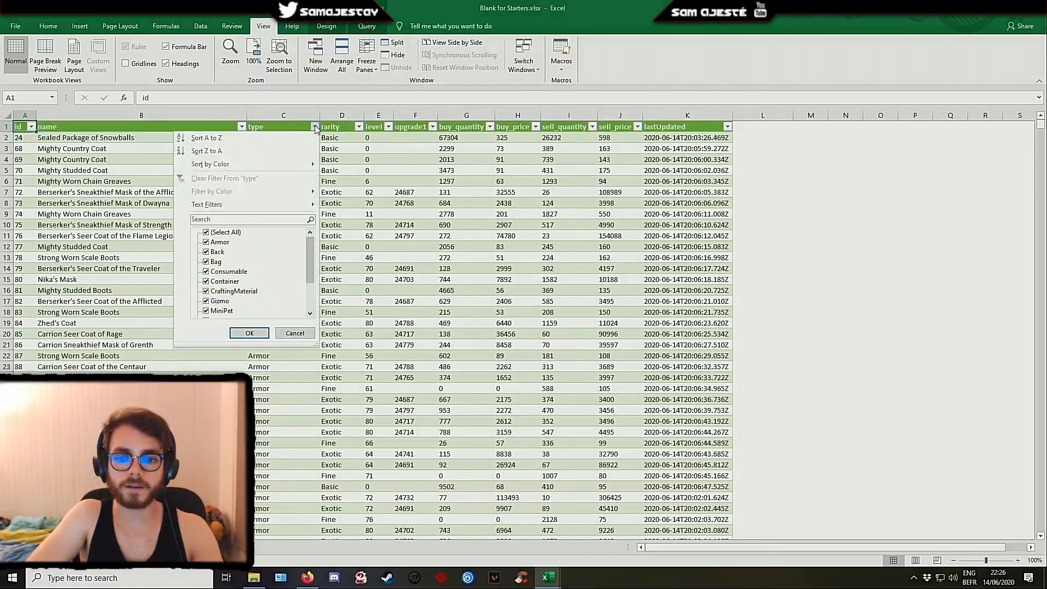
pyautogui.click(225, 231)
pyautogui.click(220, 242)
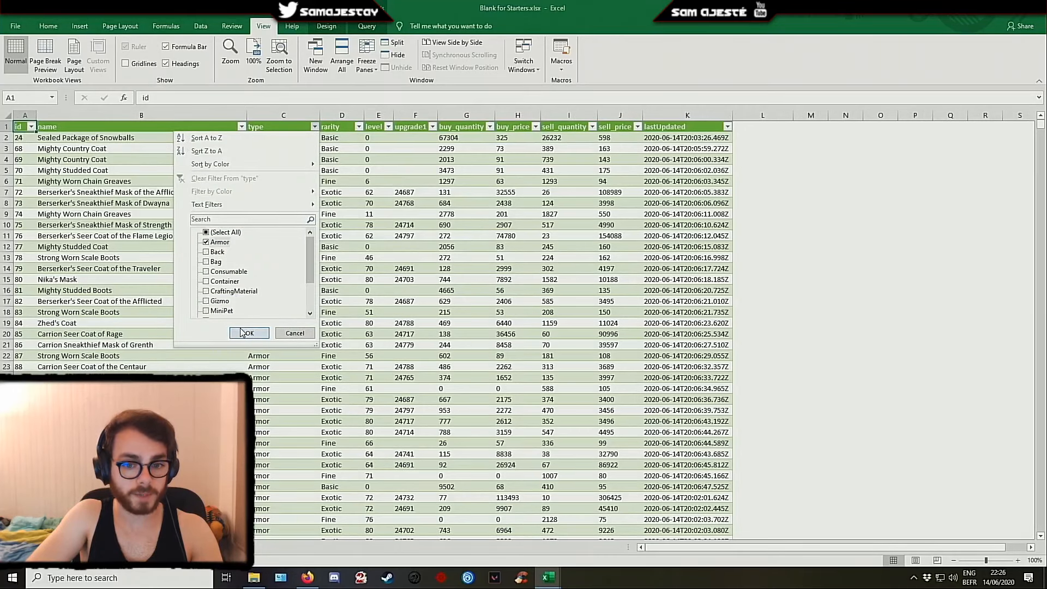
pyautogui.click(250, 333)
# Filter the rarity column of the Data table to show only Exotic items
pyautogui.click(359, 126)
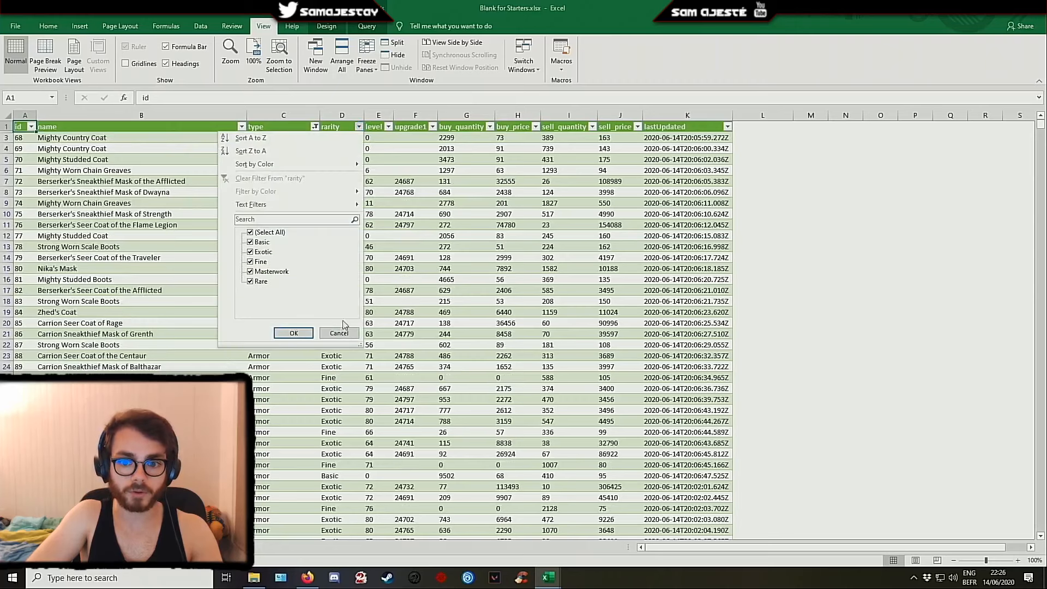
pyautogui.click(270, 233)
pyautogui.click(261, 252)
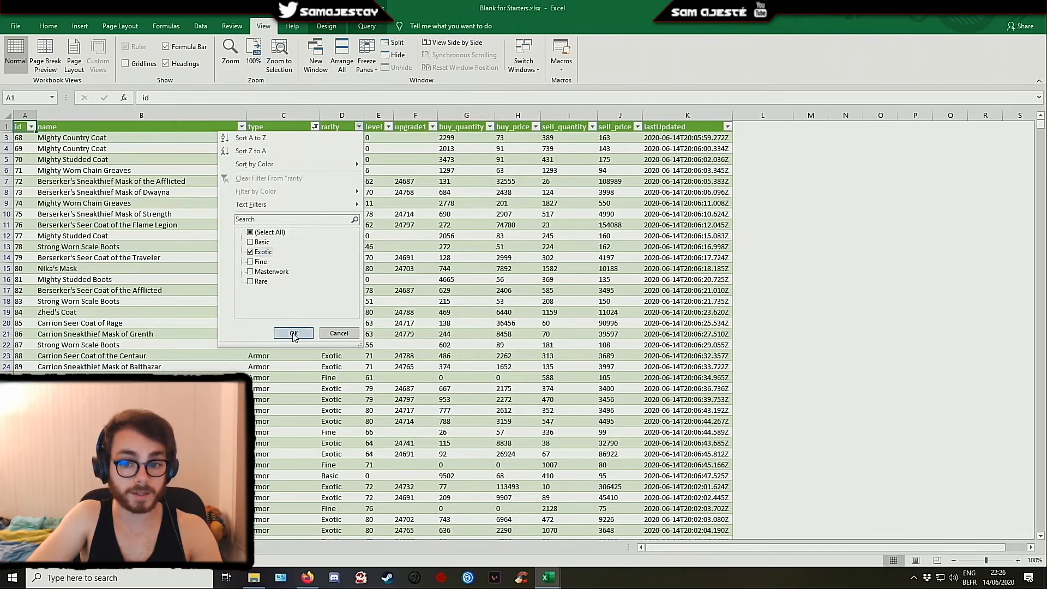
pyautogui.click(294, 333)
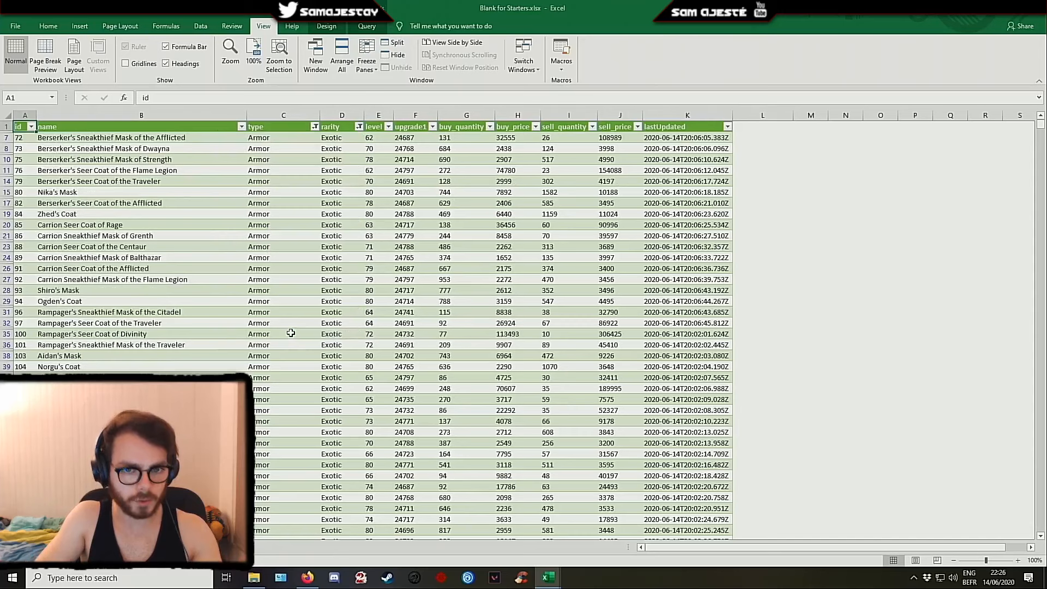
pyautogui.click(389, 127)
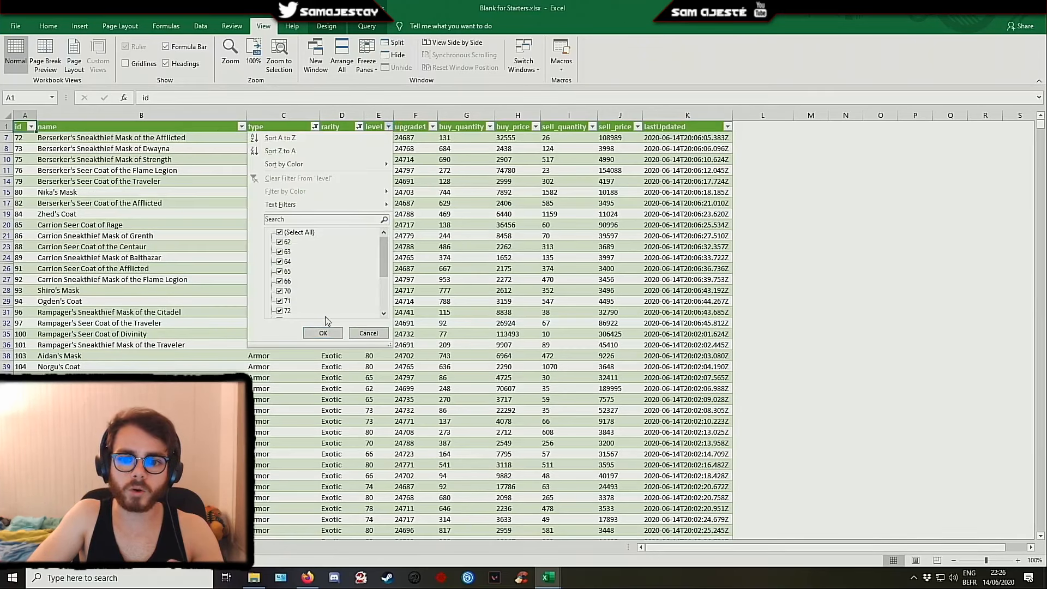
pyautogui.moveTo(384, 255)
pyautogui.mouseDown()
pyautogui.moveTo(384, 306)
pyautogui.moveTo(384, 237)
pyautogui.mouseUp()
pyautogui.click(437, 238)
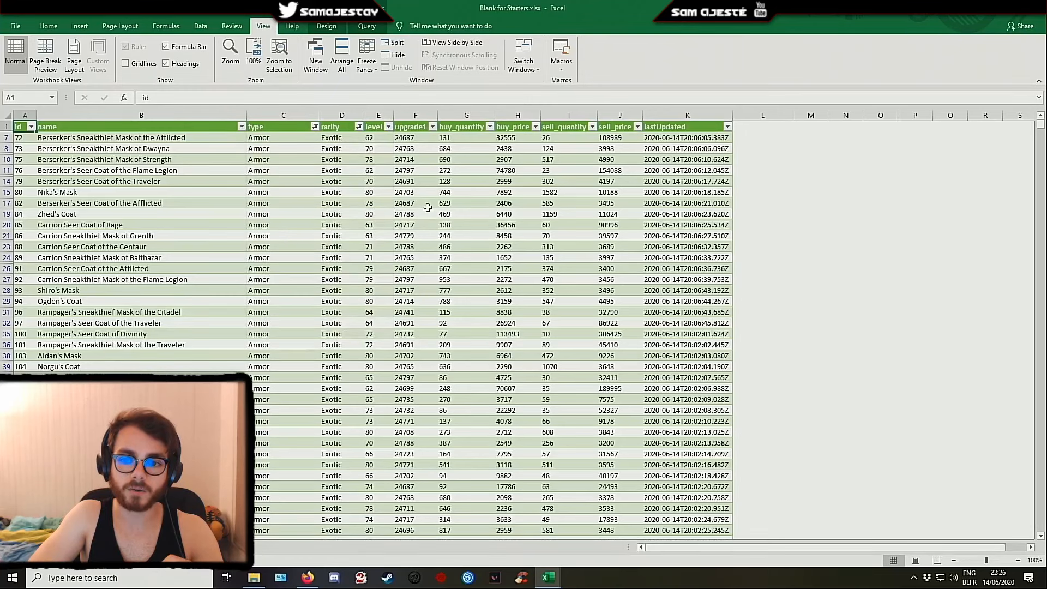
# Filter the upgrade1 column of the Data table to exclude blank entries
pyautogui.click(432, 126)
pyautogui.moveTo(432, 244); pyautogui.dragTo(428, 308)
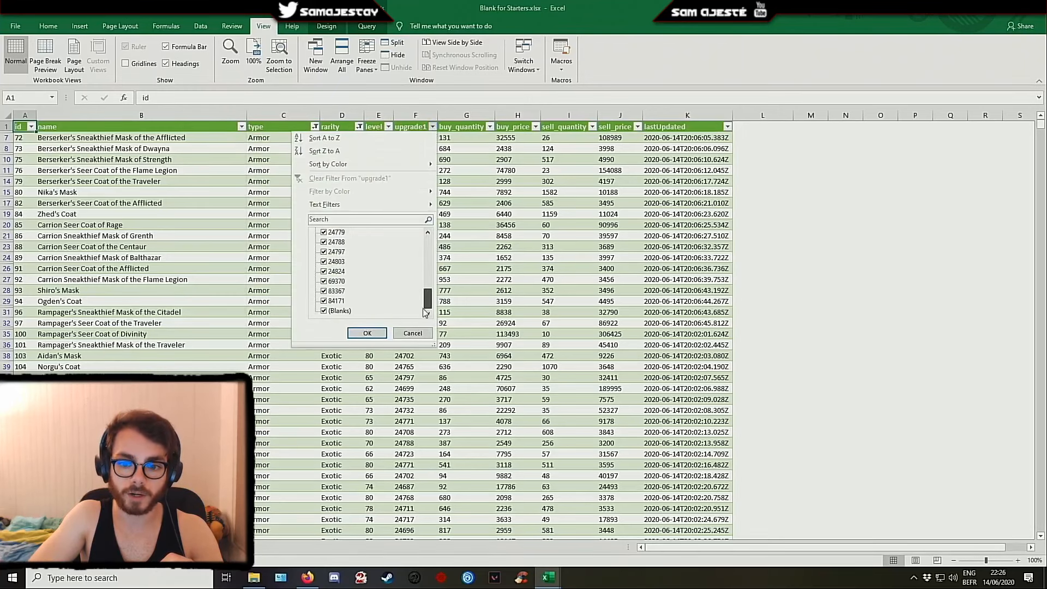
pyautogui.click(324, 311)
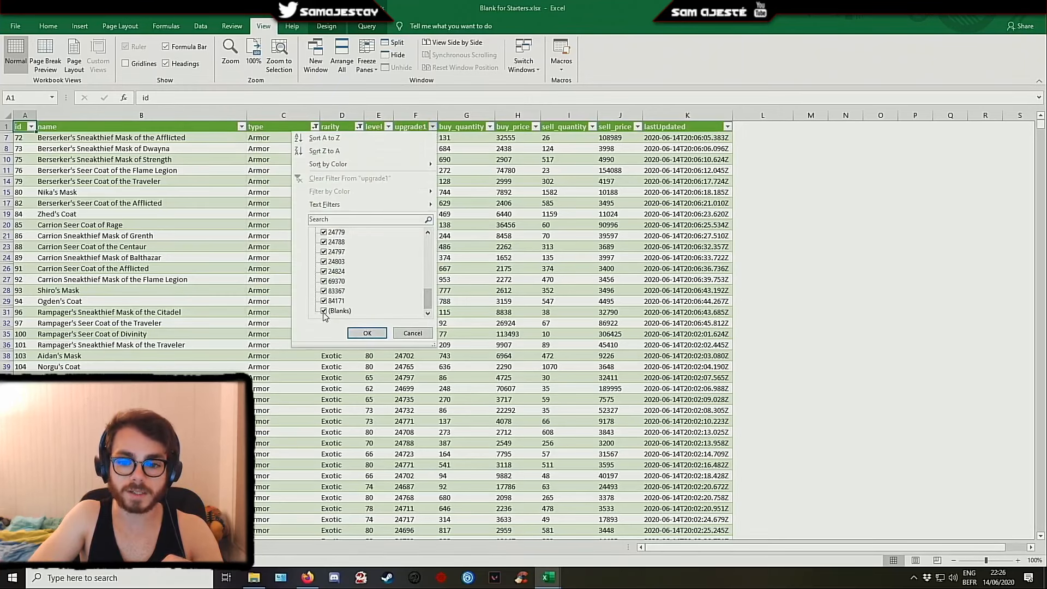
pyautogui.click(368, 332)
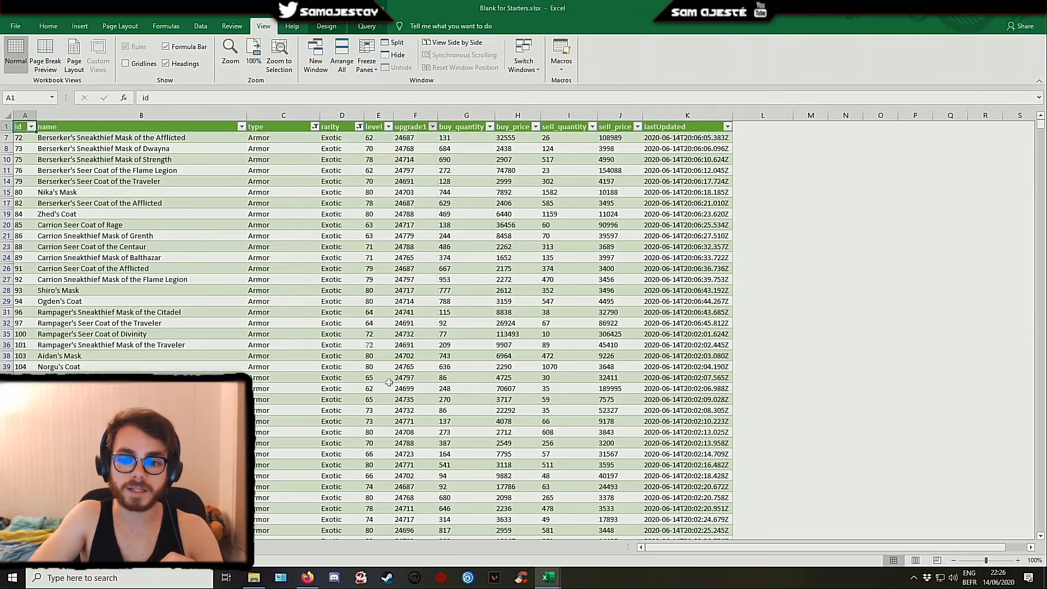
# Copy all ids of the filtered Data table, from the first visible row to the last
pyautogui.click(405, 140)
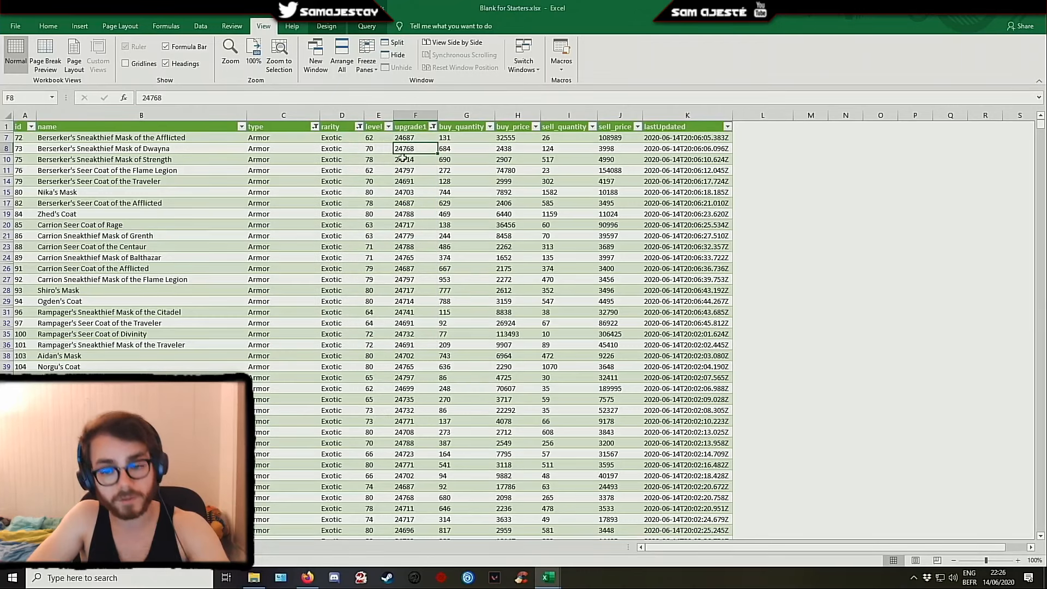
pyautogui.click(24, 138)
pyautogui.scroll(-10, 150, 252)
pyautogui.scroll(-10, 149, 252)
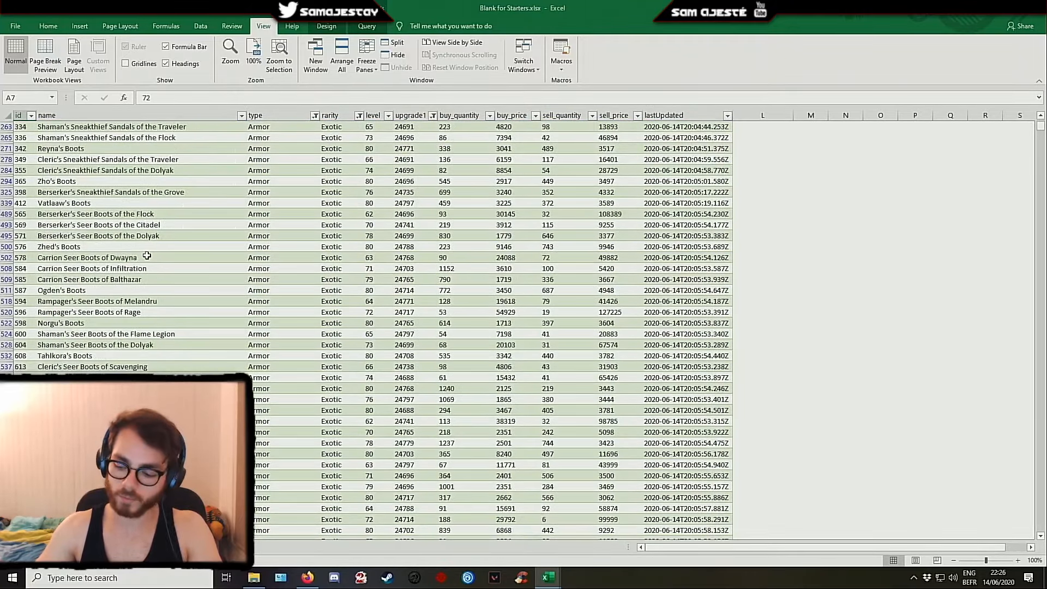
pyautogui.hotkey('ctrl', 'shift', 'Down')
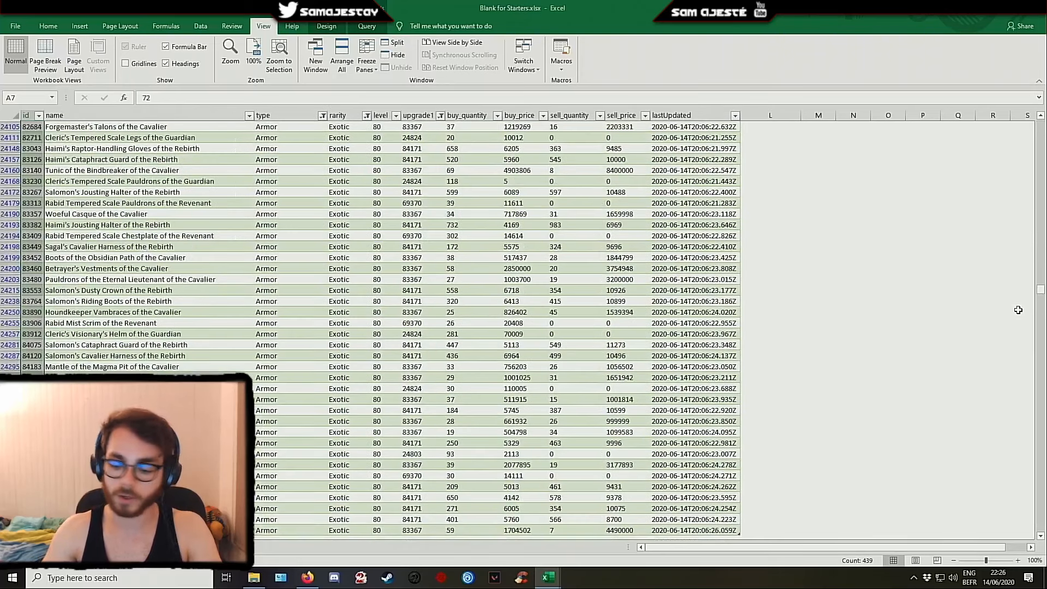
pyautogui.hotkey('ctrl', 'c')
# Paste the copied ids as values only, starting at A2 of the new lookup sheet
pyautogui.click(117, 547)
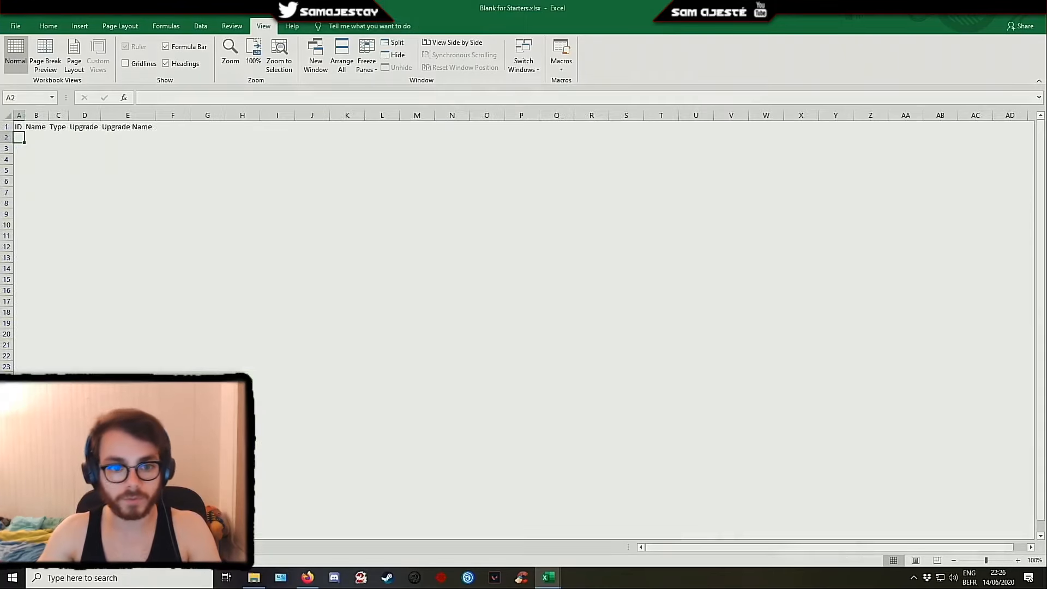
pyautogui.hotkey('ctrl', 'alt', 'v')
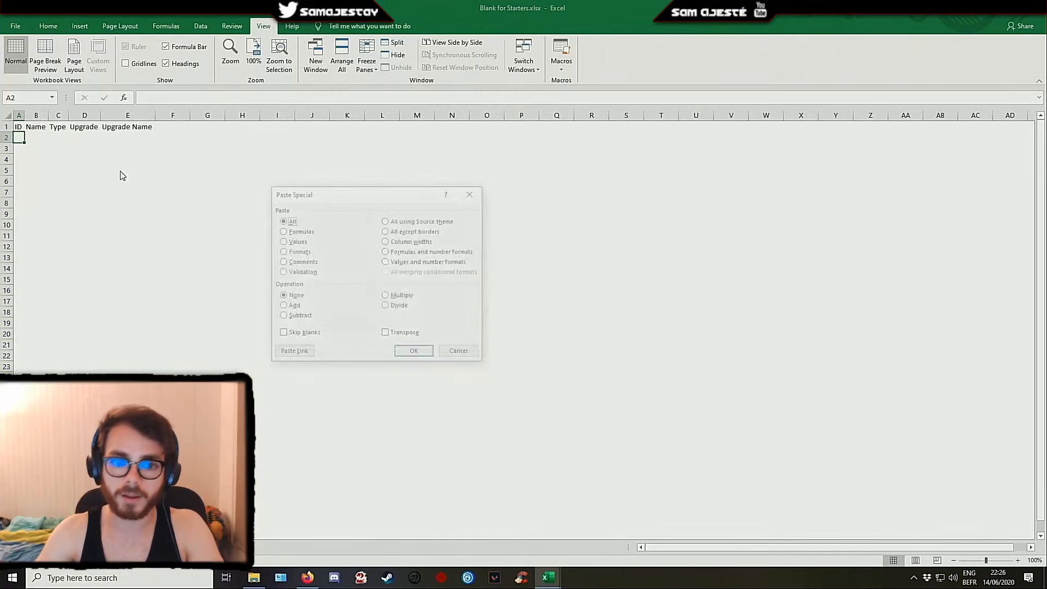
pyautogui.press('Down')
pyautogui.press('Down')
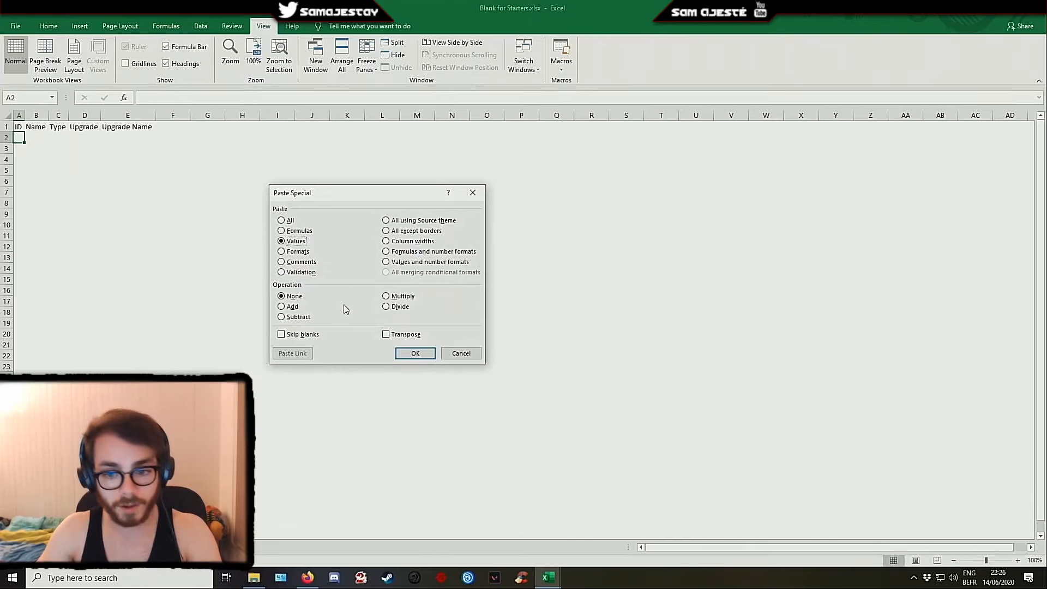
pyautogui.click(415, 354)
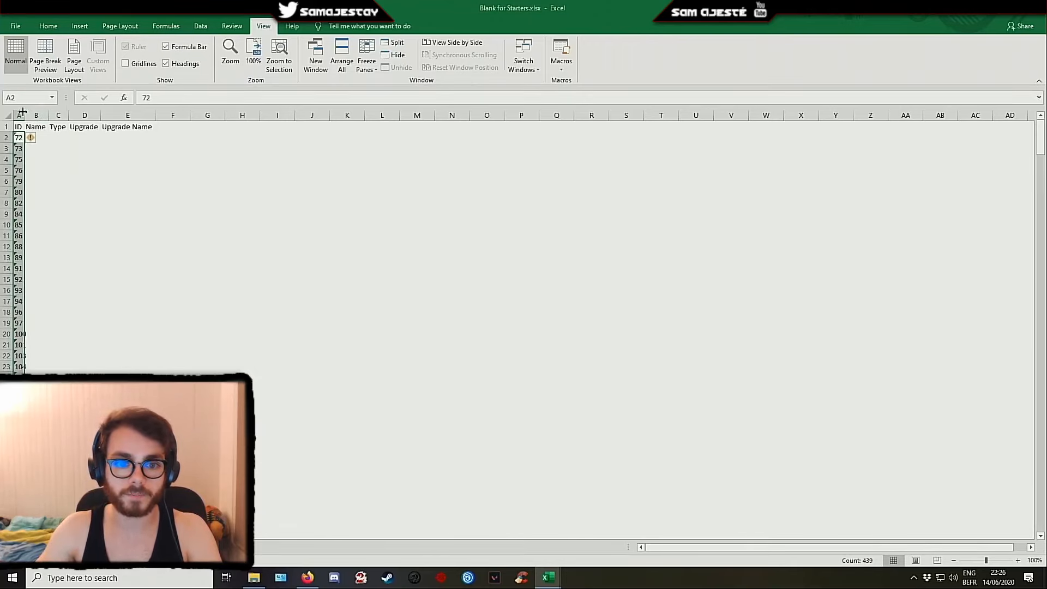
# Convert the ID column to numbers with Text to Columns using the Delimited option, and autofit the width of column A
pyautogui.click(48, 26)
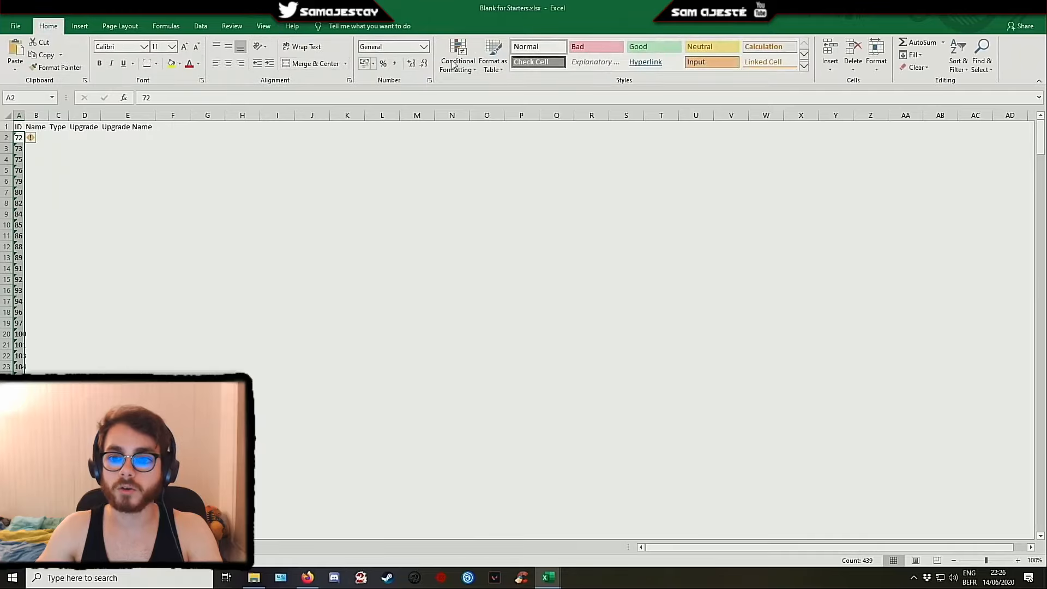
pyautogui.click(201, 26)
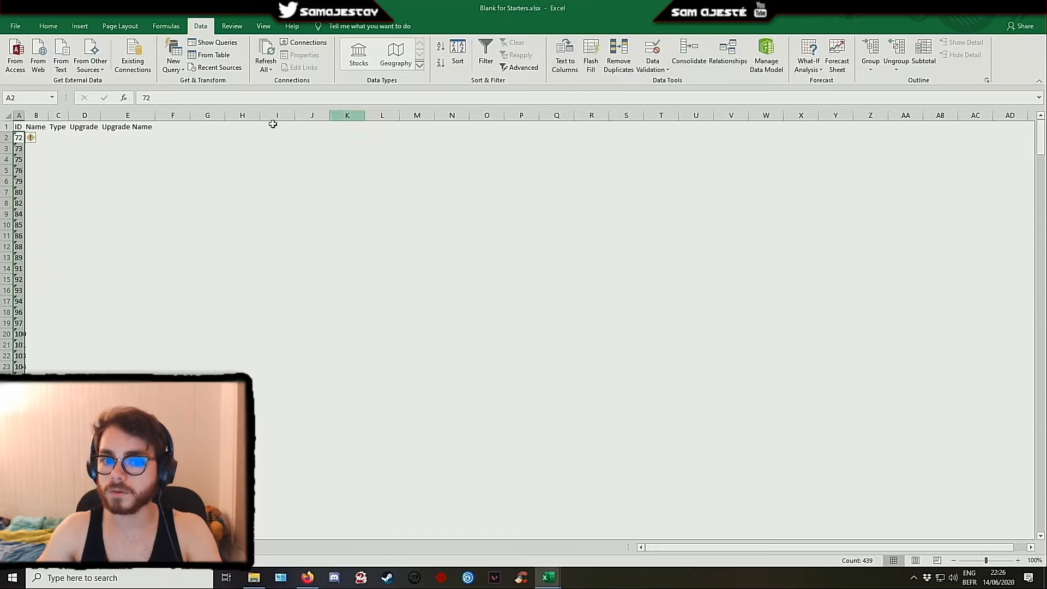
pyautogui.click(20, 115)
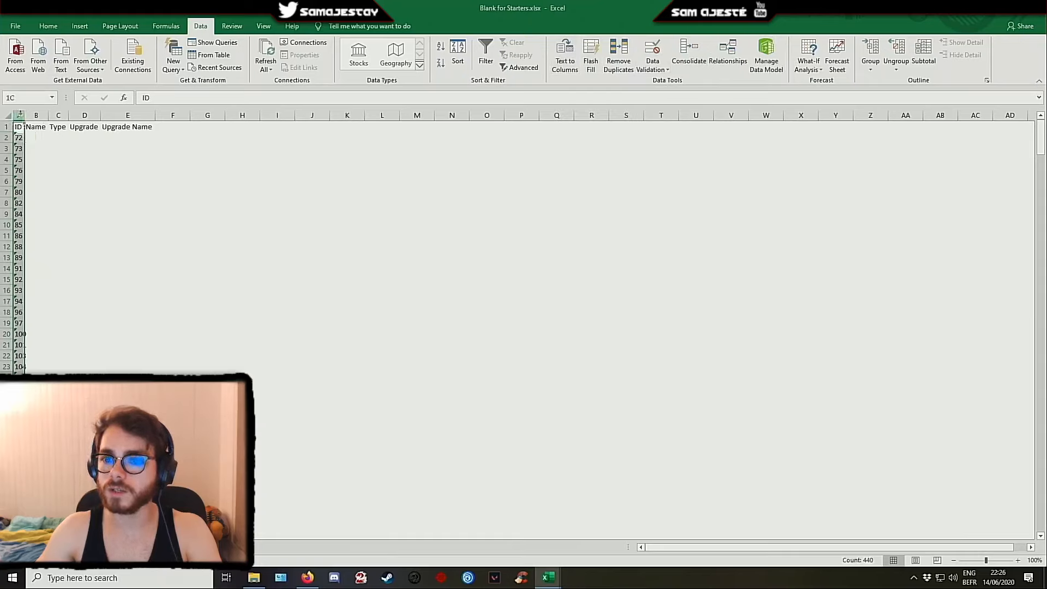
pyautogui.click(564, 52)
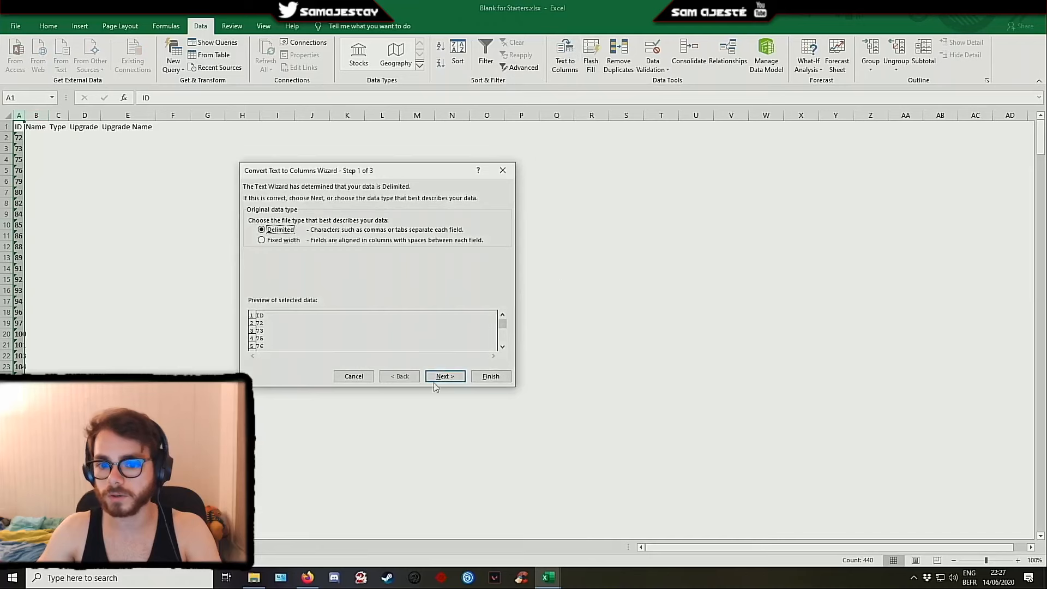
pyautogui.click(490, 377)
pyautogui.click(86, 222)
pyautogui.doubleClick(25, 116)
pyautogui.click(28, 139)
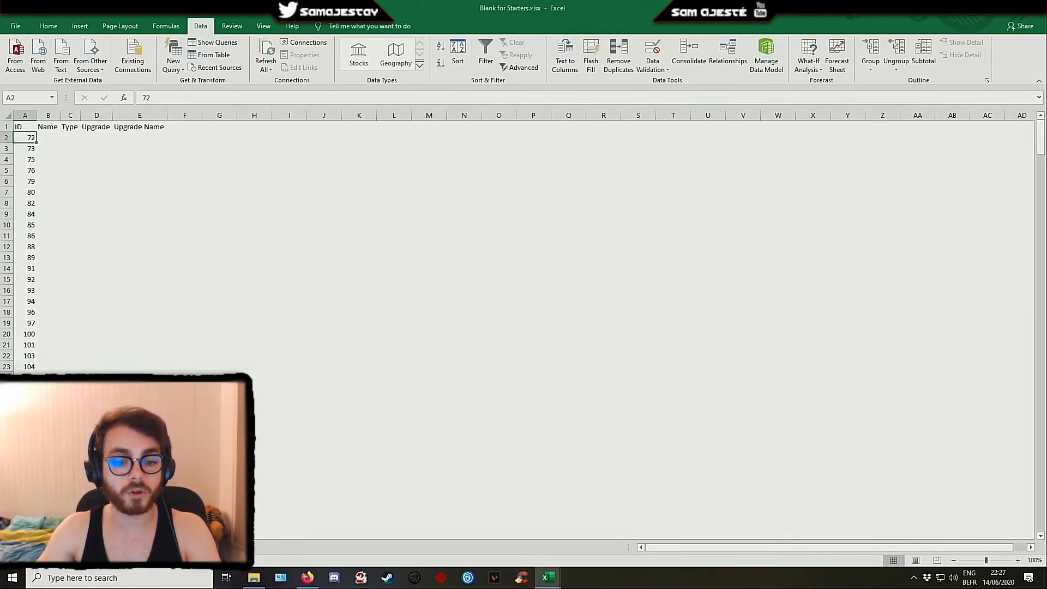
# Return to the top of the Data table and clear all of its filters
pyautogui.click(82, 548)
pyautogui.click(57, 311)
pyautogui.hotkey('ctrl', 'a')
pyautogui.hotkey('ctrl', 'a')
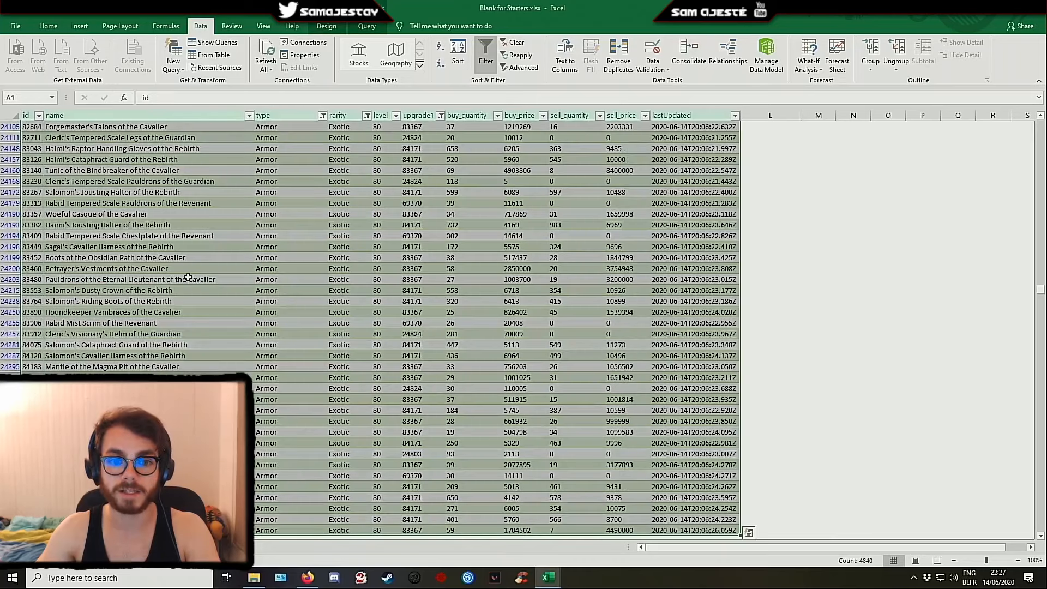
pyautogui.click(188, 279)
pyautogui.moveTo(1041, 291); pyautogui.dragTo(1040, 124)
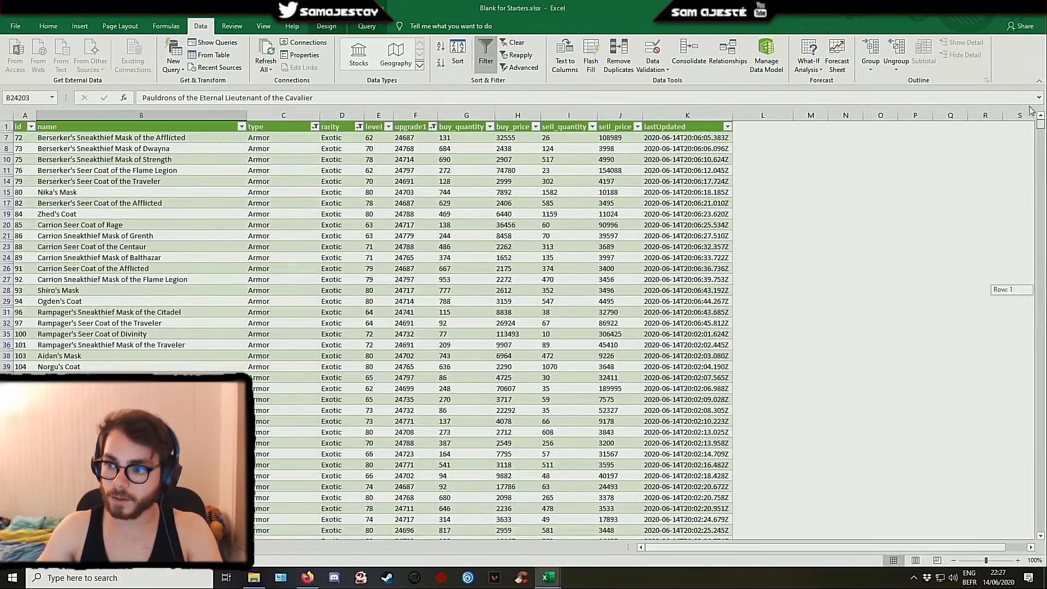
pyautogui.click(409, 126)
pyautogui.click(508, 44)
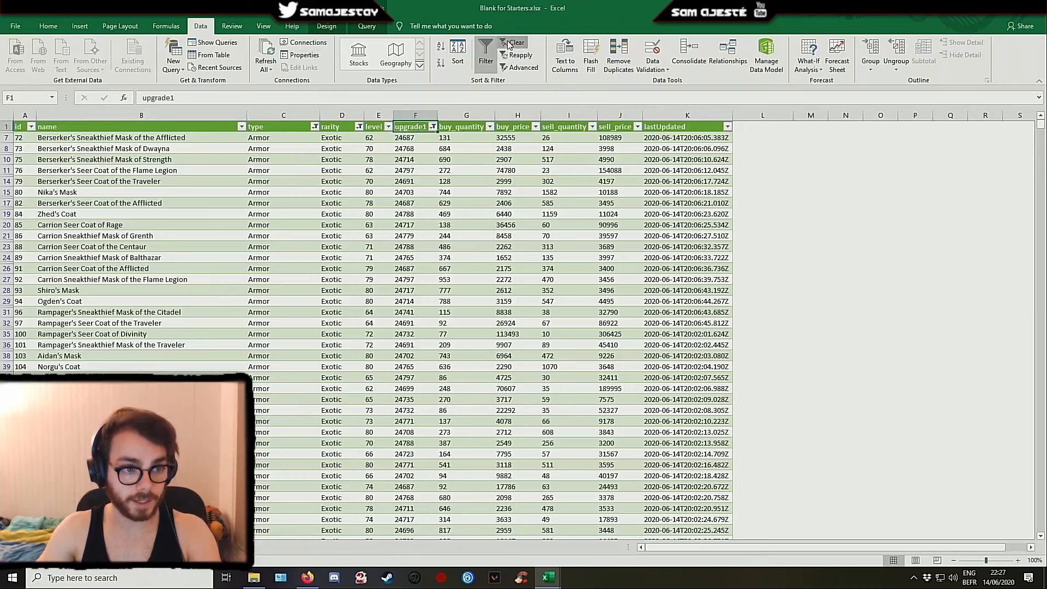
# Go back to the lookup sheet and re-enter the header ID in A1
pyautogui.click(82, 547)
pyautogui.click(44, 137)
pyautogui.click(19, 126)
pyautogui.write('ID')
pyautogui.press('Return')
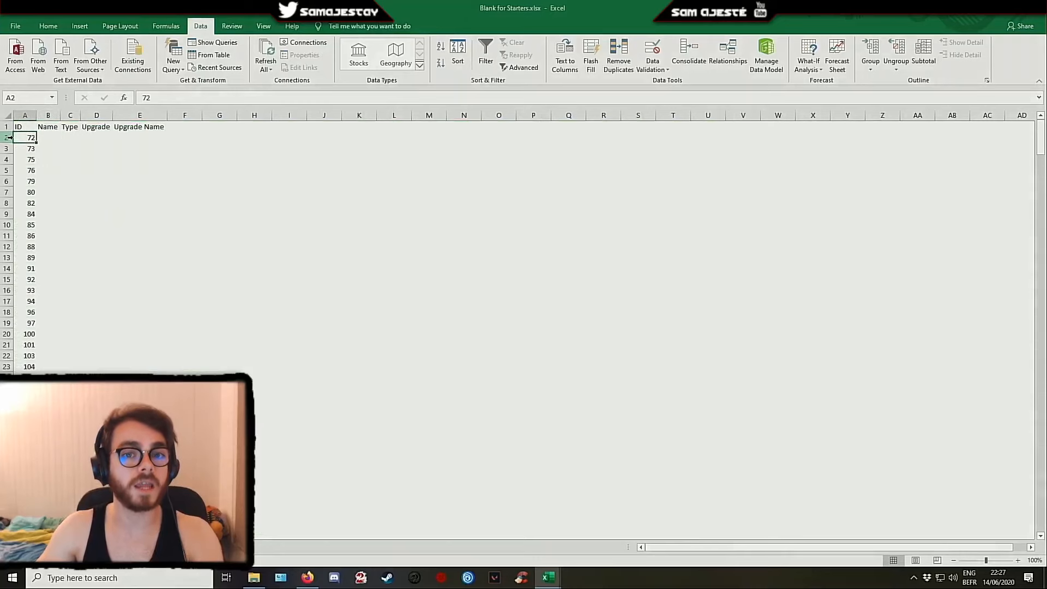
# Start a VLOOKUP formula in B2 under Name, with $A2 as the column-locked lookup value
pyautogui.click(45, 137)
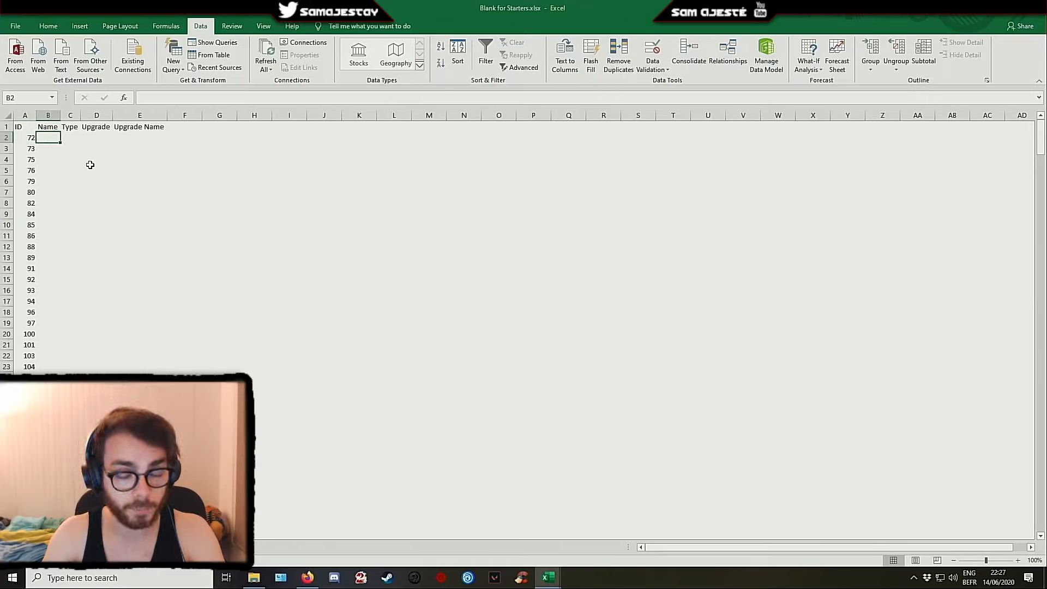
pyautogui.write('=')
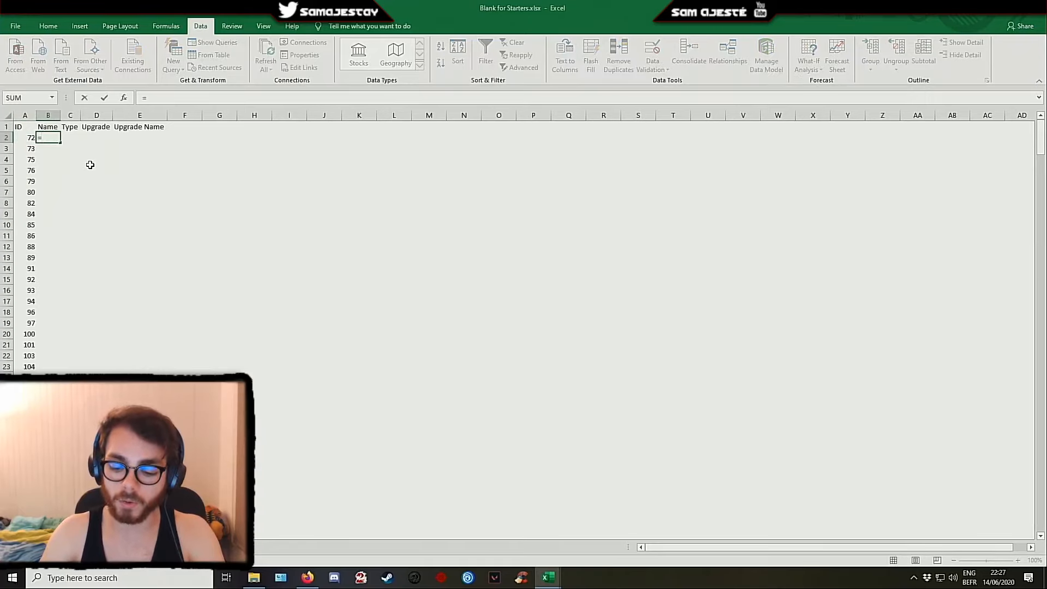
pyautogui.write('vlookup')
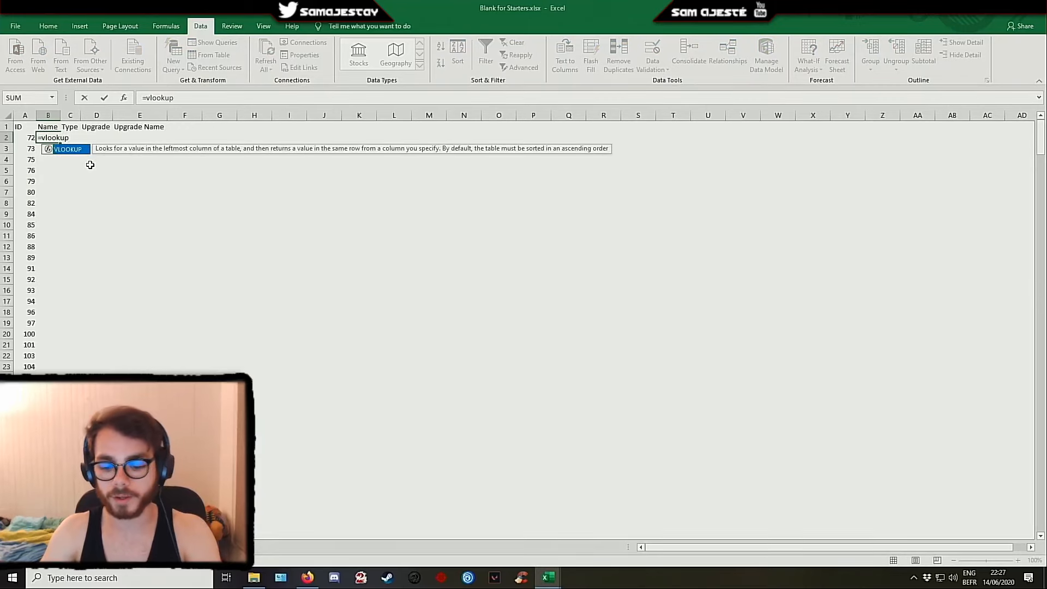
pyautogui.write('(')
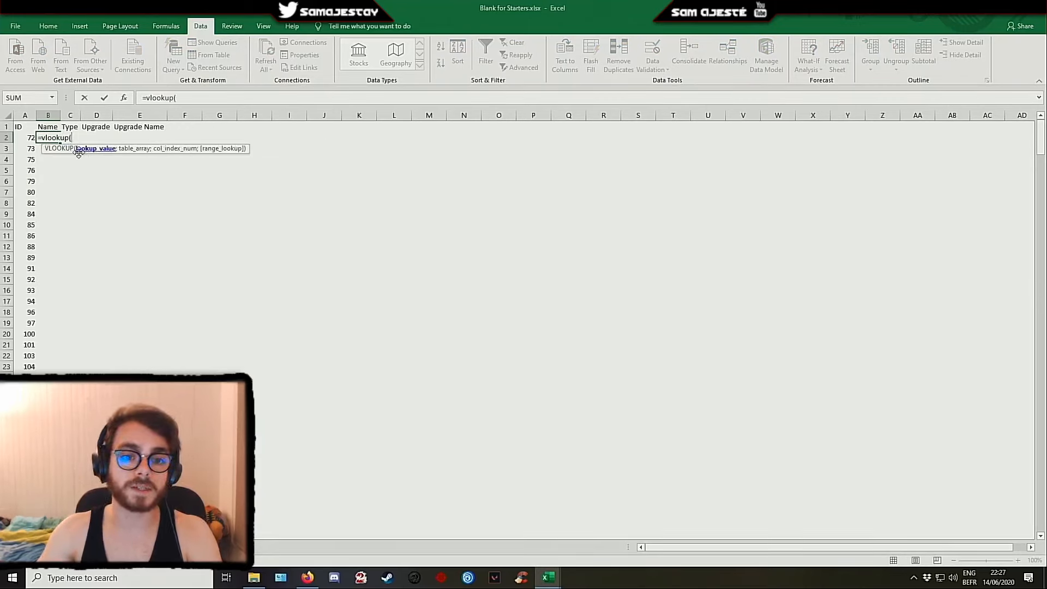
pyautogui.click(21, 138)
pyautogui.press('F4')
pyautogui.press('F4')
pyautogui.press('F4')
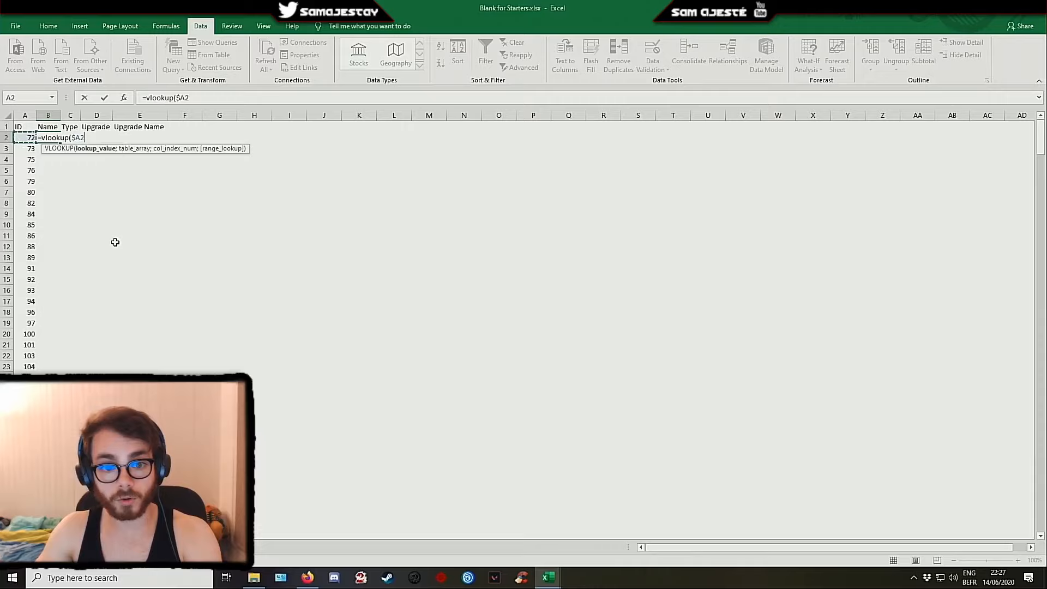
# Complete the VLOOKUP in B2 with table array Data!$A:$K, column index 2 and exact match FALSE
pyautogui.write(';')
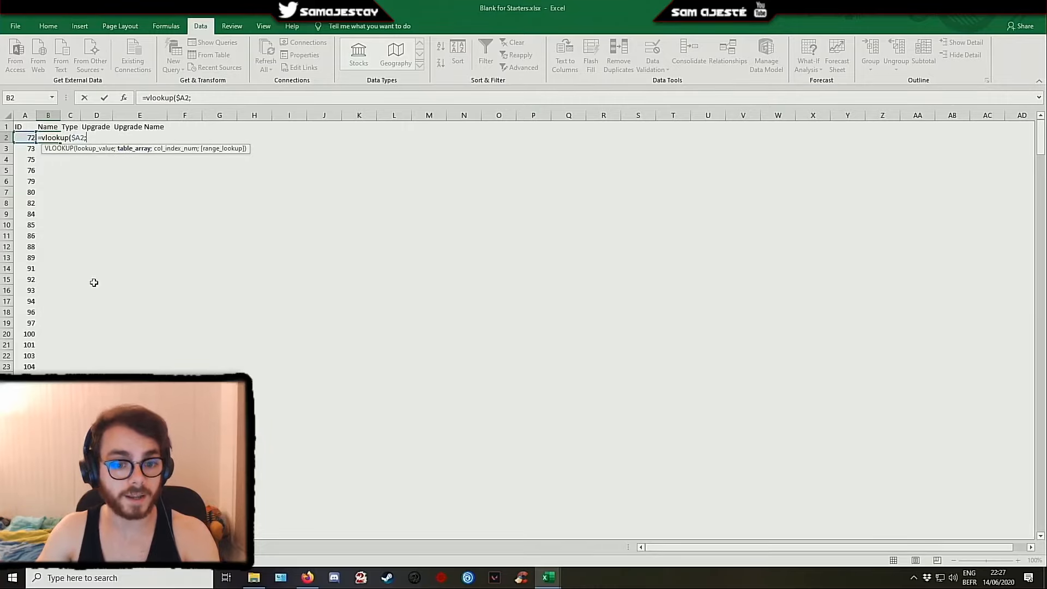
pyautogui.click(63, 547)
pyautogui.moveTo(25, 115); pyautogui.dragTo(728, 118)
pyautogui.click(281, 98)
pyautogui.press('F4')
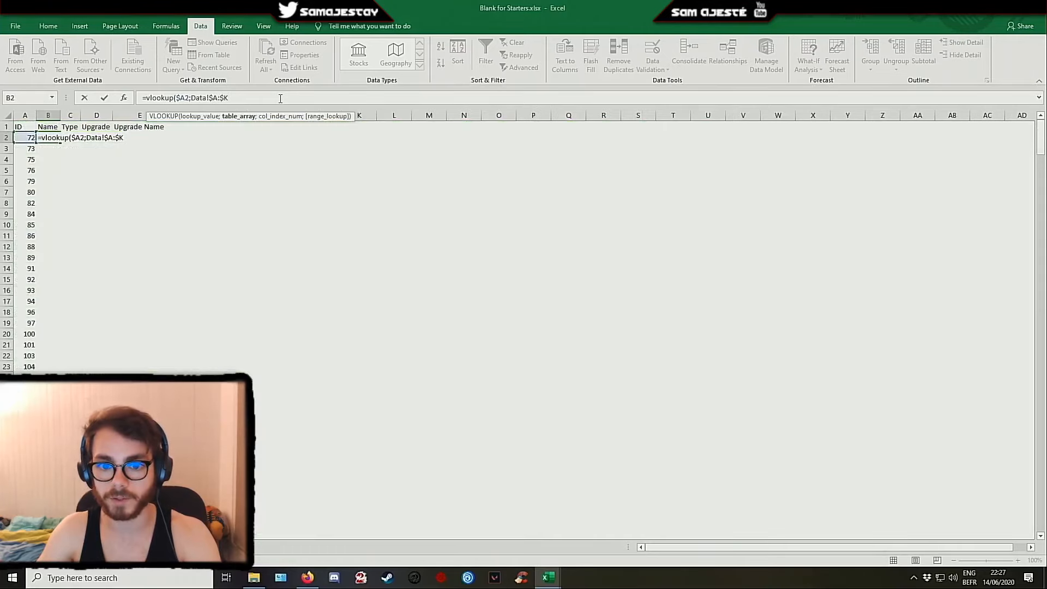
pyautogui.write(';2')
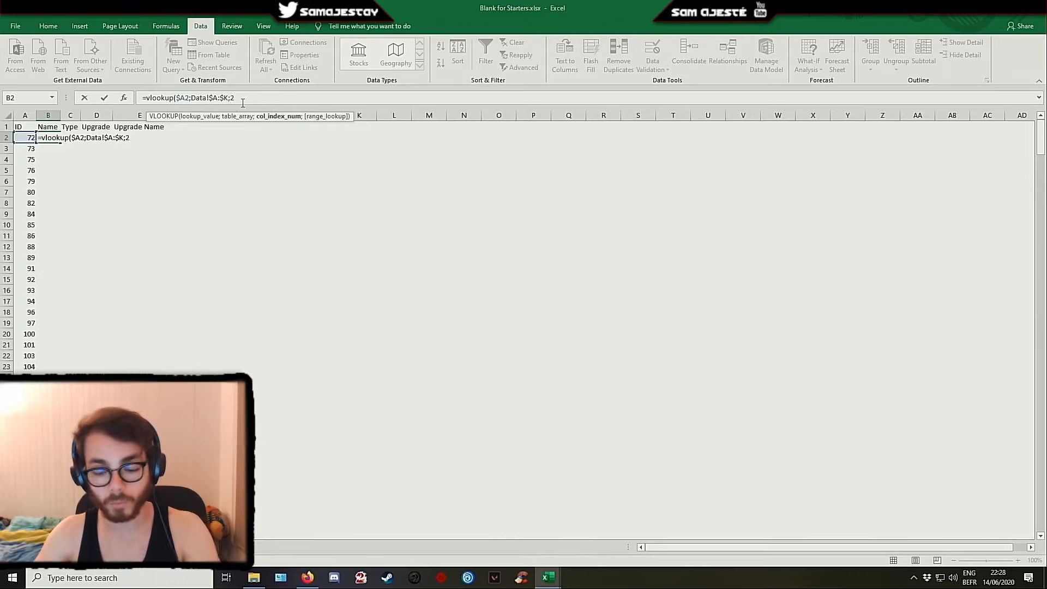
pyautogui.write(';')
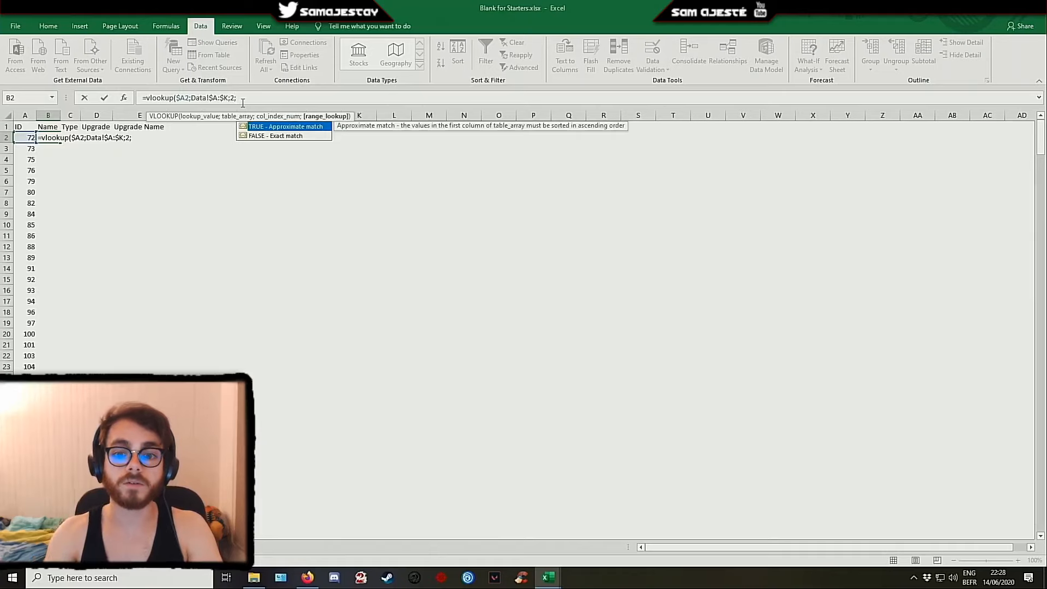
pyautogui.doubleClick(276, 136)
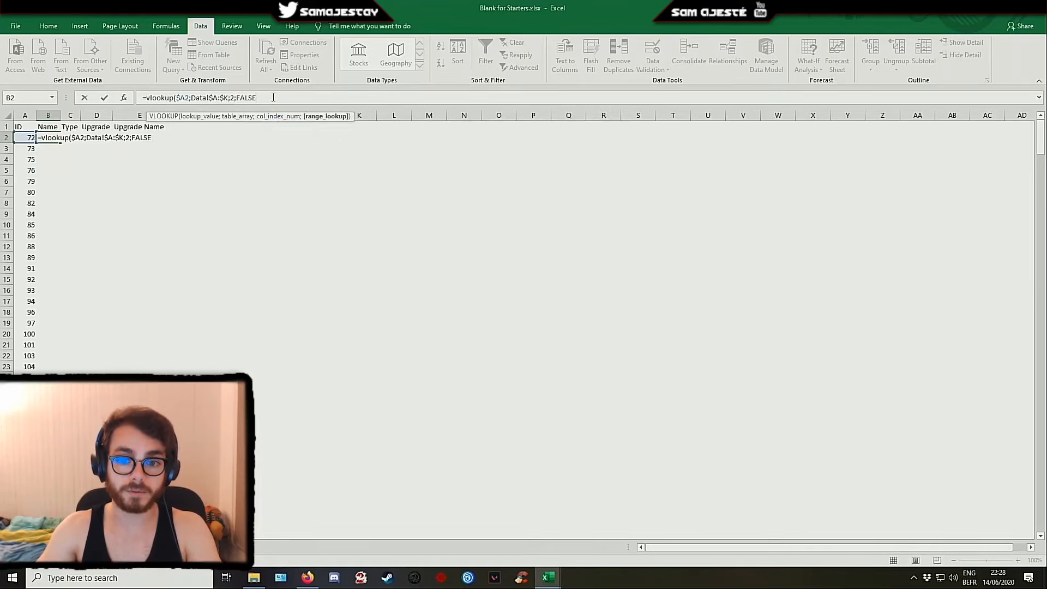
pyautogui.write(')')
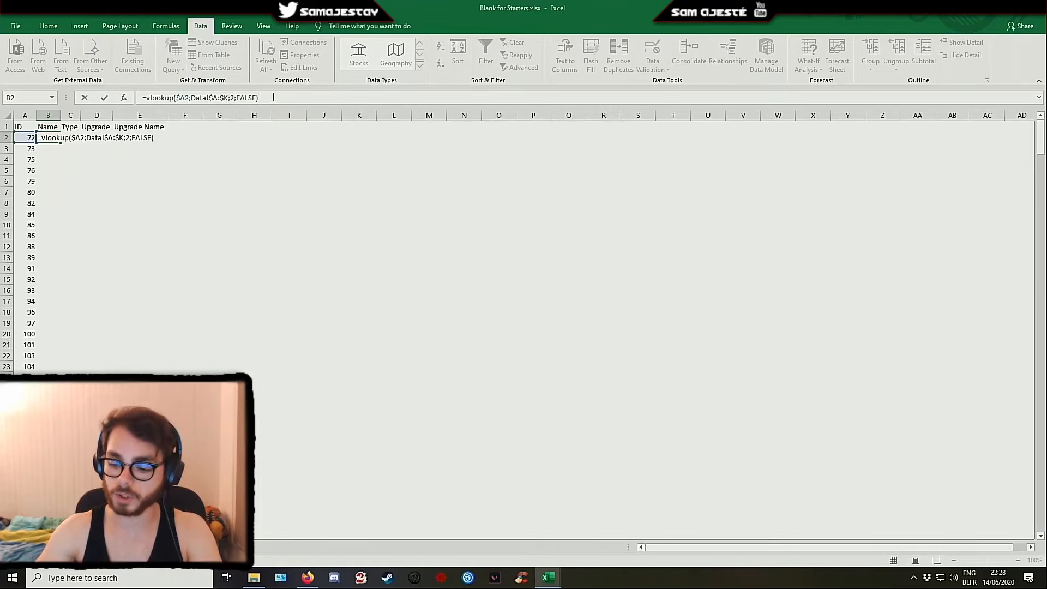
pyautogui.press('Return')
pyautogui.press('Up')
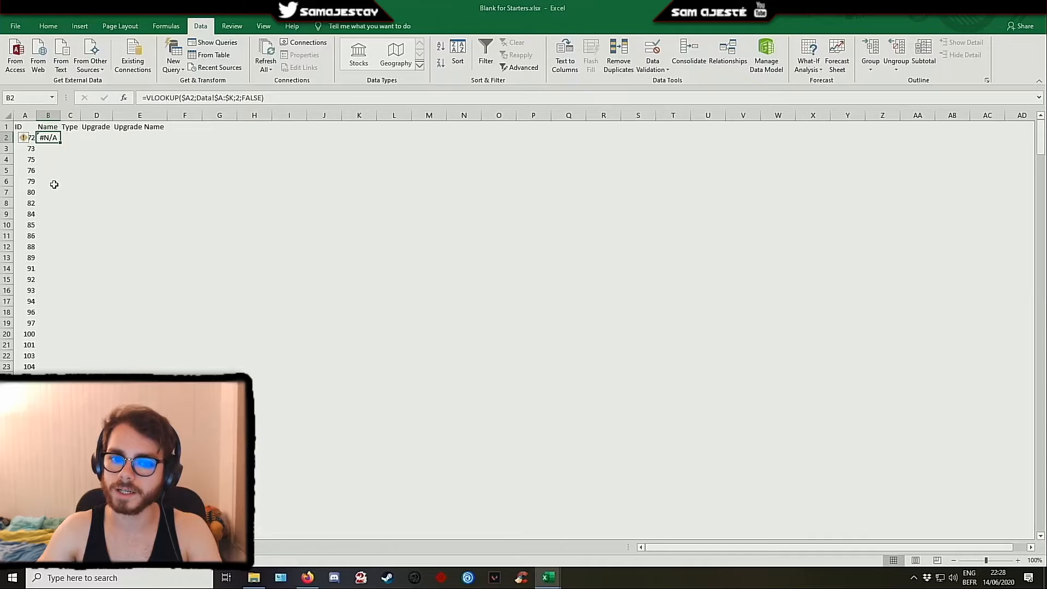
# Undo the B2 formula and the earlier changes back to the ID column's original text values
pyautogui.click(29, 159)
pyautogui.hotkey('ctrl', 'z')
pyautogui.hotkey('ctrl', 'pageup')
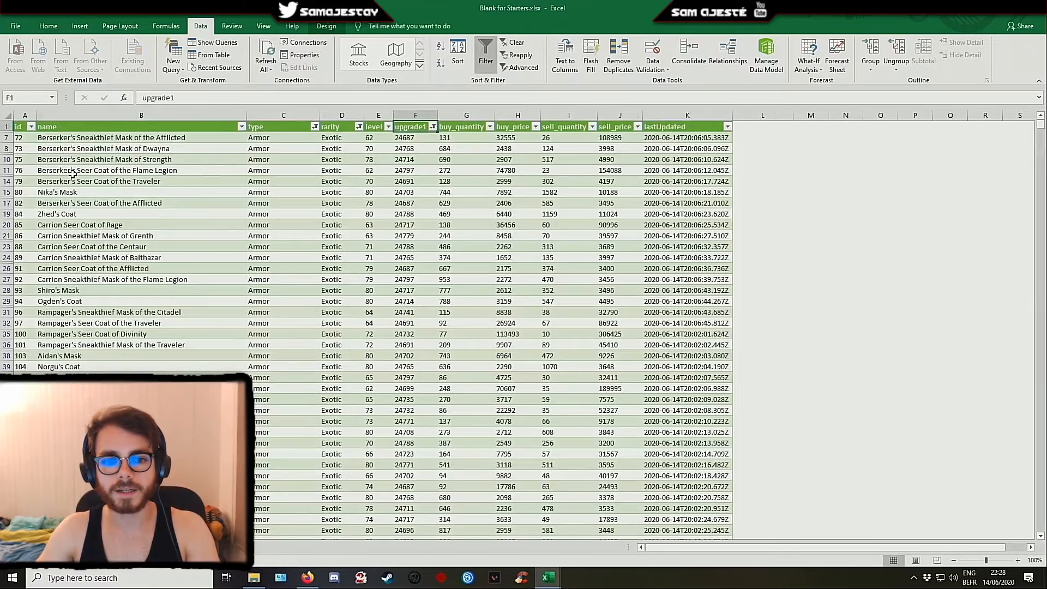
pyautogui.hotkey('ctrl', 'pagedown')
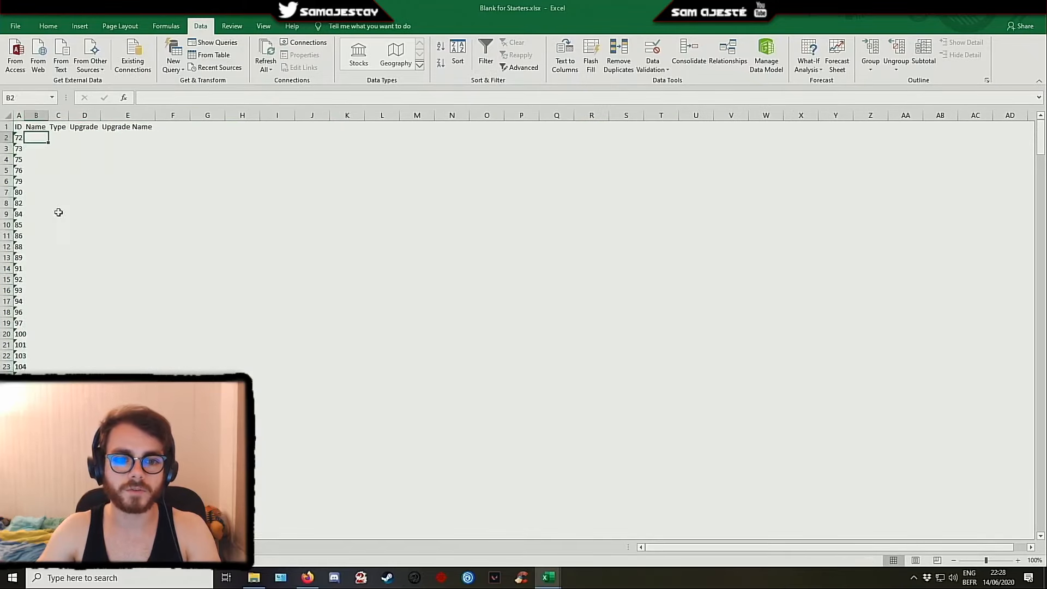
# Clear all filters from the Data table again and return to the lookup sheet
pyautogui.hotkey('ctrl', 'pageup')
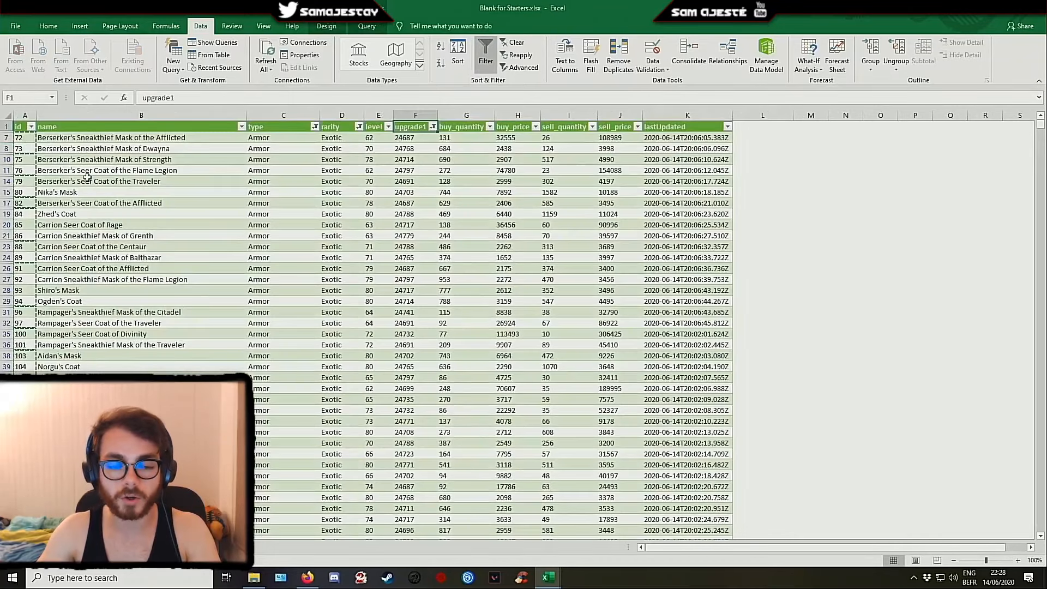
pyautogui.click(517, 44)
pyautogui.hotkey('ctrl', 'pagedown')
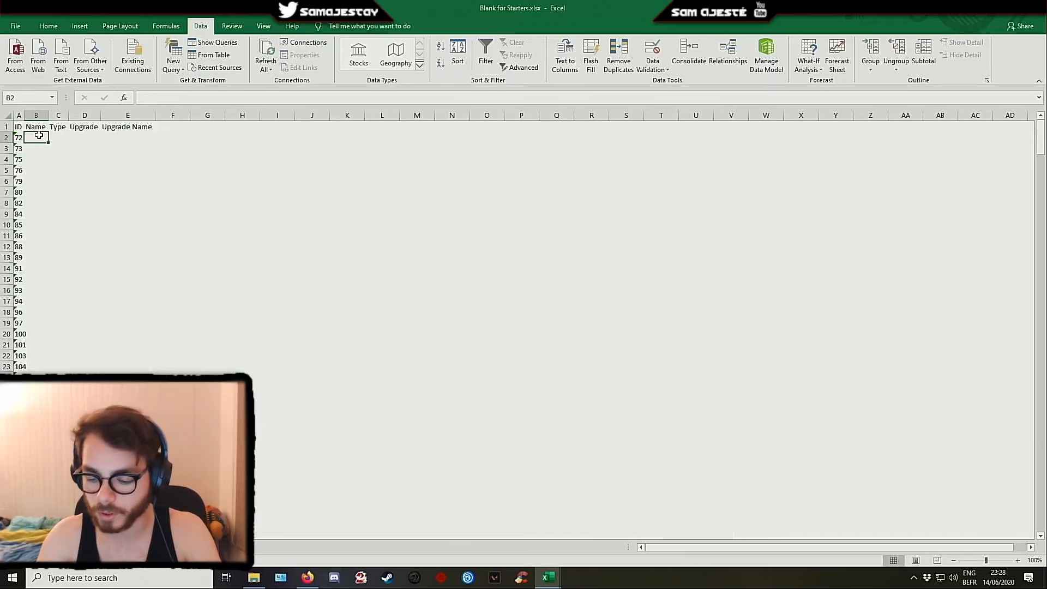
# Enter =VLOOKUP($A2;Data!$A:$K;2;FALSE) in B2 to look up the item name
pyautogui.write('=')
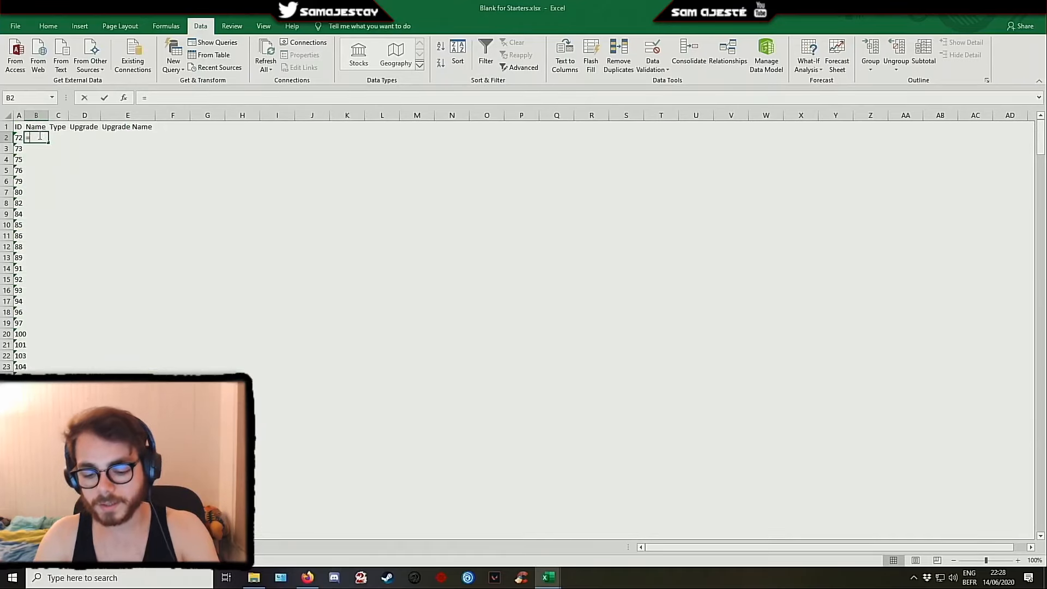
pyautogui.write('vlookup(')
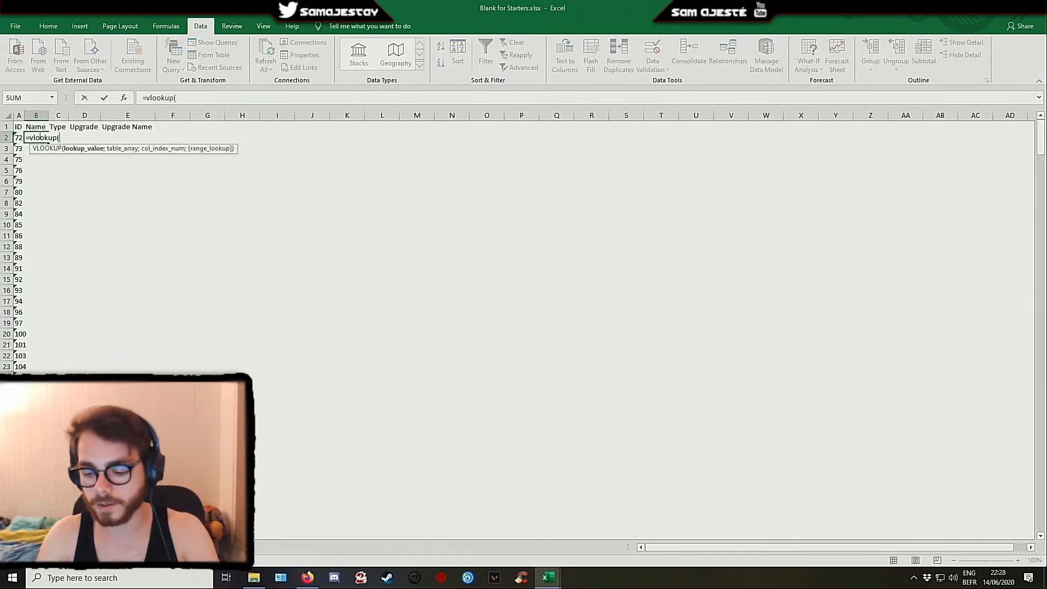
pyautogui.write('$A2;DAT')
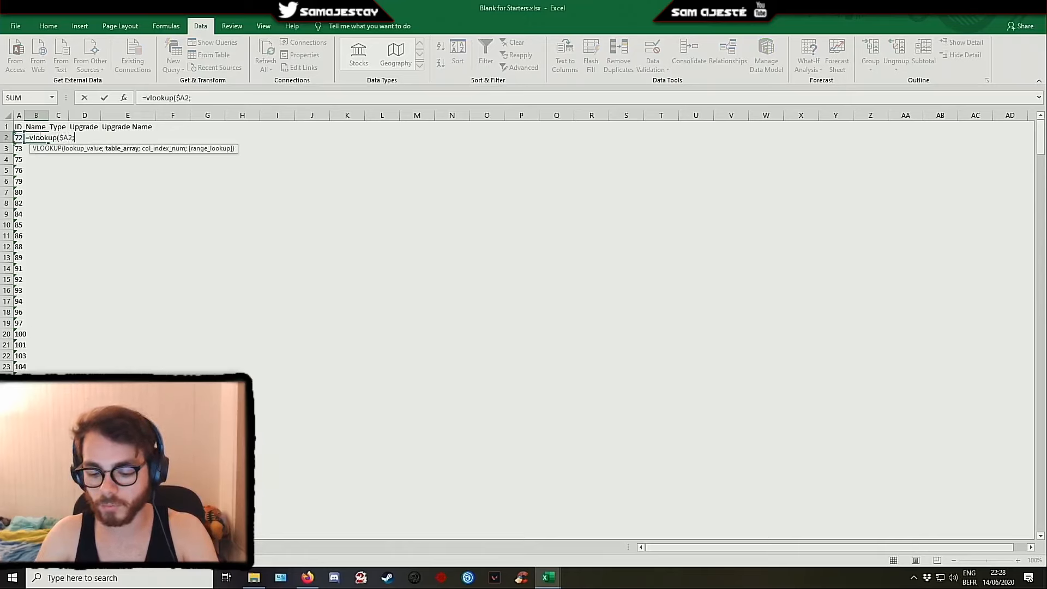
pyautogui.press('BackSpace')
pyautogui.press('BackSpace')
pyautogui.write('ata')
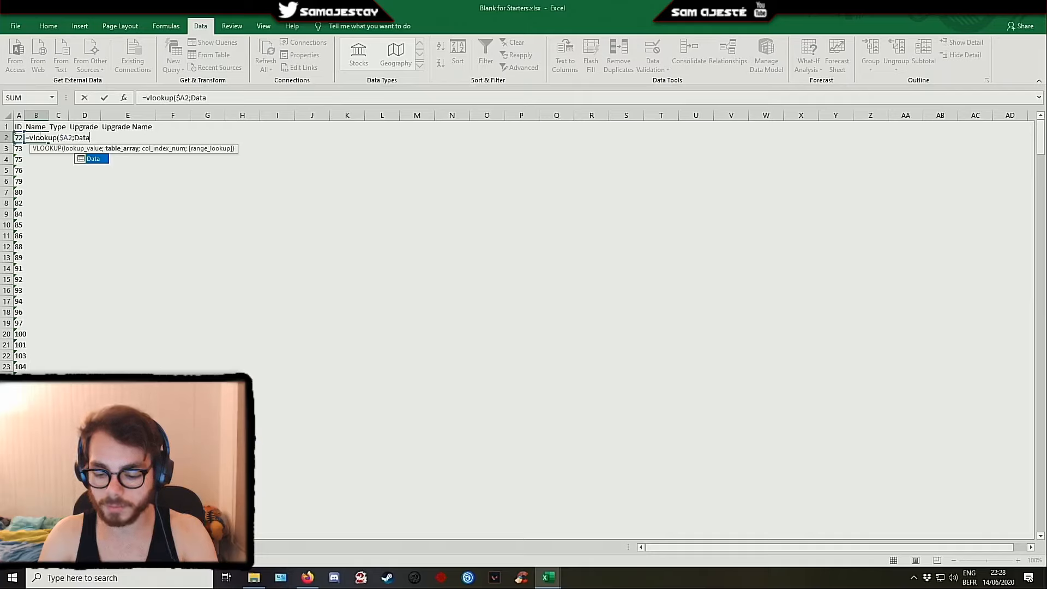
pyautogui.write('!$A:$')
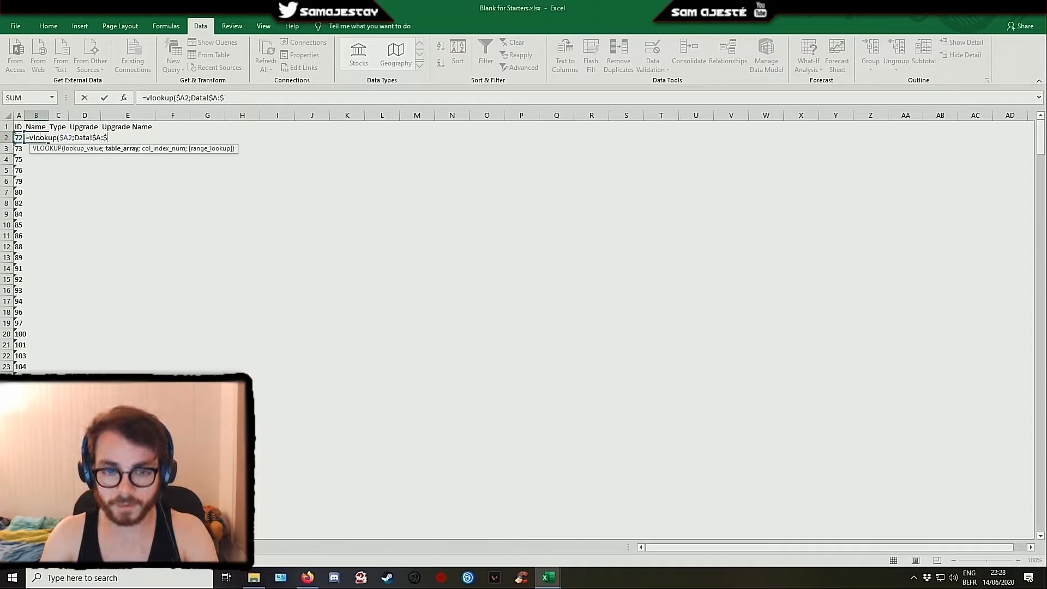
pyautogui.write('K;2;FALSE)')
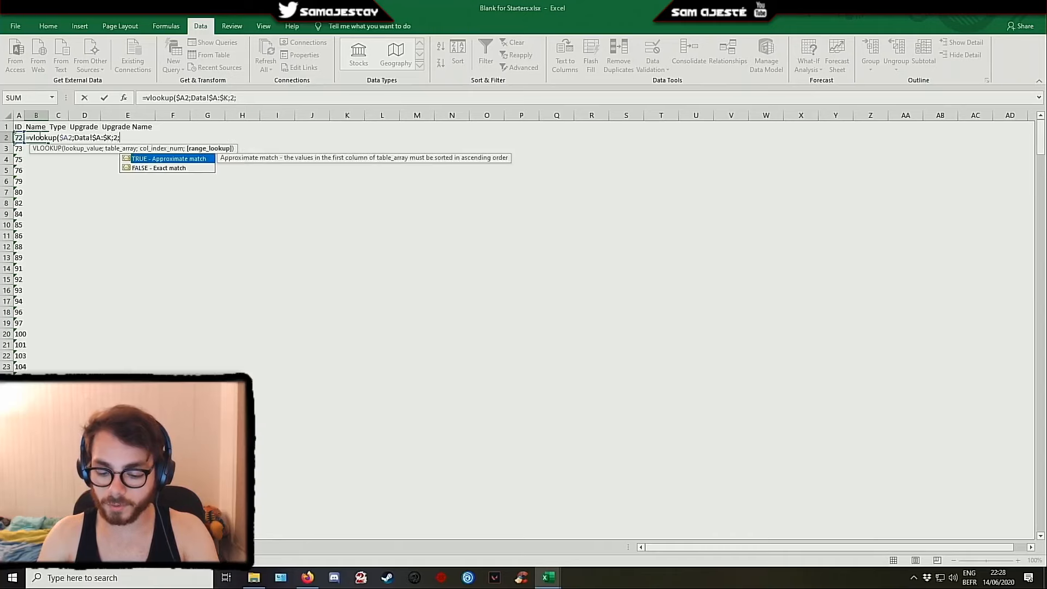
pyautogui.press('Return')
pyautogui.click(38, 136)
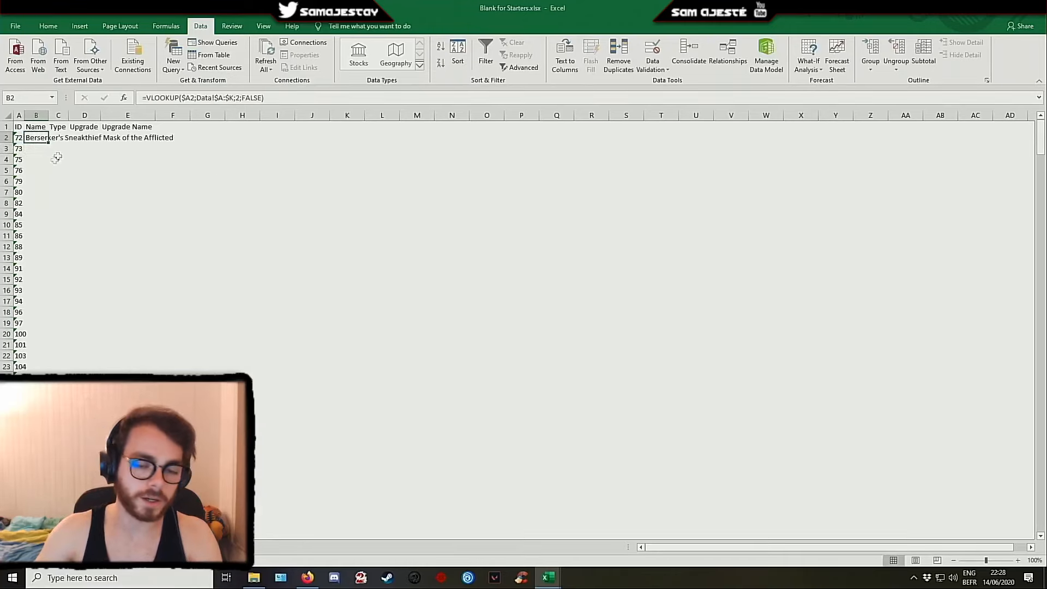
# Autofit the Name column's width and fill the B2 formula down the whole ID list
pyautogui.doubleClick(47, 111)
pyautogui.doubleClick(179, 143)
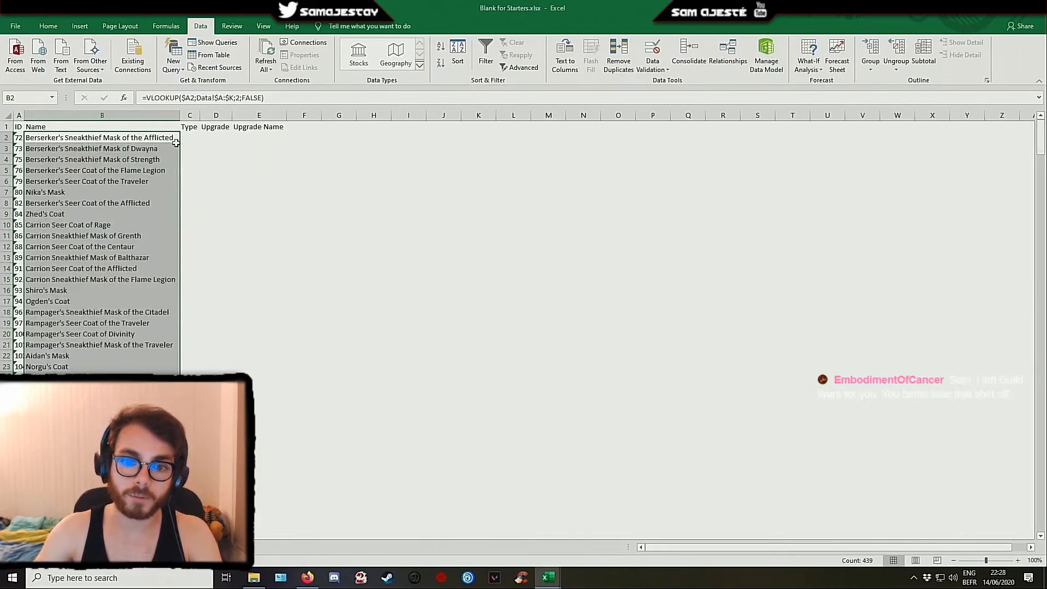
pyautogui.moveTo(1042, 147); pyautogui.dragTo(1043, 522)
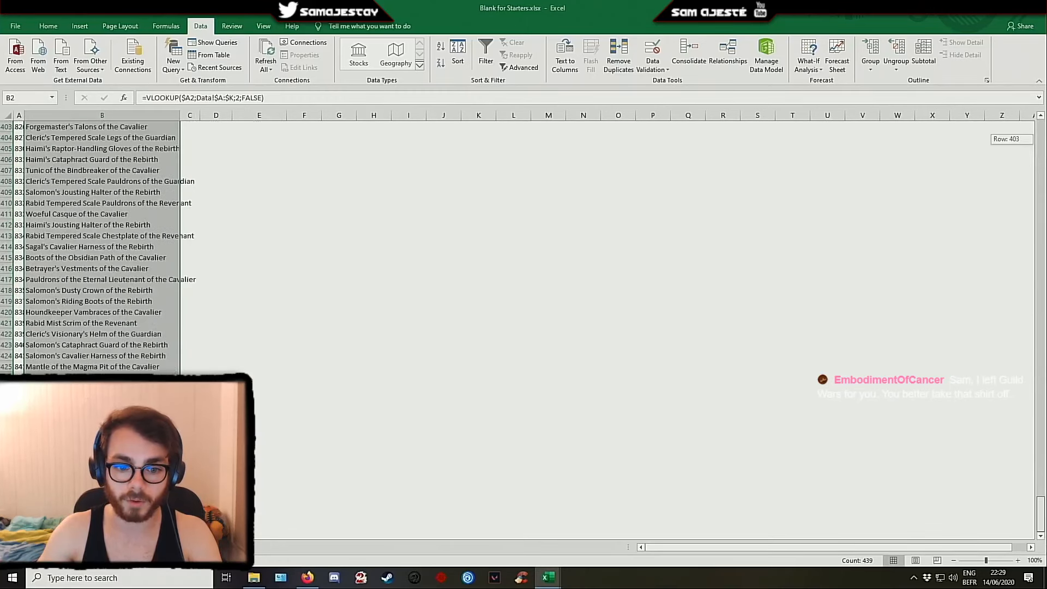
pyautogui.moveTo(1045, 291); pyautogui.dragTo(1037, 118)
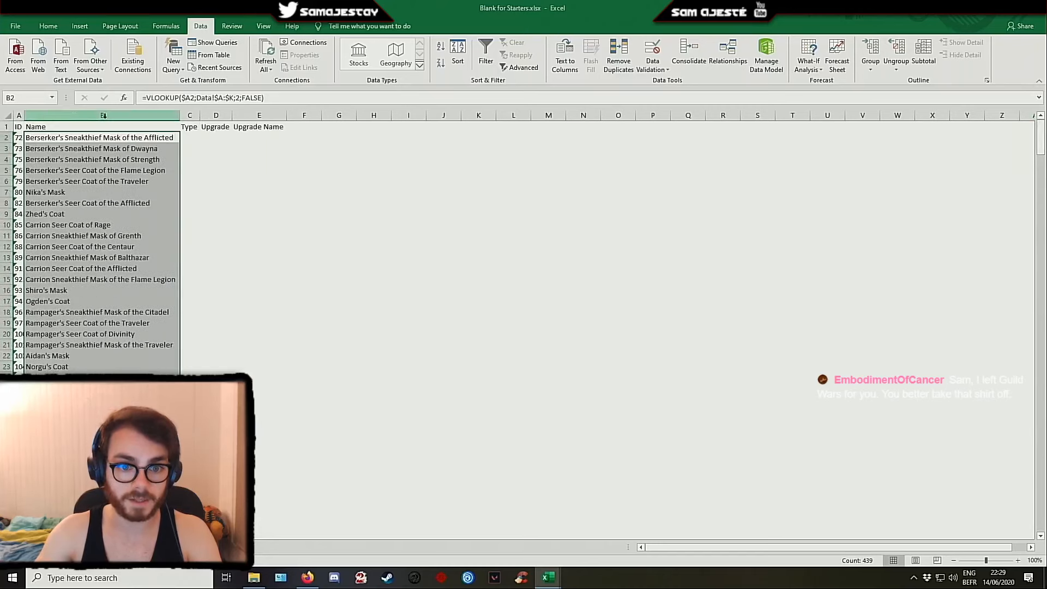
# Autofit columns A and B to their full contents and check the ID list down to its last row
pyautogui.moveTo(19, 115); pyautogui.dragTo(171, 113)
pyautogui.doubleClick(179, 115)
pyautogui.click(23, 138)
pyautogui.hotkey('ctrl', 'shift', 'Down')
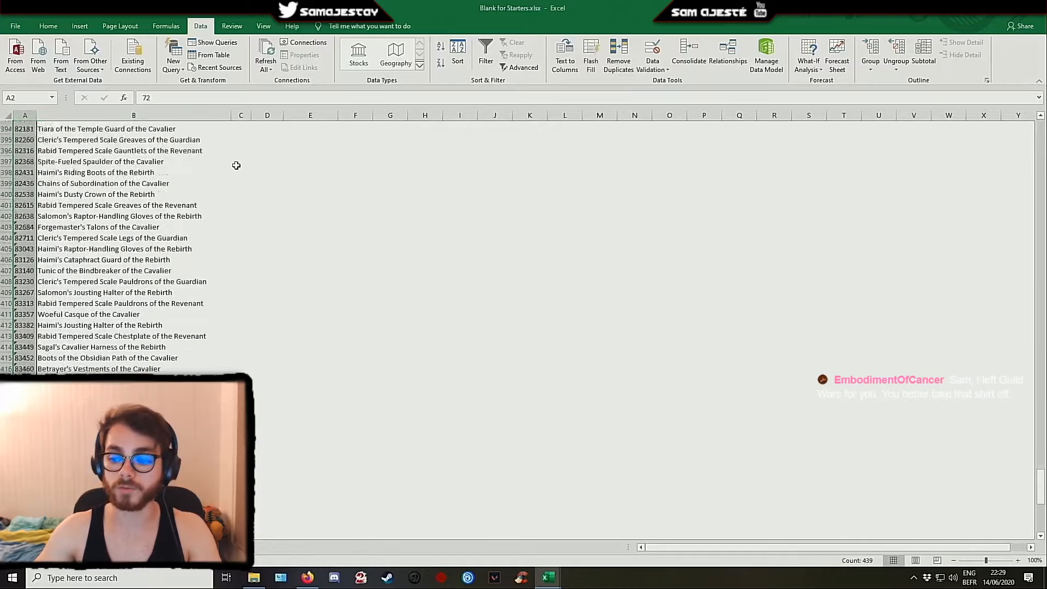
pyautogui.scroll(7, 131, 246)
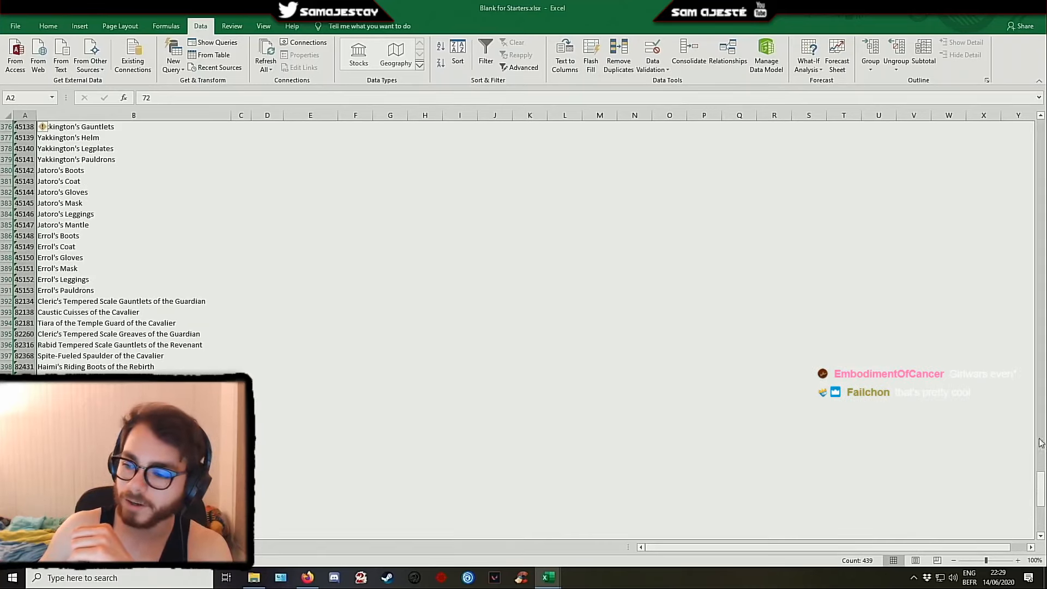
pyautogui.moveTo(1040, 485); pyautogui.dragTo(1023, 123)
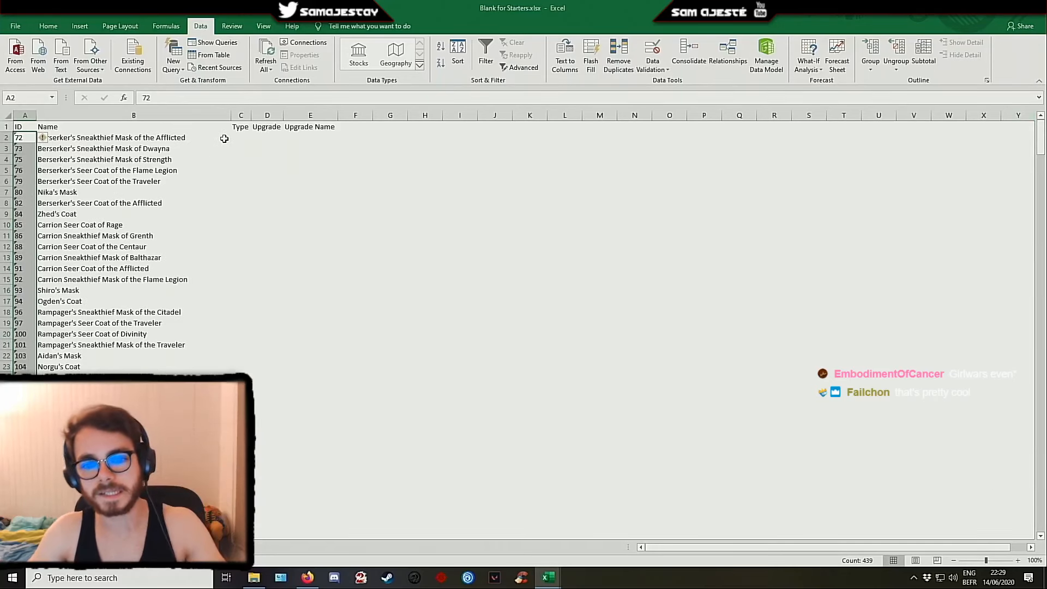
# Delete the Type column from the lookup sheet and save the workbook
pyautogui.click(242, 137)
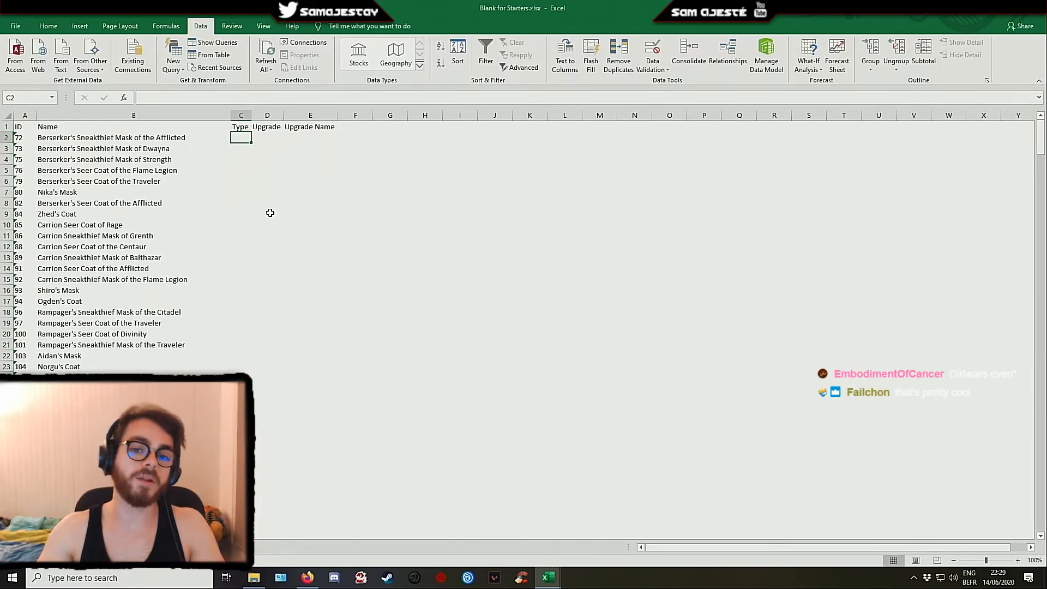
pyautogui.click(241, 116)
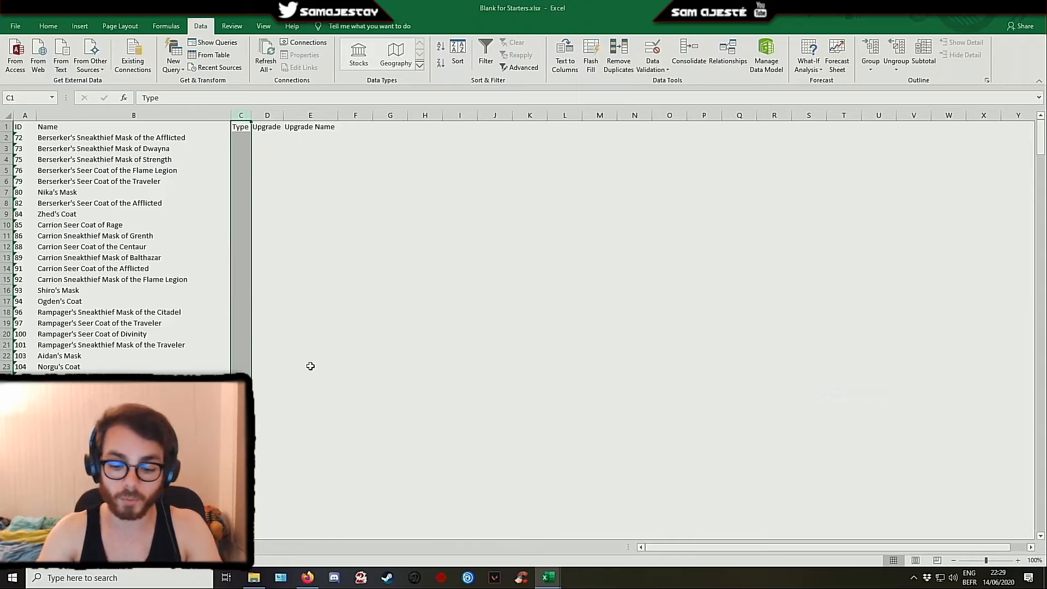
pyautogui.hotkey('ctrl', '-')
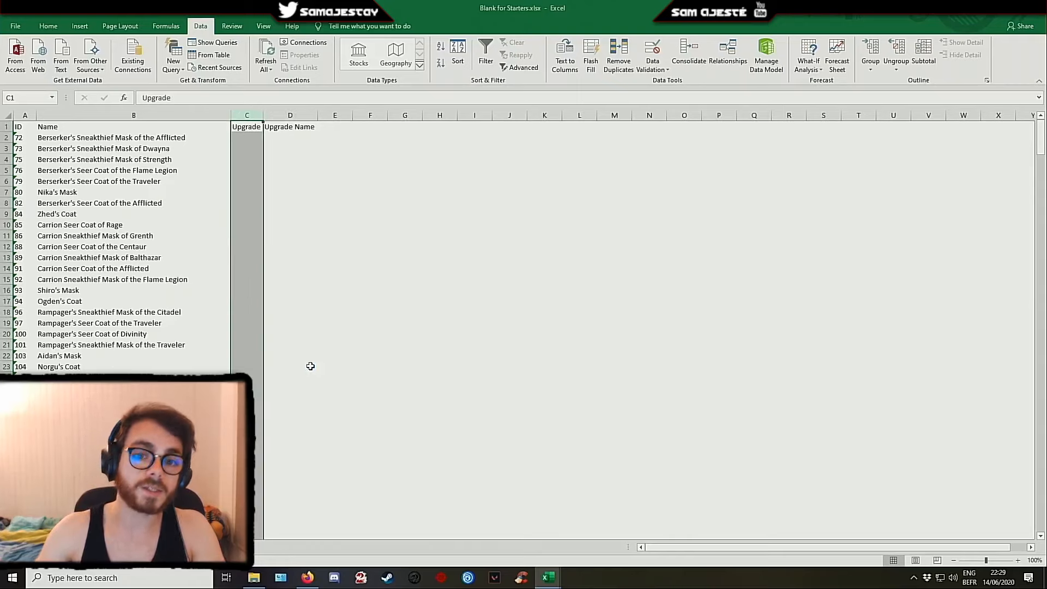
pyautogui.click(276, 224)
pyautogui.hotkey('ctrl', 's')
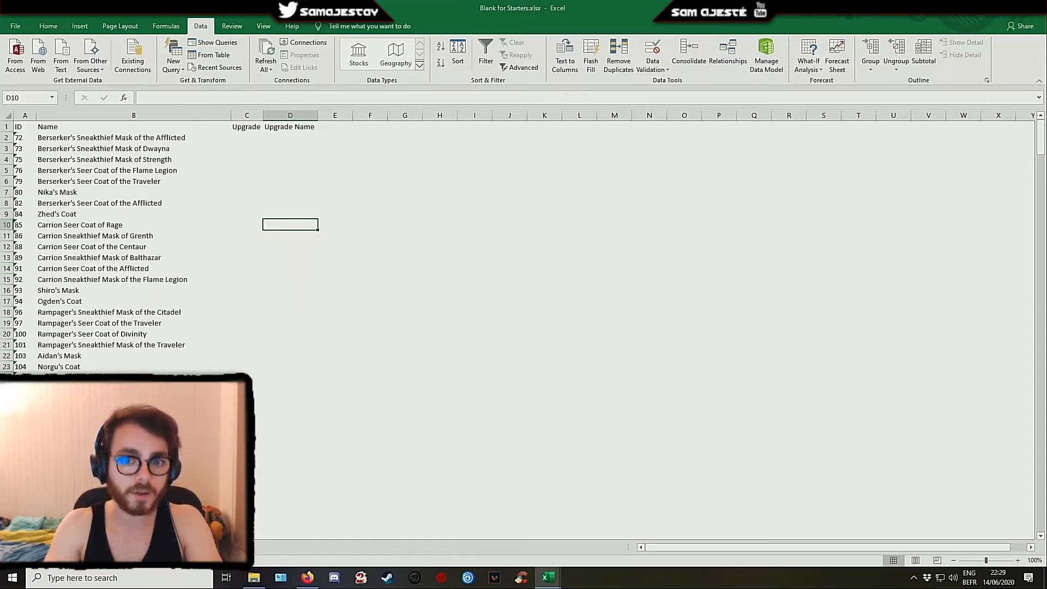
# Examine the lookup formula in B2 and count the Data table's columns up to upgrade1
pyautogui.click(258, 137)
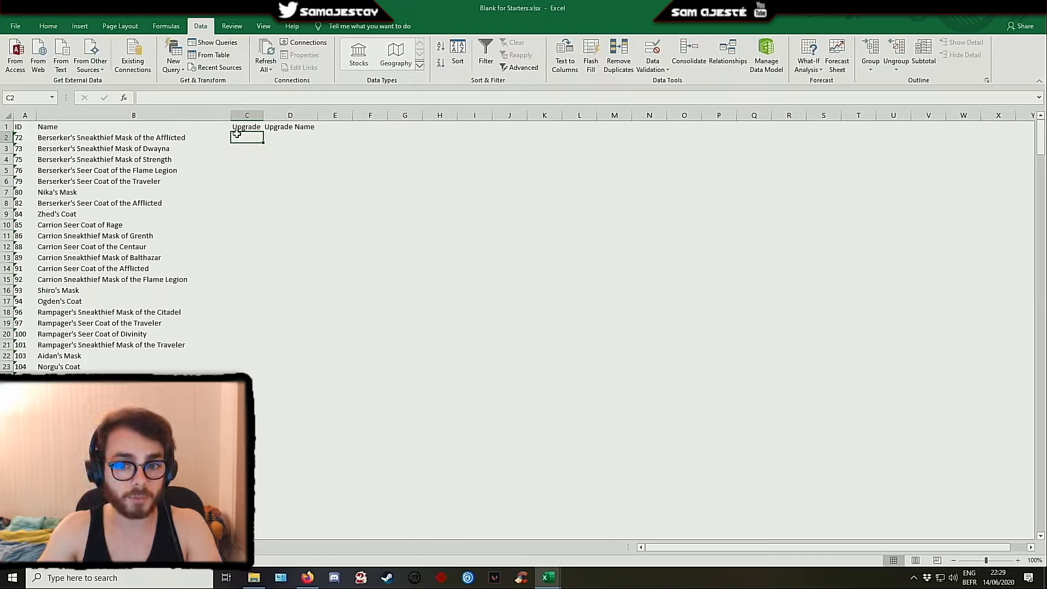
pyautogui.click(121, 138)
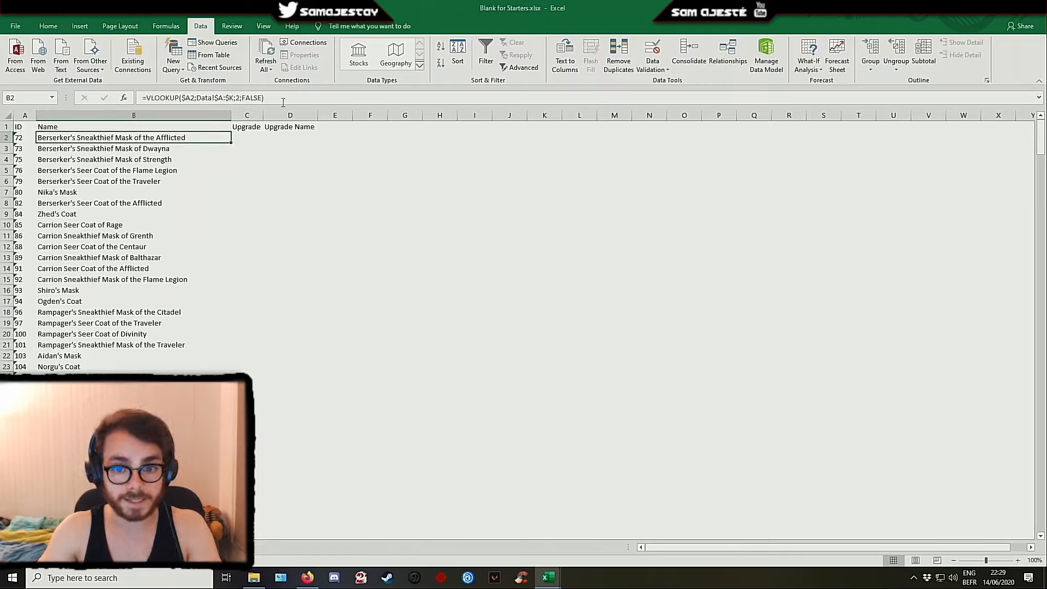
pyautogui.click(241, 138)
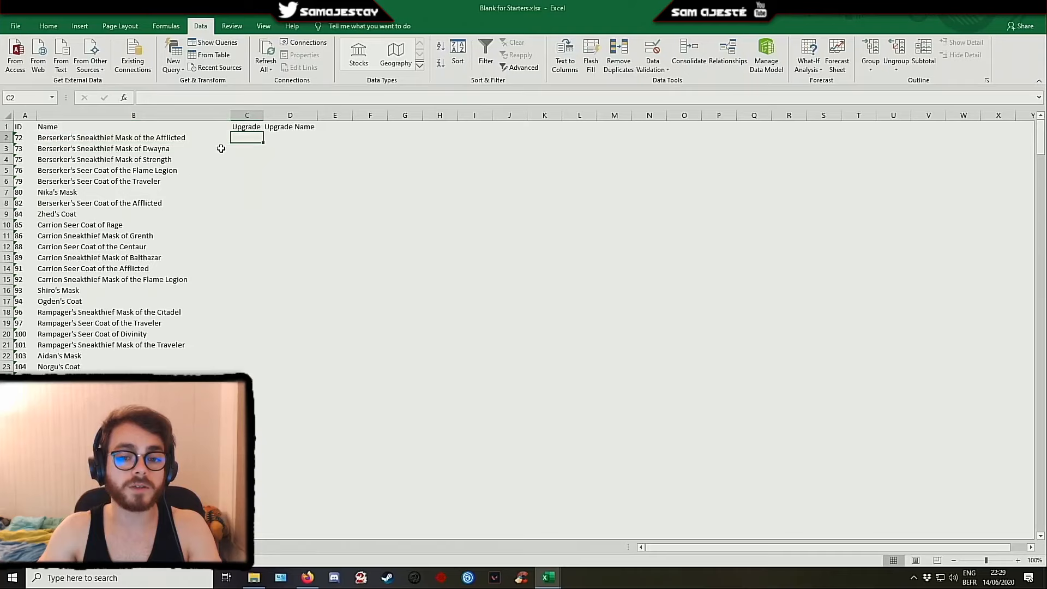
pyautogui.click(165, 136)
pyautogui.click(237, 140)
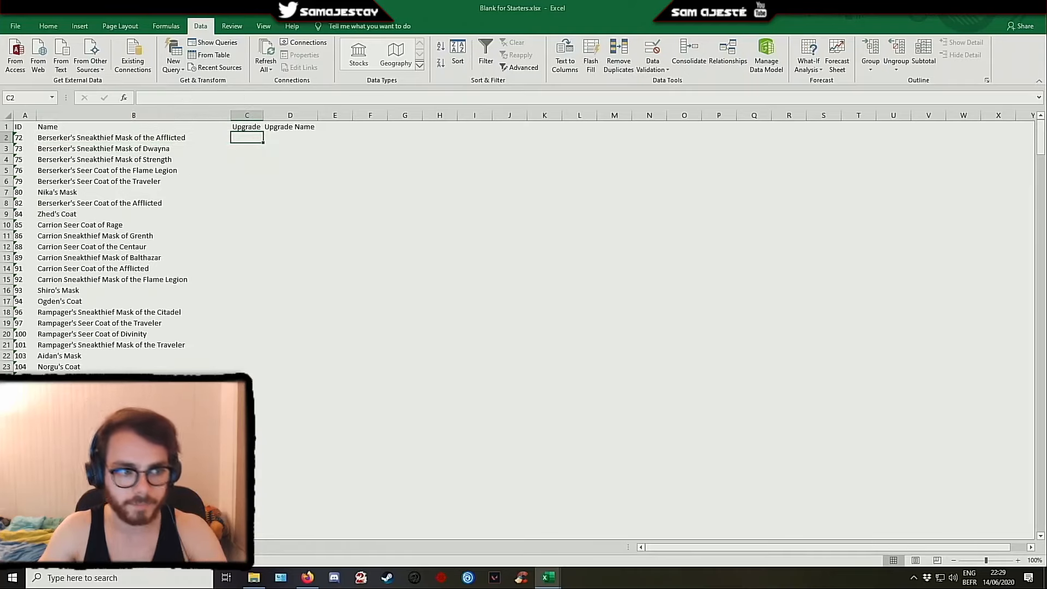
pyautogui.hotkey('ctrl', 'pageup')
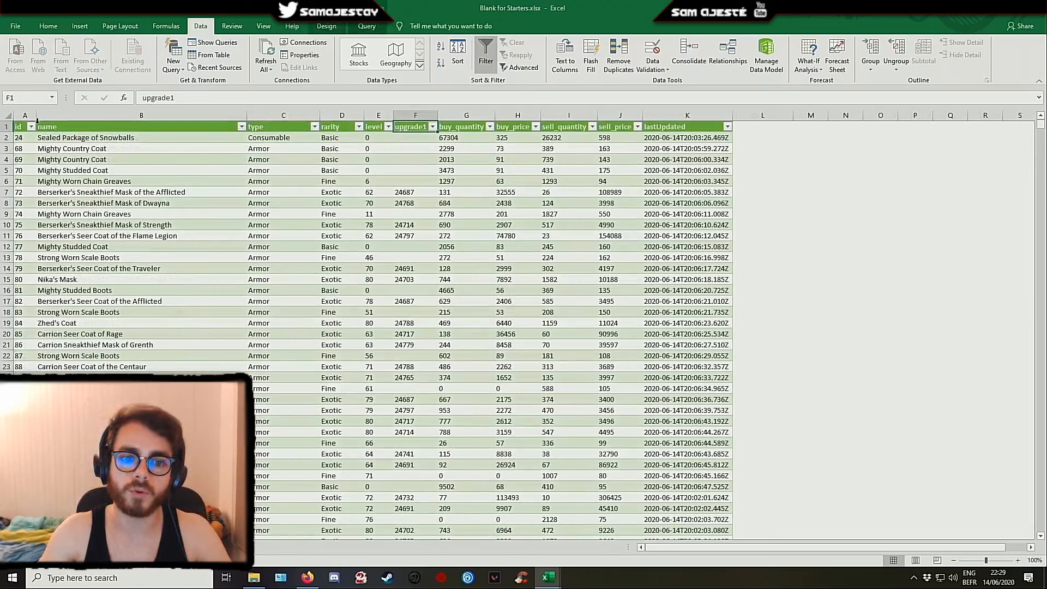
pyautogui.click(71, 126)
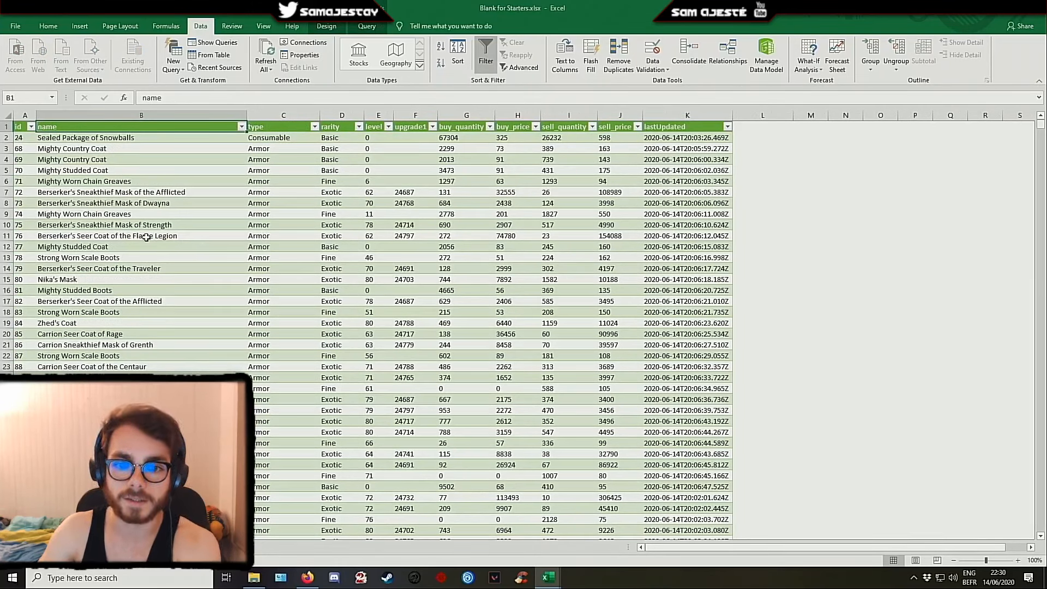
pyautogui.press('Right')
pyautogui.press('Right')
pyautogui.press('Right')
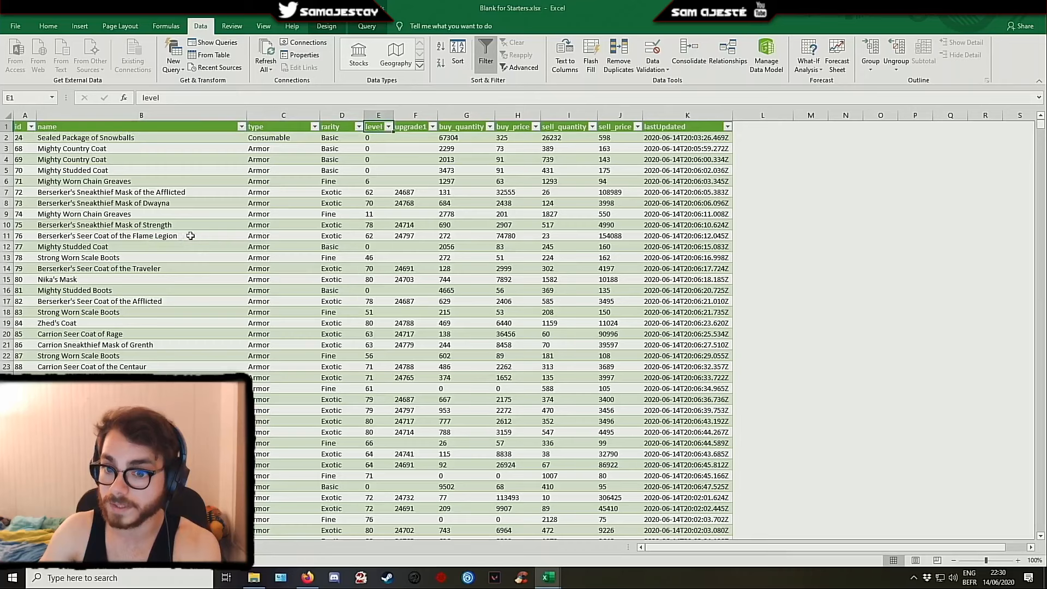
pyautogui.press('Right')
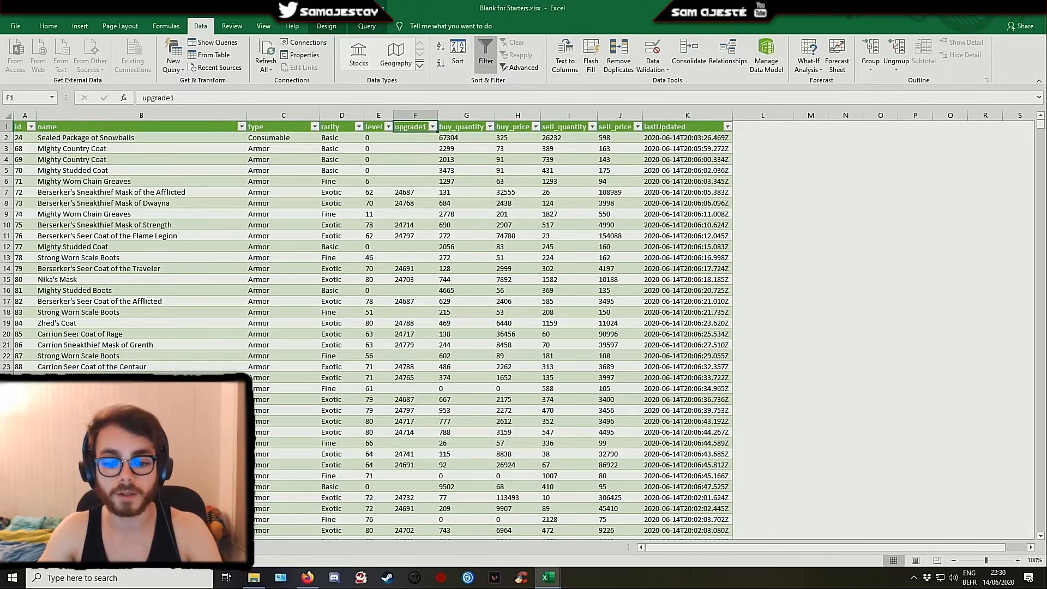
# Copy the B2 formula into C2 as =VLOOKUP($A2;Data!$A:$K;6;FALSE) and fill it down the Upgrade column
pyautogui.click(41, 548)
pyautogui.click(77, 137)
pyautogui.hotkey('ctrl', 'c')
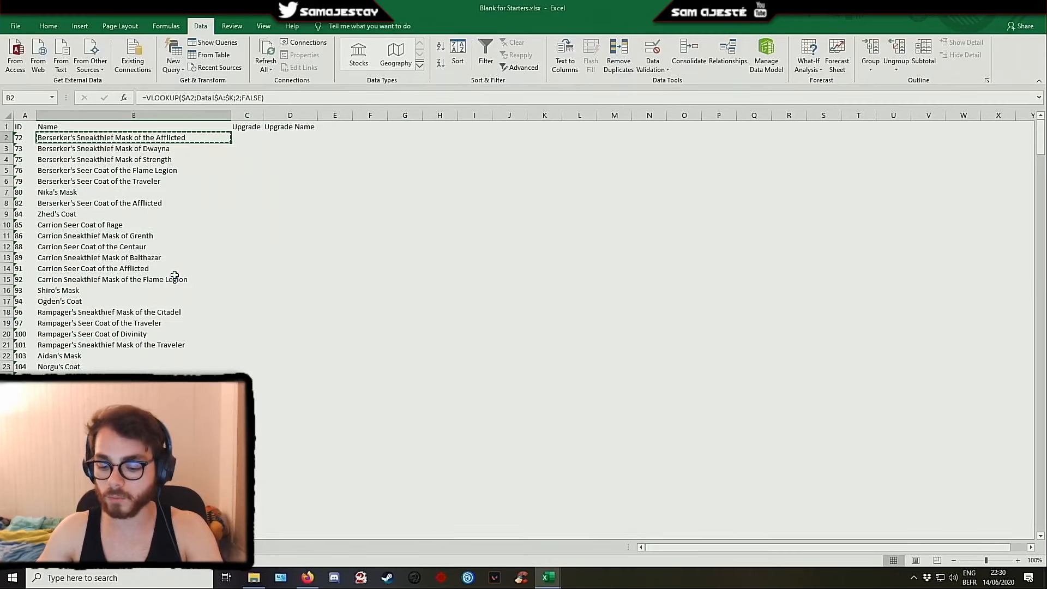
pyautogui.press('Right')
pyautogui.hotkey('ctrl', 'v')
pyautogui.click(238, 97)
pyautogui.press('BackSpace')
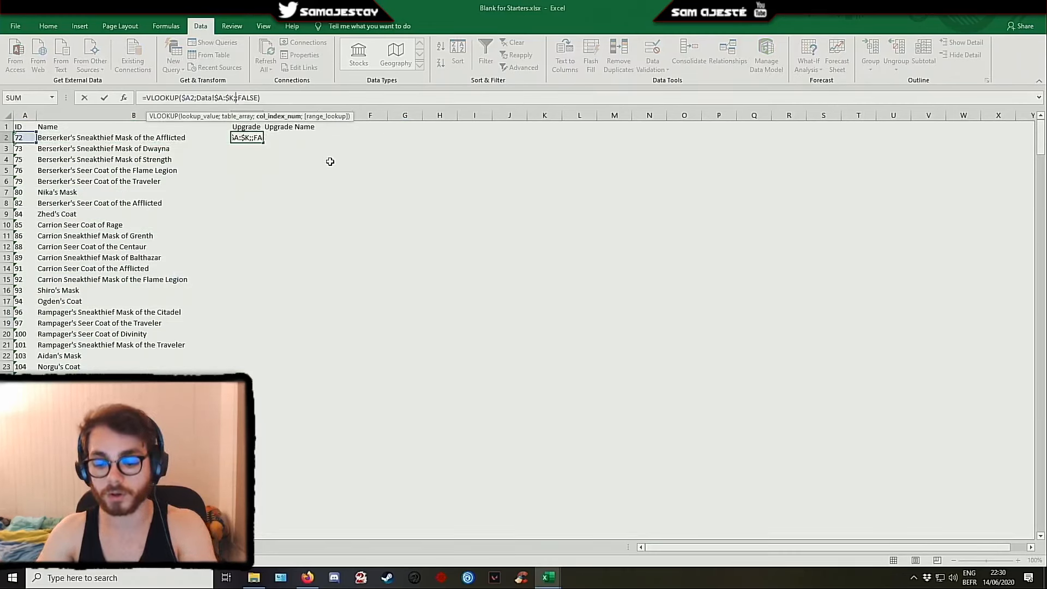
pyautogui.write('7')
pyautogui.press('Return')
pyautogui.click(256, 136)
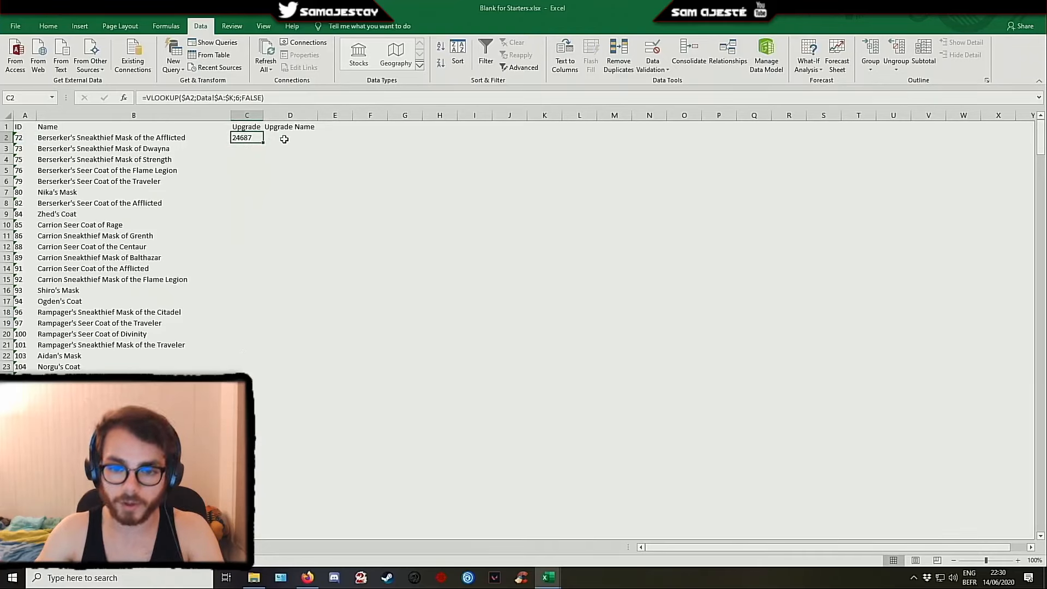
pyautogui.doubleClick(263, 143)
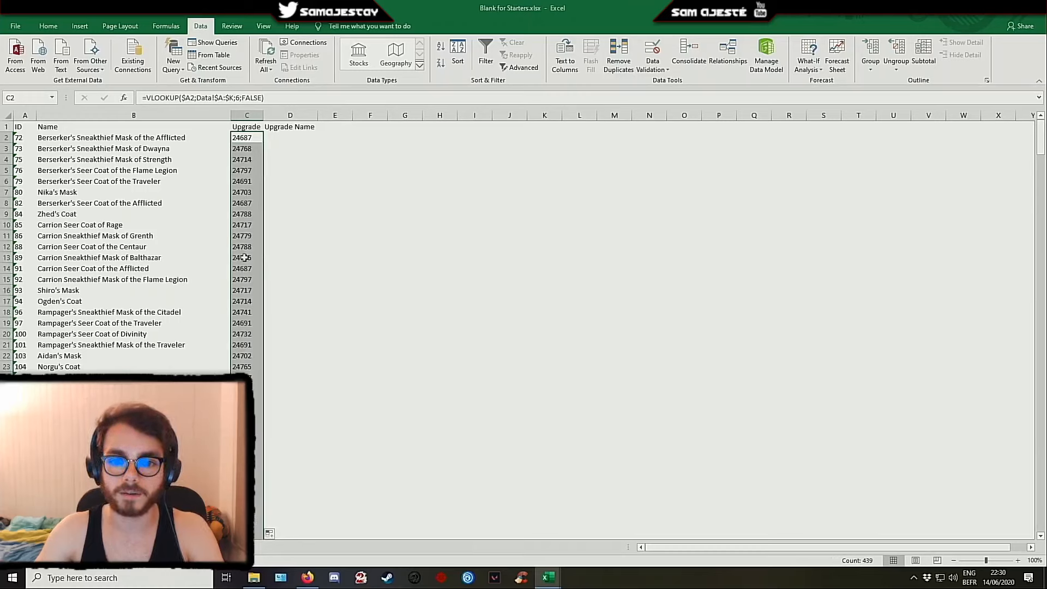
pyautogui.click(275, 141)
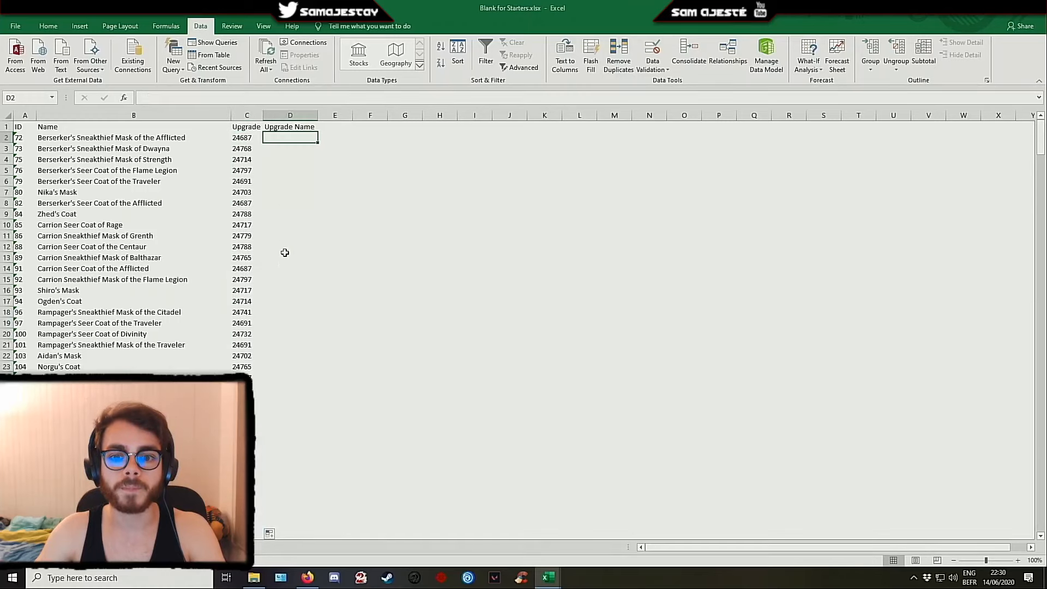
pyautogui.click(239, 138)
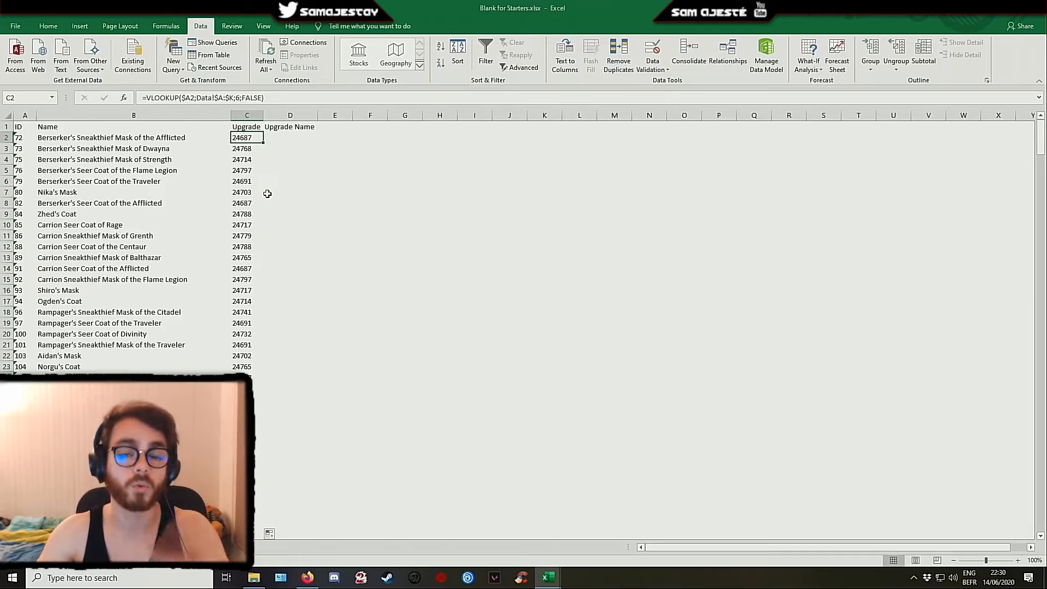
pyautogui.click(274, 133)
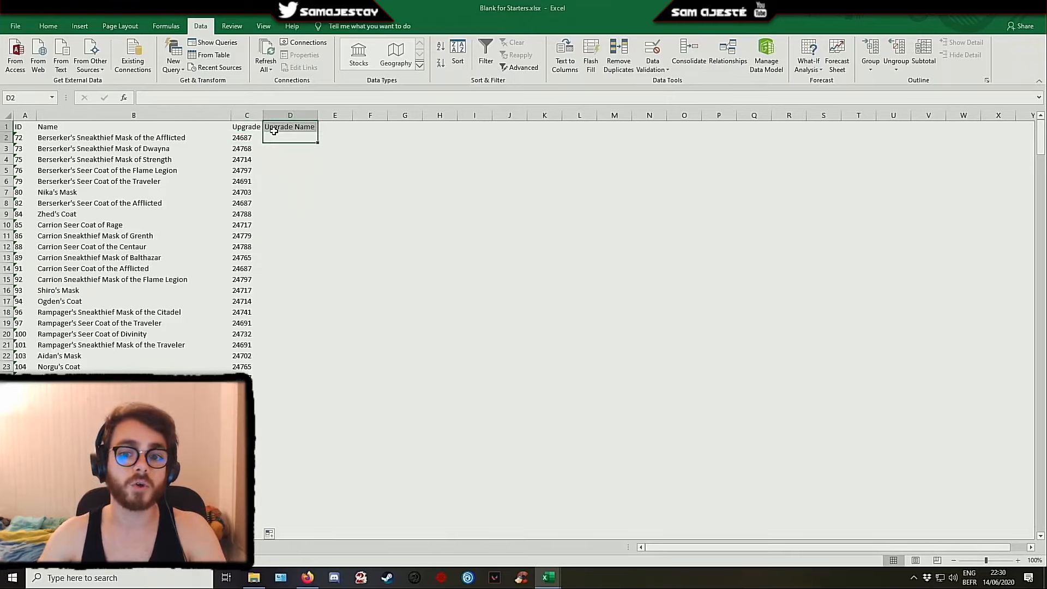
pyautogui.click(274, 136)
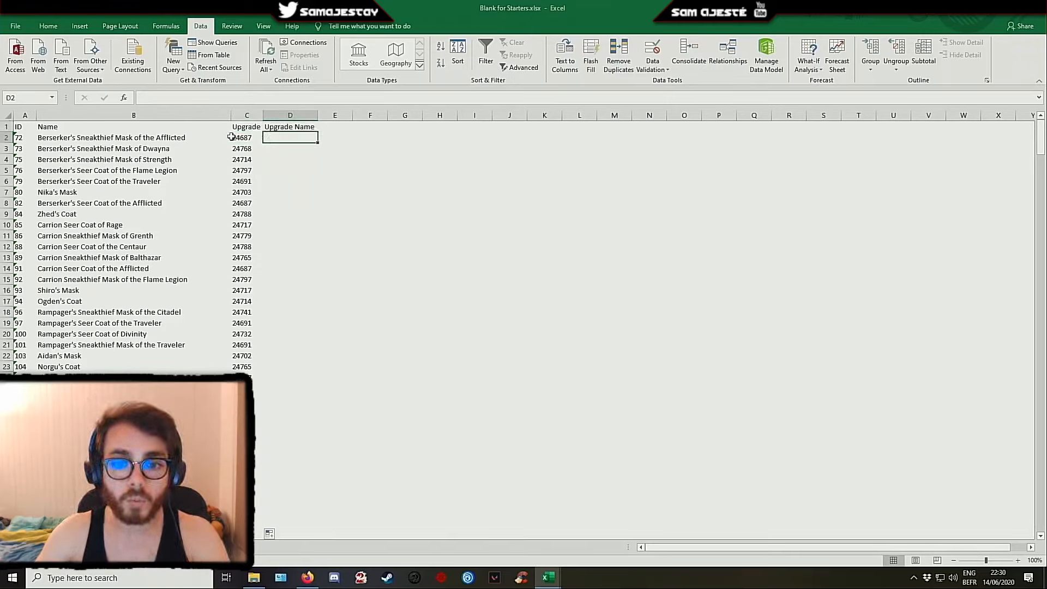
pyautogui.click(155, 138)
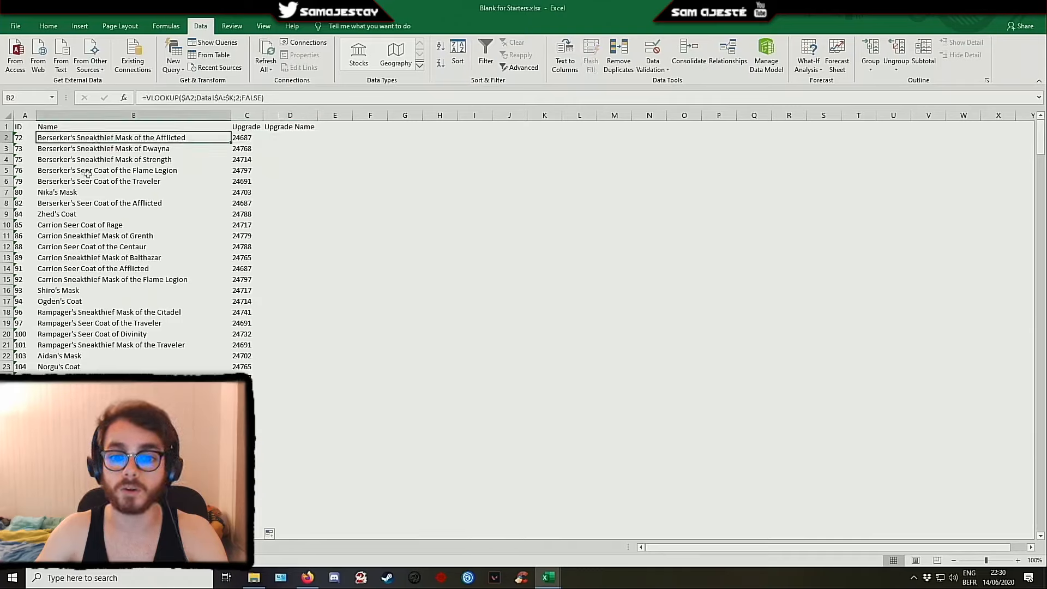
pyautogui.click(238, 141)
pyautogui.click(19, 138)
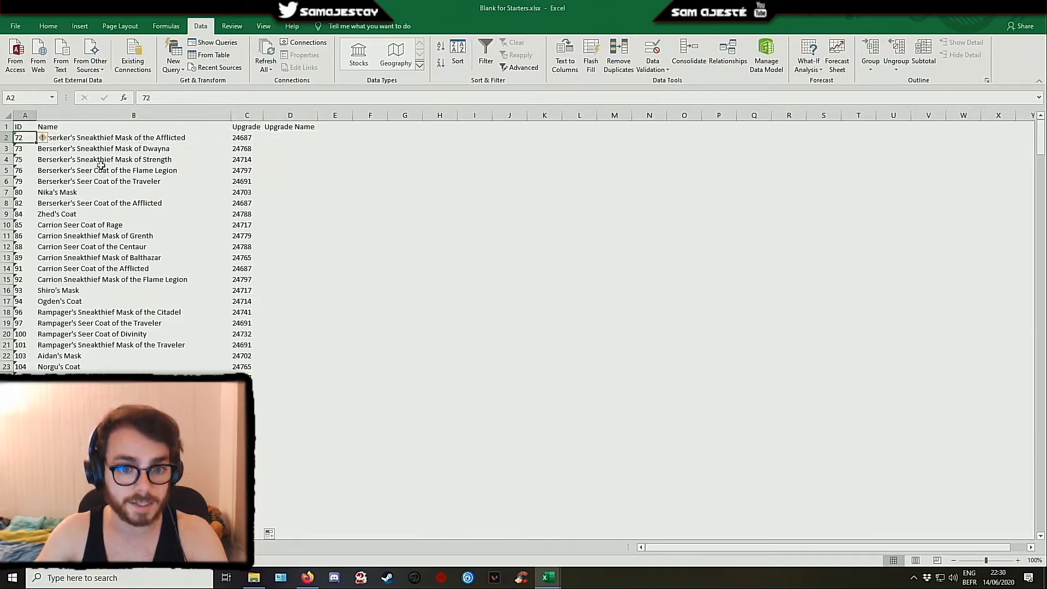
# Copy the B2 formula into D2 as =VLOOKUP($C2;Data!$A:$K;2;FALSE) and fill it down the Upgrade Name column
pyautogui.click(99, 139)
pyautogui.hotkey('ctrl', 'c')
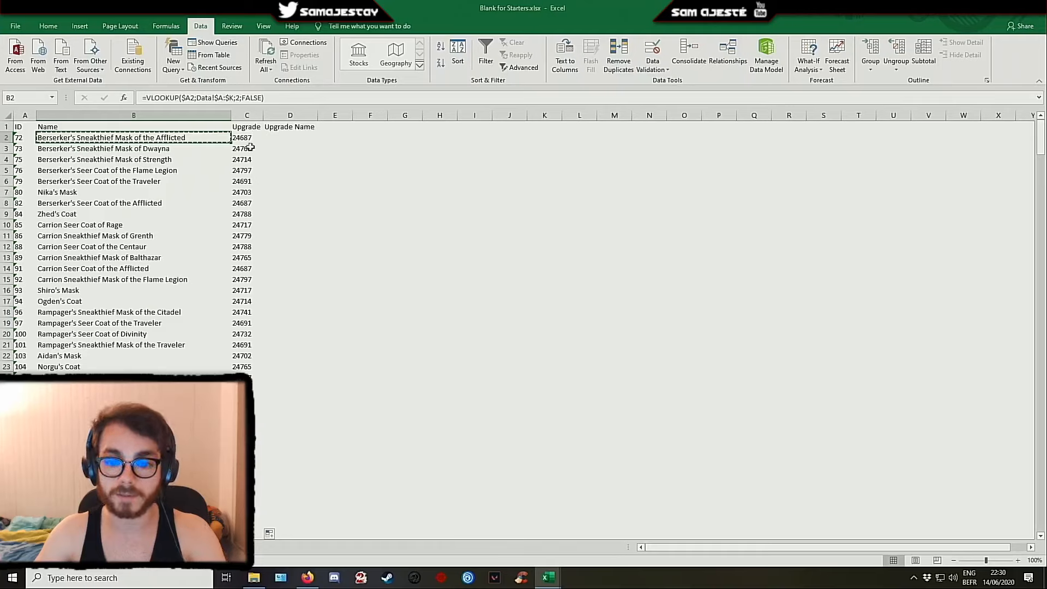
pyautogui.click(289, 137)
pyautogui.hotkey('ctrl', 'v')
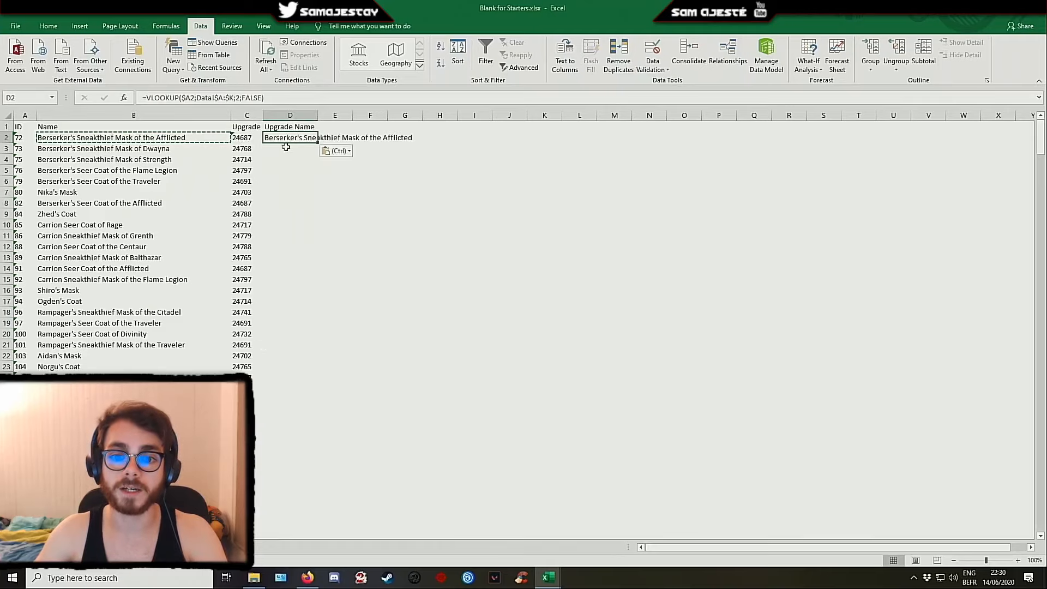
pyautogui.click(169, 98)
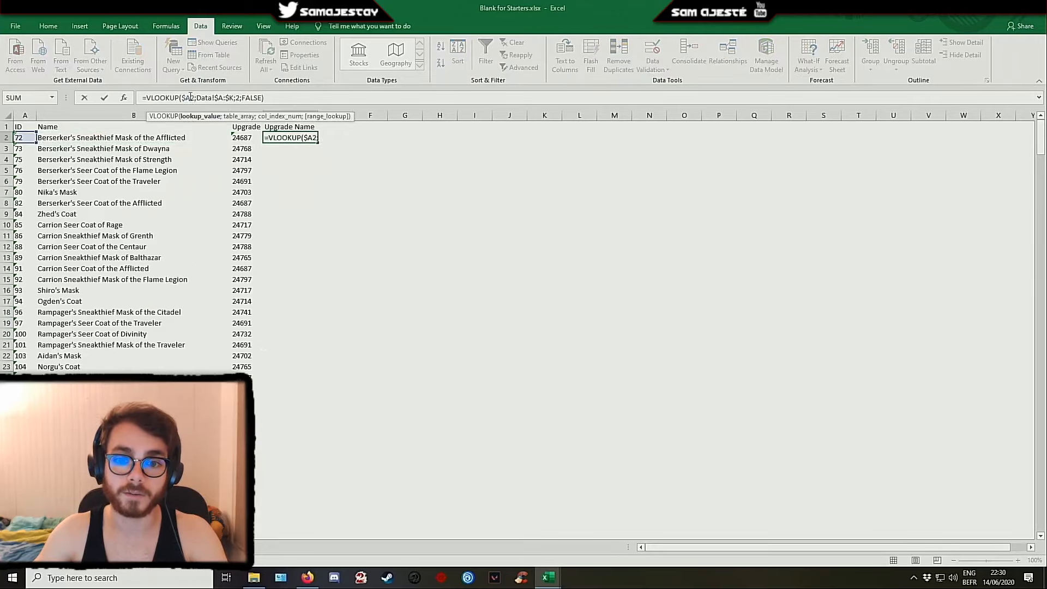
pyautogui.press('BackSpace')
pyautogui.write('C')
pyautogui.press('Return')
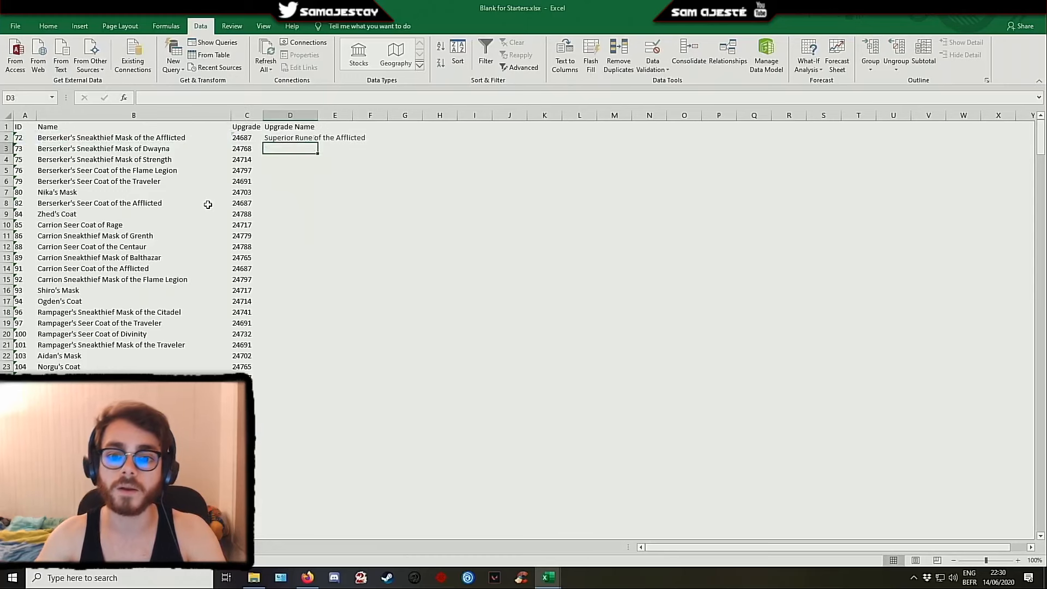
pyautogui.click(305, 139)
pyautogui.doubleClick(321, 144)
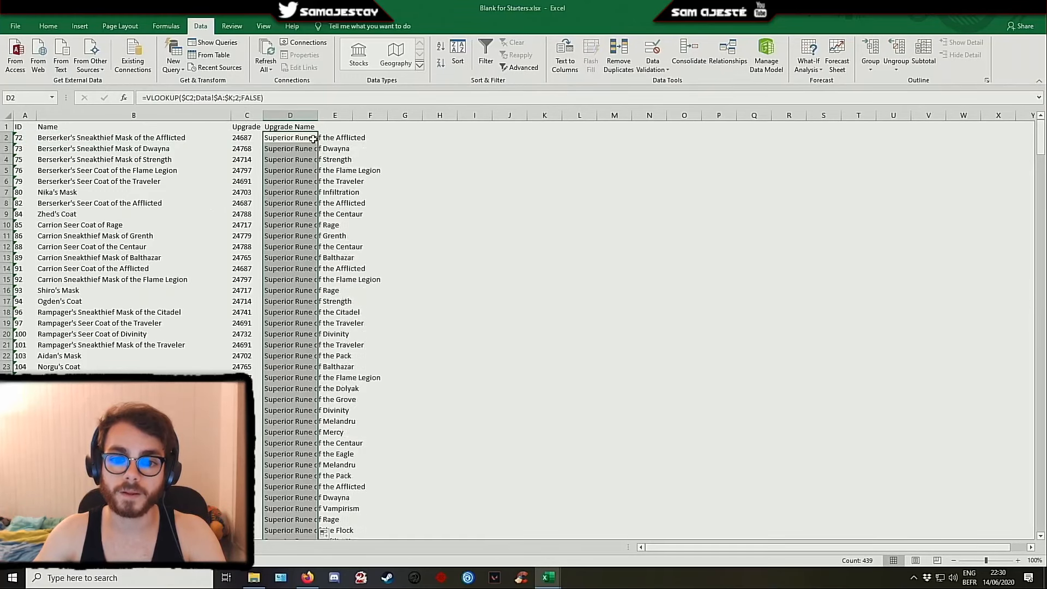
# Autofit the widths of columns A through D to their contents
pyautogui.moveTo(24, 115); pyautogui.dragTo(312, 115)
pyautogui.doubleClick(317, 115)
pyautogui.click(435, 328)
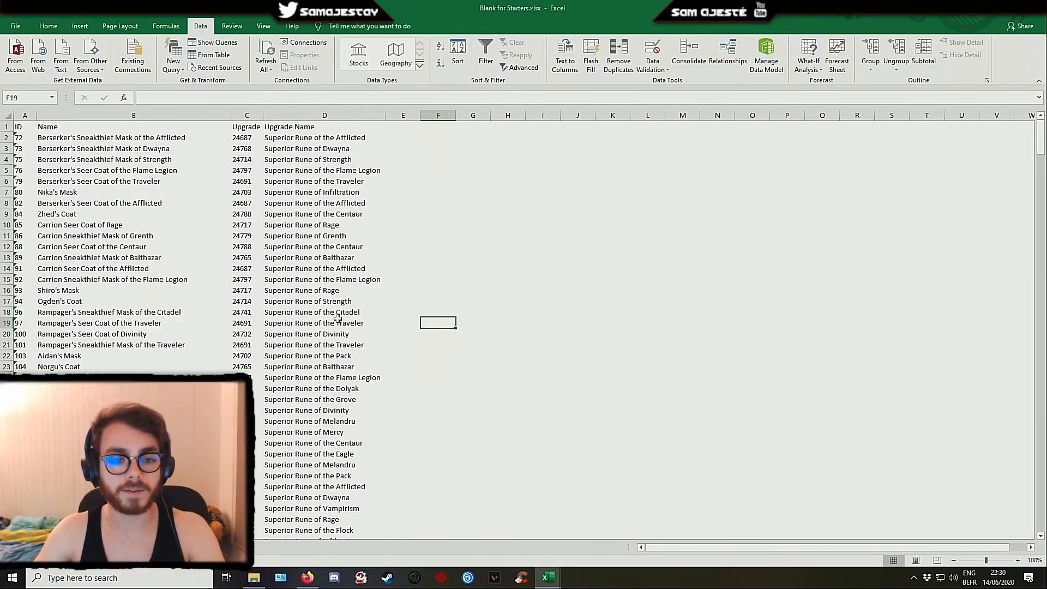
# Examine the VLOOKUP formulas in the Name and Upgrade Name columns and look through the listed rows
pyautogui.click(89, 148)
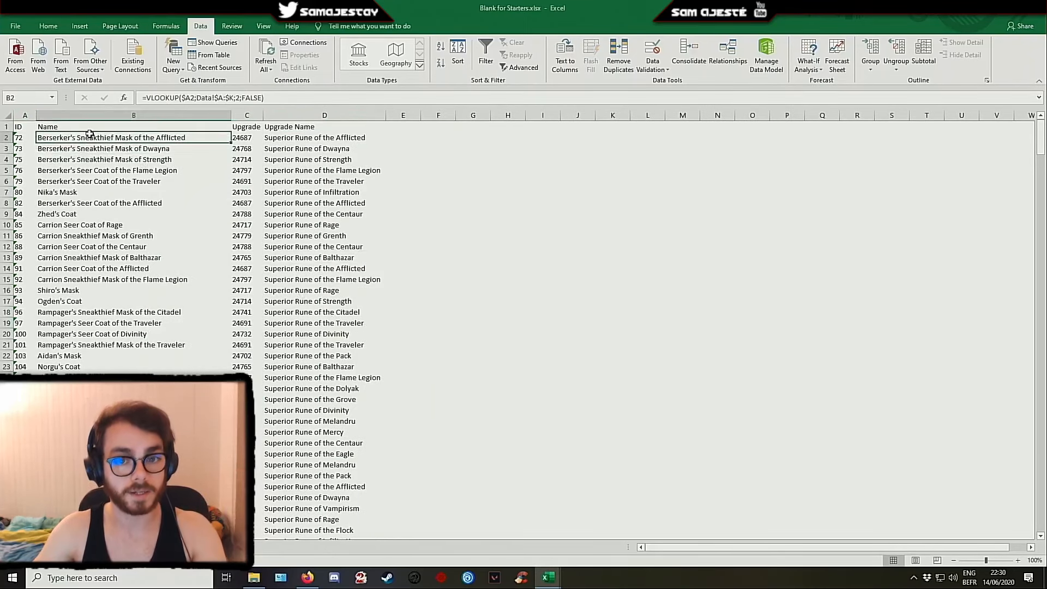
pyautogui.click(317, 138)
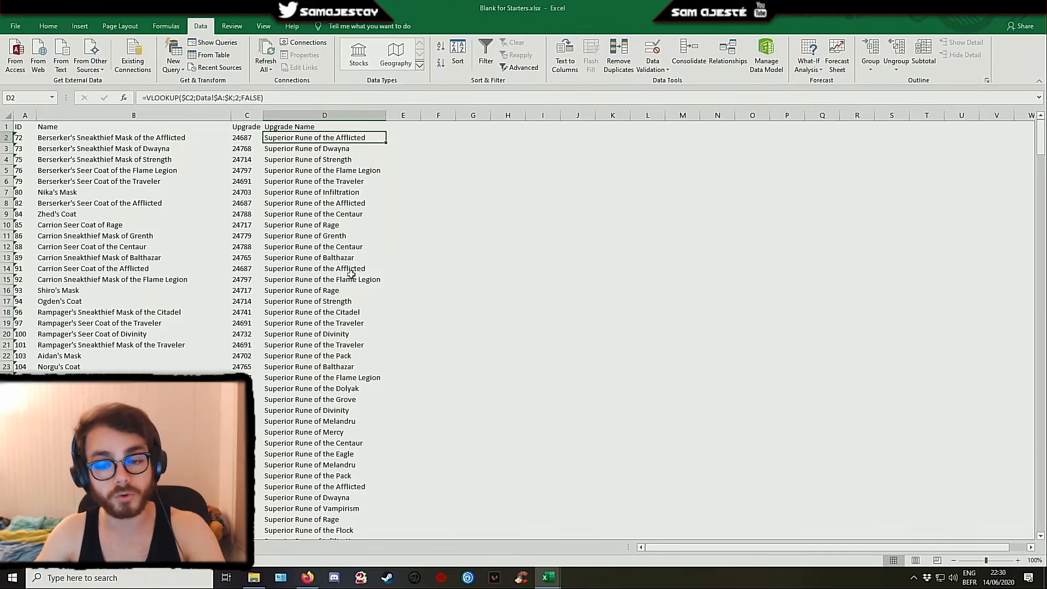
pyautogui.scroll(-8, 358, 295)
pyautogui.scroll(-20, 358, 295)
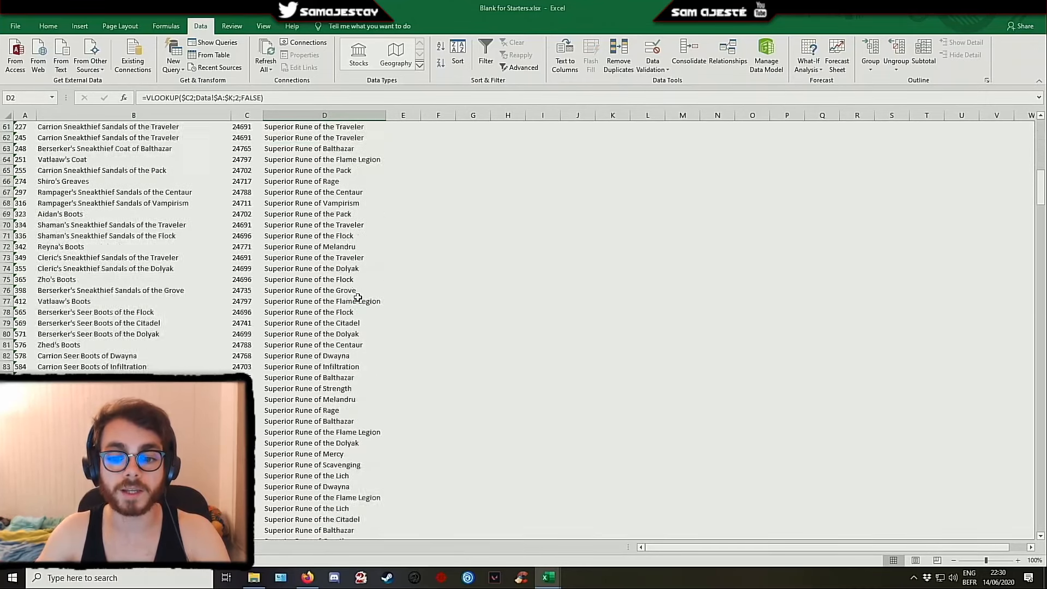
pyautogui.moveTo(1040, 218); pyautogui.dragTo(1041, 131)
pyautogui.click(51, 141)
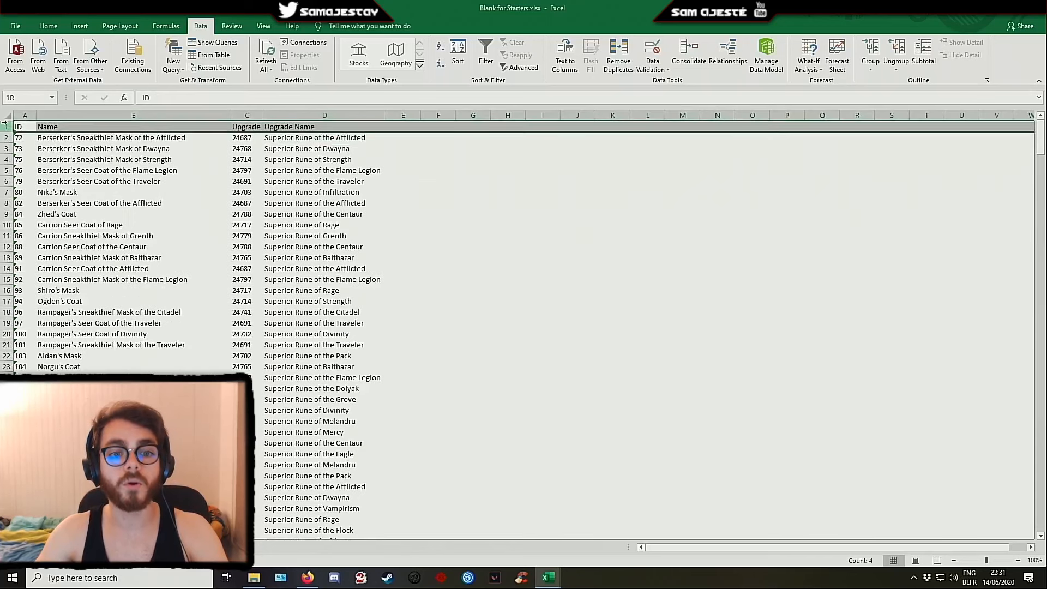
pyautogui.click(16, 126)
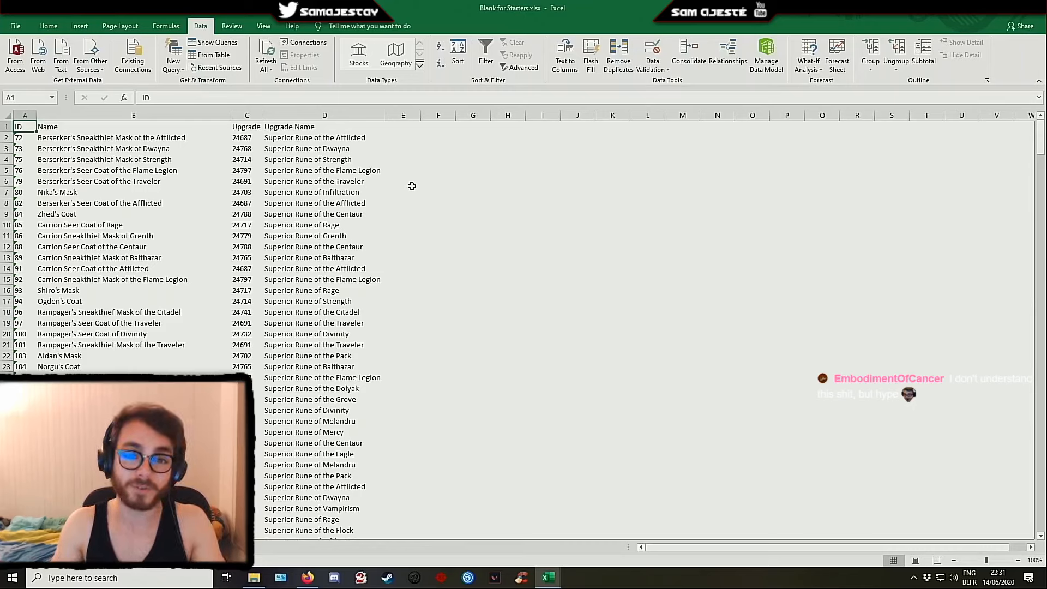
pyautogui.click(412, 139)
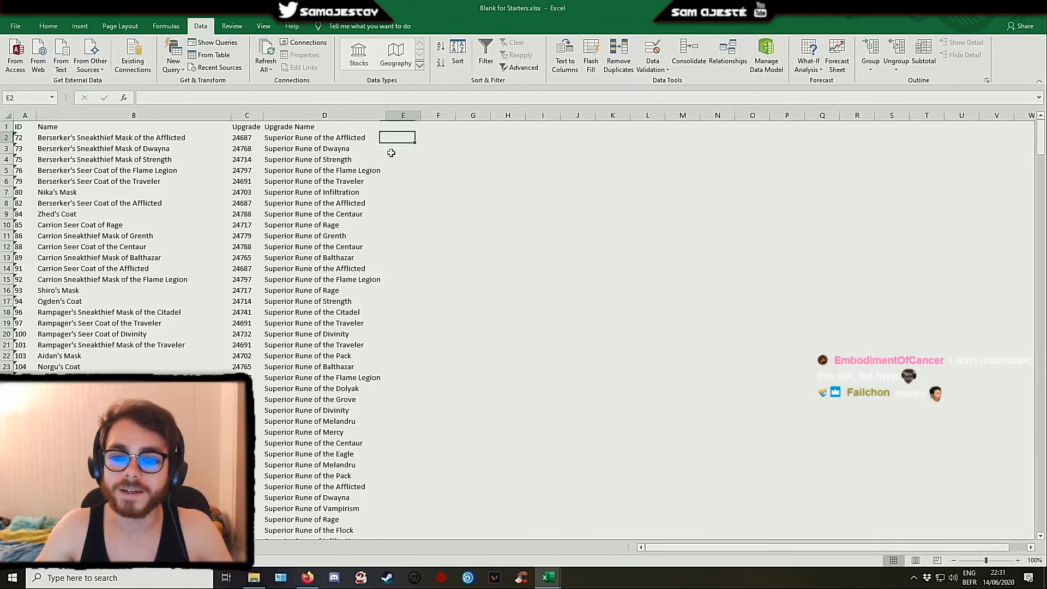
pyautogui.click(403, 126)
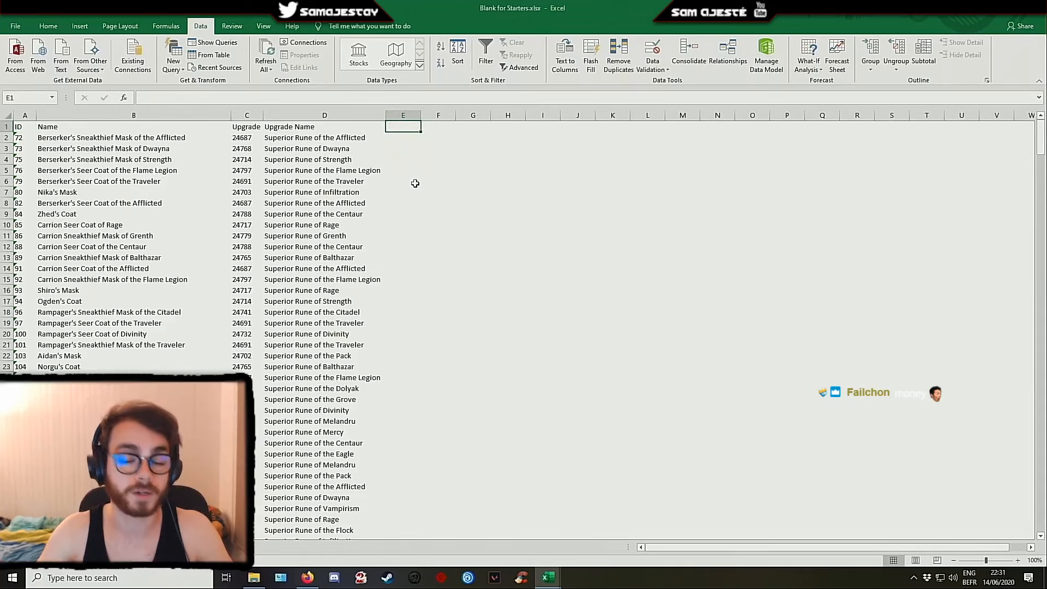
pyautogui.click(297, 138)
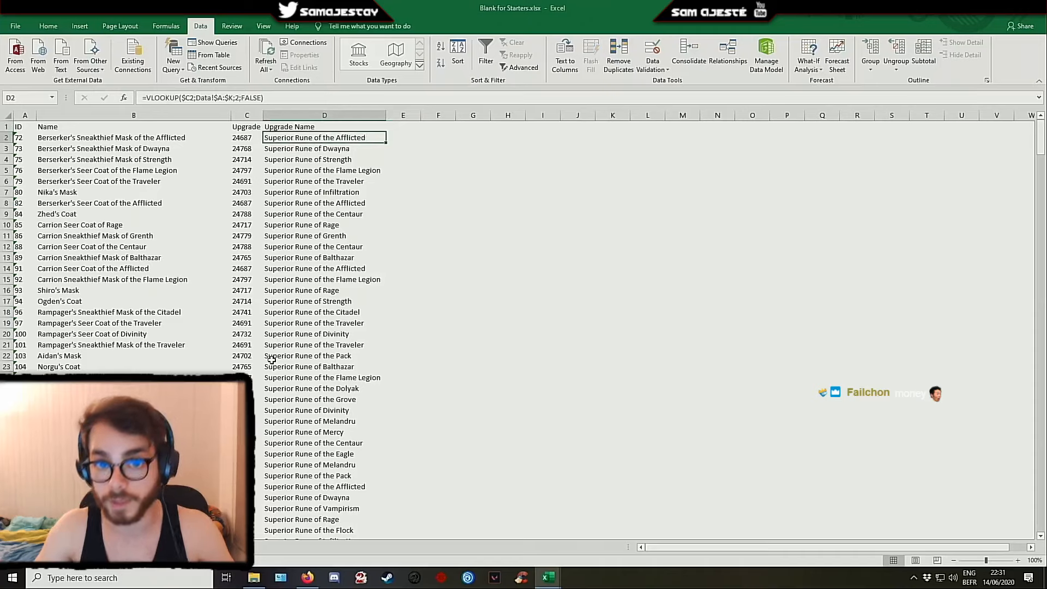
pyautogui.click(70, 136)
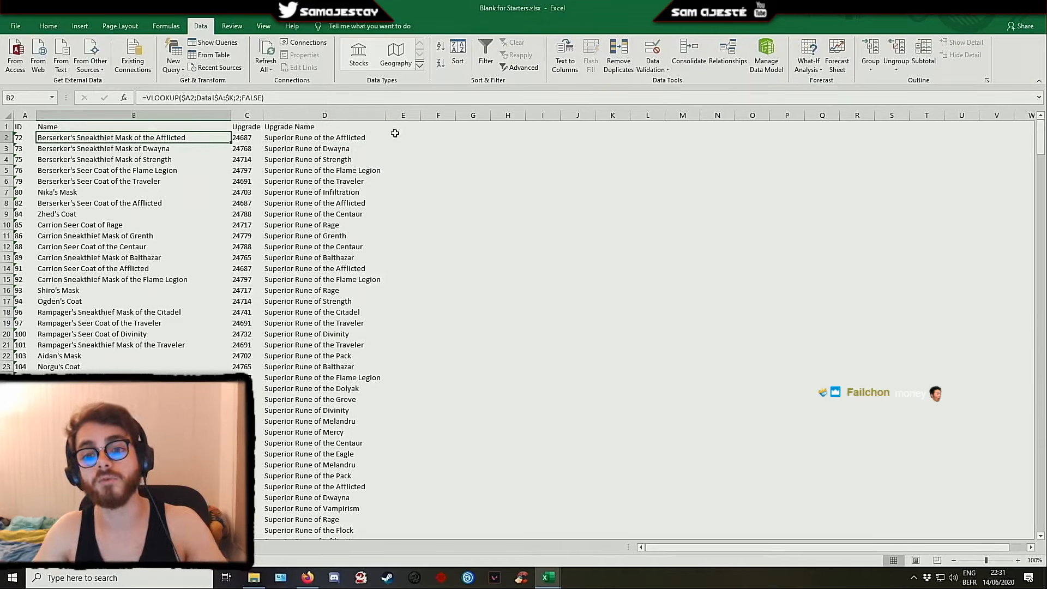
pyautogui.click(380, 138)
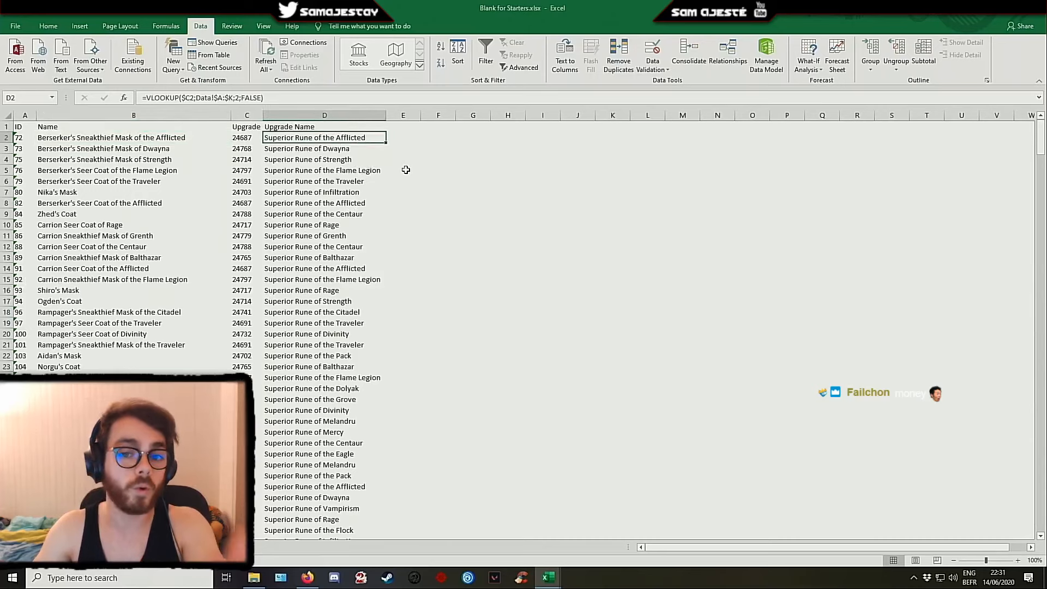
# Add an Item_Price header in cell E1 and widen column E to fit it
pyautogui.click(399, 125)
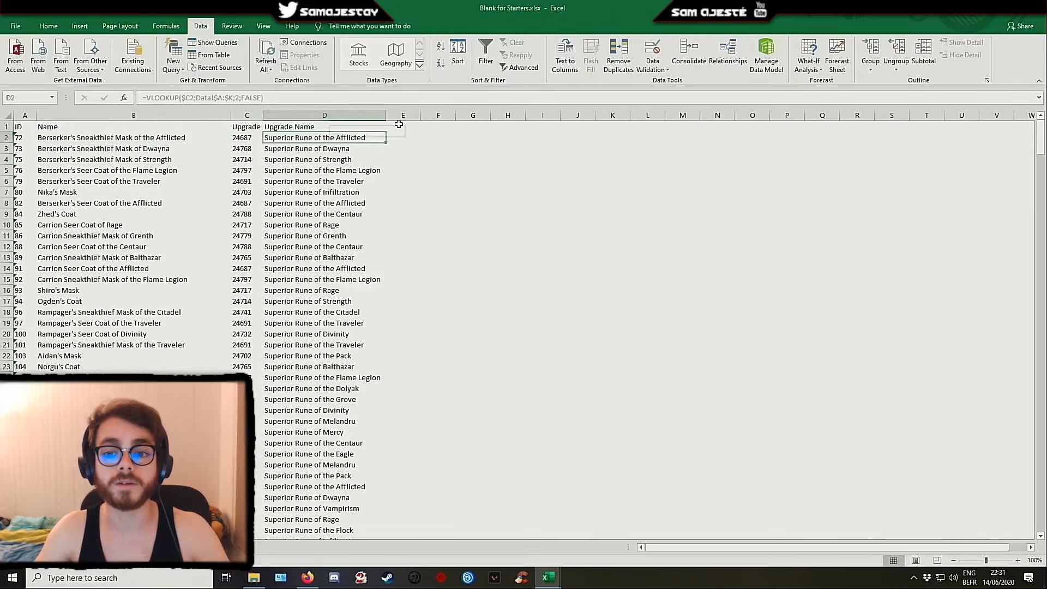
pyautogui.write('Item')
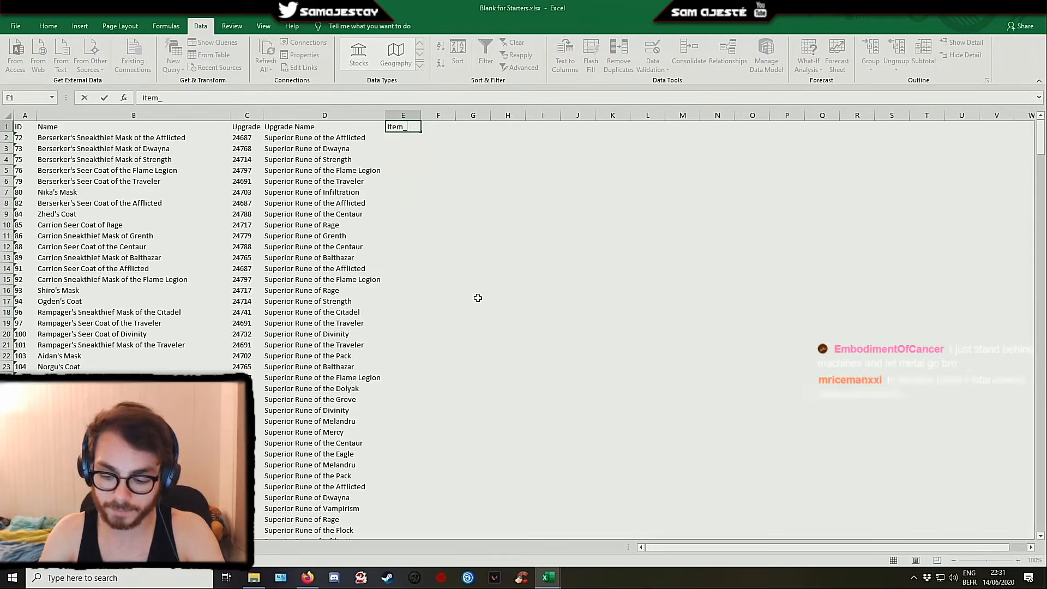
pyautogui.write('_Price')
pyautogui.press('Tab')
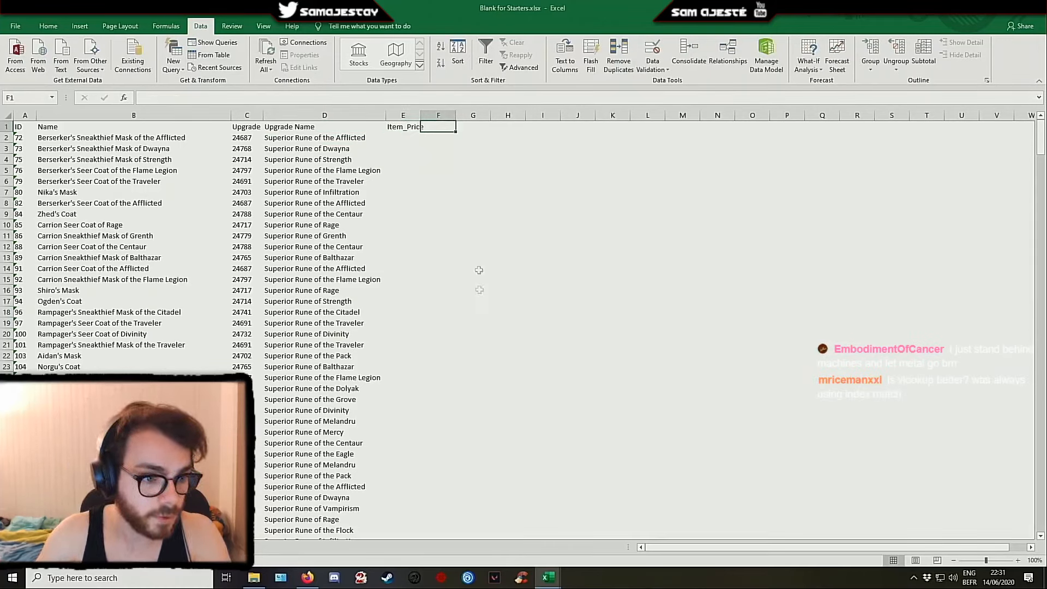
pyautogui.moveTo(420, 115); pyautogui.dragTo(426, 115)
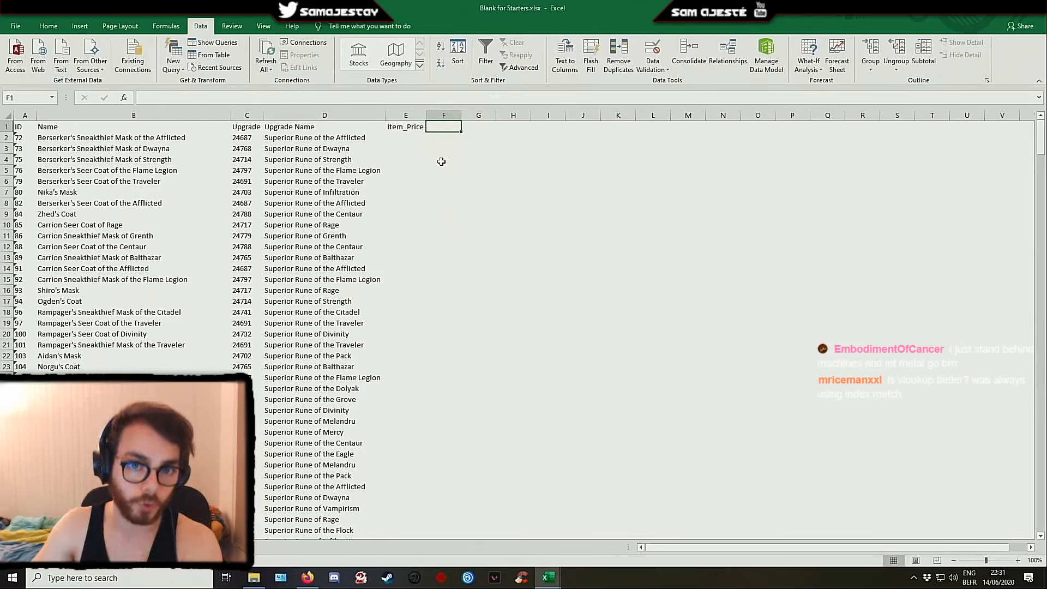
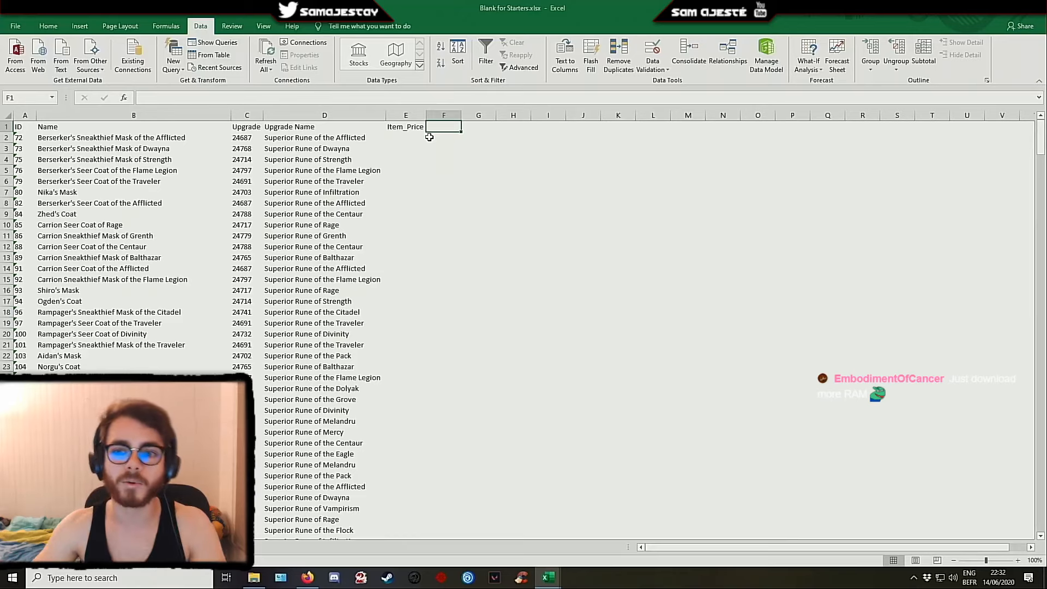
# Change the header in cell E1 to Armor_Price
pyautogui.click(399, 129)
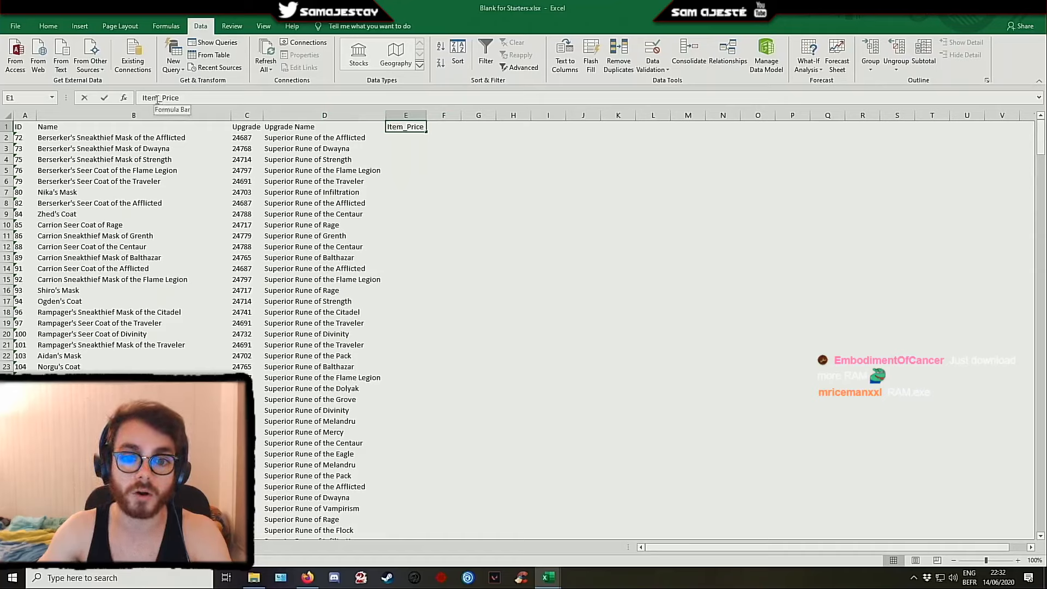
pyautogui.moveTo(157, 99); pyautogui.dragTo(132, 102)
pyautogui.write('Armor')
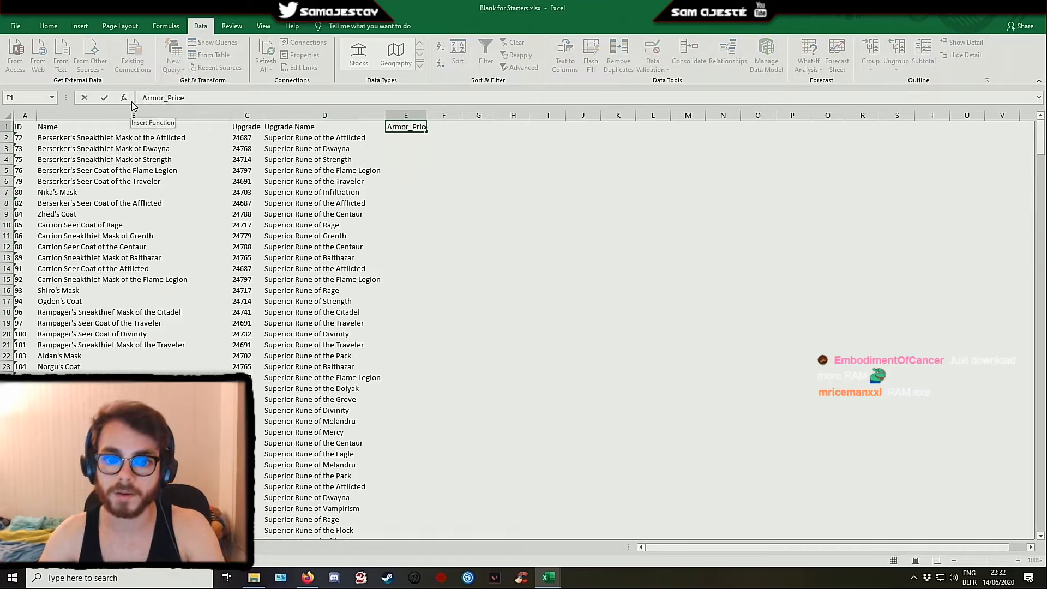
pyautogui.press('Tab')
# Add an Upgrade_Value header in cell F1 and fit the widths of columns E and F to their headers
pyautogui.write('Upgrade_')
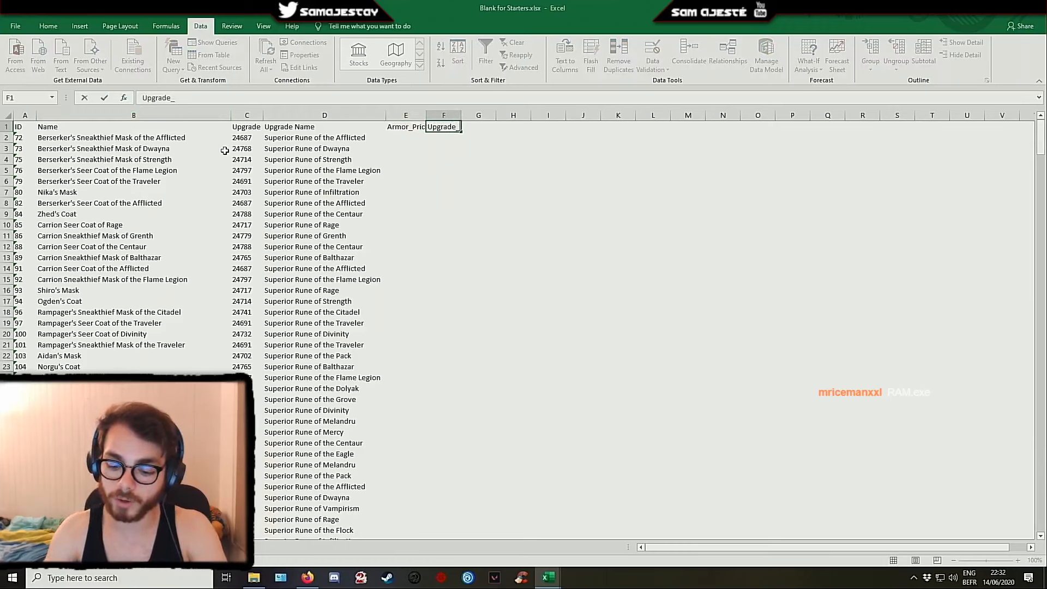
pyautogui.write('Value')
pyautogui.press('Return')
pyautogui.doubleClick(430, 115)
pyautogui.press('Up')
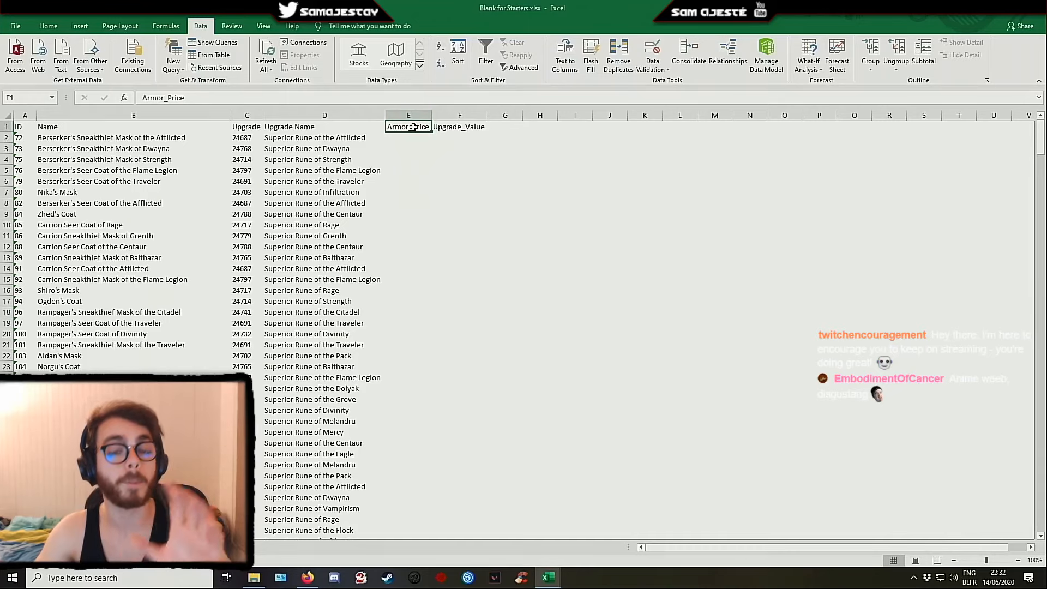
# Copy the VLOOKUP formula from the first Name cell, B2, into the first Armor_Price cell, E2
pyautogui.click(449, 127)
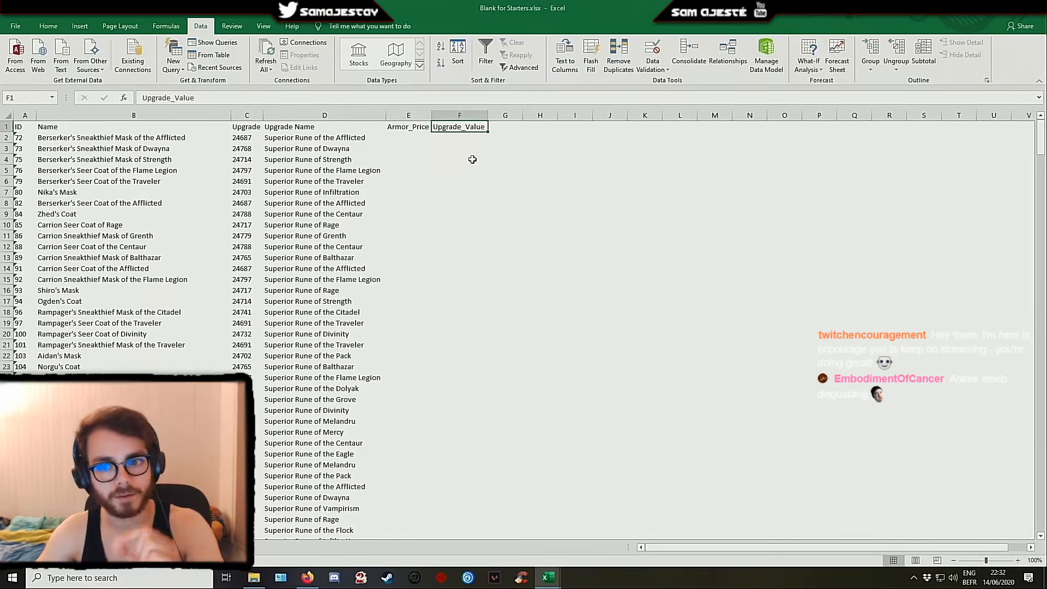
pyautogui.press('Left')
pyautogui.click(417, 140)
pyautogui.click(100, 139)
pyautogui.click(311, 137)
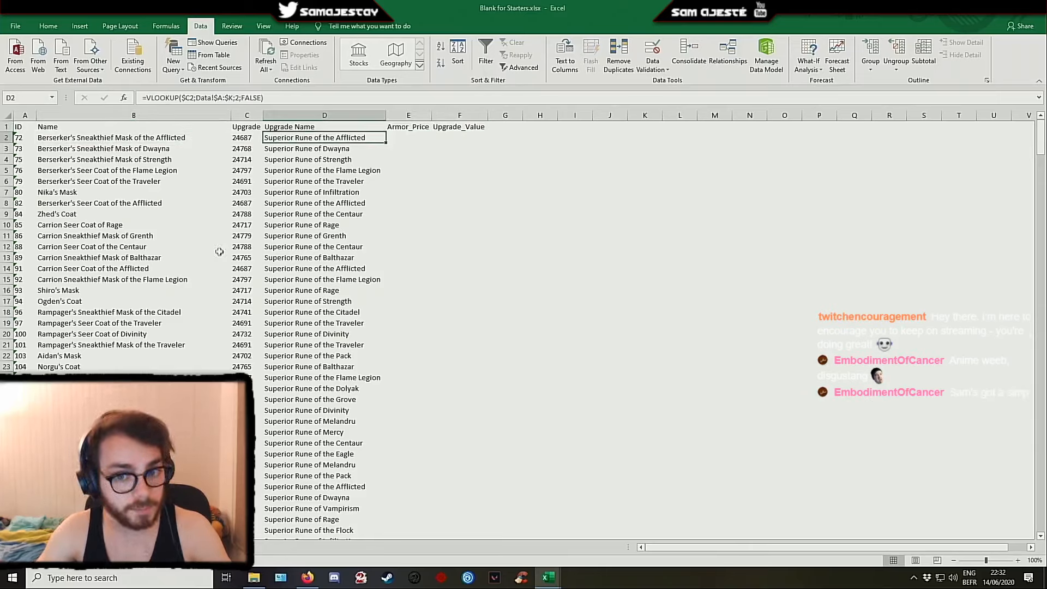
pyautogui.click(120, 137)
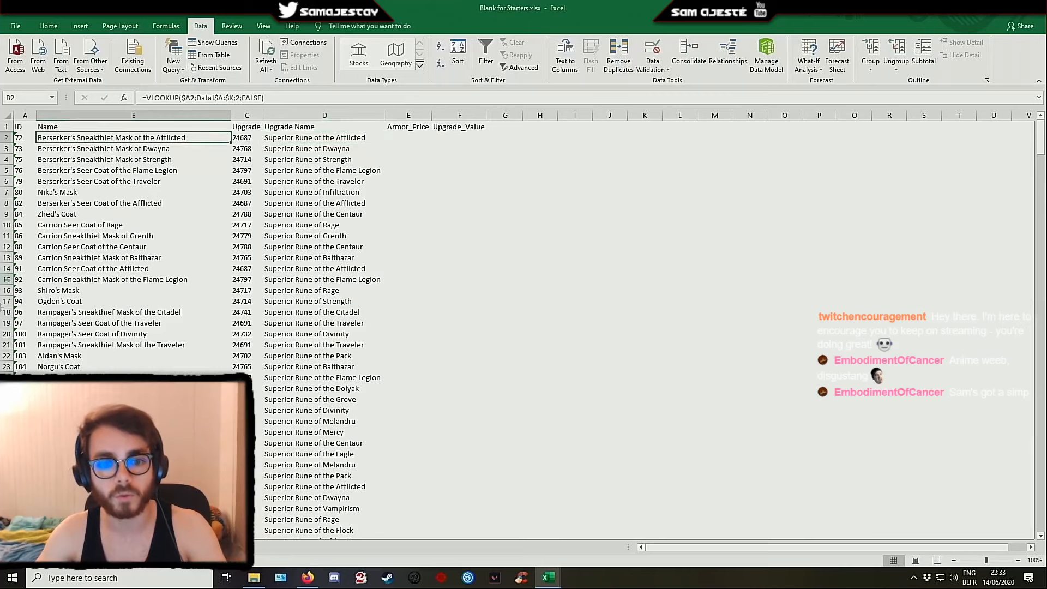
pyautogui.hotkey('ctrl', 'c')
pyautogui.click(401, 136)
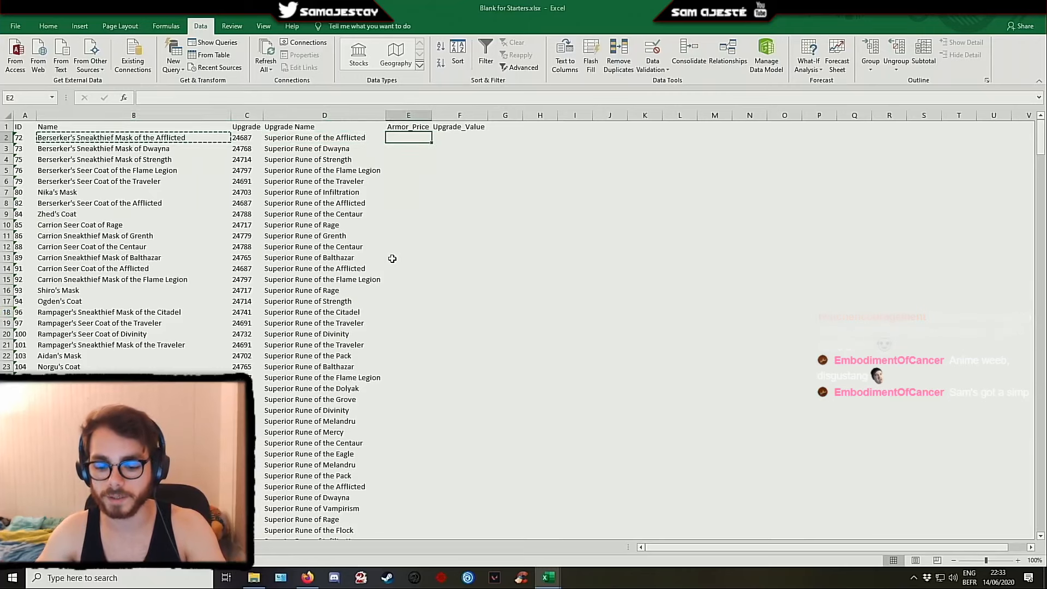
pyautogui.hotkey('ctrl', 'v')
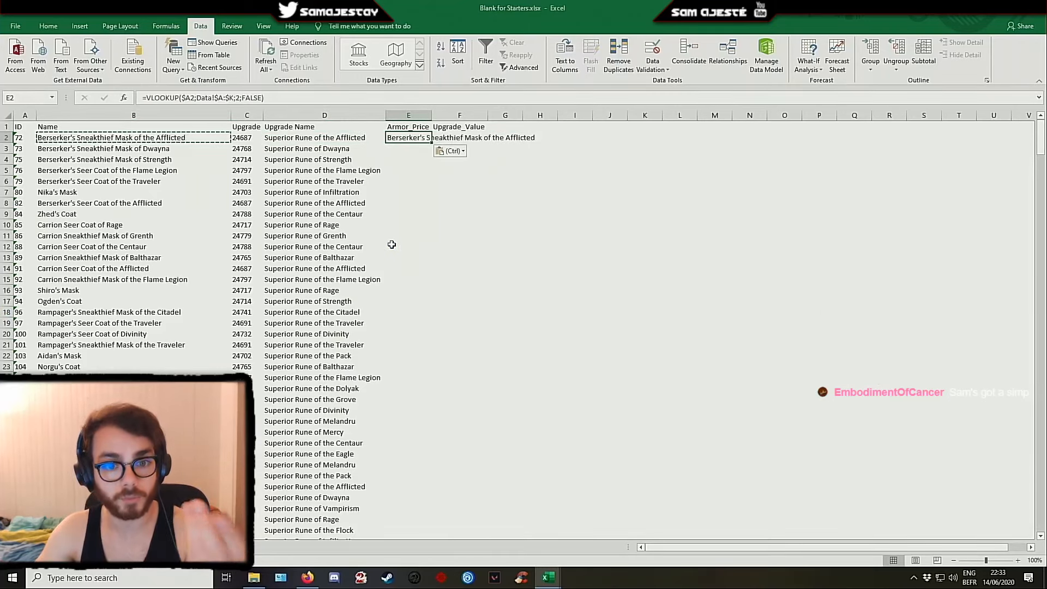
# Check the position of the buy_price column on the Data sheet and set the column index in E2's VLOOKUP to 8
pyautogui.click(82, 548)
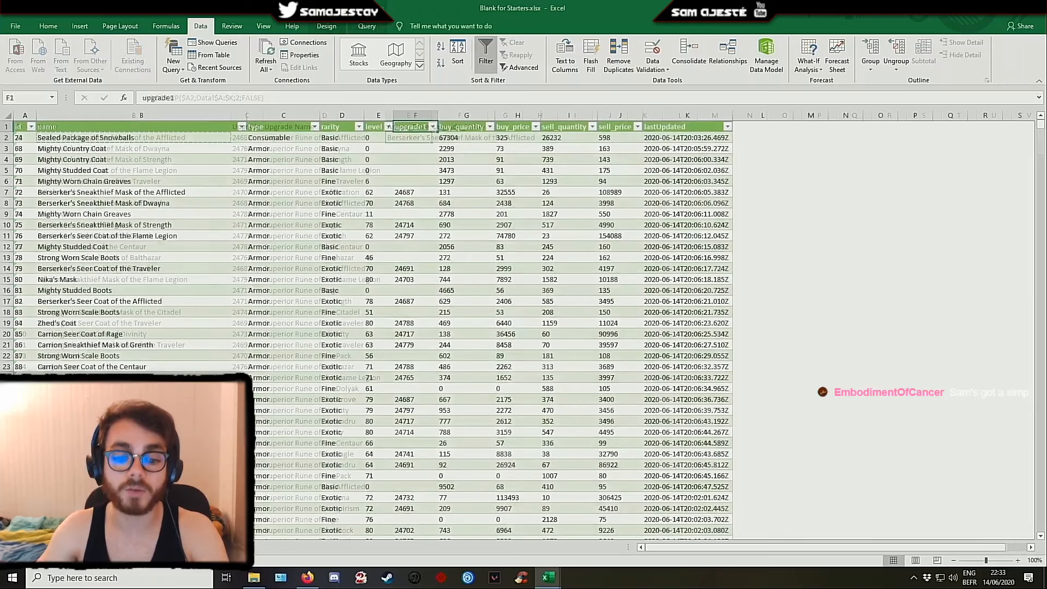
pyautogui.click(511, 137)
pyautogui.moveTo(517, 114); pyautogui.dragTo(24, 137)
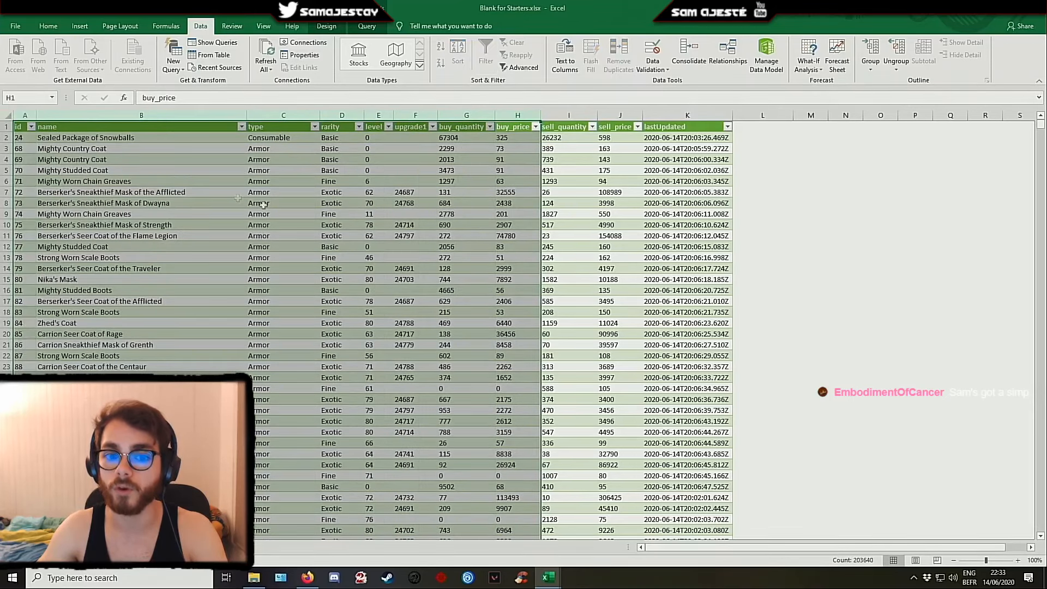
pyautogui.click(24, 137)
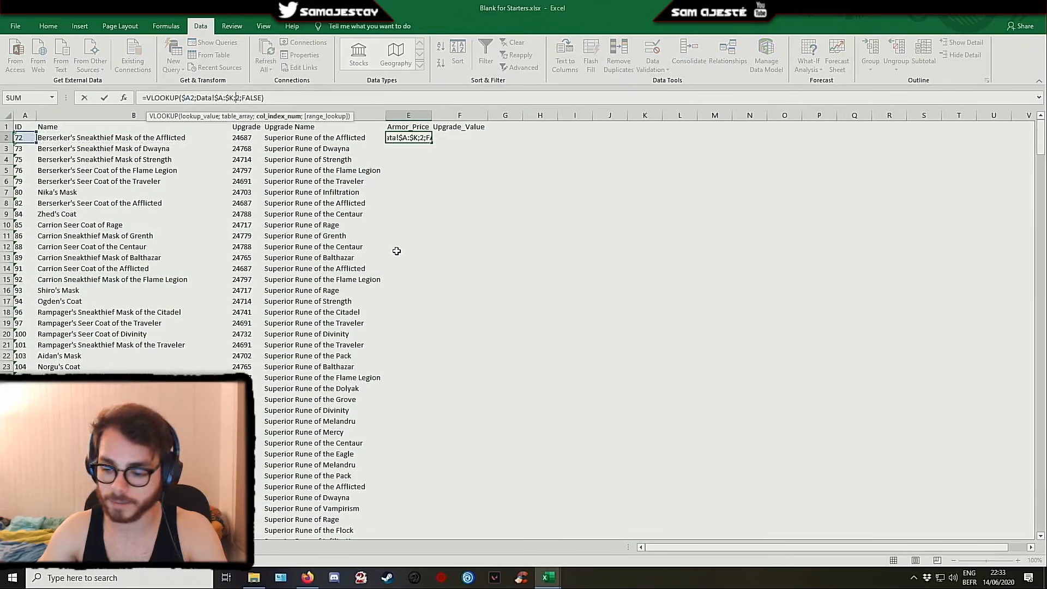
pyautogui.press('Return')
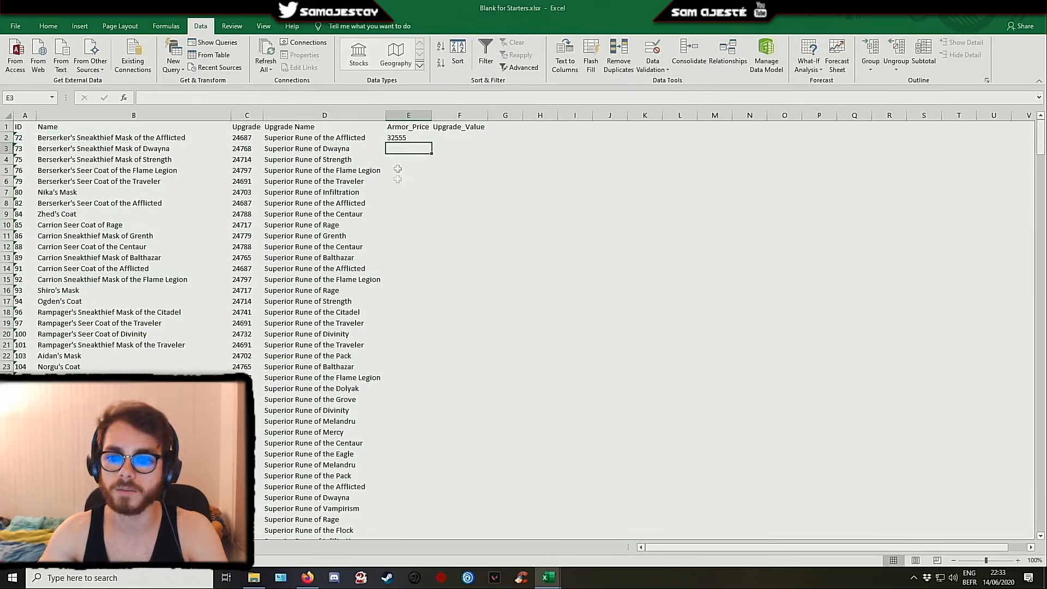
# Fill the VLOOKUP formula from E2 down the Armor_Price column for all listed items and review the filled rows
pyautogui.click(402, 139)
pyautogui.doubleClick(431, 144)
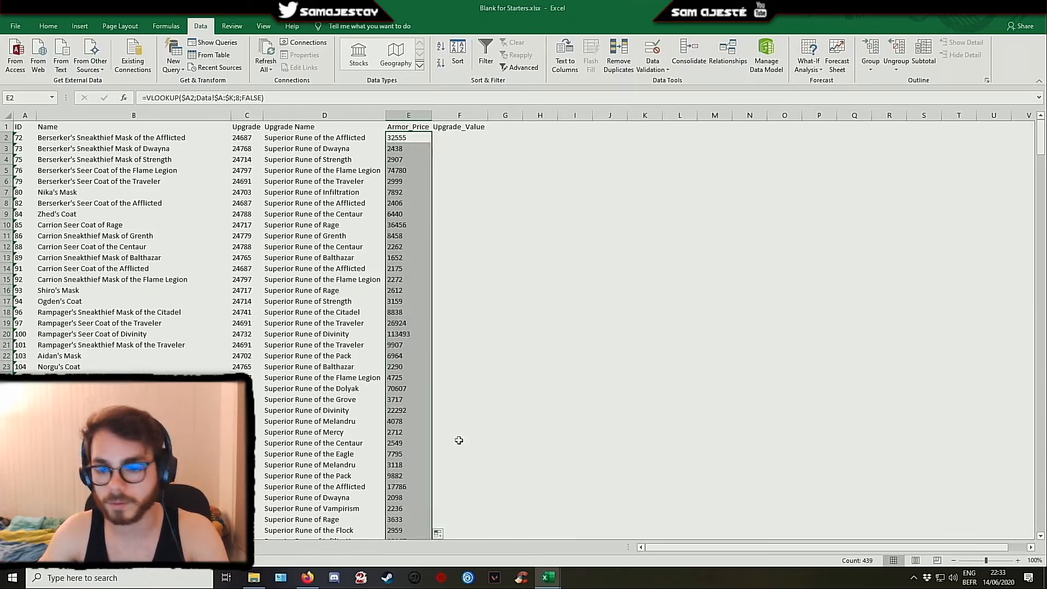
pyautogui.click(410, 137)
pyautogui.scroll(-13, 446, 289)
pyautogui.scroll(-17, 446, 290)
pyautogui.scroll(-8, 446, 290)
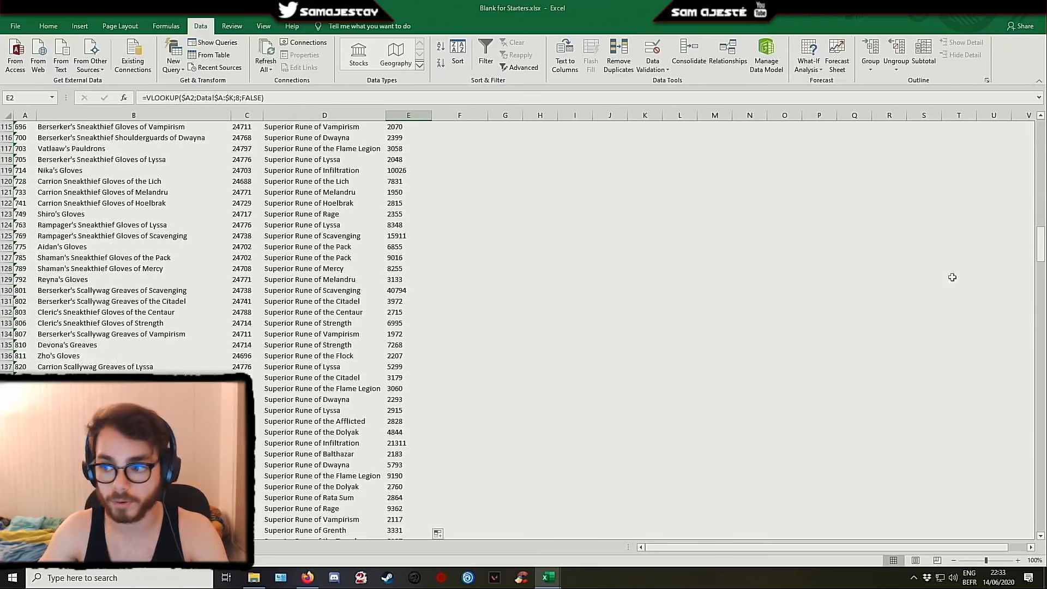
pyautogui.scroll(20, 1032, 245)
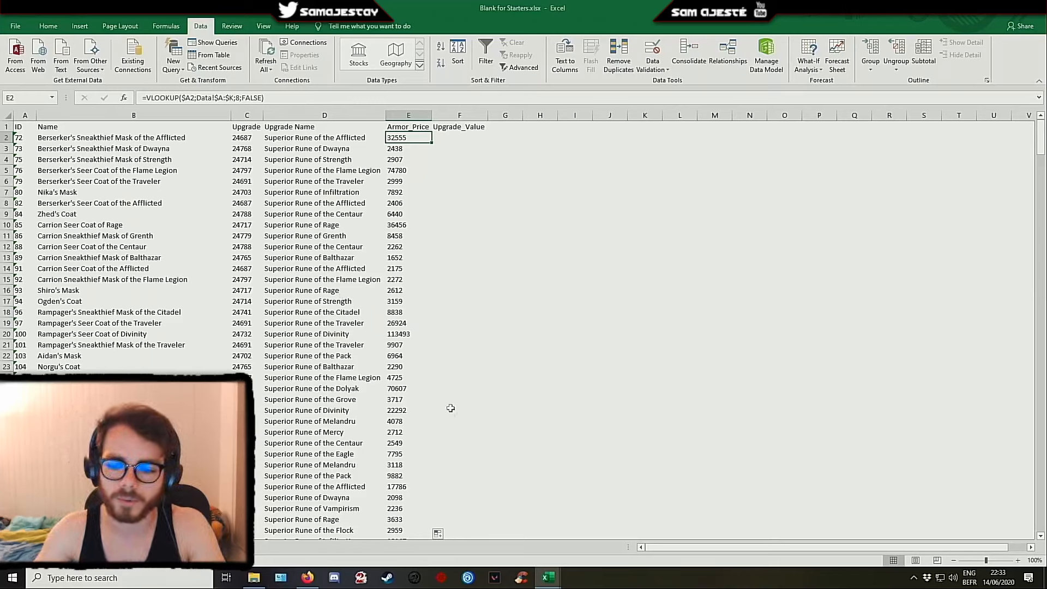
# Switch to the The Forgemaster.xlsx workbook and look up the custom number format code of the first Profit Per SS cell, J3
pyautogui.click(548, 577)
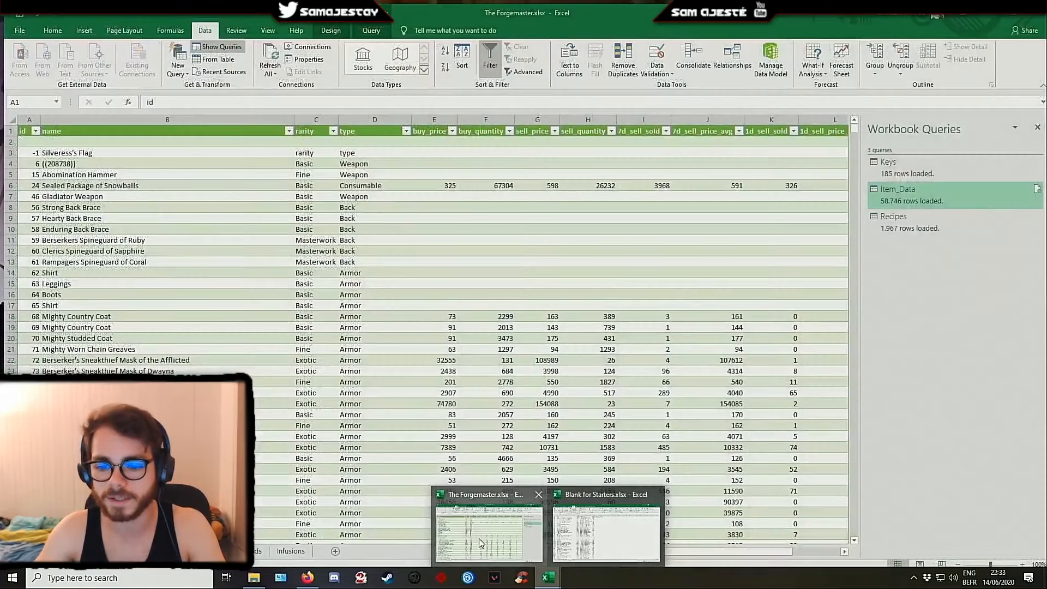
pyautogui.click(480, 534)
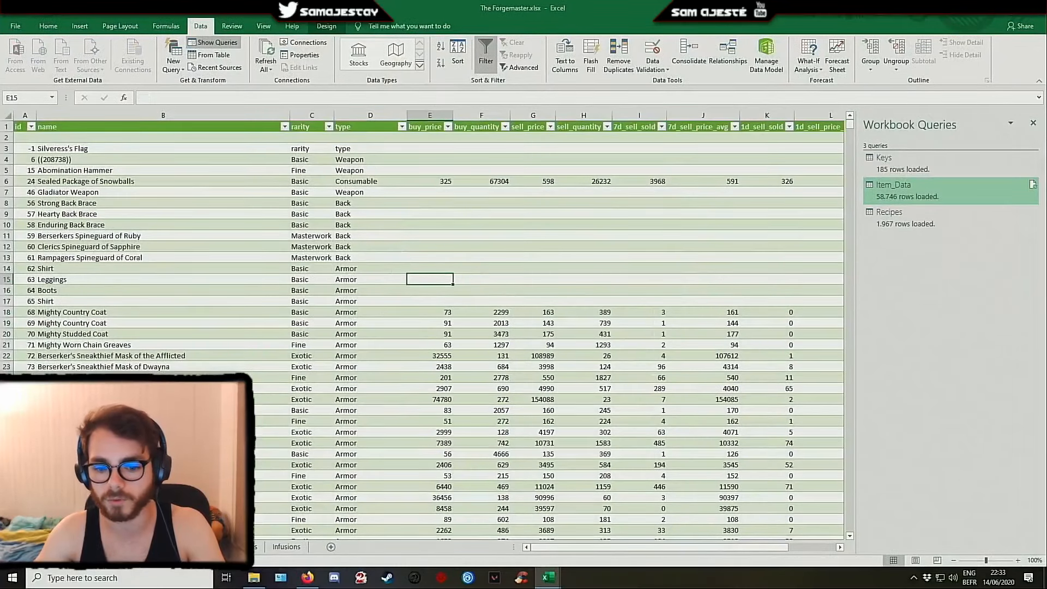
pyautogui.click(186, 547)
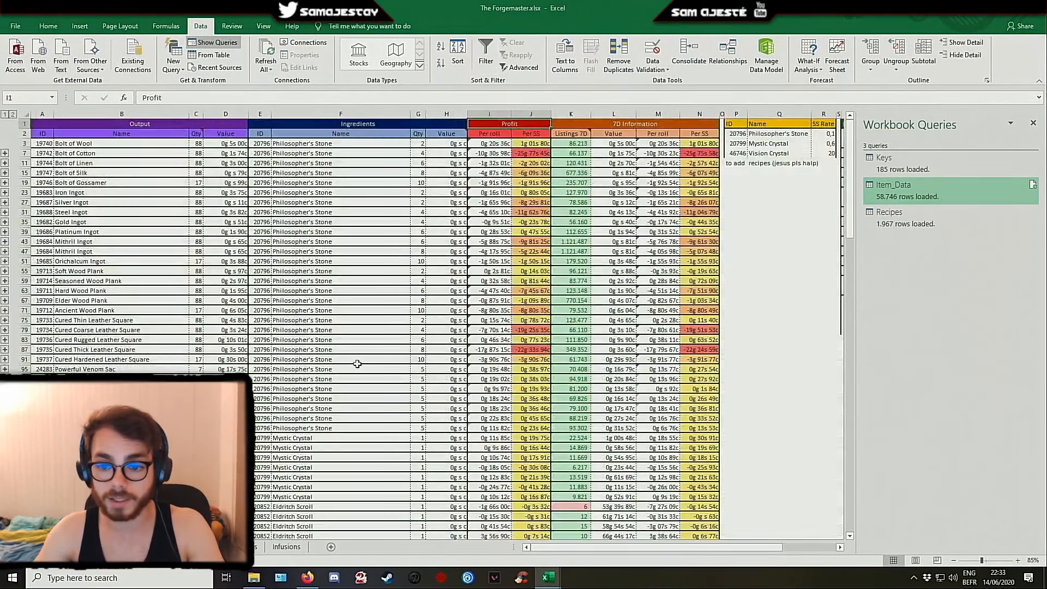
pyautogui.click(532, 142)
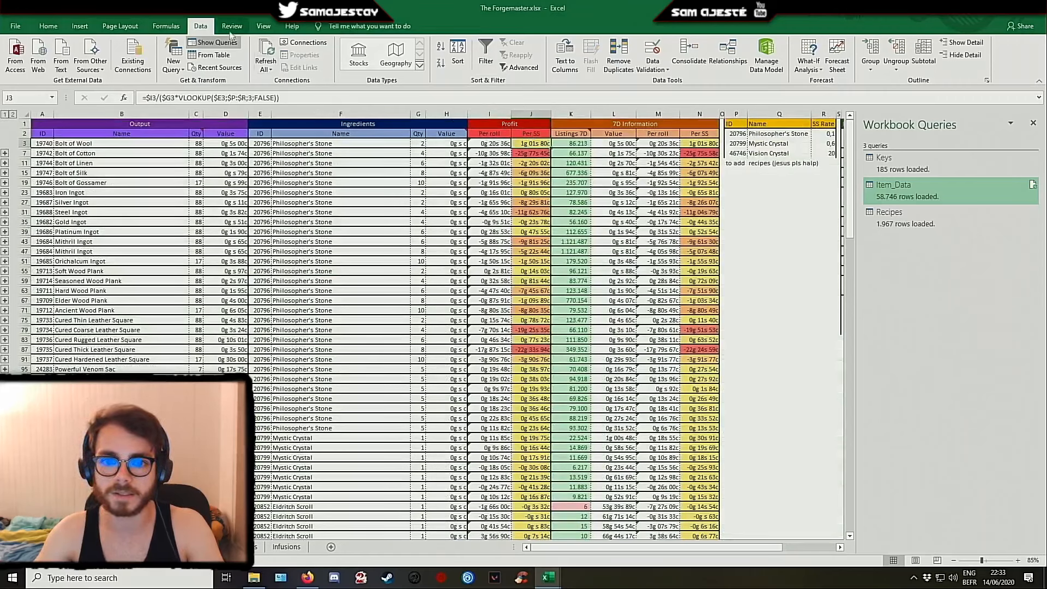
pyautogui.click(48, 26)
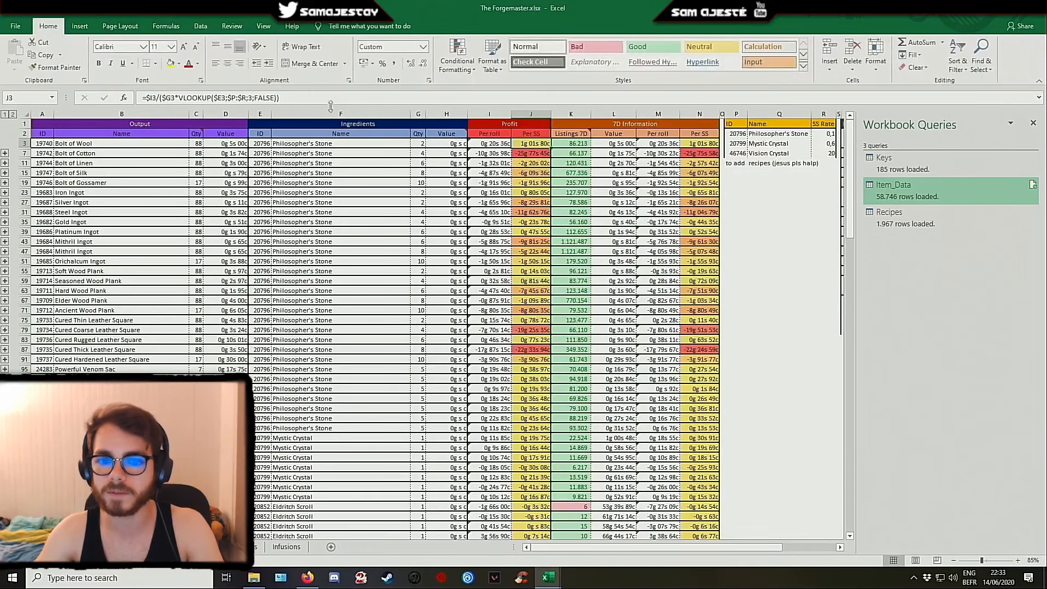
pyautogui.click(423, 47)
pyautogui.click(412, 326)
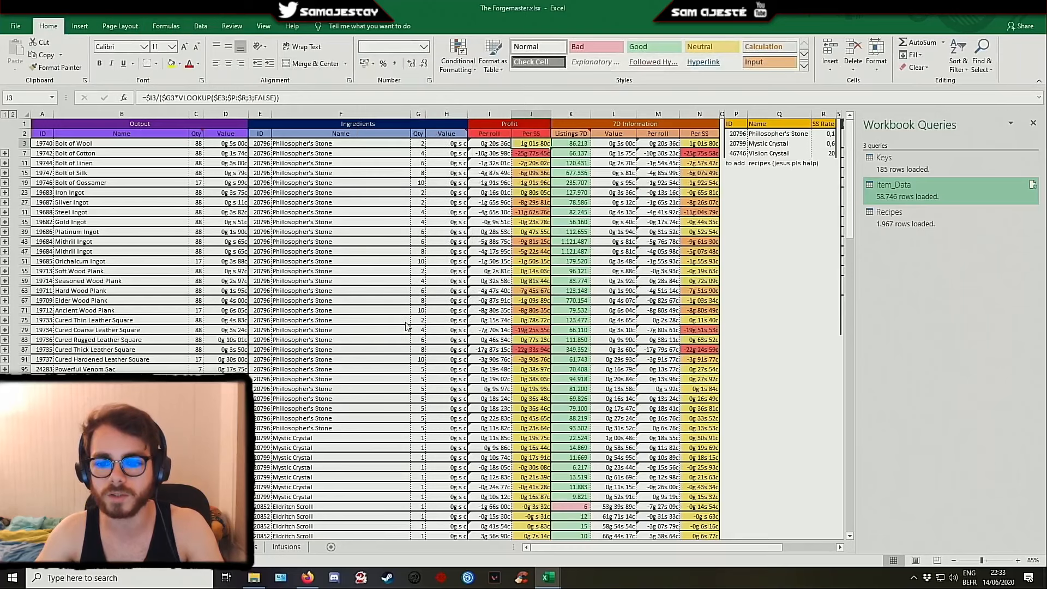
pyautogui.click(368, 222)
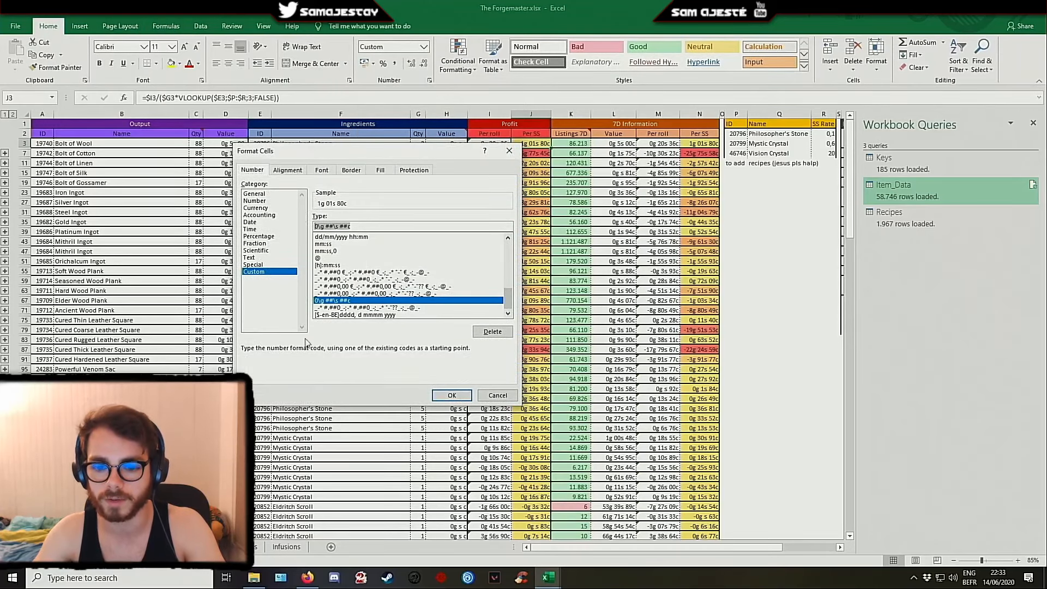
pyautogui.click(509, 151)
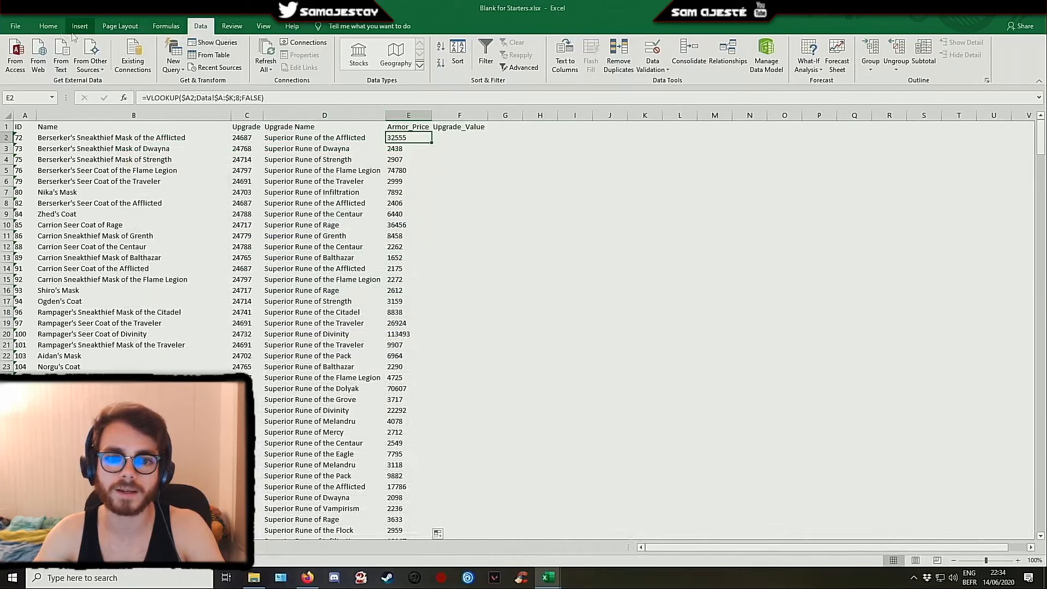
# Apply the custom number format 0\g ##\s ##c to the first Armor_Price cell, E2, in Blank for Starters.xlsx
pyautogui.click(48, 25)
pyautogui.click(424, 46)
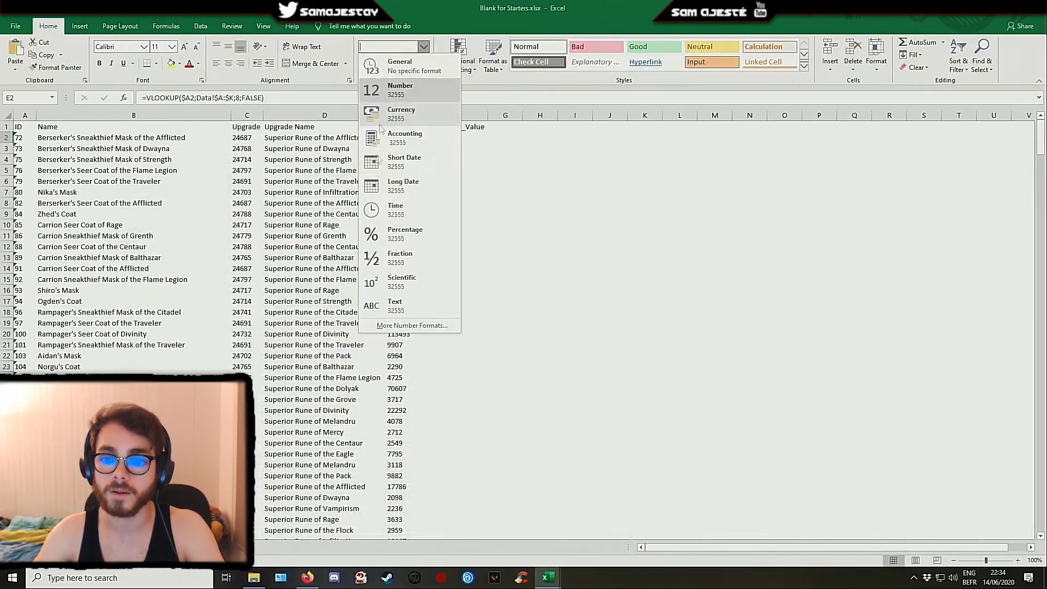
pyautogui.click(413, 326)
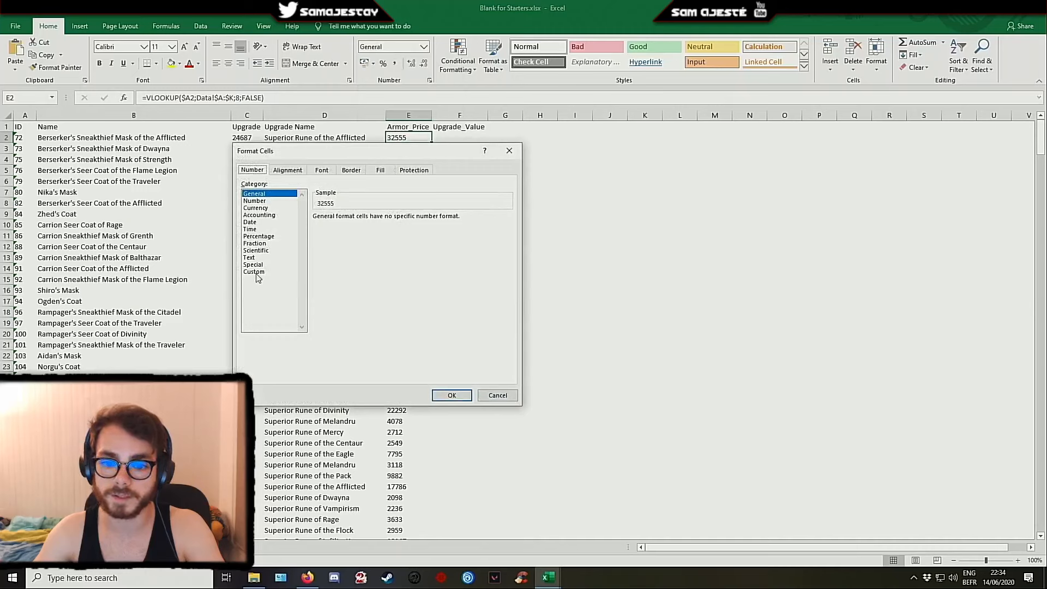
pyautogui.click(255, 272)
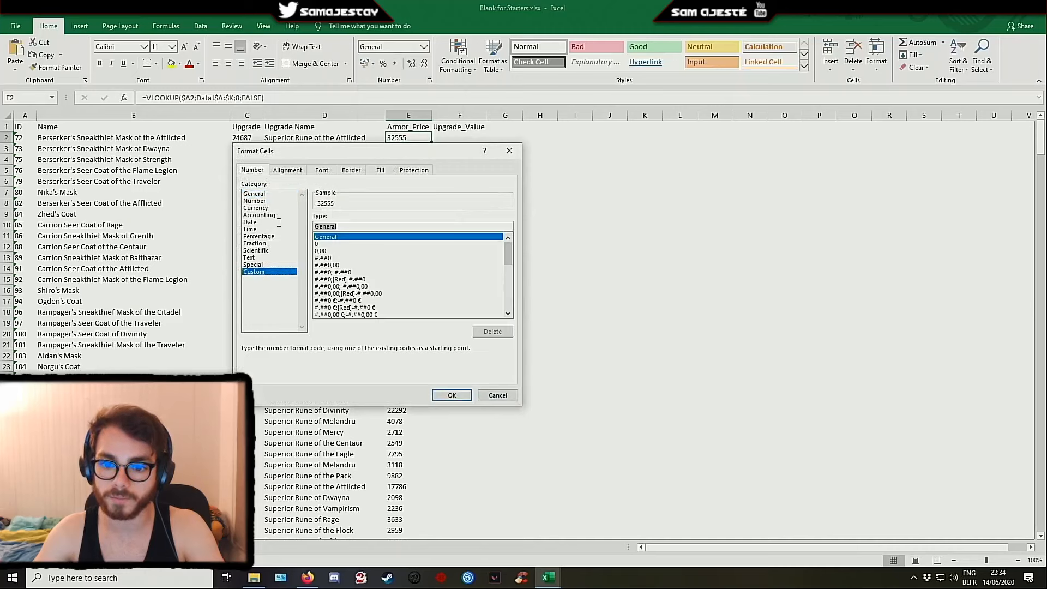
pyautogui.hotkey('ctrl', 'v')
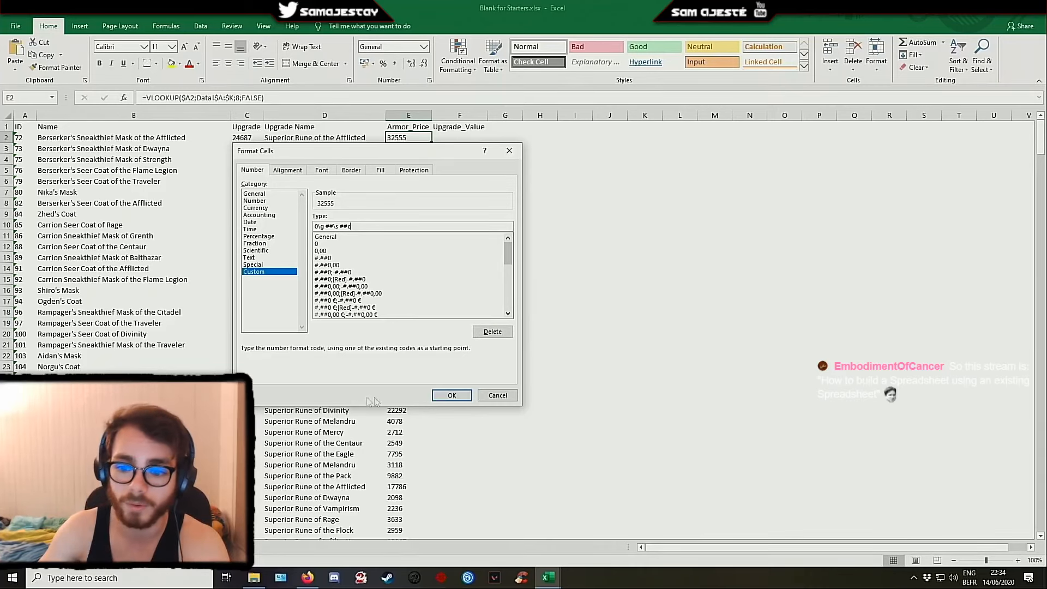
pyautogui.click(440, 397)
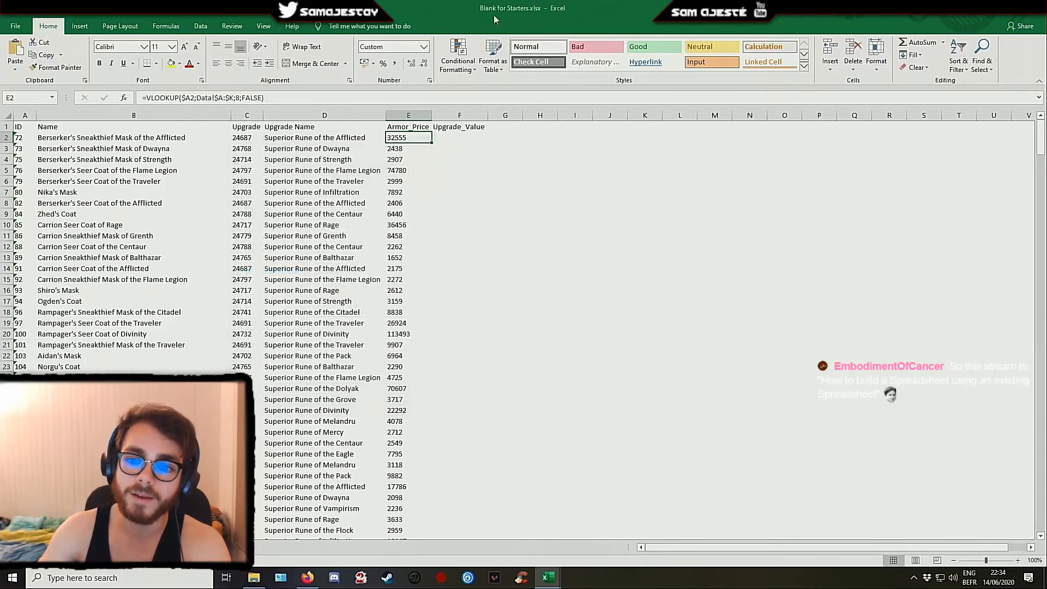
# Recheck the number format settings of cell E2 without changing them
pyautogui.click(424, 48)
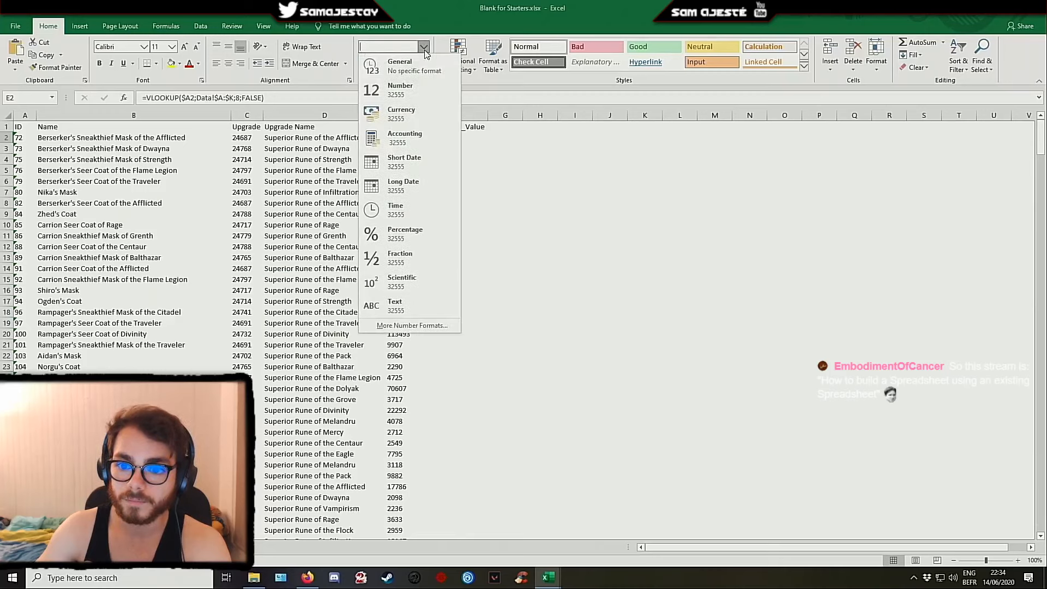
pyautogui.click(408, 323)
pyautogui.press('Escape')
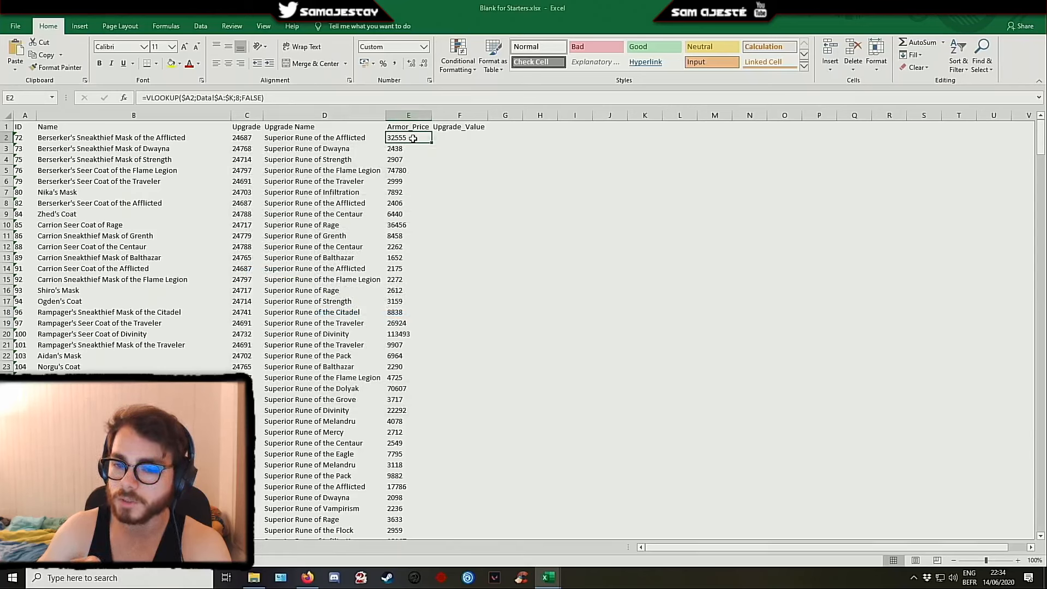
# Try to convert the Armor_Price value in cell E2 with Text to Columns
pyautogui.hotkey('ctrl', 'pagedown')
pyautogui.hotkey('ctrl', 'pageup')
pyautogui.click(410, 114)
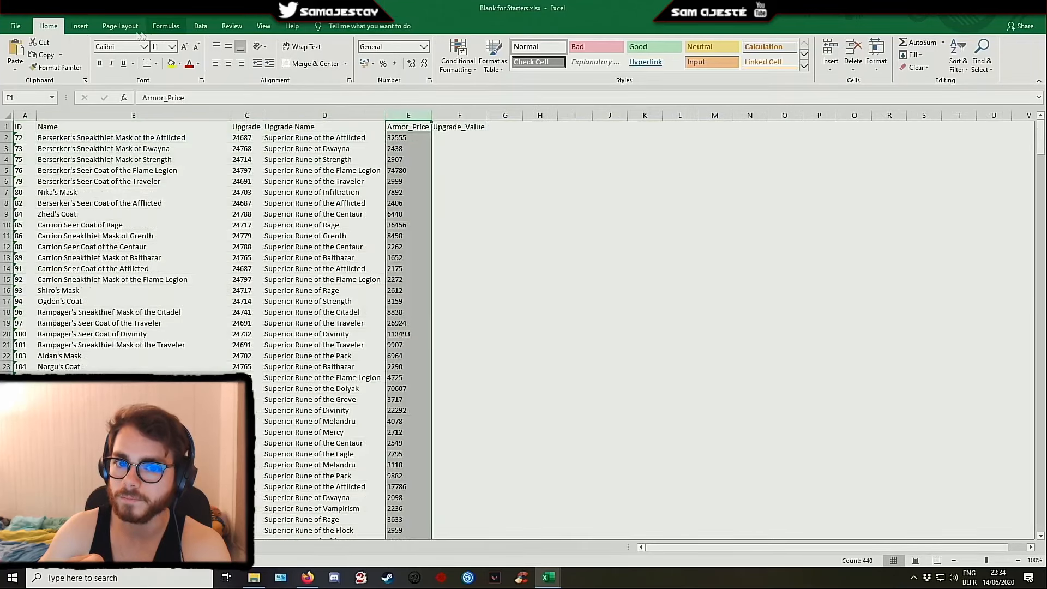
pyautogui.click(201, 26)
pyautogui.click(424, 137)
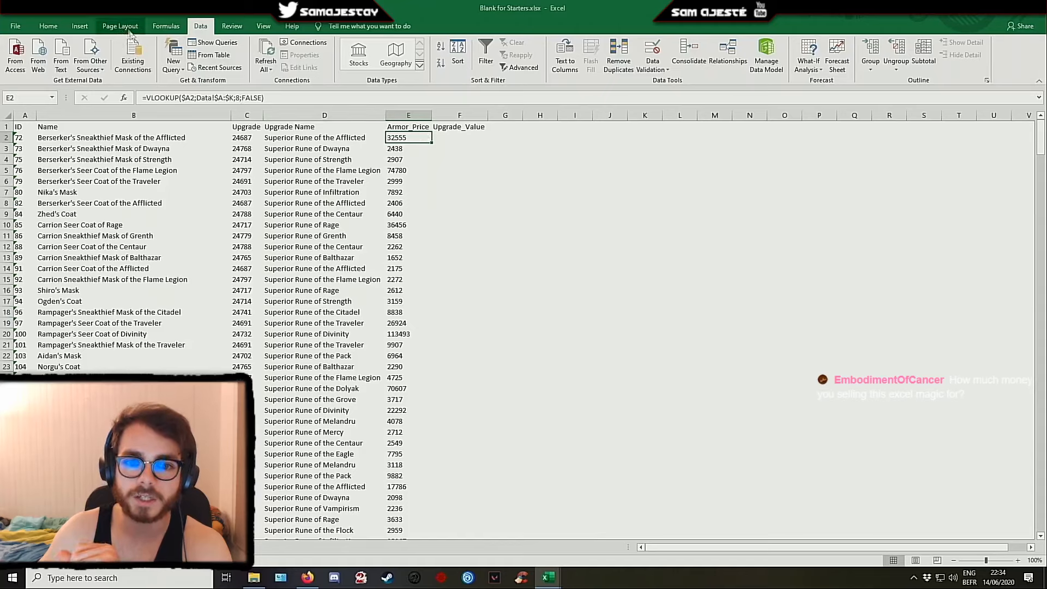
pyautogui.click(565, 54)
pyautogui.click(491, 376)
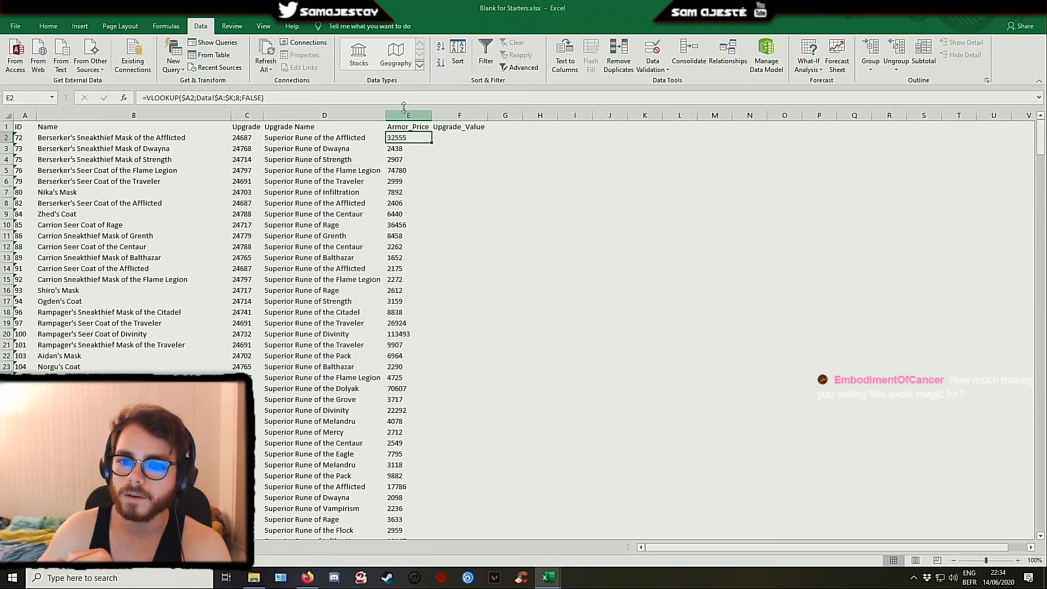
# Reapply the custom number format 0\g ##\s ##c to cell E2
pyautogui.click(48, 25)
pyautogui.click(423, 46)
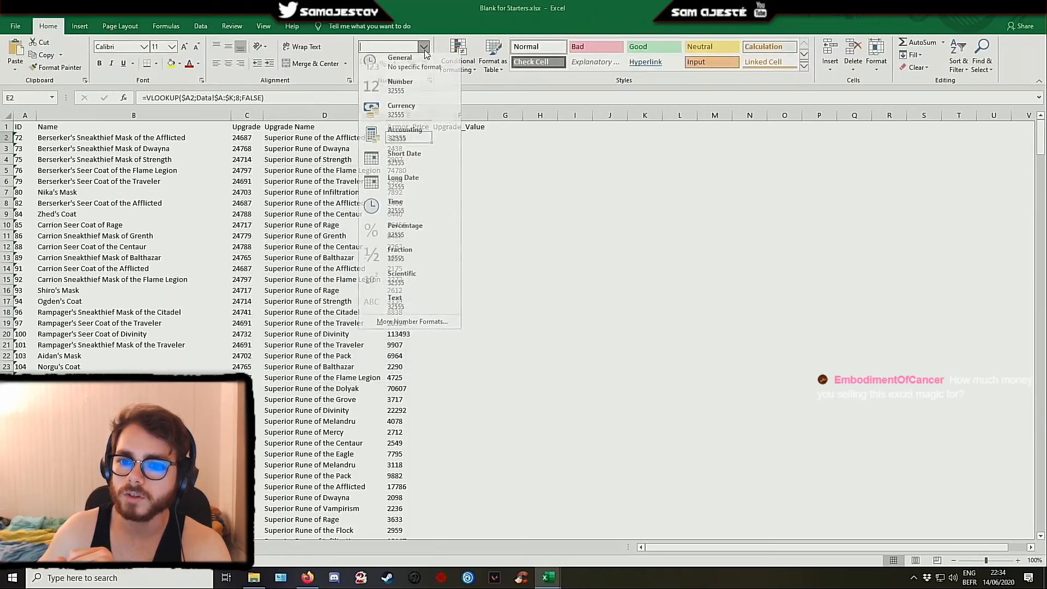
pyautogui.click(410, 326)
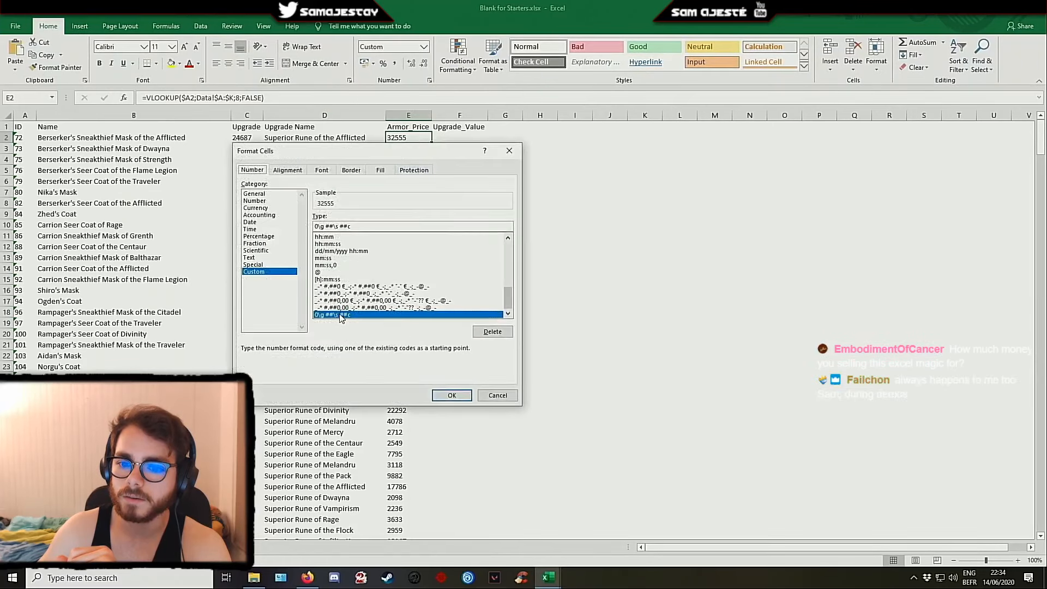
pyautogui.doubleClick(339, 313)
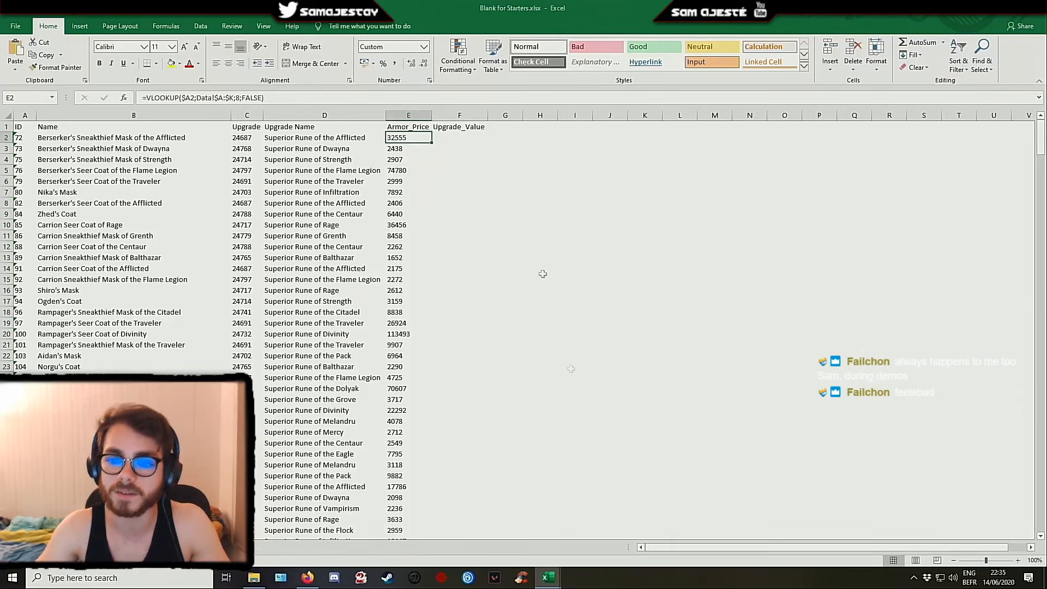
# Try to transfer the formatting of cell M3 in The Forgemaster.xlsx to cell E2 in Blank for Starters.xlsx with Format Painter
pyautogui.click(549, 578)
pyautogui.click(600, 529)
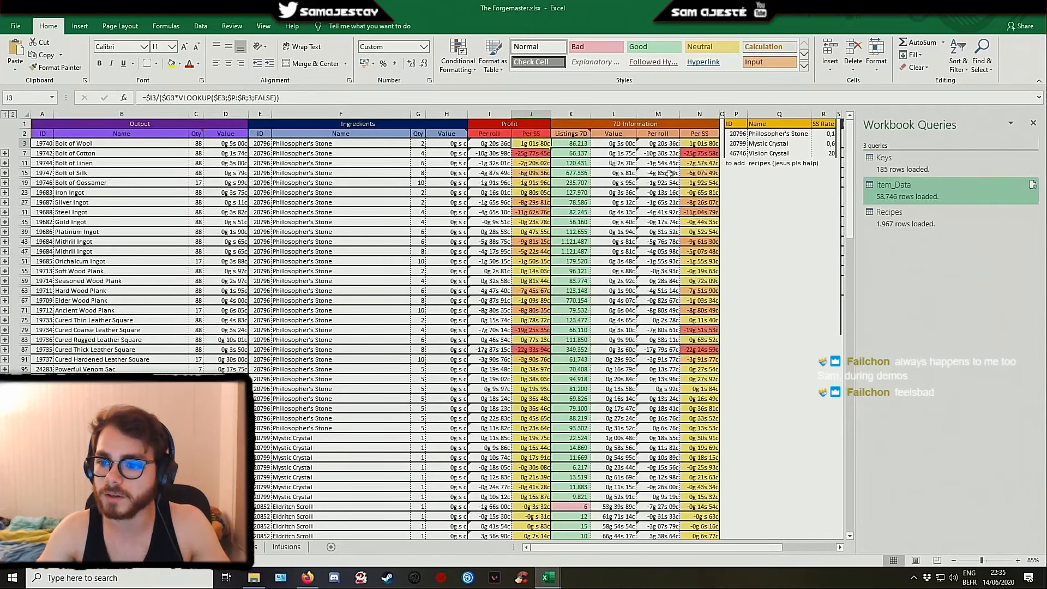
pyautogui.rightClick(670, 145)
pyautogui.press('c')
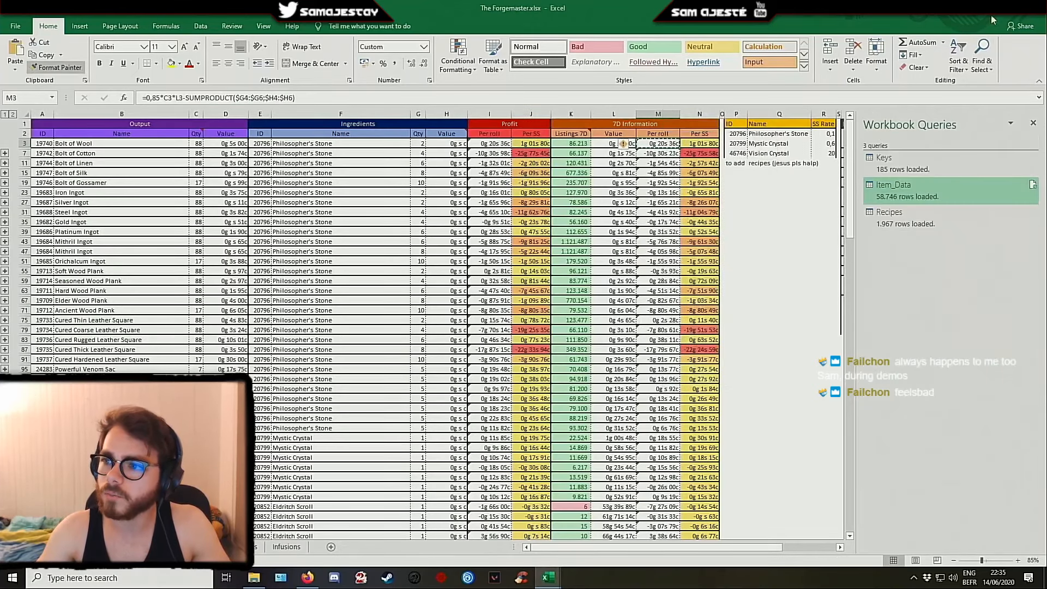
pyautogui.click(983, 8)
pyautogui.click(400, 140)
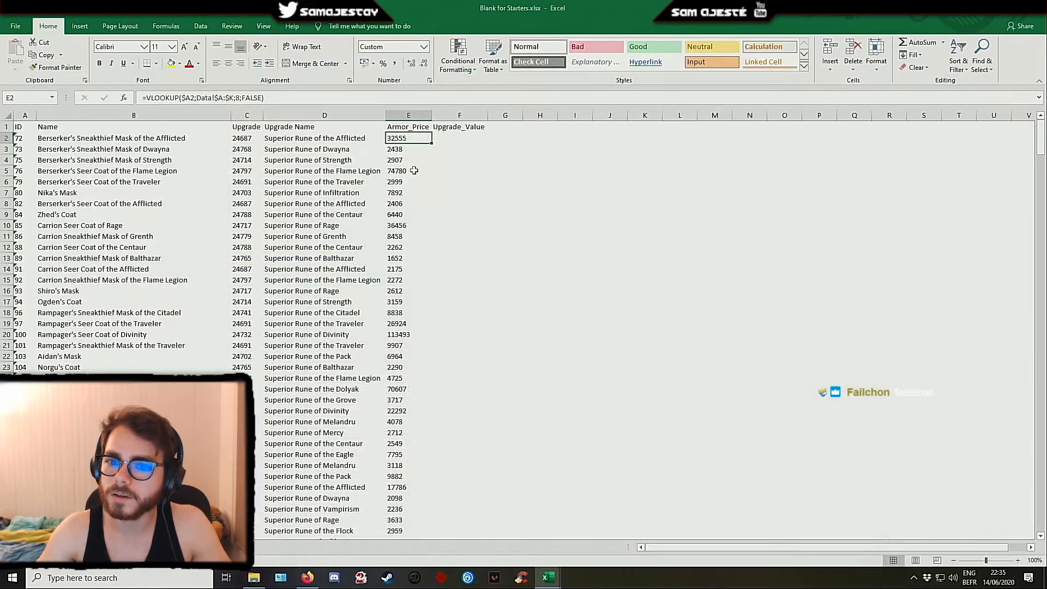
# Undo the formatting painted onto cell E2
pyautogui.hotkey('ctrl', 'c')
pyautogui.click(439, 170)
pyautogui.click(438, 191)
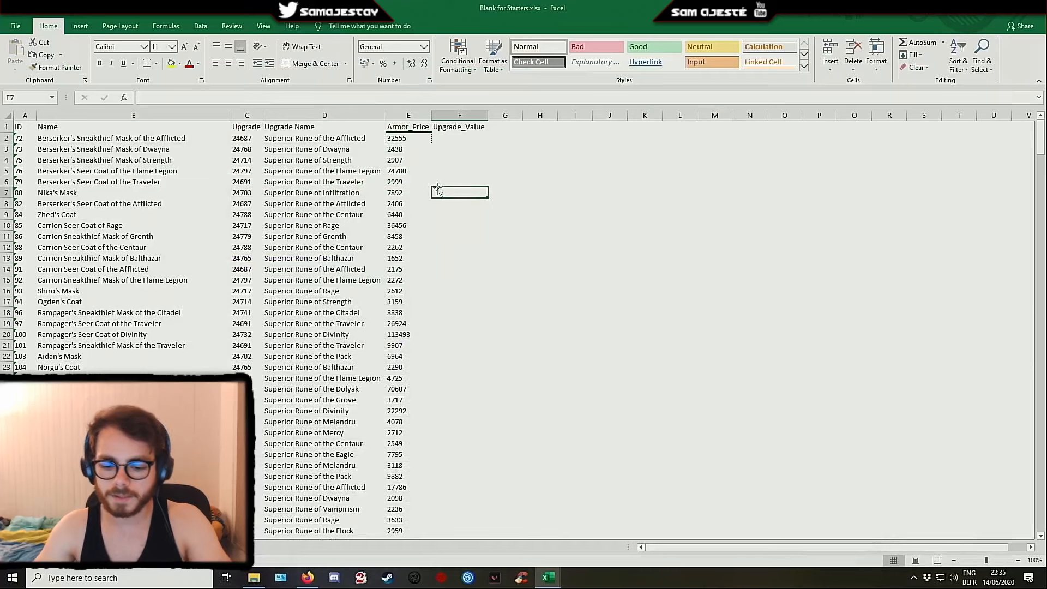
pyautogui.hotkey('ctrl', 'z')
pyautogui.click(440, 161)
pyautogui.click(398, 138)
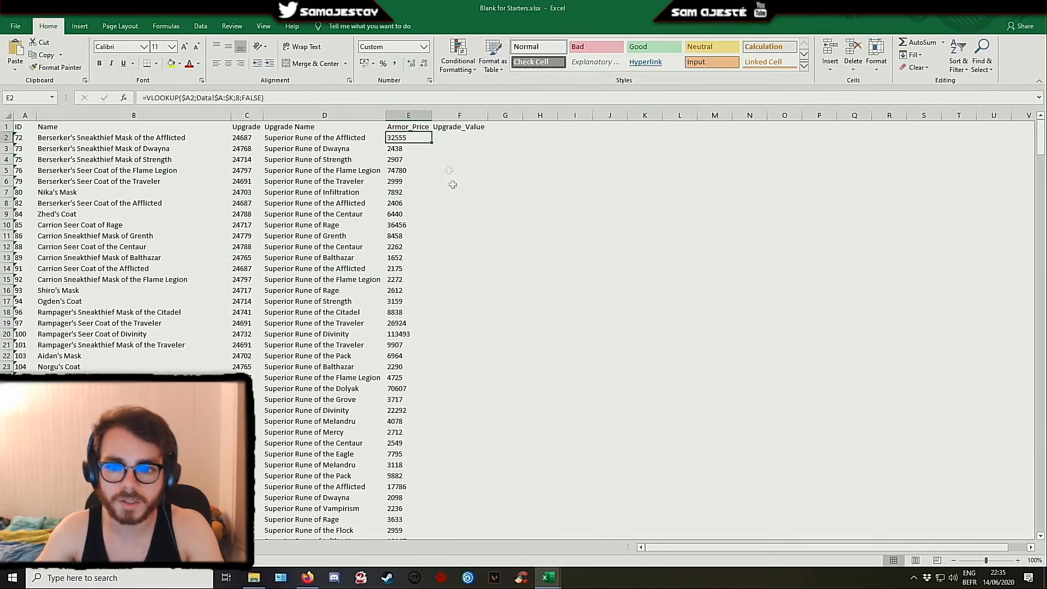
# Examine the number format of cell E2 and compare it with the empty neighbouring cells F2 and G2
pyautogui.click(424, 47)
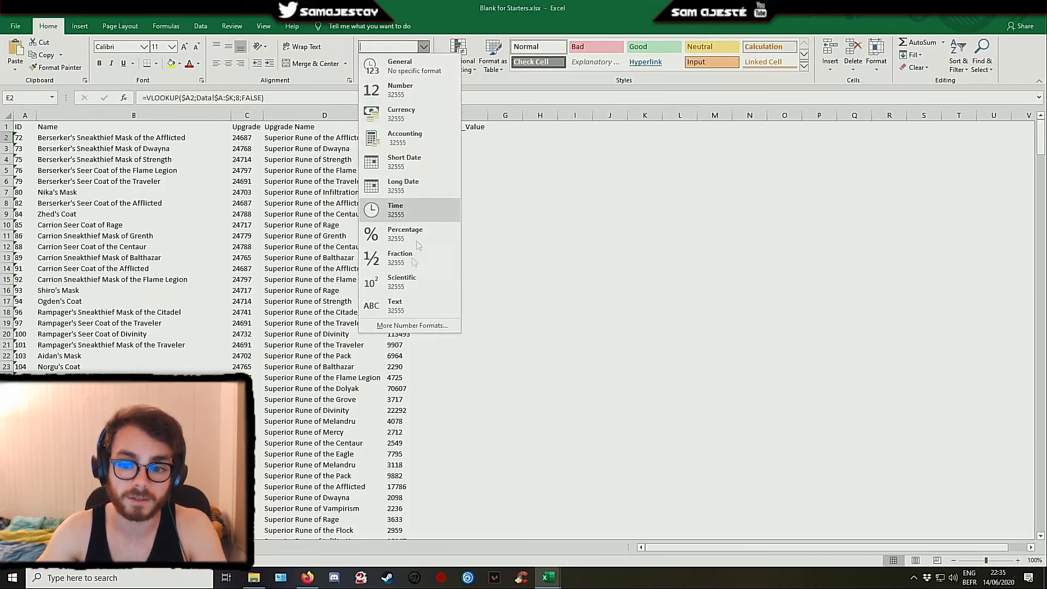
pyautogui.click(407, 326)
pyautogui.press('Escape')
pyautogui.click(461, 138)
pyautogui.click(505, 137)
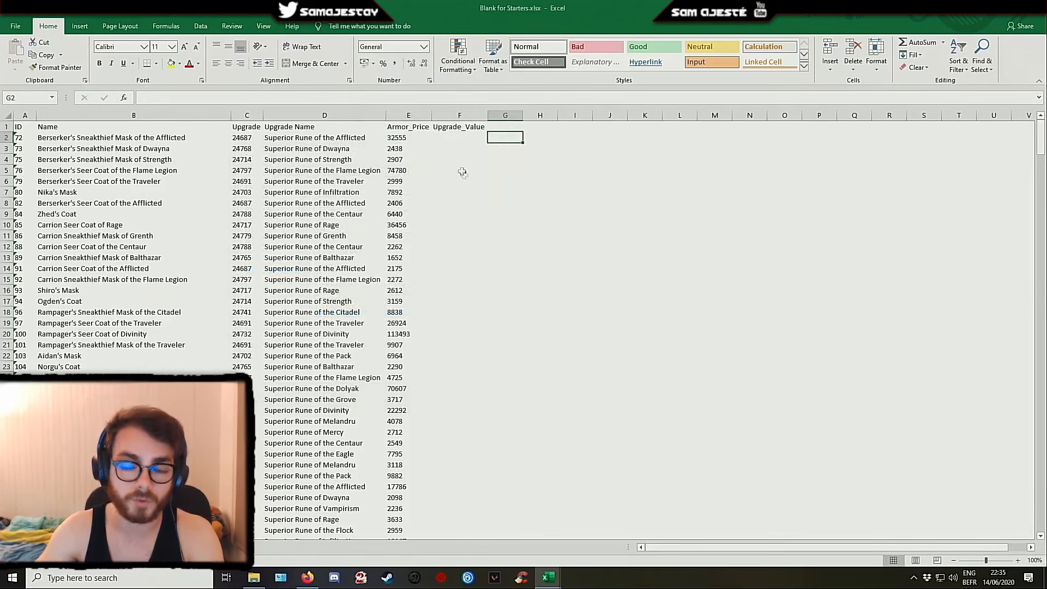
pyautogui.click(394, 140)
pyautogui.click(442, 141)
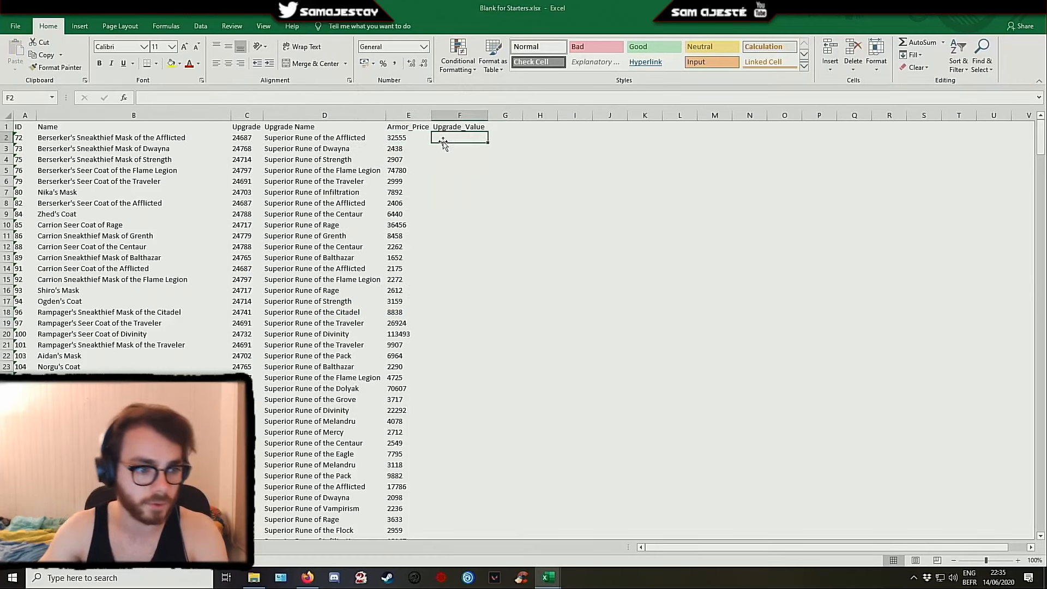
pyautogui.press('Left')
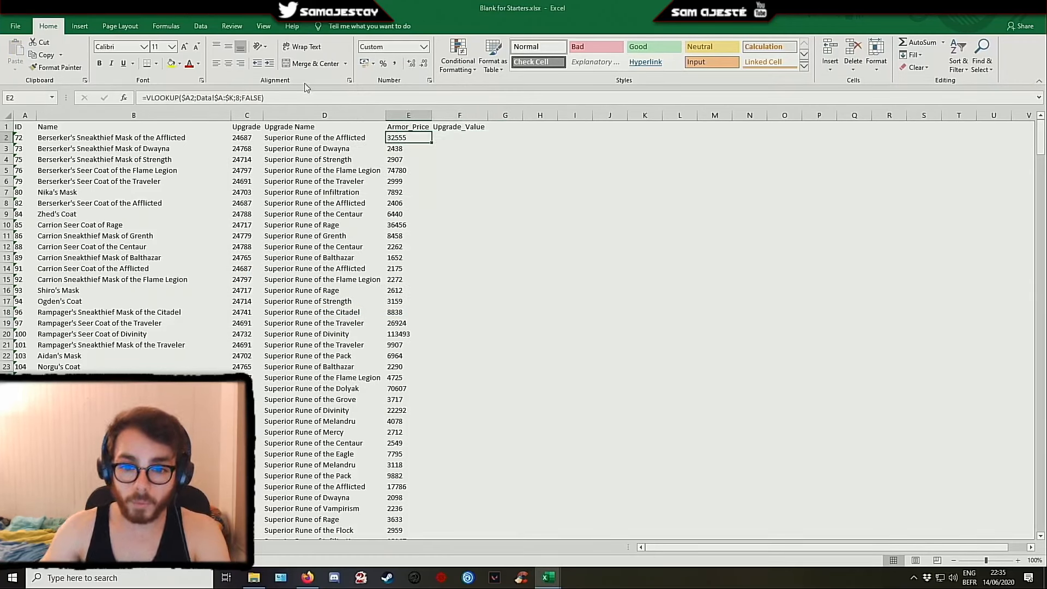
# Copy the VLOOKUP formula from the first Upgrade Name cell, D2, into the first Upgrade_Value cell, F2
pyautogui.click(280, 140)
pyautogui.hotkey('ctrl', 'c')
pyautogui.click(444, 141)
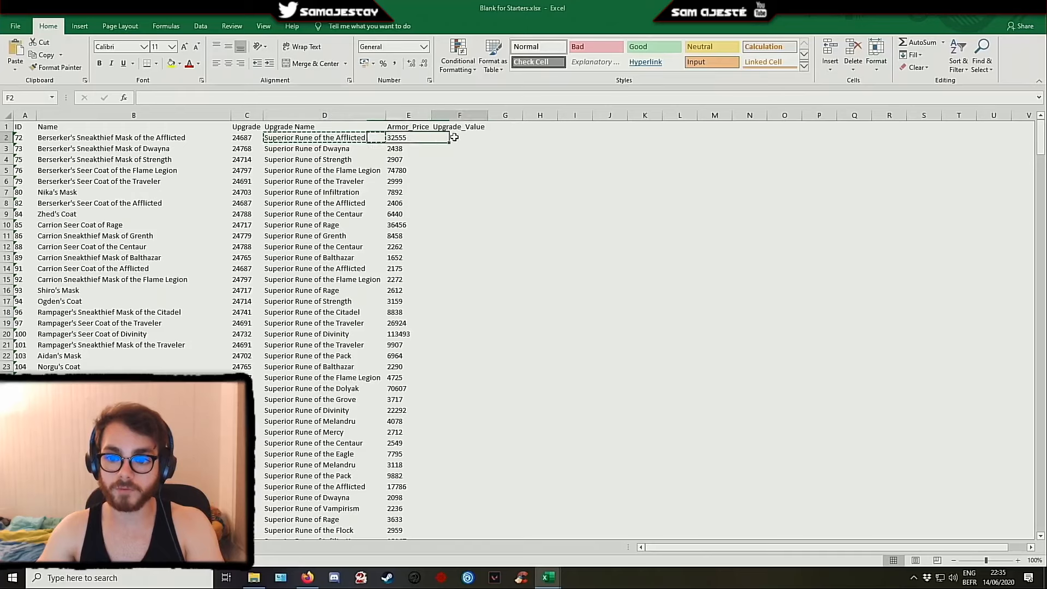
pyautogui.hotkey('ctrl', 'v')
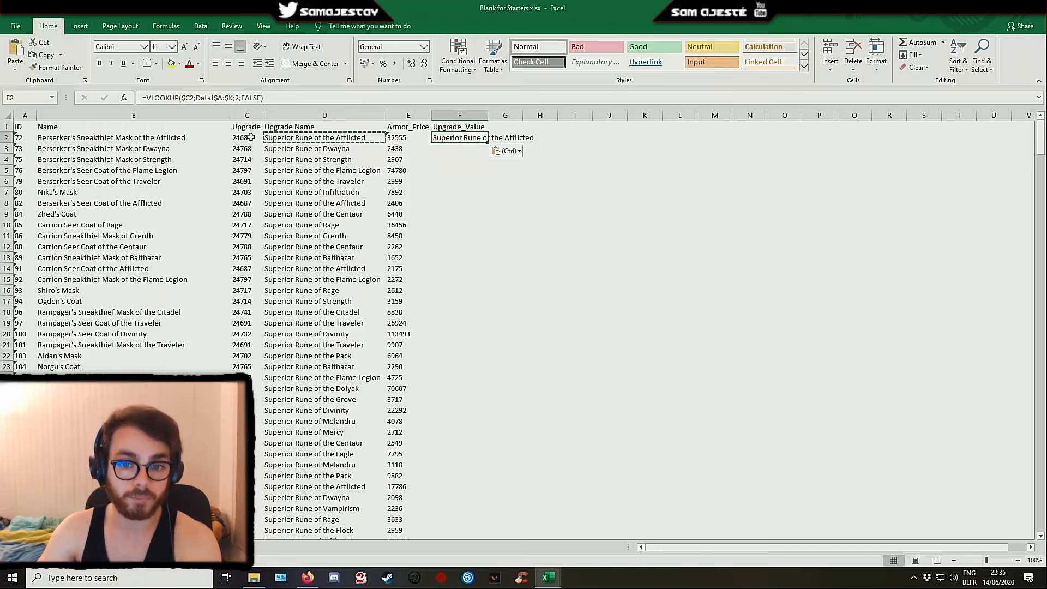
pyautogui.press('Left')
pyautogui.press('Left')
pyautogui.press('Left')
pyautogui.click(441, 138)
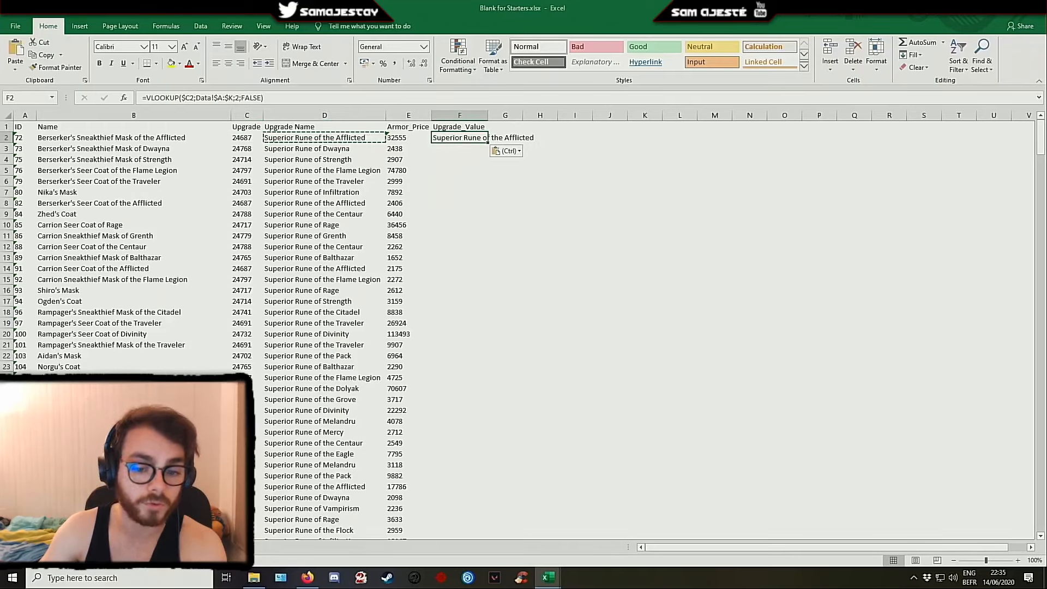
# Count the Data sheet's columns through sell_price and set the column index of the VLOOKUP in F2 to 10
pyautogui.click(109, 547)
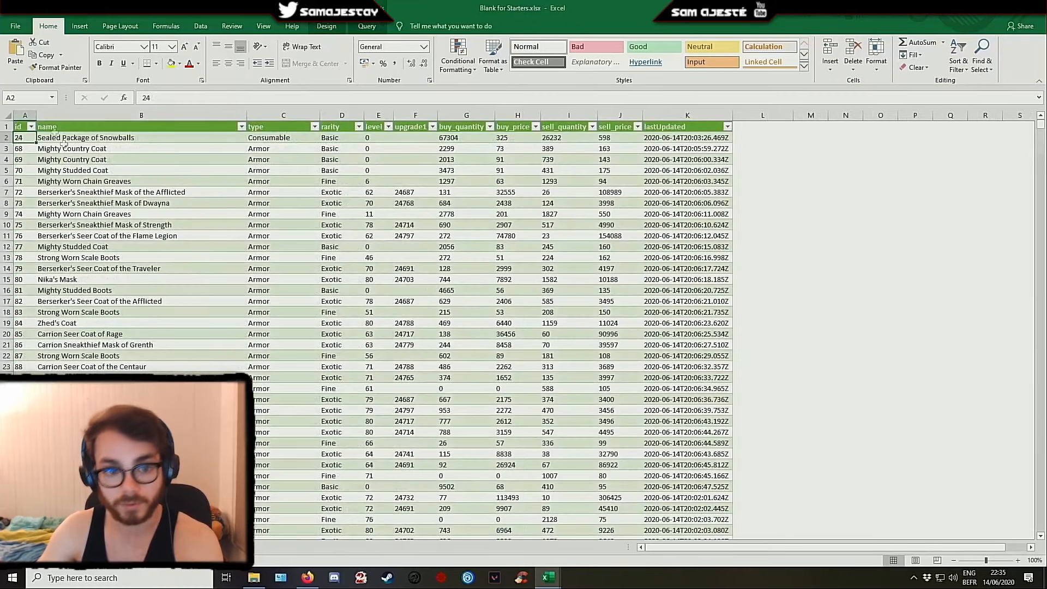
pyautogui.moveTo(25, 114); pyautogui.dragTo(604, 107)
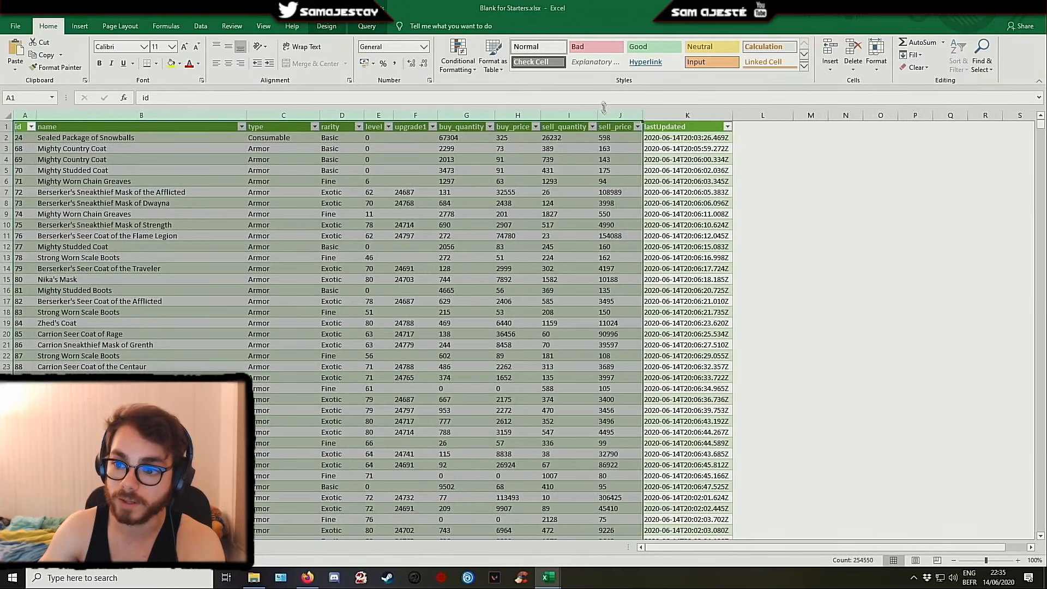
pyautogui.click(621, 162)
pyautogui.click(71, 547)
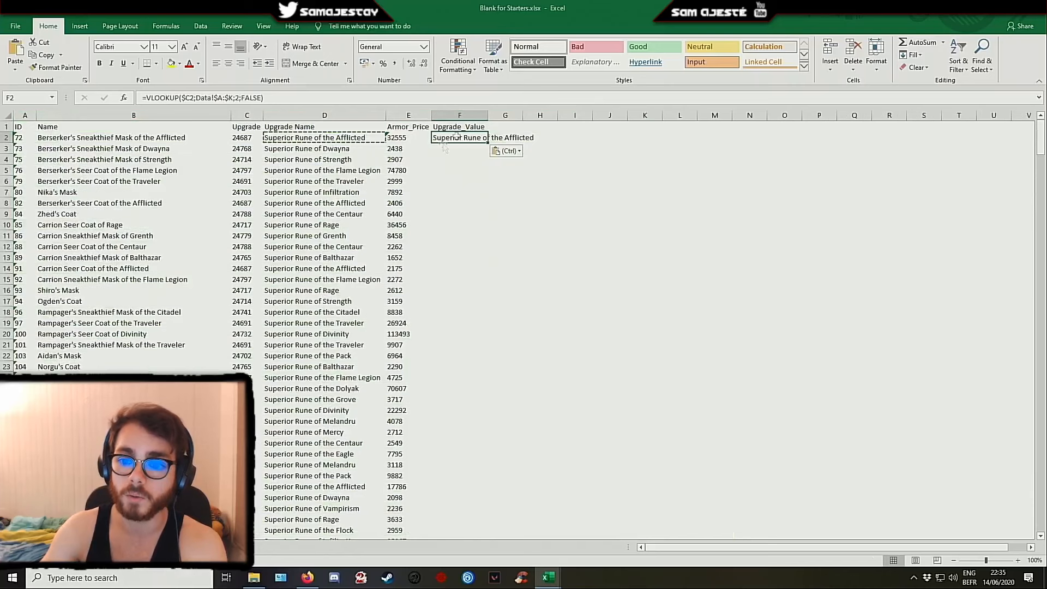
pyautogui.doubleClick(237, 98)
pyautogui.write('10')
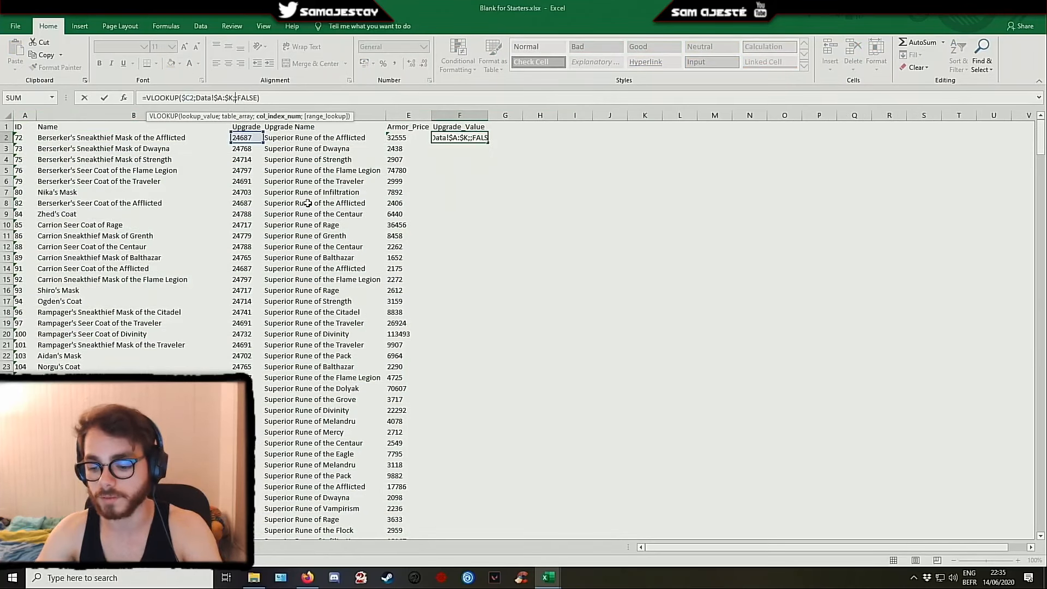
pyautogui.press('Return')
pyautogui.press('Up')
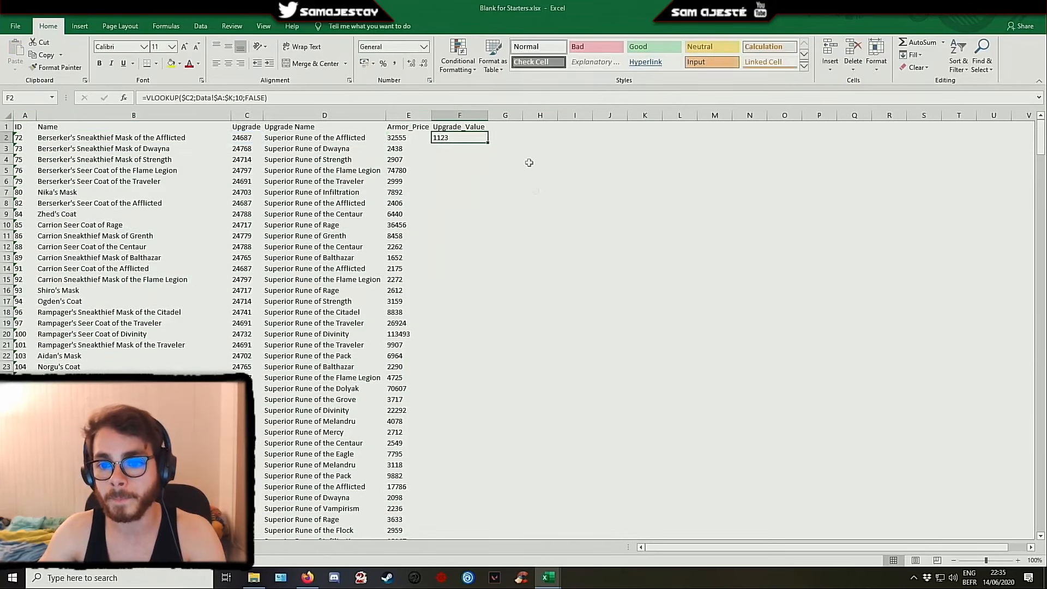
# Fill the VLOOKUP formula from F2 down the whole Upgrade_Value column
pyautogui.doubleClick(488, 144)
pyautogui.click(446, 139)
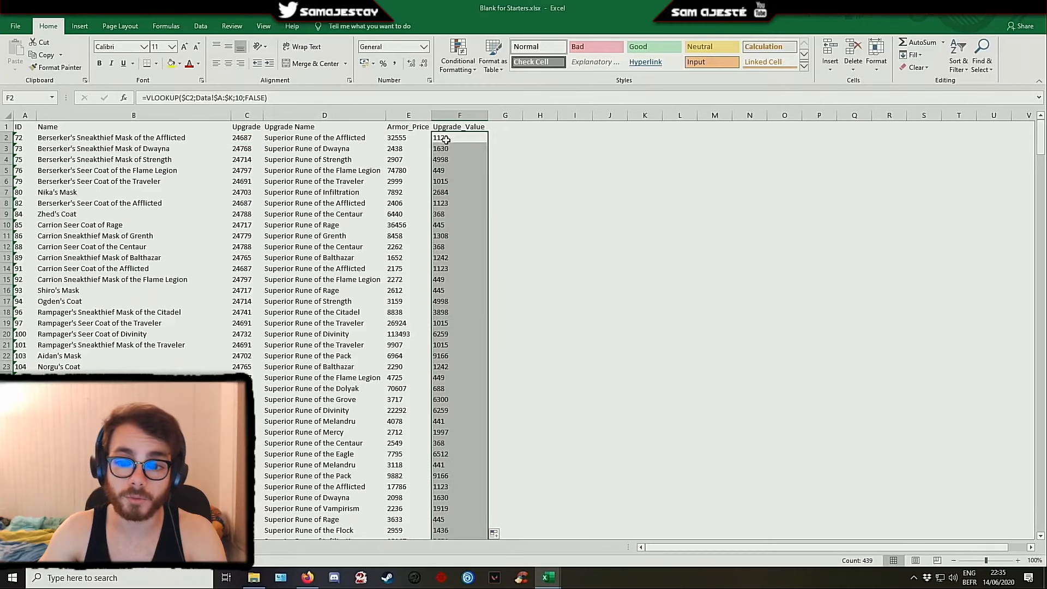
pyautogui.click(393, 136)
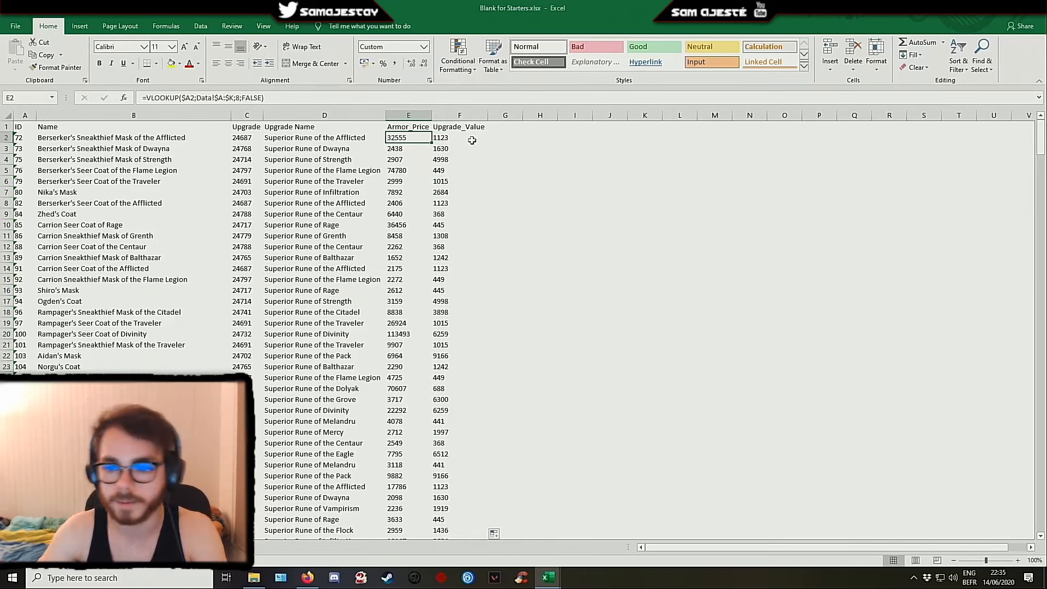
# Enter the header Salvage_Profit in cell G1
pyautogui.click(507, 128)
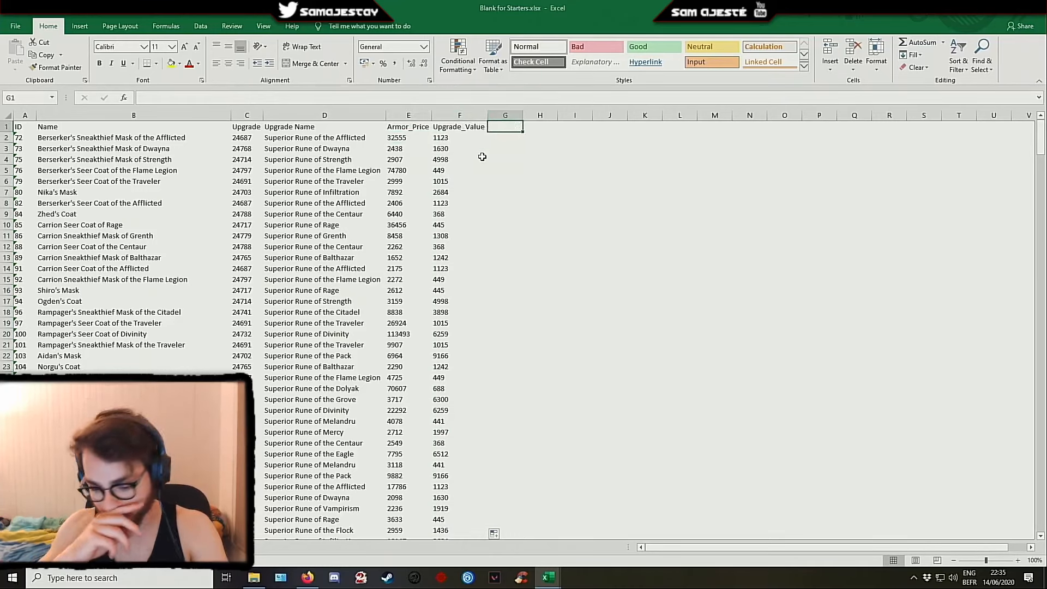
pyautogui.write('Prof')
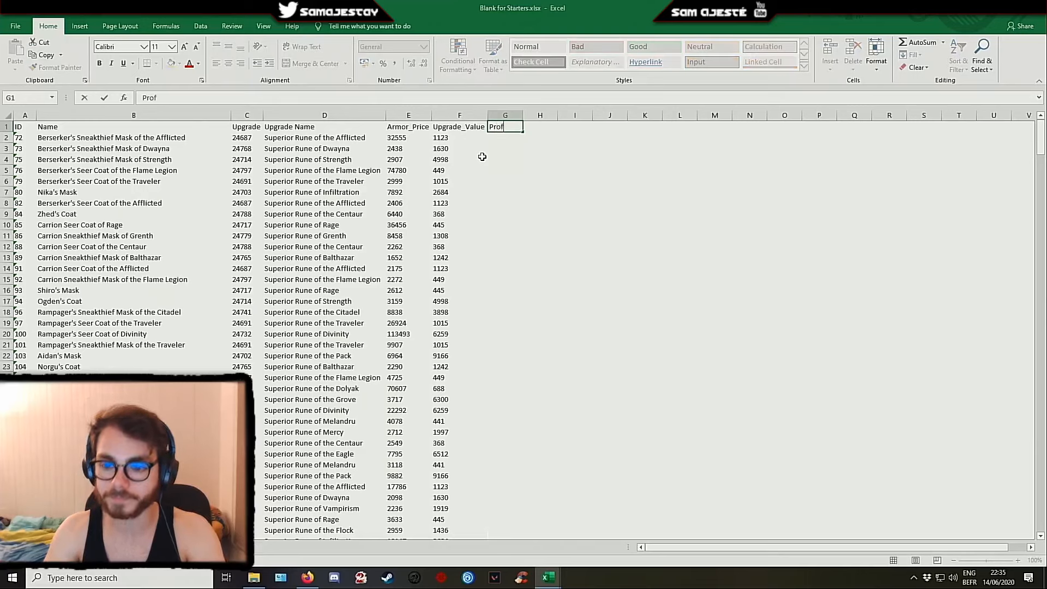
pyautogui.press('BackSpace')
pyautogui.press('BackSpace')
pyautogui.press('BackSpace')
pyautogui.press('BackSpace')
pyautogui.press('BackSpace')
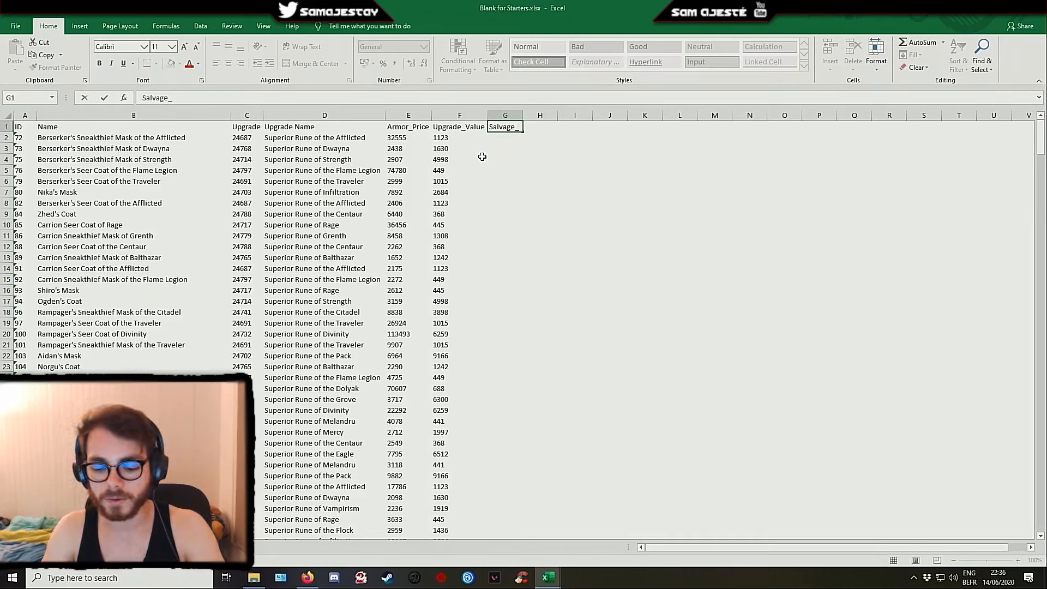
pyautogui.write('ofit')
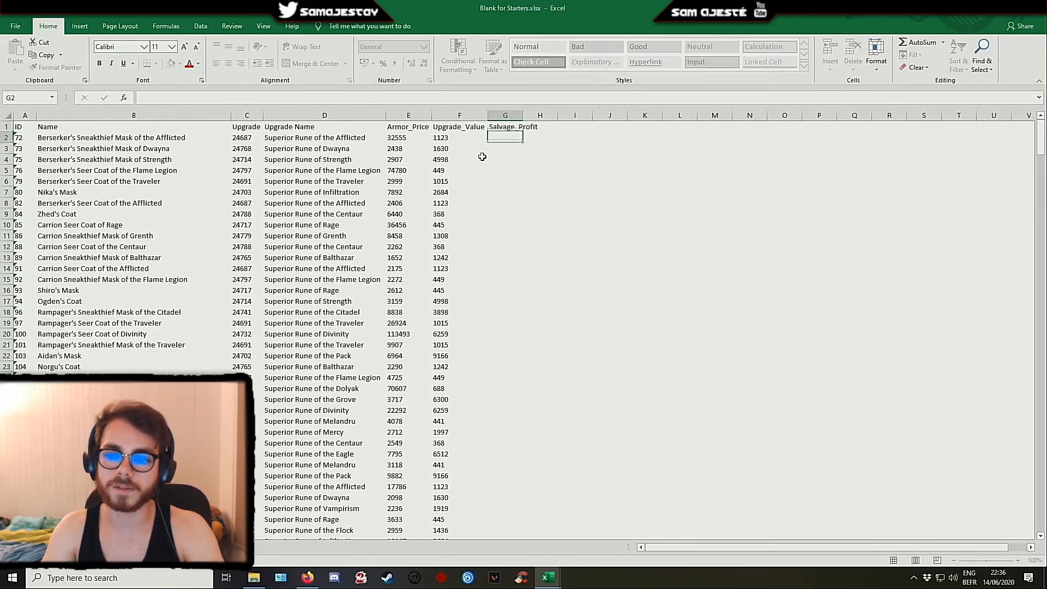
pyautogui.press('Return')
# Autofit column G to the width of its Salvage_Profit header
pyautogui.moveTo(409, 115)
pyautogui.mouseDown()
pyautogui.moveTo(503, 109)
pyautogui.moveTo(415, 116)
pyautogui.mouseUp()
pyautogui.click(534, 114)
pyautogui.doubleClick(523, 115)
# Enter the profit formula =0,85*$F2-$E2 in cell G2, with column-absolute references to Upgrade_Value and Armor_Price
pyautogui.click(518, 138)
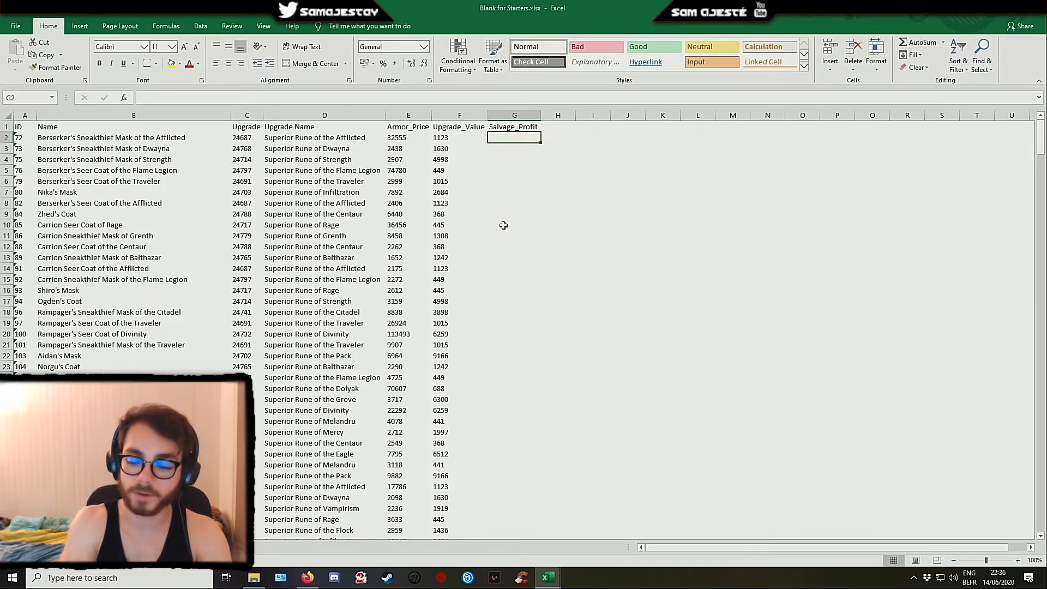
pyautogui.write('=0,85')
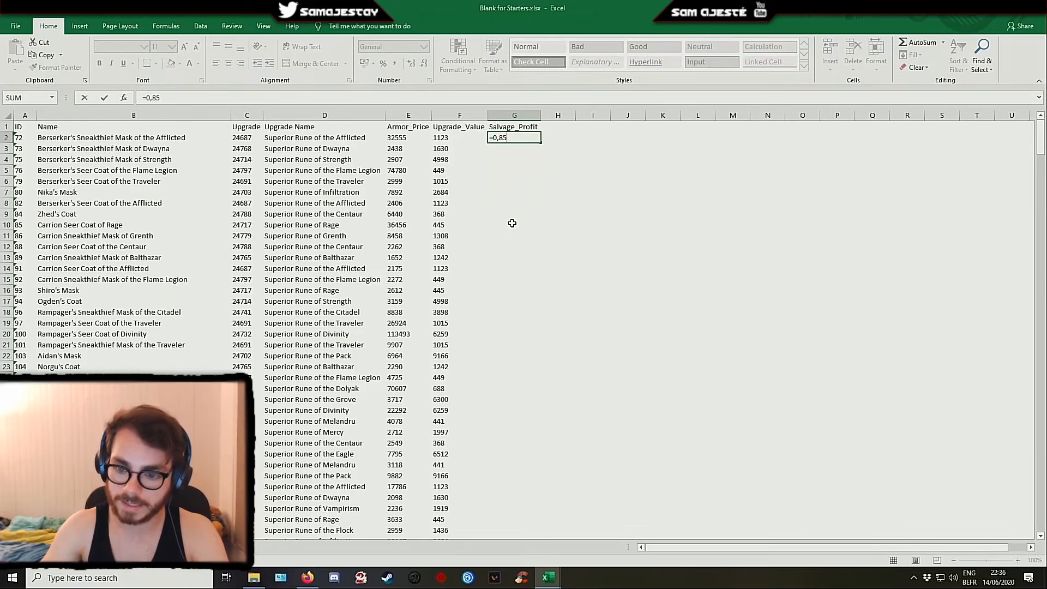
pyautogui.click(453, 138)
pyautogui.press('F4')
pyautogui.press('F4')
pyautogui.press('F4')
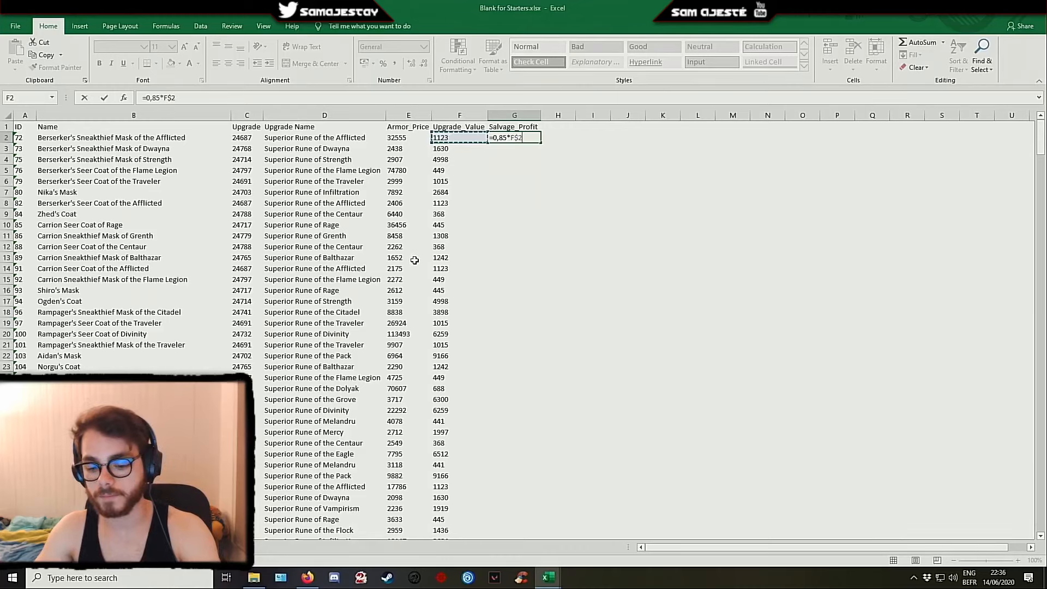
pyautogui.write('-')
pyautogui.click(404, 138)
pyautogui.press('F4')
pyautogui.press('F4')
pyautogui.press('F4')
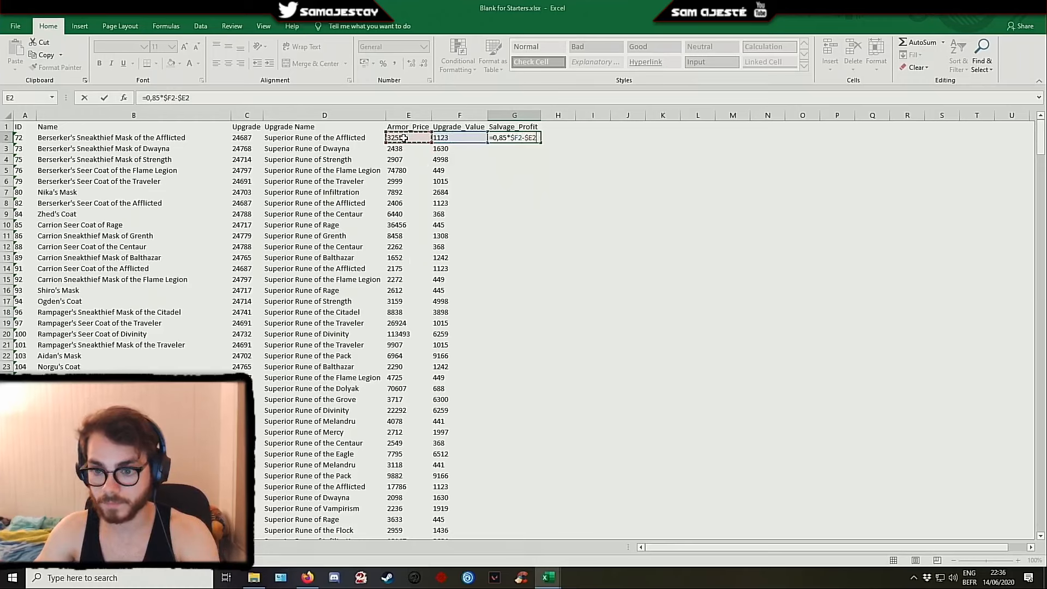
pyautogui.press('Return')
# Apply the existing custom gold, silver and copper (g s c) number format to the Salvage_Profit cell G2
pyautogui.click(499, 130)
pyautogui.click(509, 137)
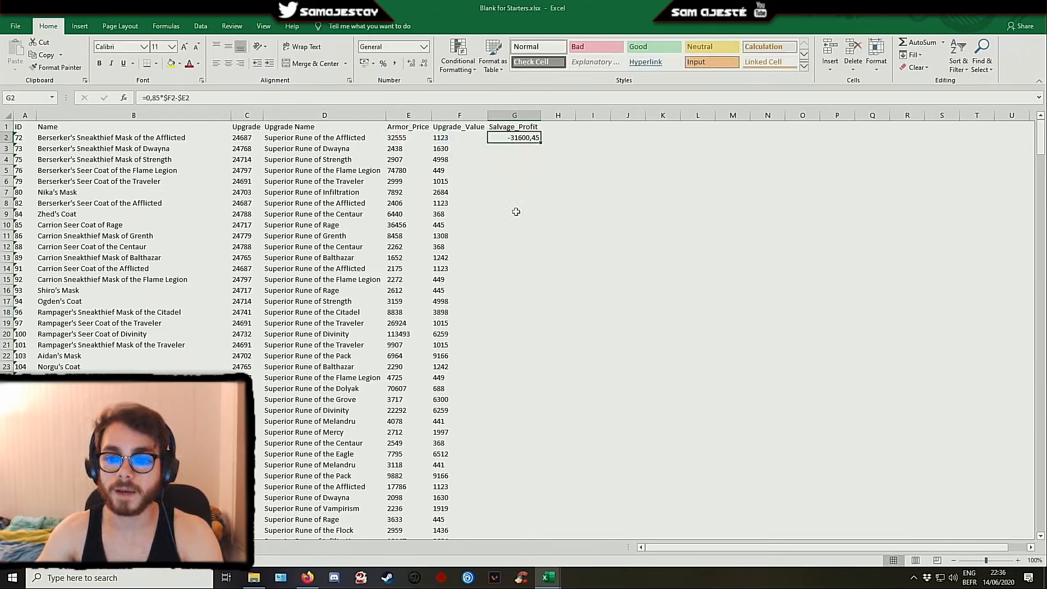
pyautogui.click(424, 47)
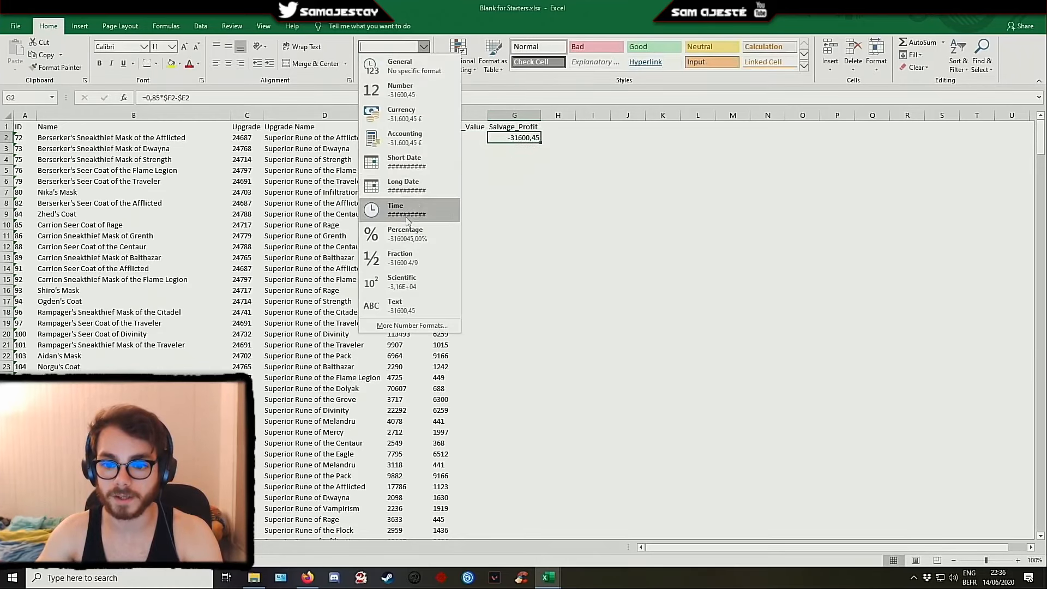
pyautogui.click(412, 326)
pyautogui.click(270, 272)
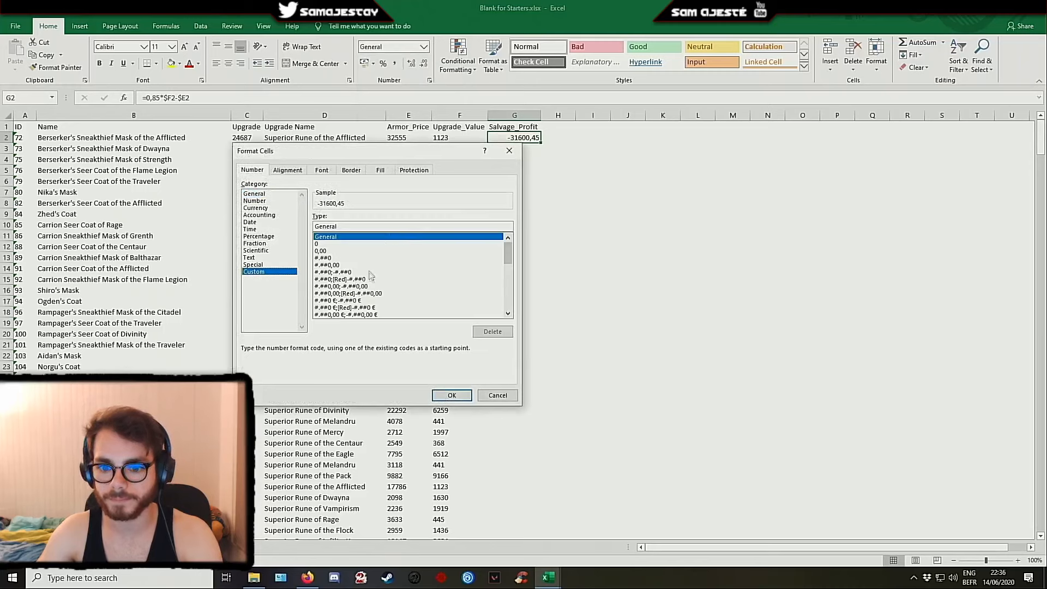
pyautogui.moveTo(507, 253); pyautogui.dragTo(508, 298)
pyautogui.doubleClick(341, 316)
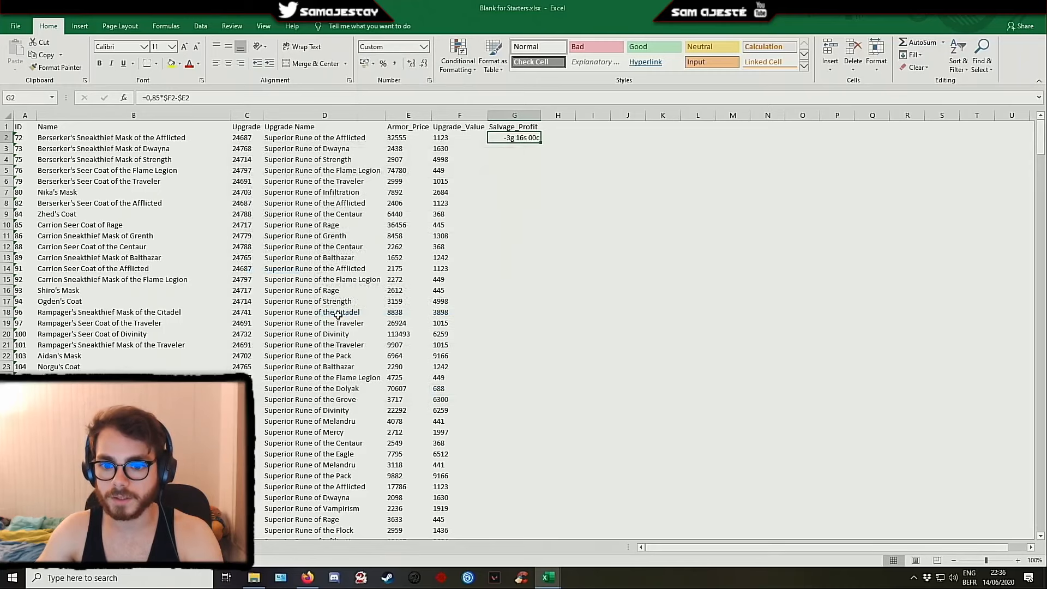
# Fill the formatted profit formula from G2 down the whole Salvage_Profit column and check the filled rows
pyautogui.click(517, 155)
pyautogui.click(521, 139)
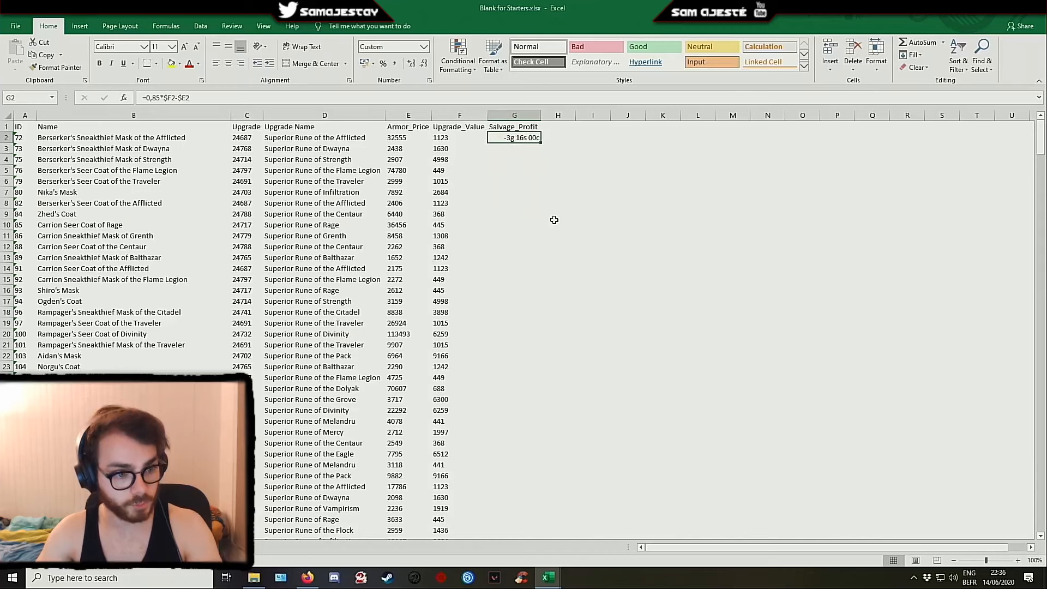
pyautogui.doubleClick(540, 143)
pyautogui.scroll(-16, 502, 279)
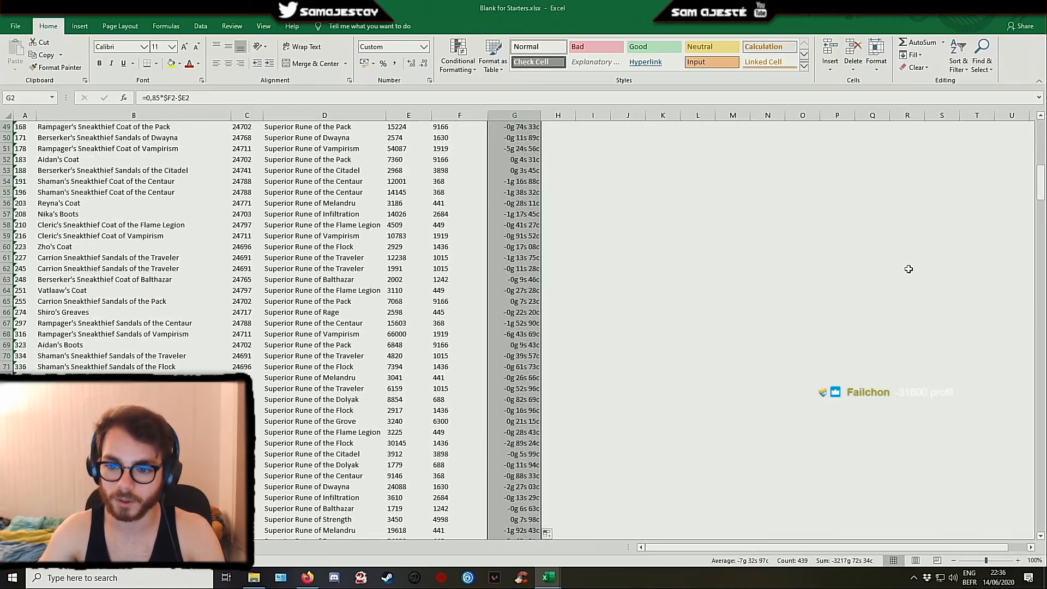
pyautogui.moveTo(1043, 184); pyautogui.dragTo(1043, 139)
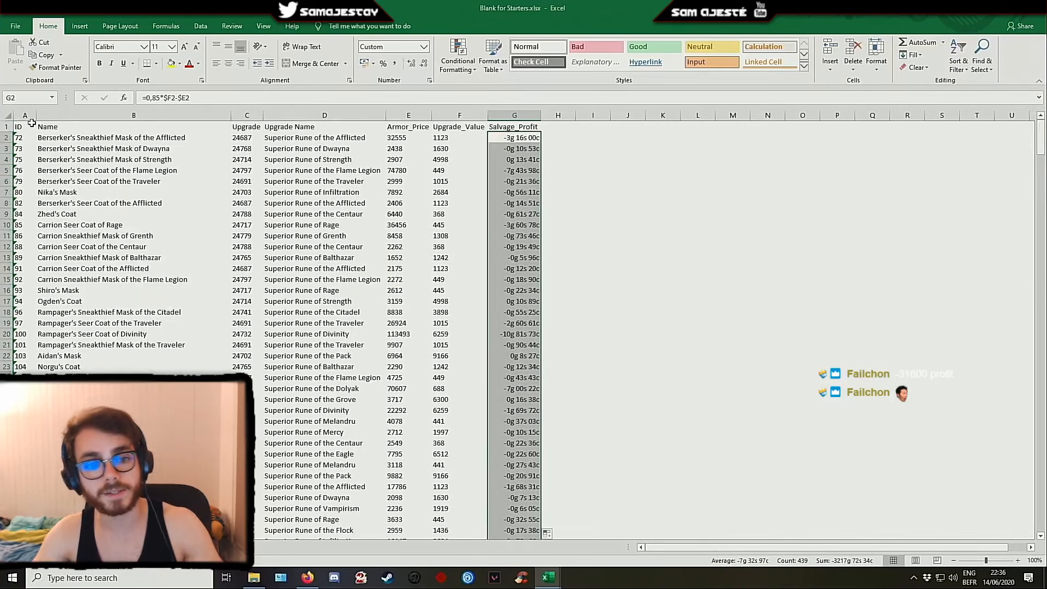
# Review the header row of the table from ID through Salvage_Profit
pyautogui.click(32, 126)
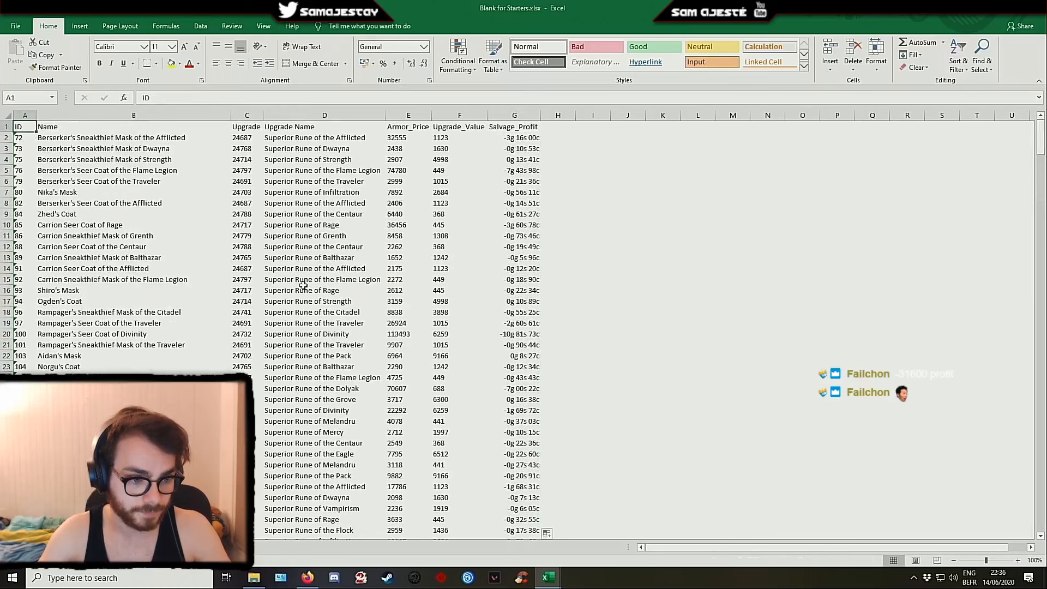
pyautogui.click(521, 138)
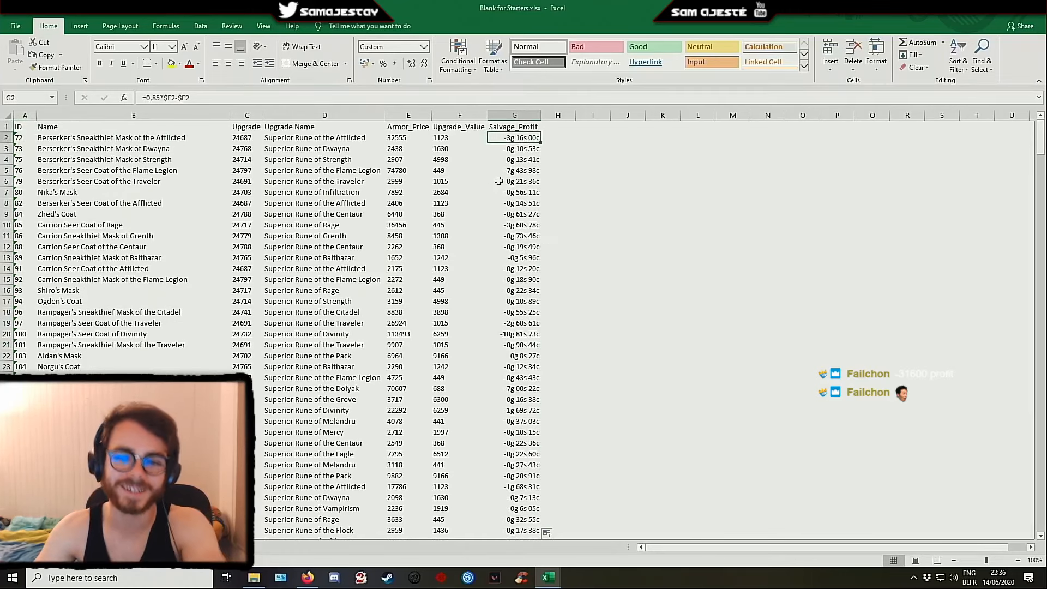
pyautogui.click(49, 127)
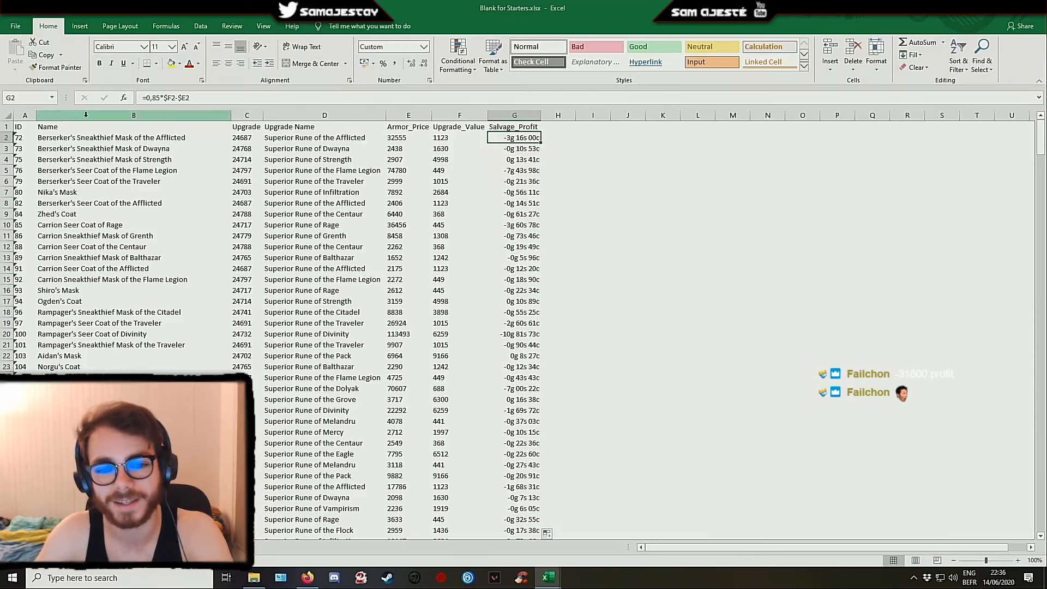
pyautogui.press('Right')
pyautogui.press('Right')
pyautogui.press('Right')
pyautogui.press('Right')
pyautogui.press('Right')
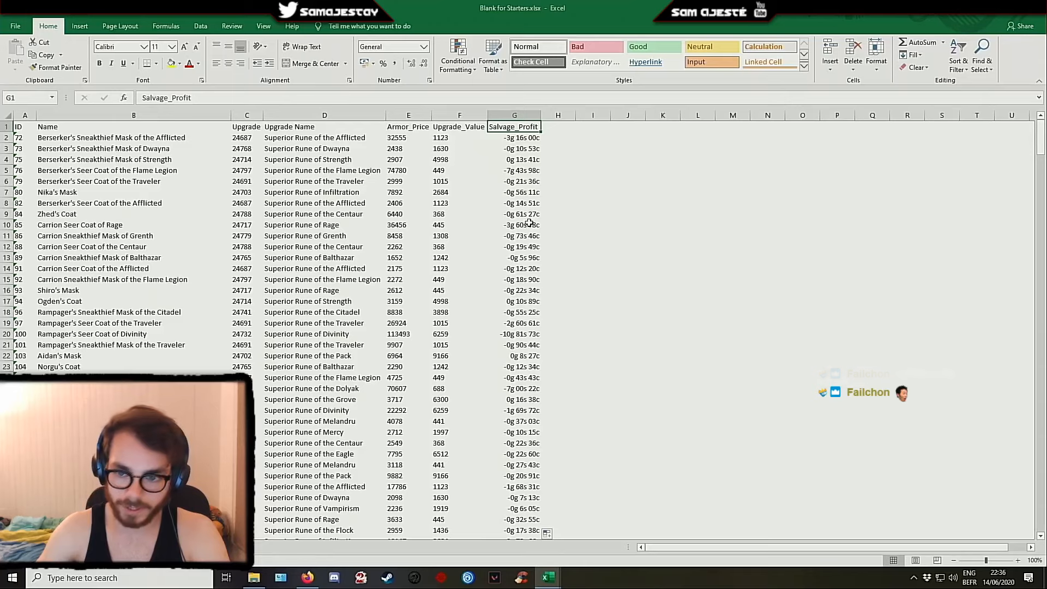
# Review the Armor_Price lookup in E2 against the quantity, price and lastUpdated columns on the Data sheet
pyautogui.click(390, 136)
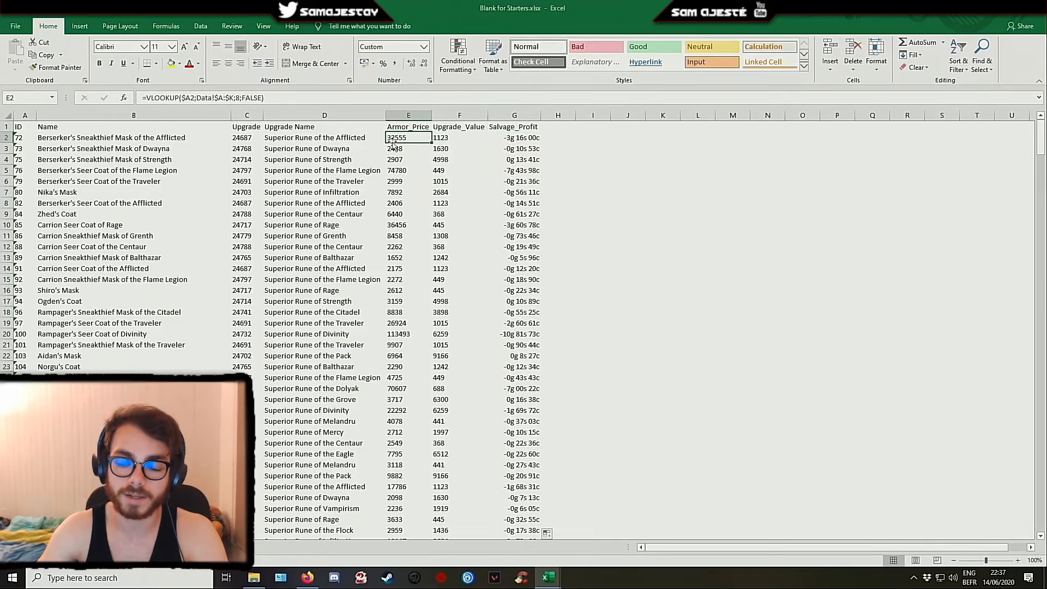
pyautogui.click(66, 547)
pyautogui.click(545, 140)
pyautogui.click(503, 138)
pyautogui.click(426, 137)
pyautogui.click(460, 137)
pyautogui.click(595, 144)
pyautogui.click(682, 137)
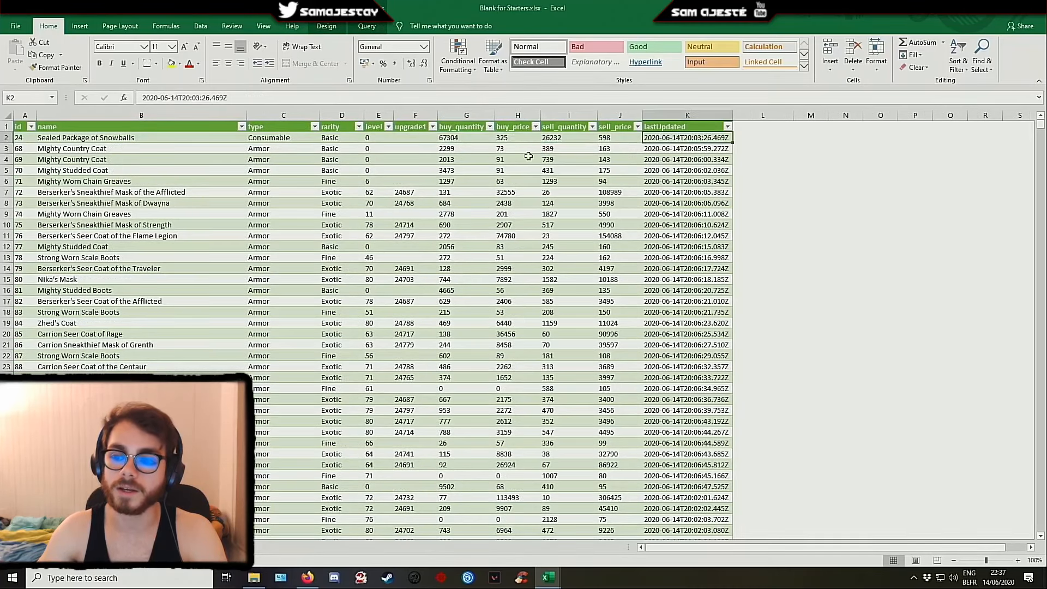
pyautogui.click(100, 547)
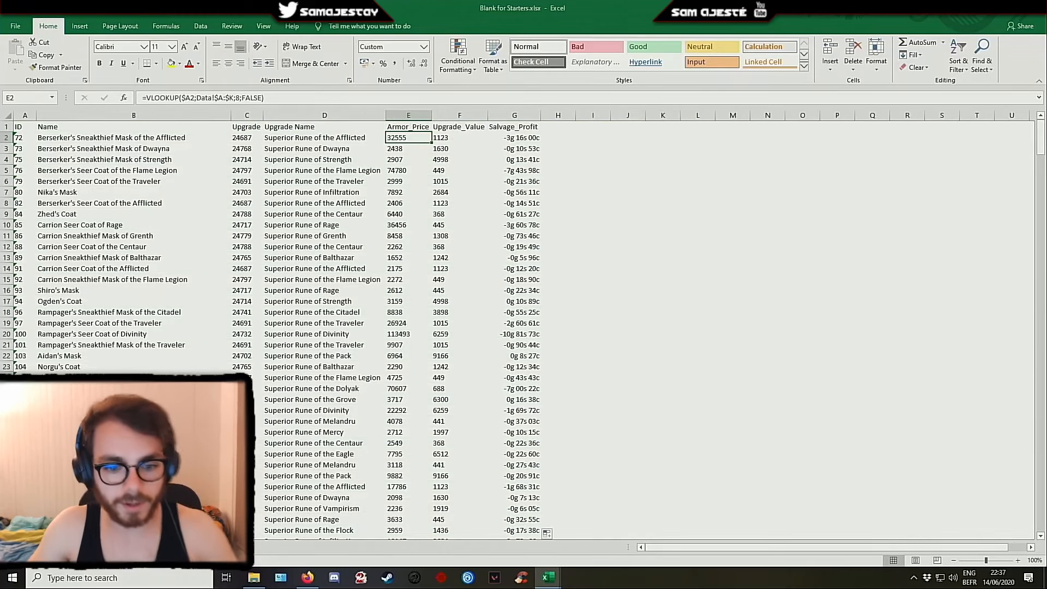
# On the guide sheet with the tutorial outline, insert an empty row below the heading "1) Using Vlookup to get values"
pyautogui.click(44, 547)
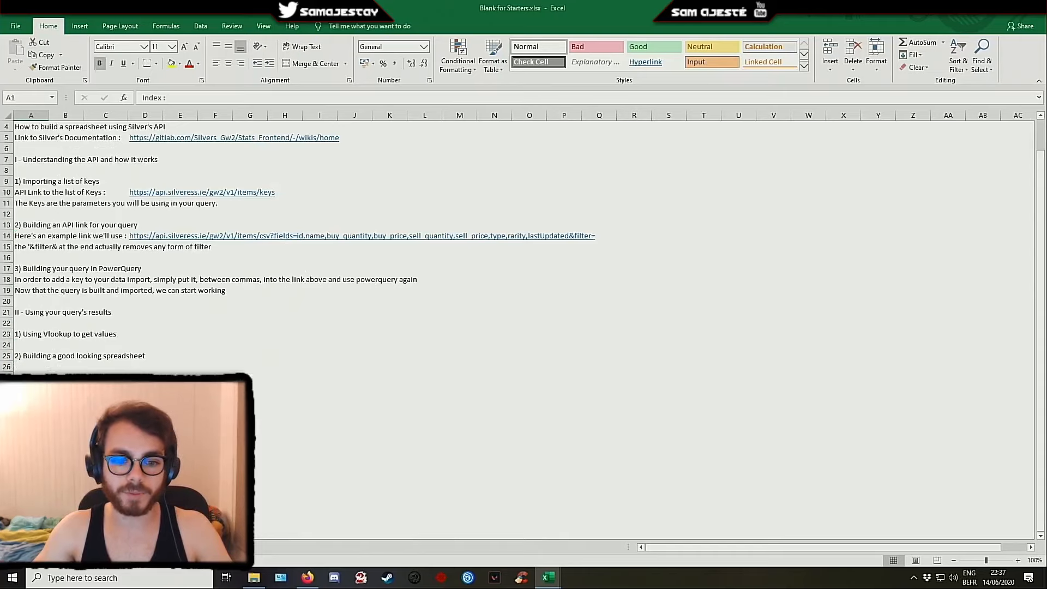
pyautogui.click(5, 345)
pyautogui.hotkey('ctrl', 'shift', '+')
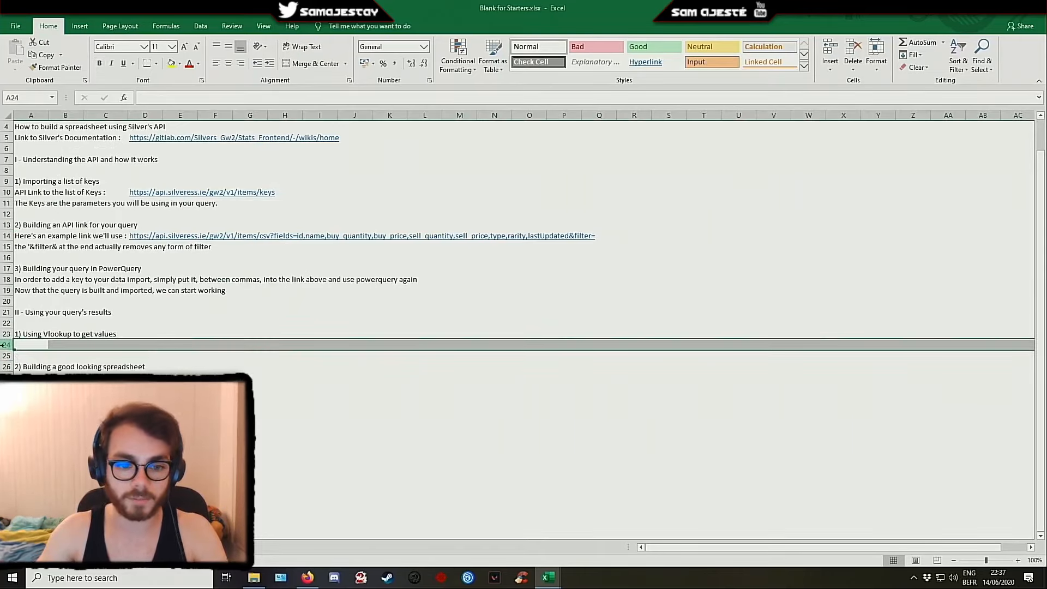
# Add the note "It is the basic formula you always want to master first" in A24, below the Vlookup heading
pyautogui.click(29, 345)
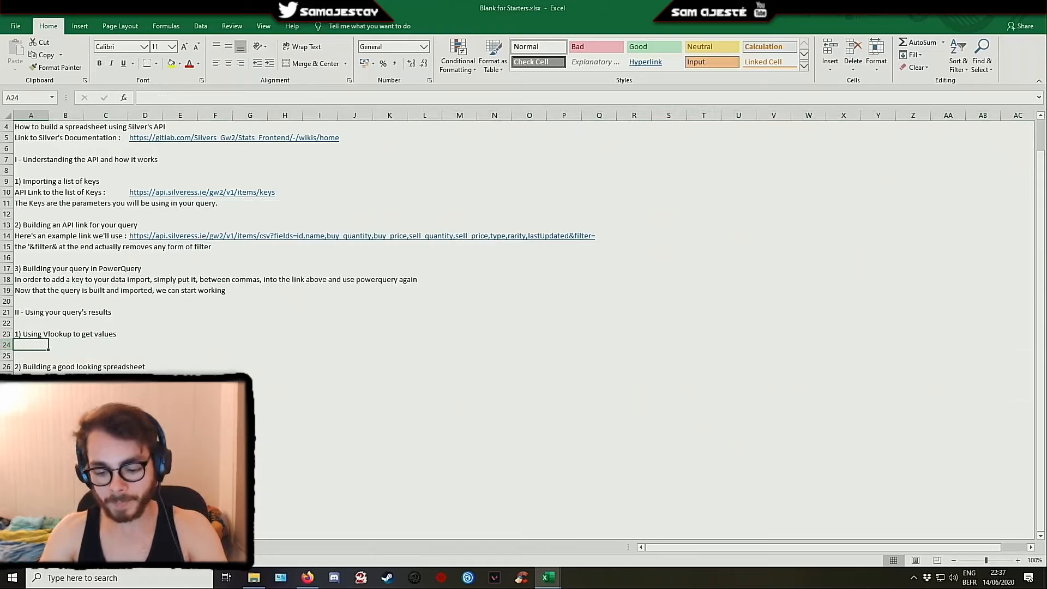
pyautogui.write('It')
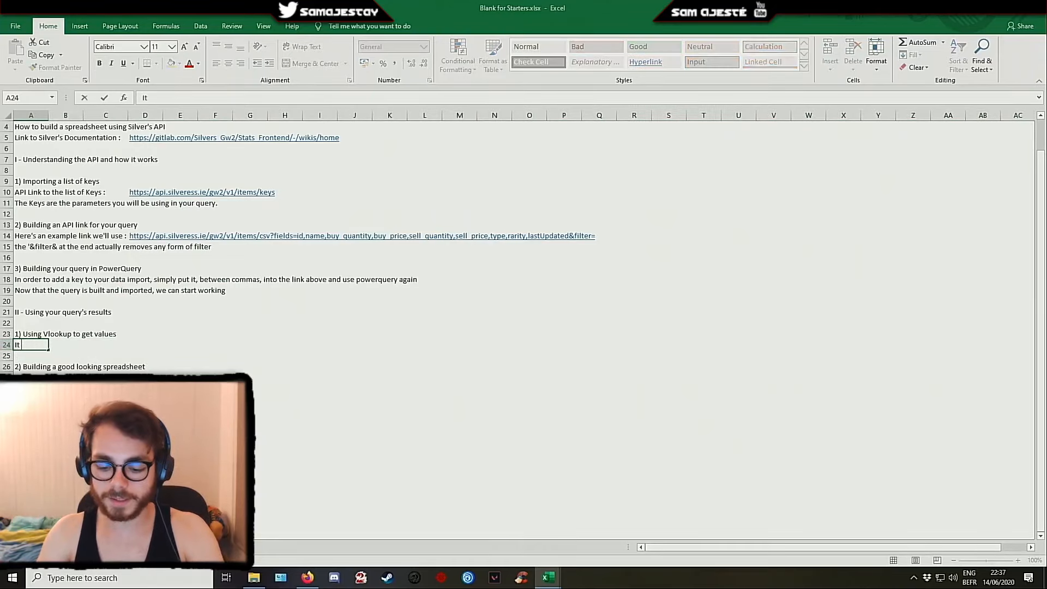
pyautogui.write(' is the basic formula you al')
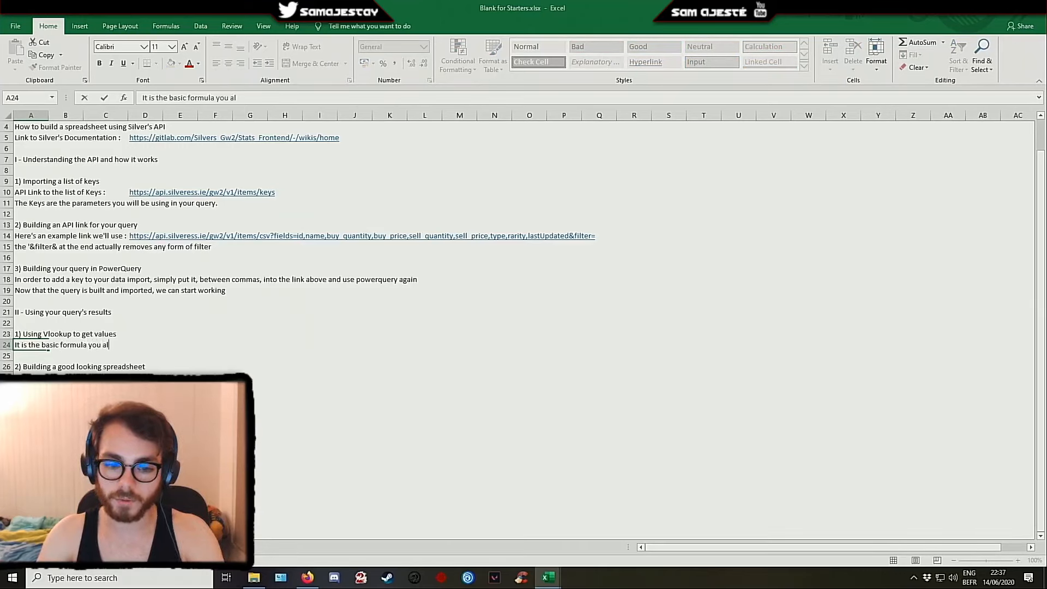
pyautogui.write('ways want to m')
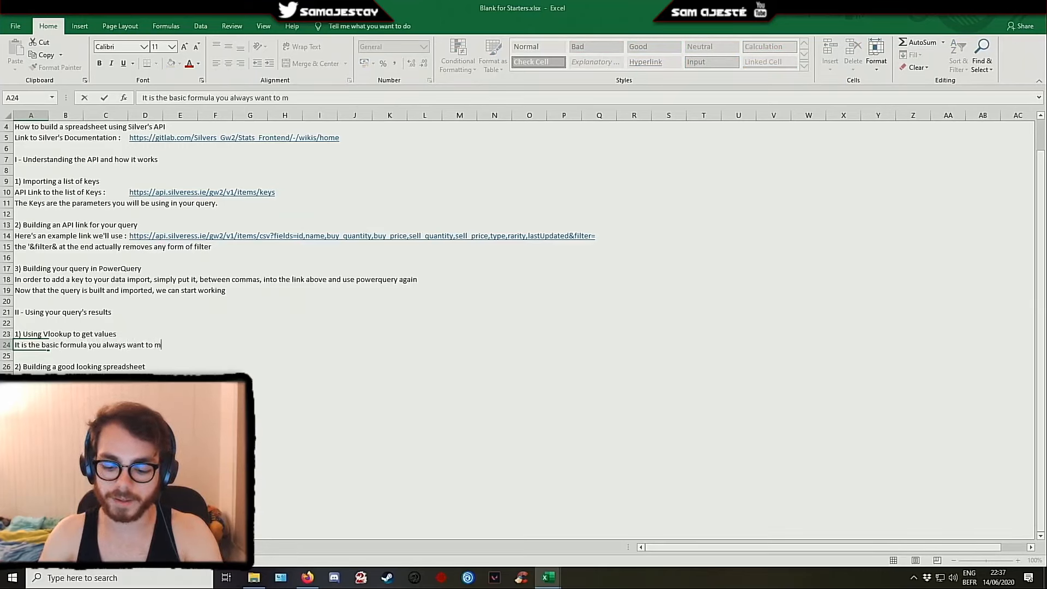
pyautogui.write('aster first')
pyautogui.press('Return')
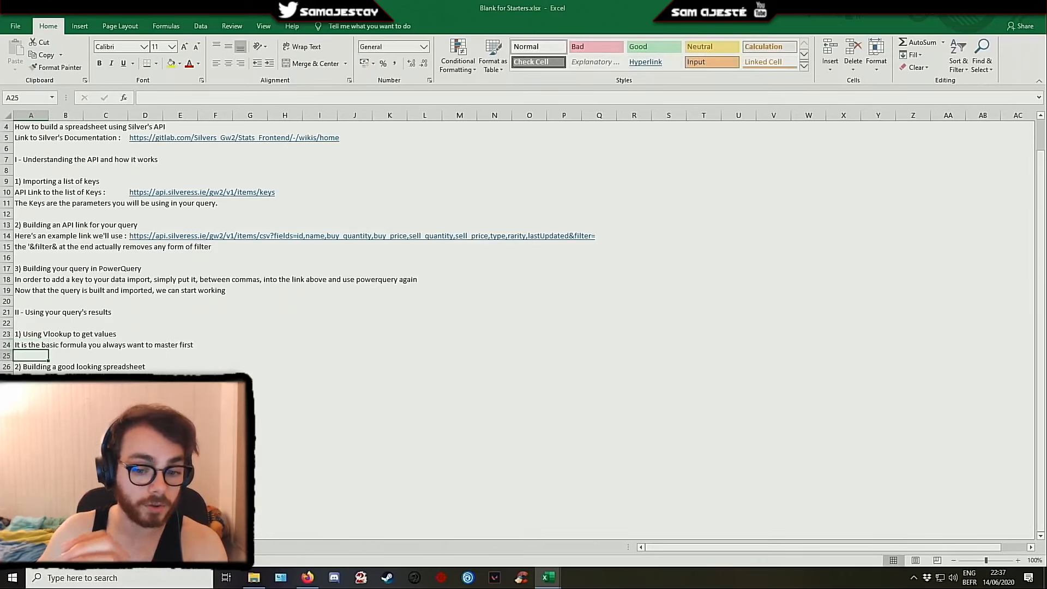
# On the salvage sheet, add filters to the whole table from ID through Salvage_Profit
pyautogui.click(115, 547)
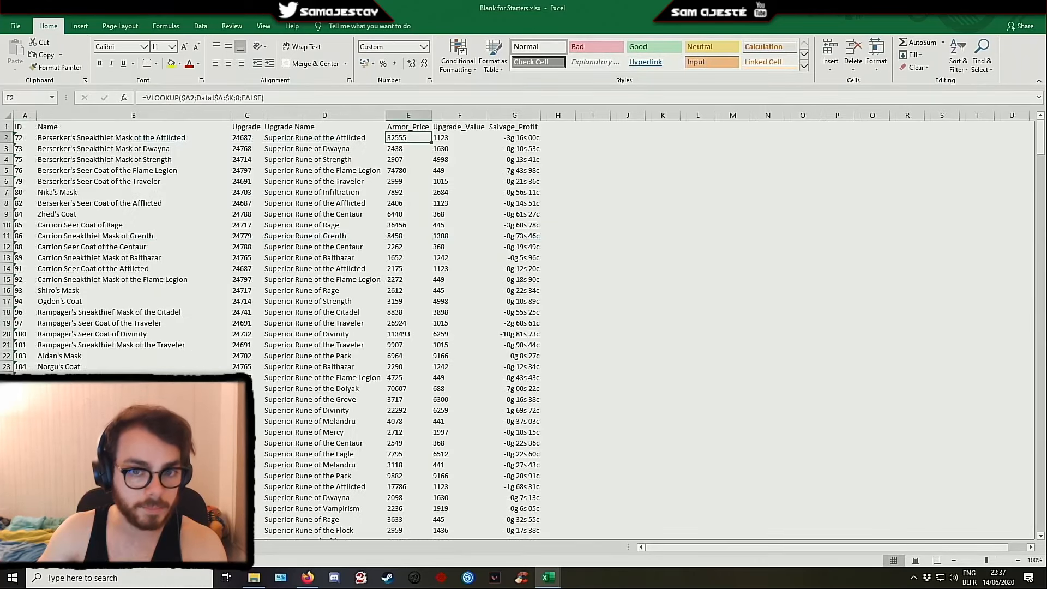
pyautogui.click(511, 139)
pyautogui.click(22, 128)
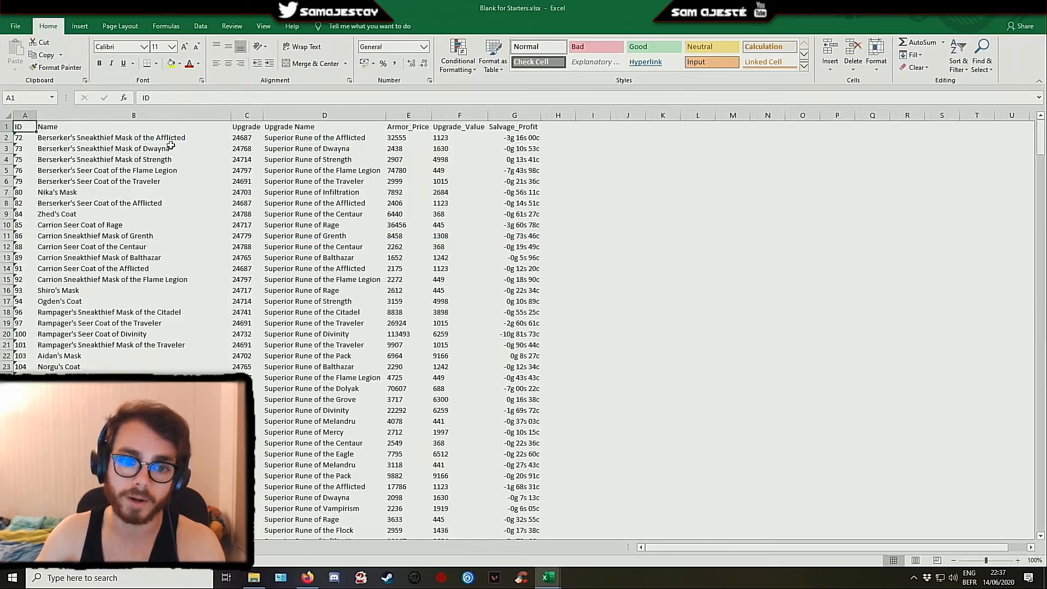
pyautogui.hotkey('ctrl', 'shift', 'Right')
pyautogui.hotkey('ctrl', 'shift', 'Down')
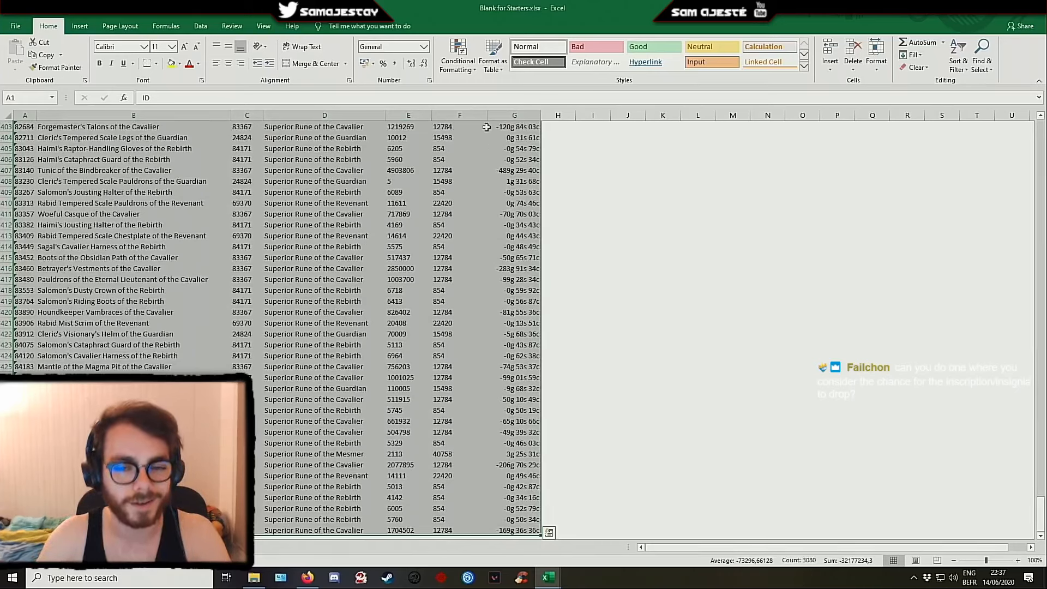
pyautogui.click(201, 25)
pyautogui.click(485, 54)
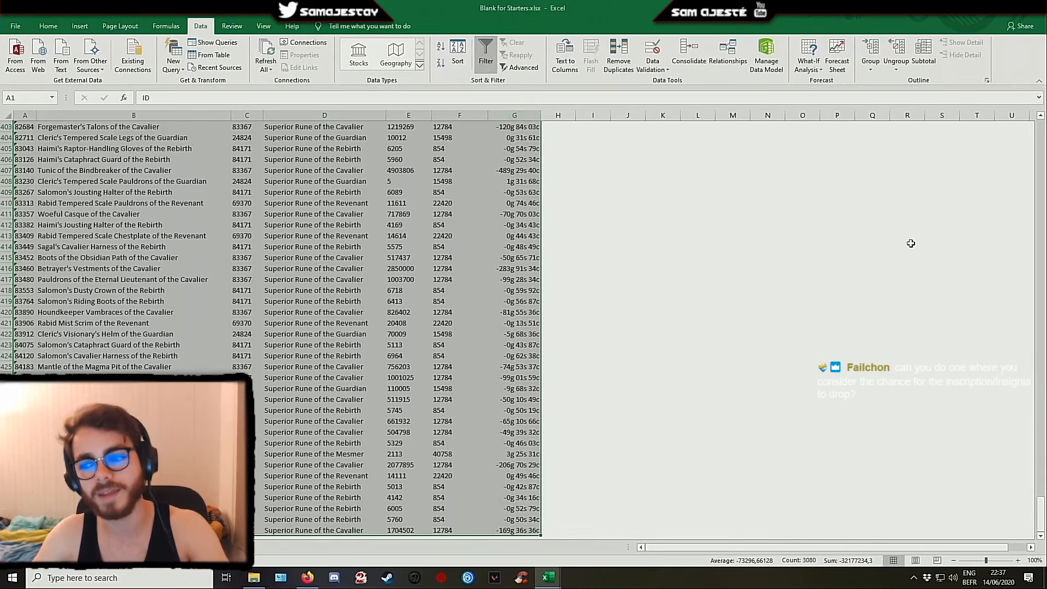
# Autofit the widths of columns A to G to their contents
pyautogui.moveTo(1041, 507); pyautogui.dragTo(1040, 126)
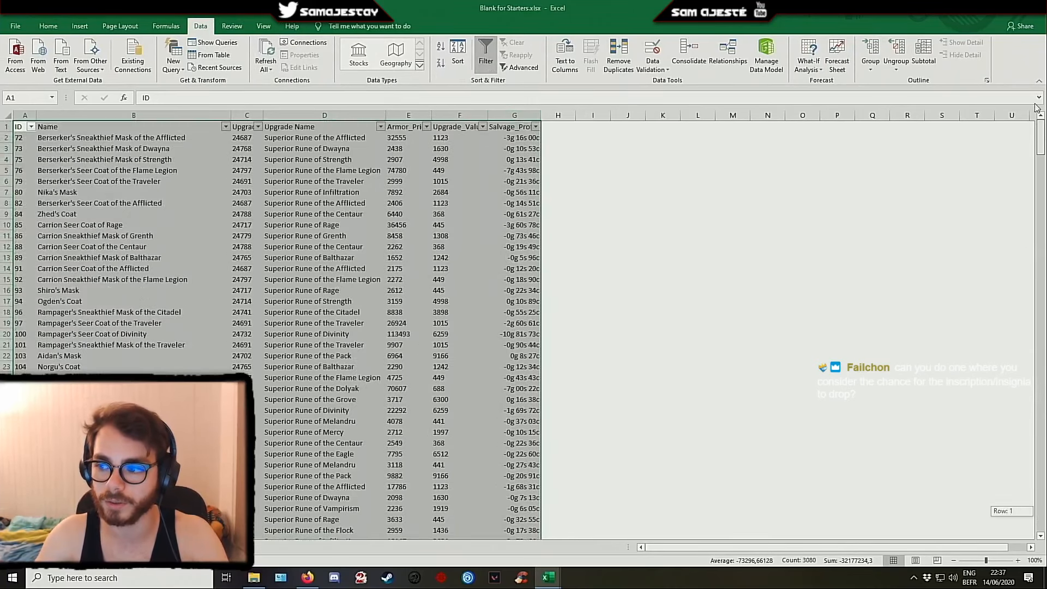
pyautogui.moveTo(25, 116); pyautogui.dragTo(497, 121)
pyautogui.doubleClick(489, 116)
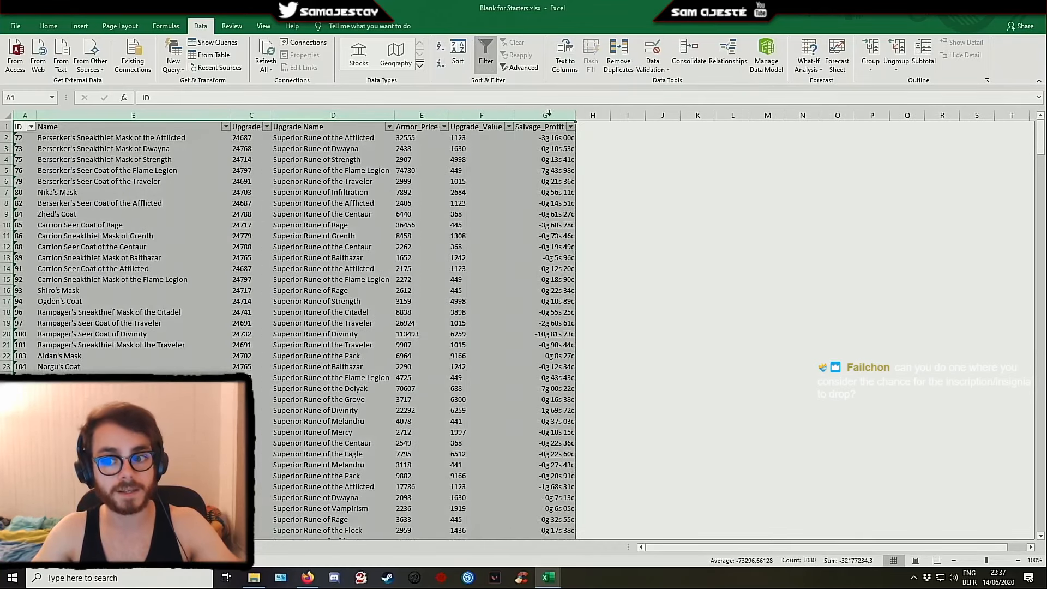
pyautogui.click(596, 126)
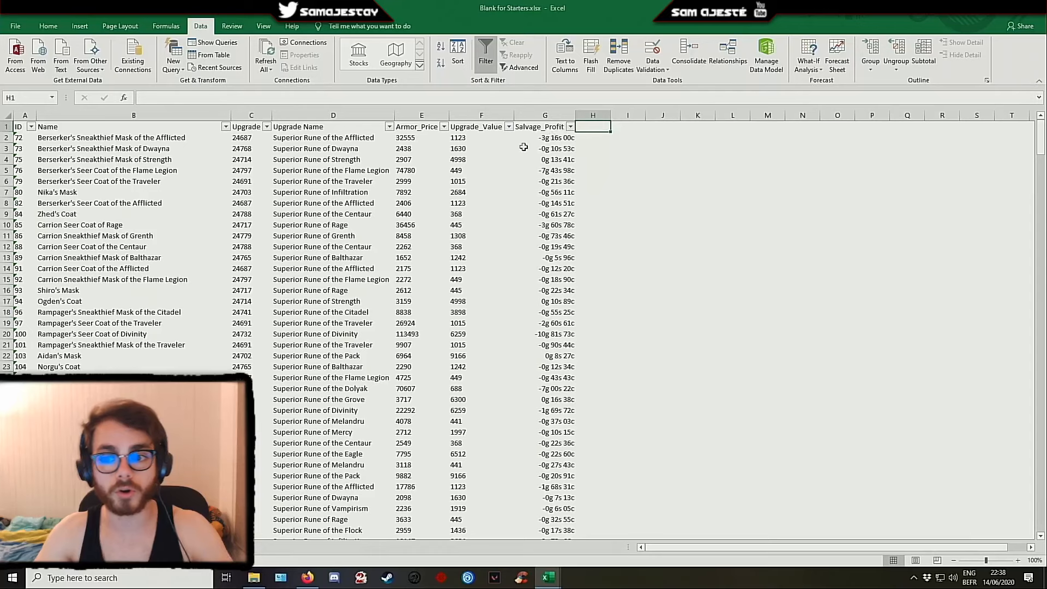
# Filter the Salvage_Profit column with a greater-than-or-equal-to number filter that keeps only non-negative profits
pyautogui.click(24, 128)
pyautogui.click(525, 127)
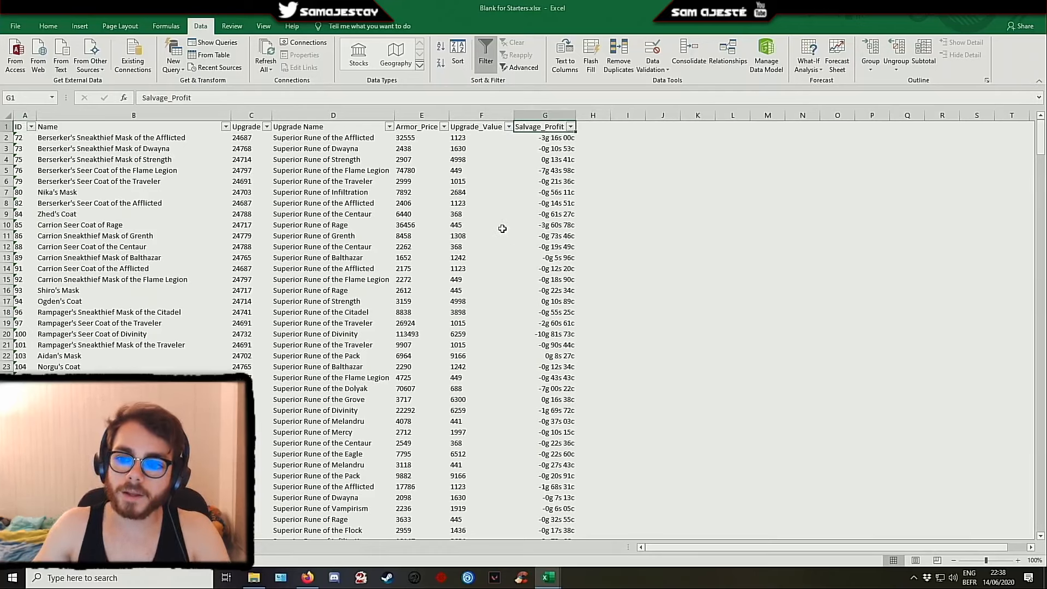
pyautogui.click(570, 127)
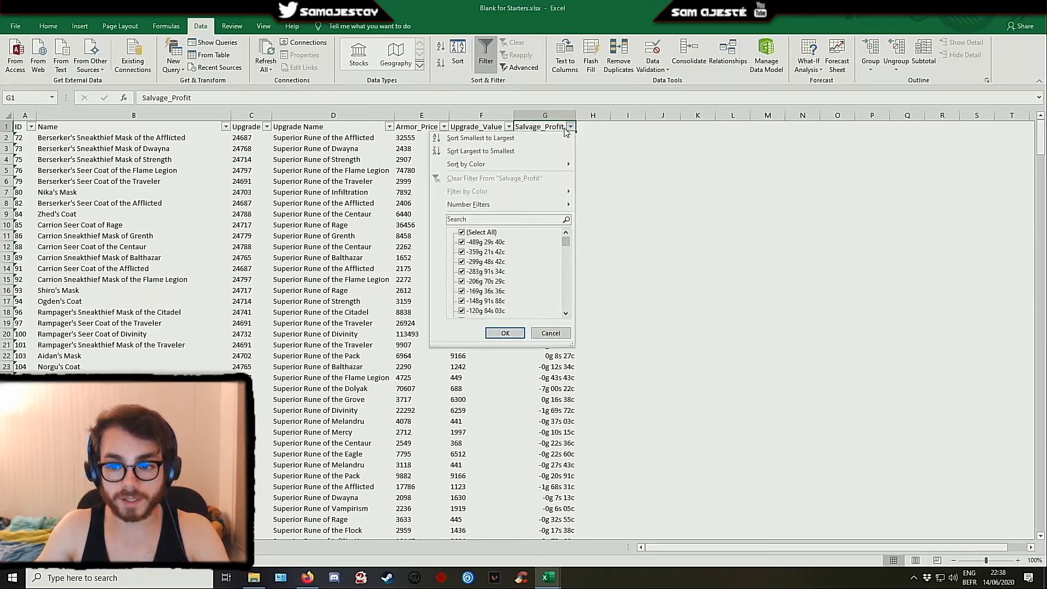
pyautogui.moveTo(568, 241); pyautogui.dragTo(565, 317)
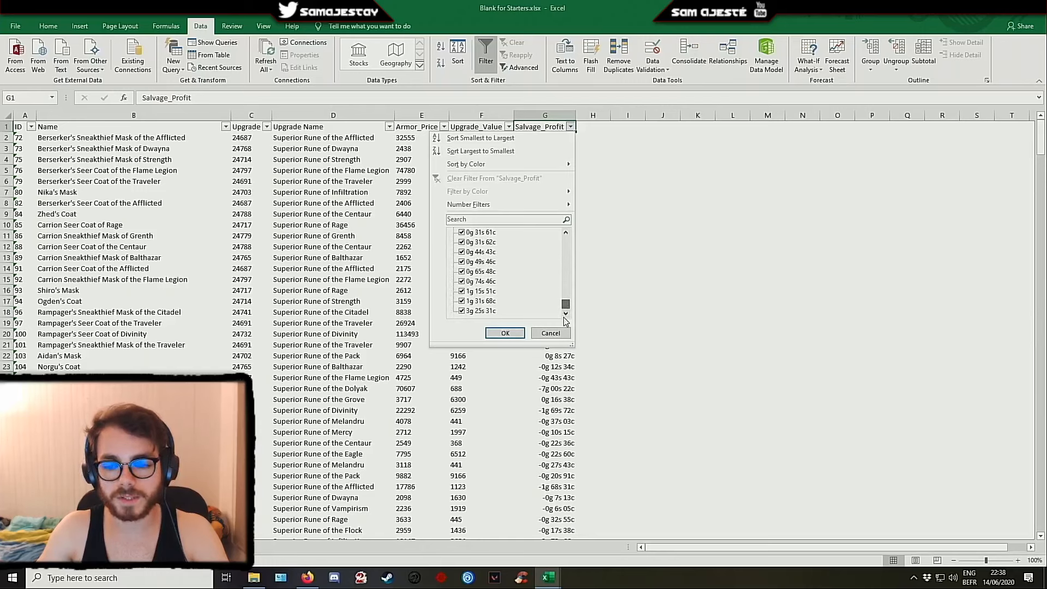
pyautogui.moveTo(566, 304); pyautogui.dragTo(567, 240)
pyautogui.moveTo(572, 206)
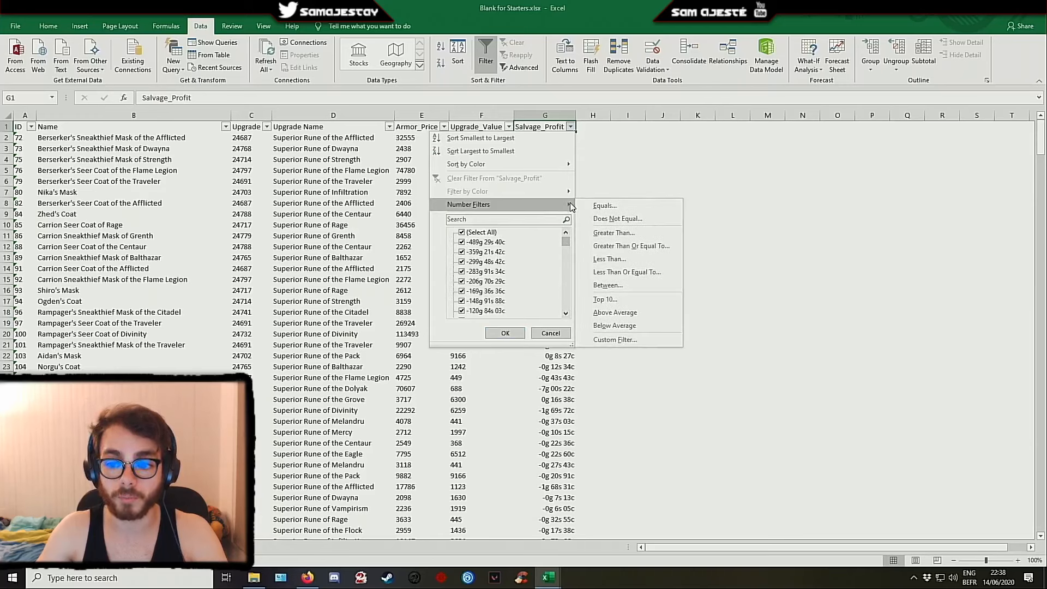
pyautogui.click(622, 246)
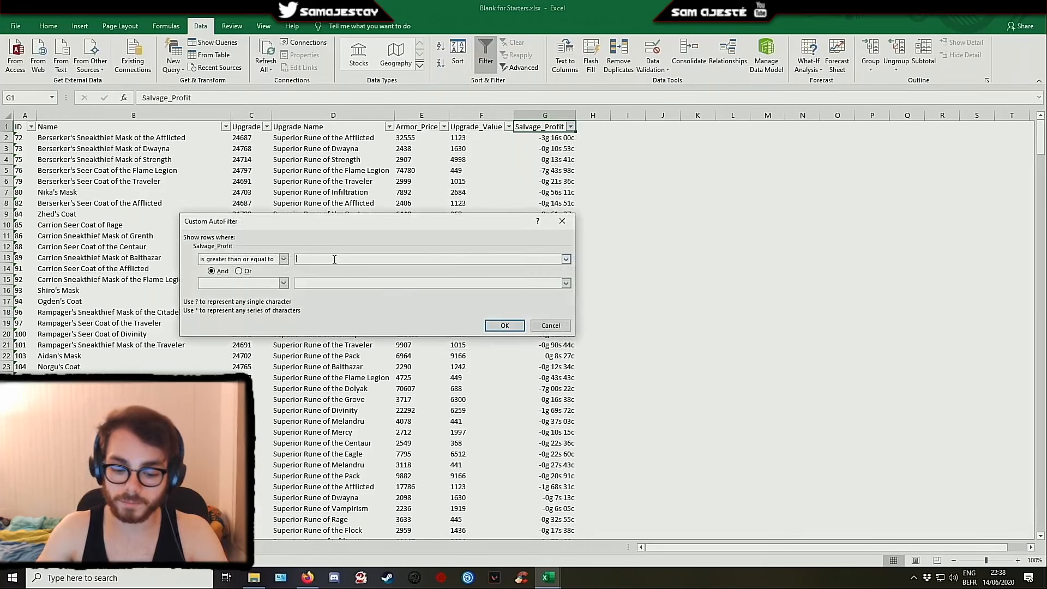
pyautogui.click(507, 326)
pyautogui.click(633, 258)
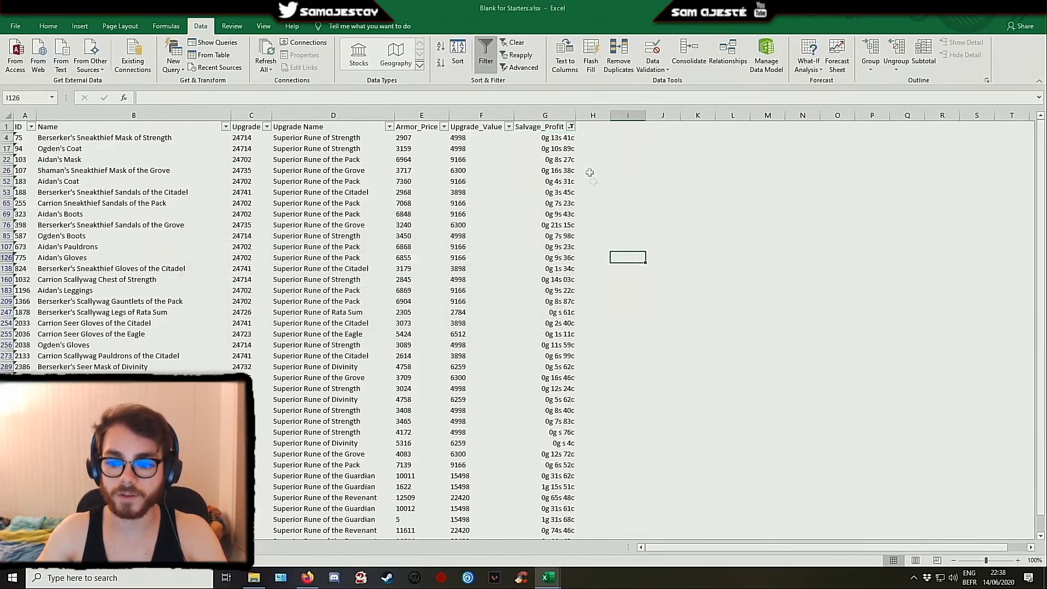
# Review the filtered rows, checking the Salvage_Profit and Upgrade_Value formulas of the first one
pyautogui.click(547, 141)
pyautogui.scroll(-3, 571, 297)
pyautogui.scroll(3, 571, 297)
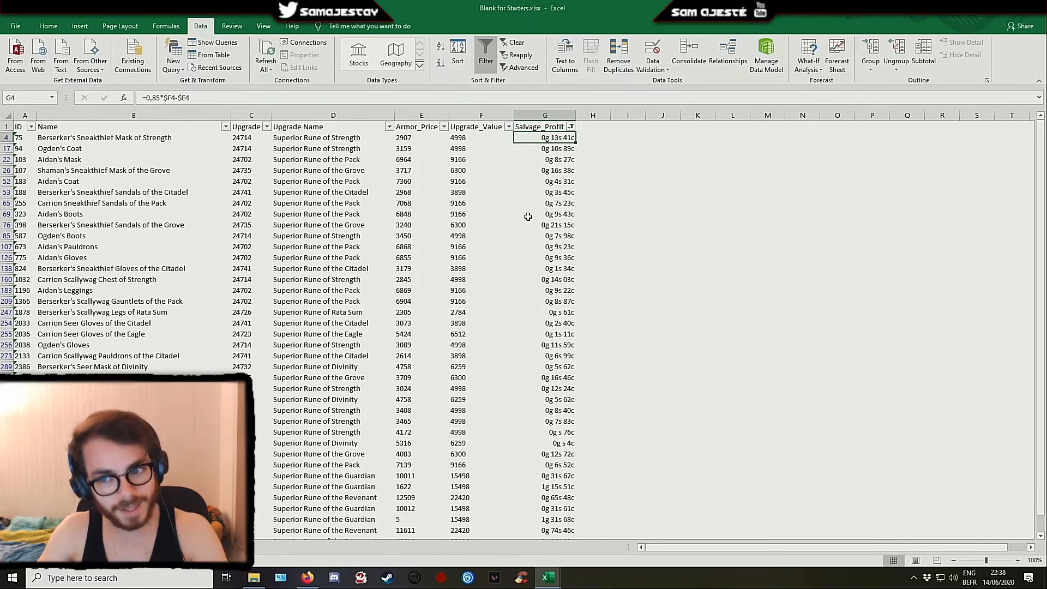
pyautogui.click(474, 138)
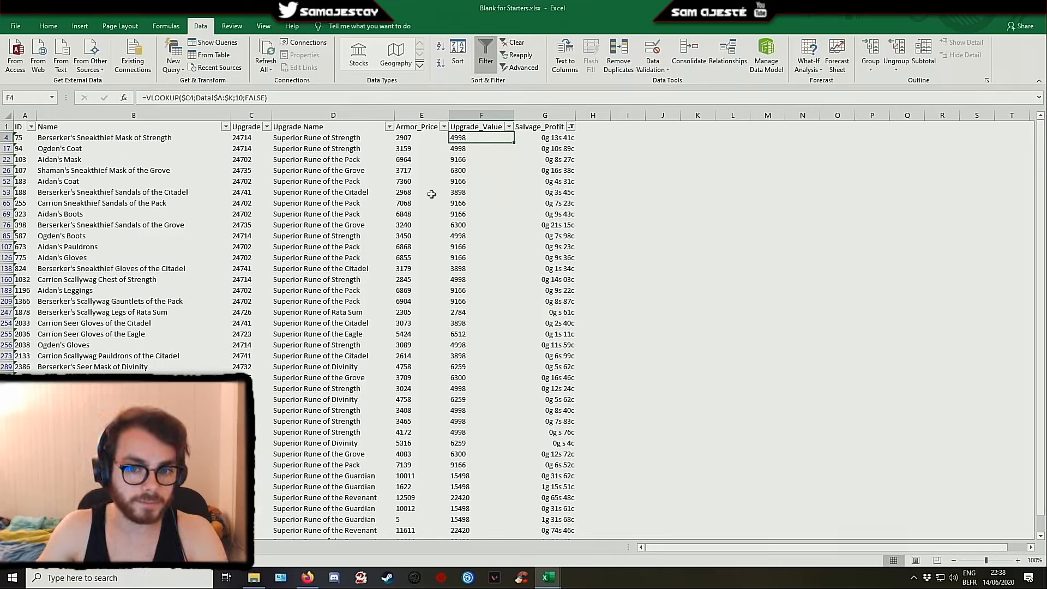
pyautogui.click(24, 127)
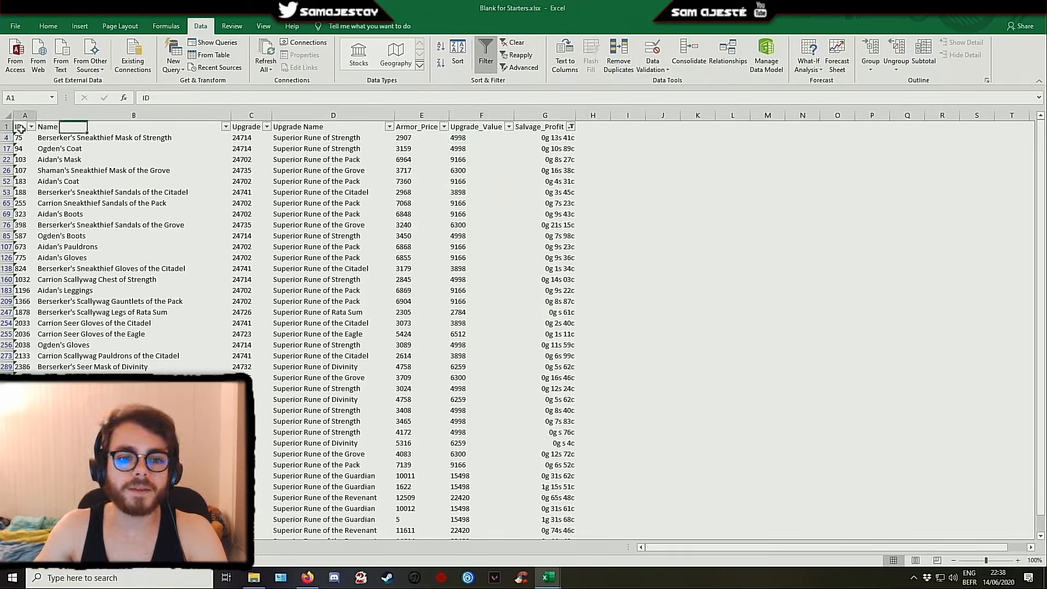
# Remove the Salvage_Profit filter by selecting all values again
pyautogui.click(571, 127)
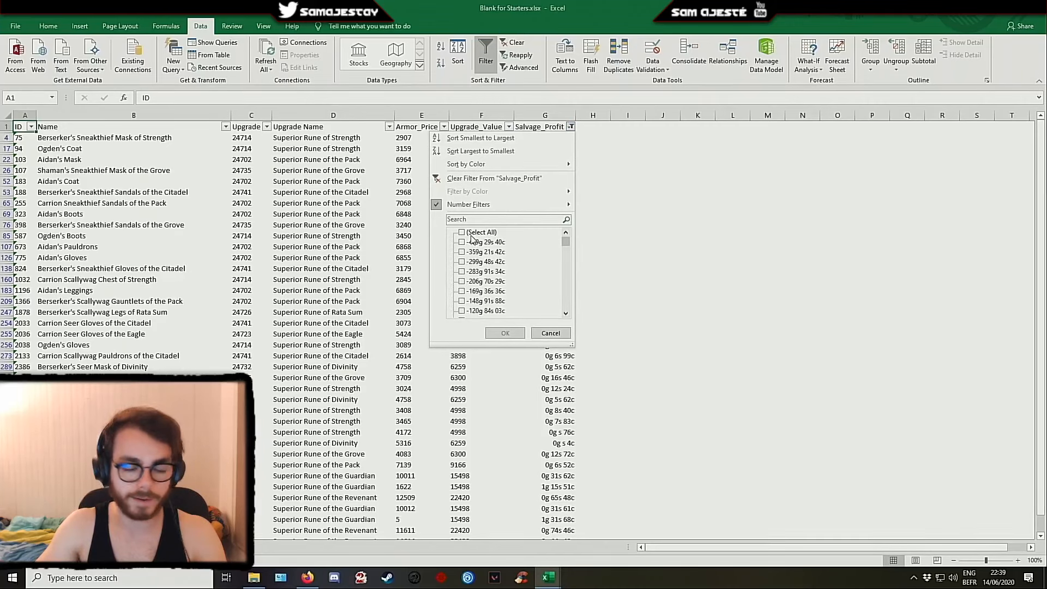
pyautogui.click(462, 232)
pyautogui.click(505, 333)
pyautogui.click(627, 147)
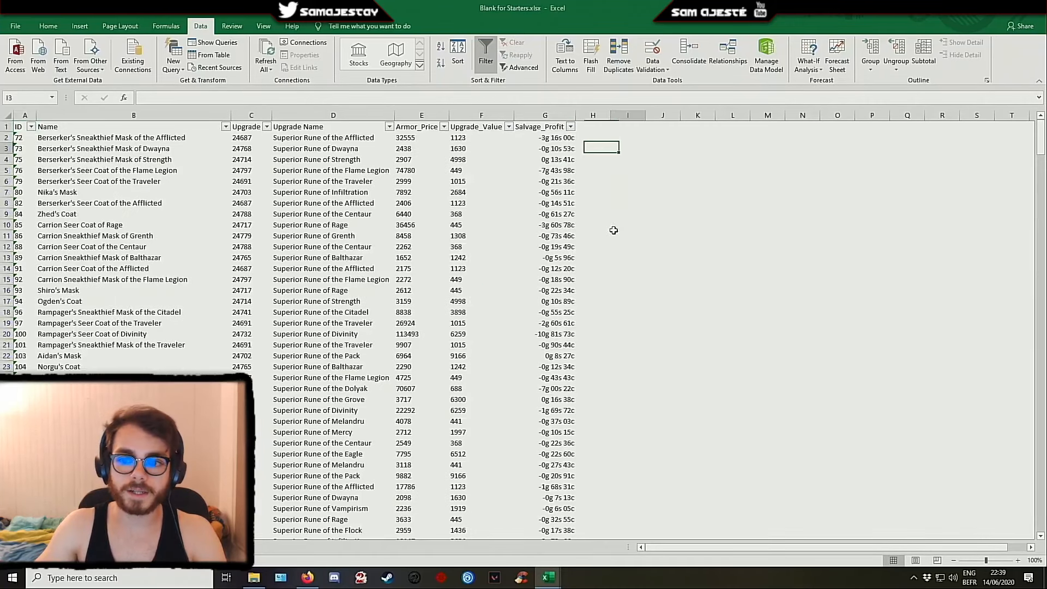
# Fill the header cells A1:D1, from ID through Upgrade Name, with a gold shade
pyautogui.click(17, 127)
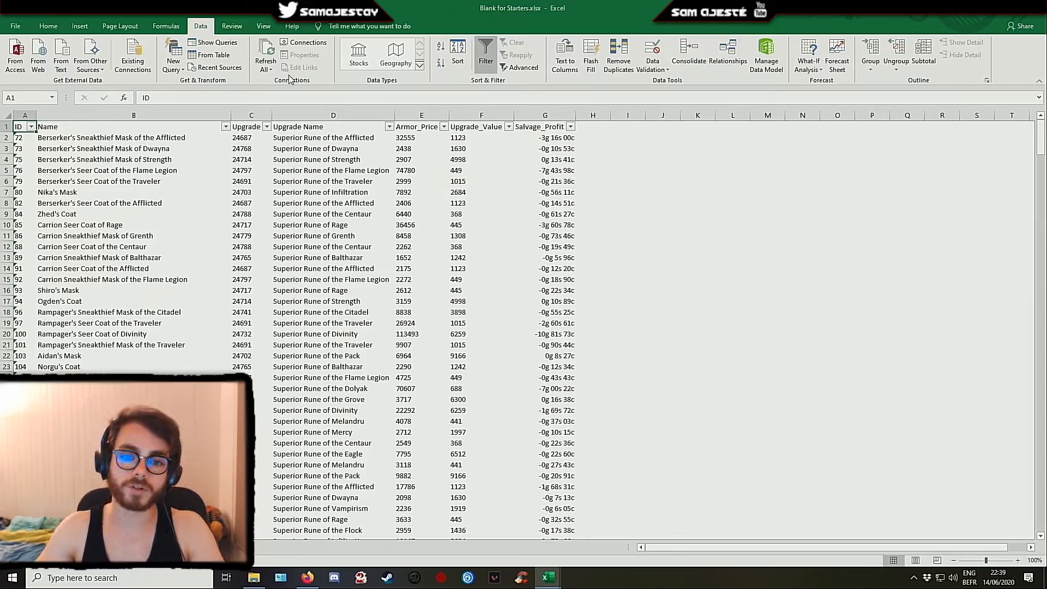
pyautogui.hotkey('shift', 'Right')
pyautogui.hotkey('shift', 'Right')
pyautogui.hotkey('shift', 'Right')
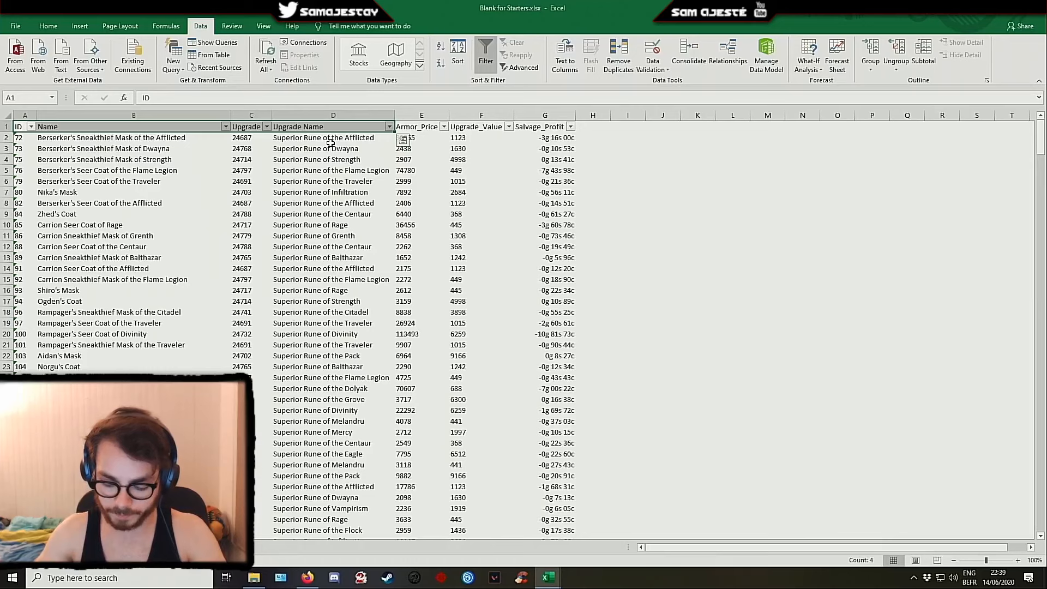
pyautogui.click(48, 28)
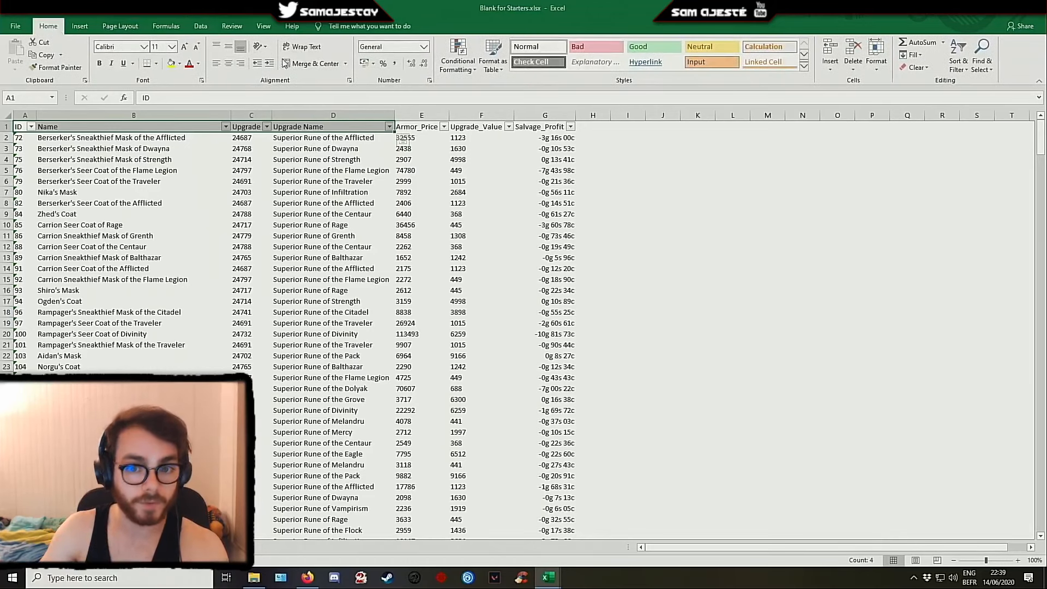
pyautogui.click(180, 63)
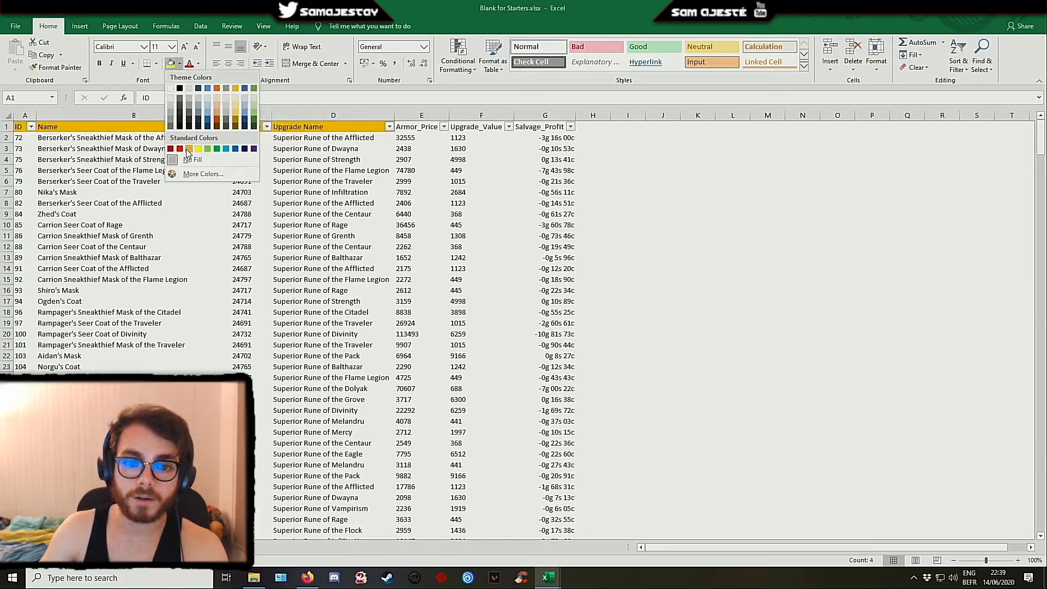
pyautogui.click(235, 116)
# Give the Armor_Price and Upgrade_Value header cells a dark red fill and a light font color
pyautogui.moveTo(412, 129); pyautogui.dragTo(514, 123)
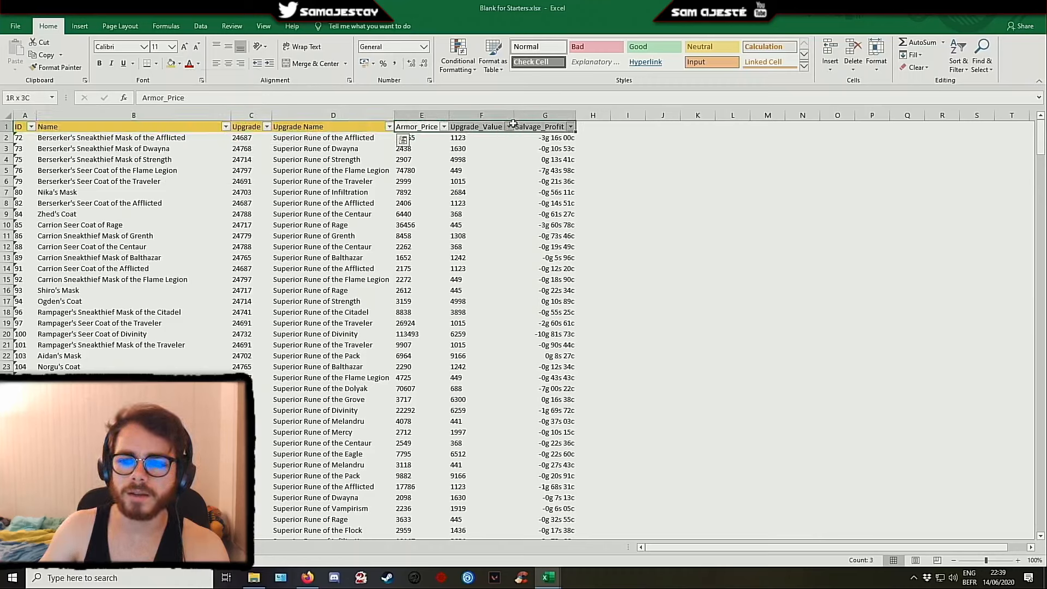
pyautogui.click(199, 65)
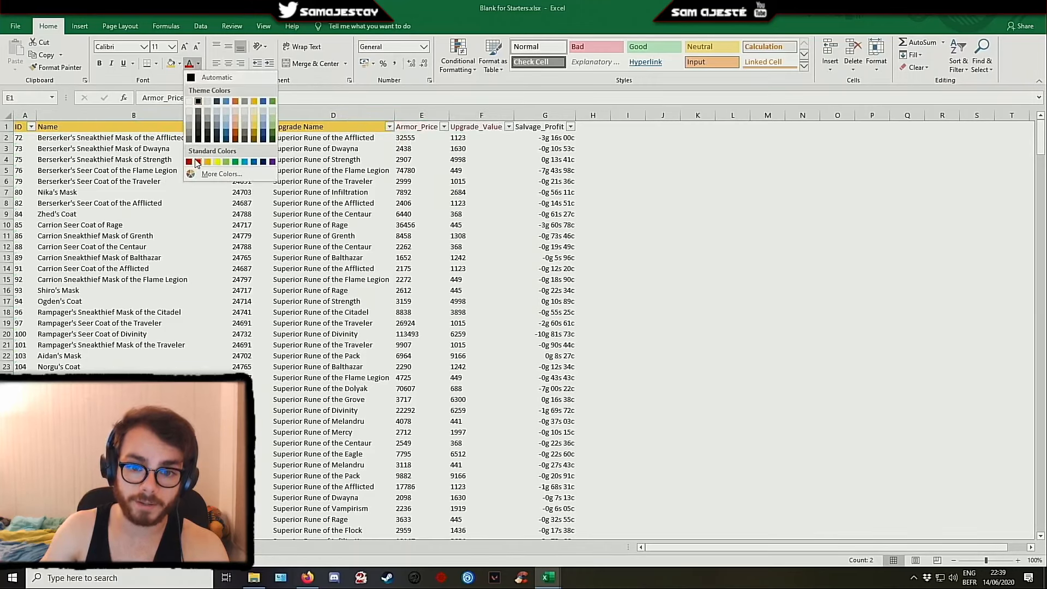
pyautogui.click(180, 63)
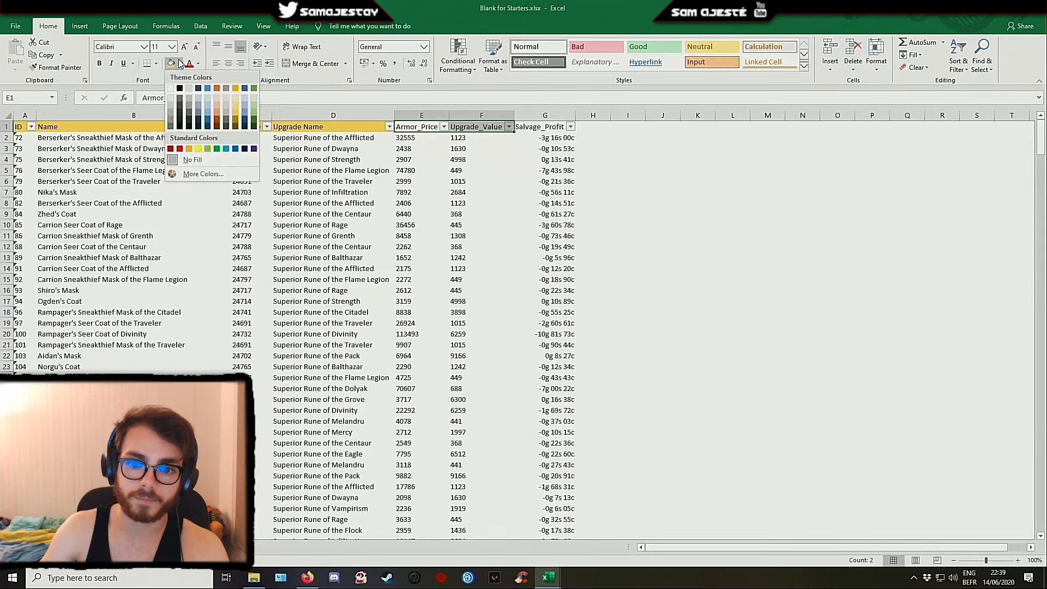
pyautogui.click(180, 150)
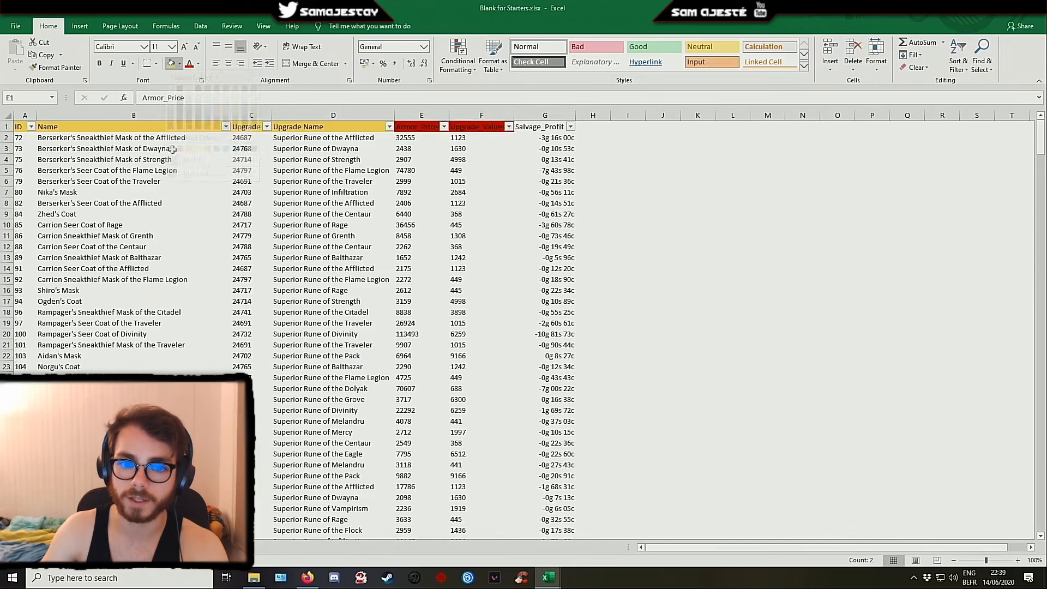
pyautogui.click(199, 64)
pyautogui.click(190, 108)
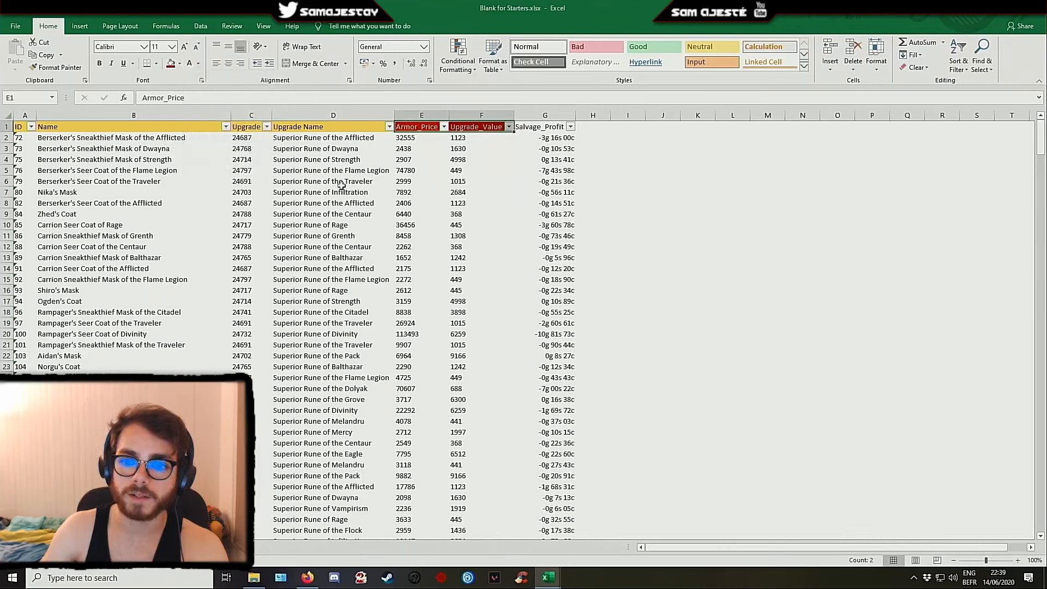
# Fill the Salvage_Profit header cell with the standard purple
pyautogui.click(524, 127)
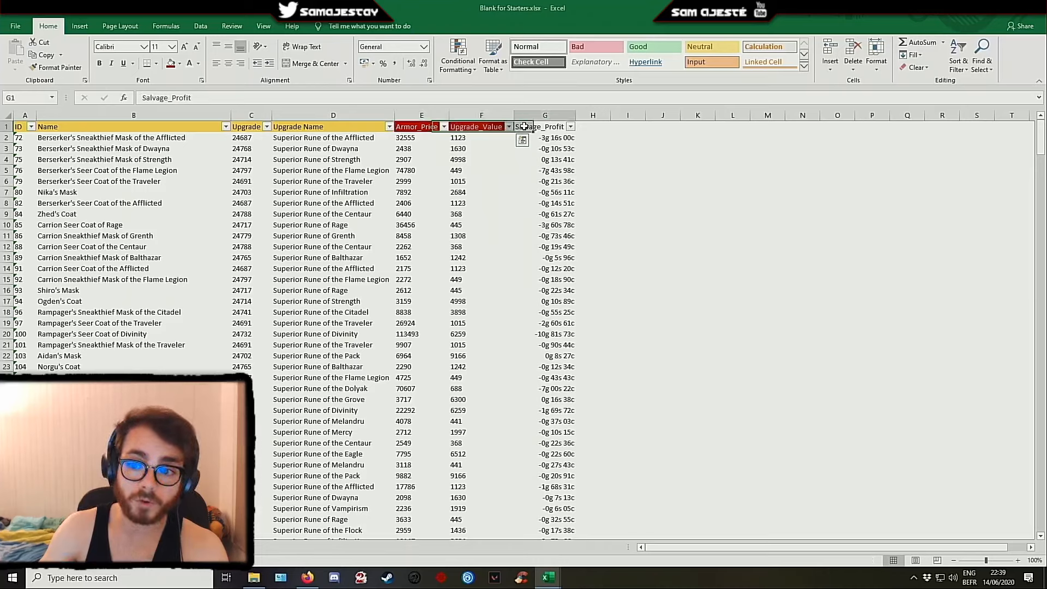
pyautogui.click(179, 64)
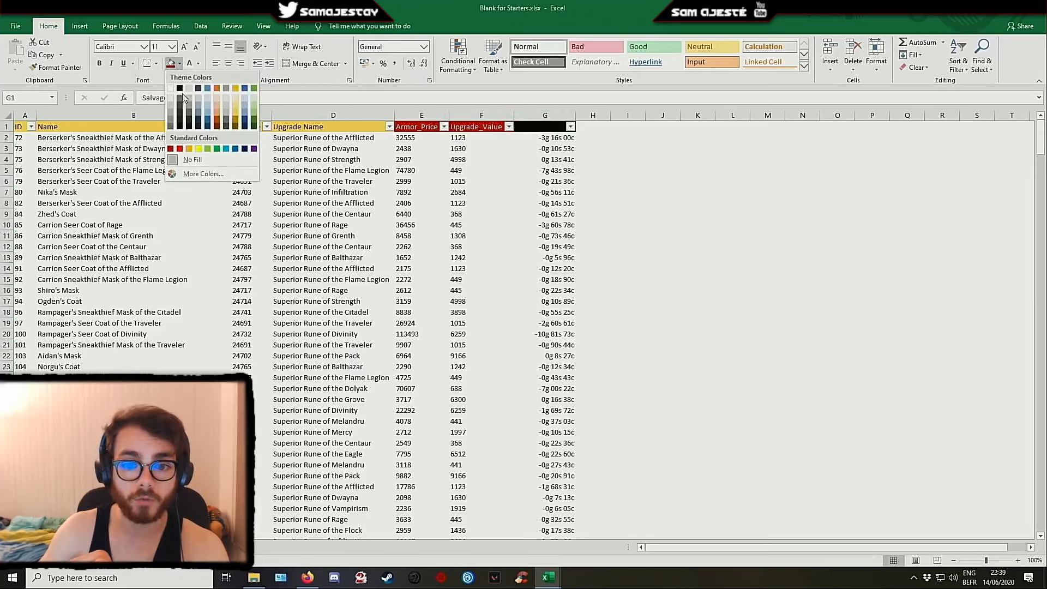
pyautogui.click(253, 148)
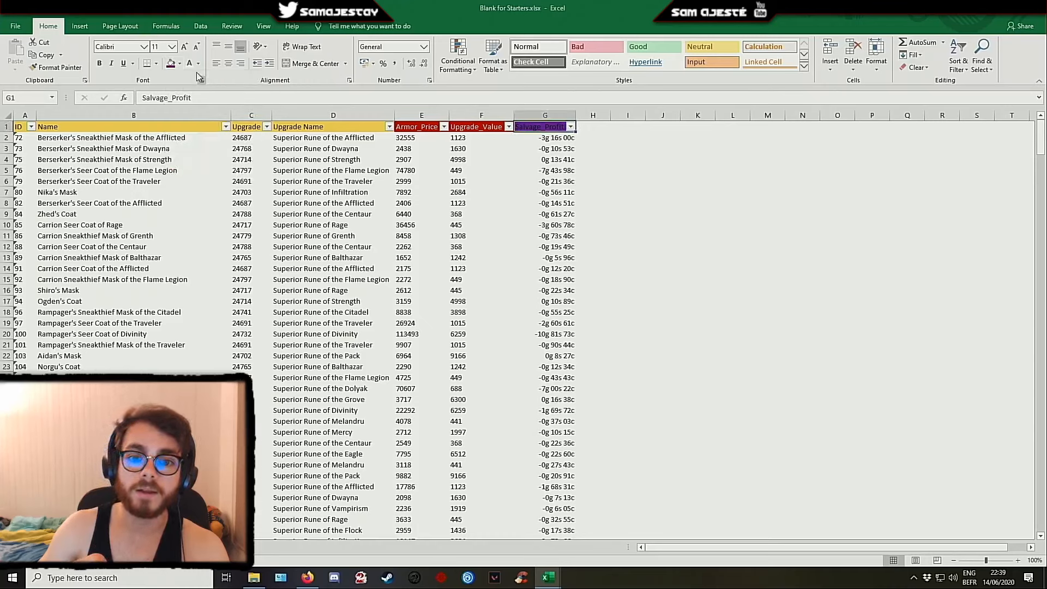
# Give the Salvage_Profit header a light font color and surround the header cells A1:G1 with a thick outside border
pyautogui.click(188, 63)
pyautogui.click(481, 192)
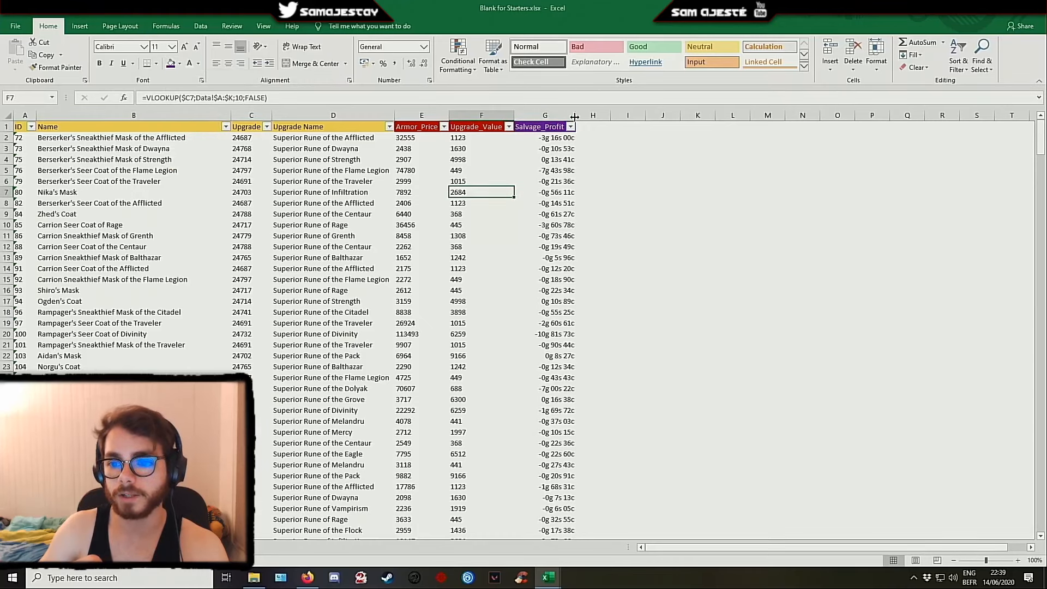
pyautogui.moveTo(20, 127); pyautogui.dragTo(529, 123)
pyautogui.click(156, 64)
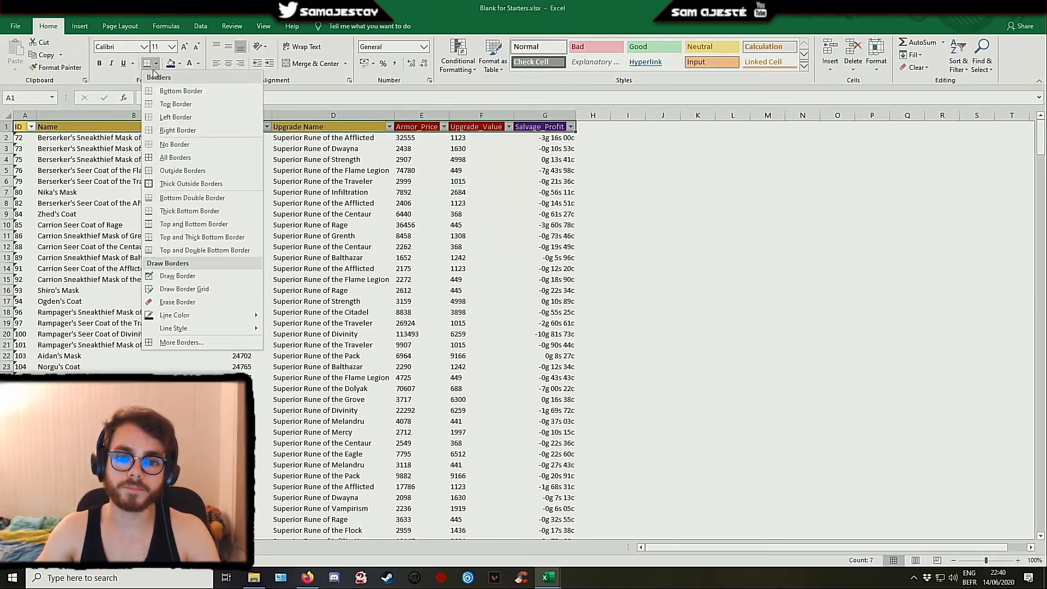
pyautogui.click(164, 166)
pyautogui.click(156, 63)
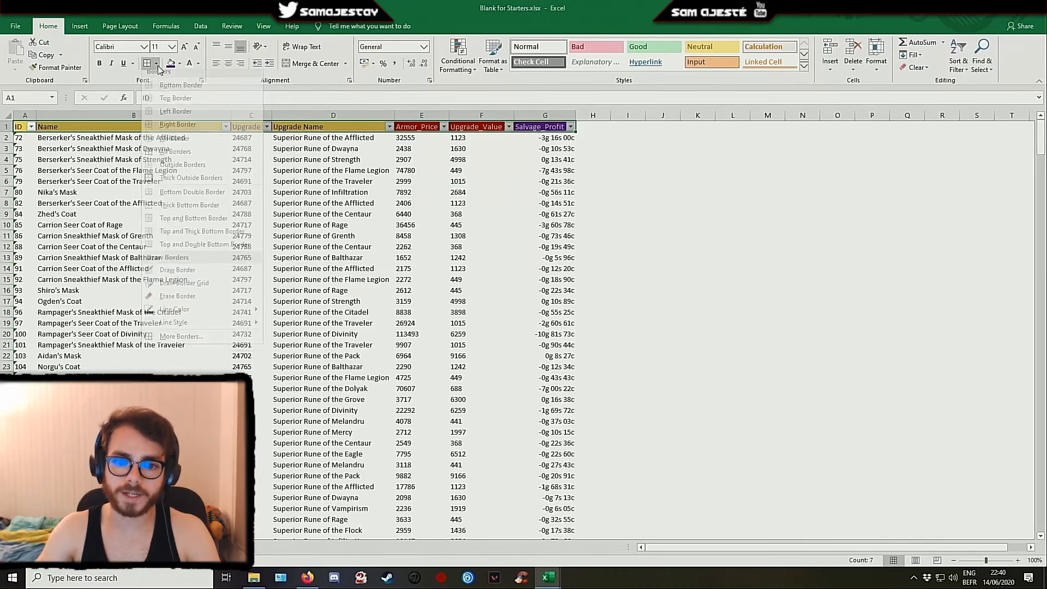
pyautogui.click(171, 182)
pyautogui.click(137, 269)
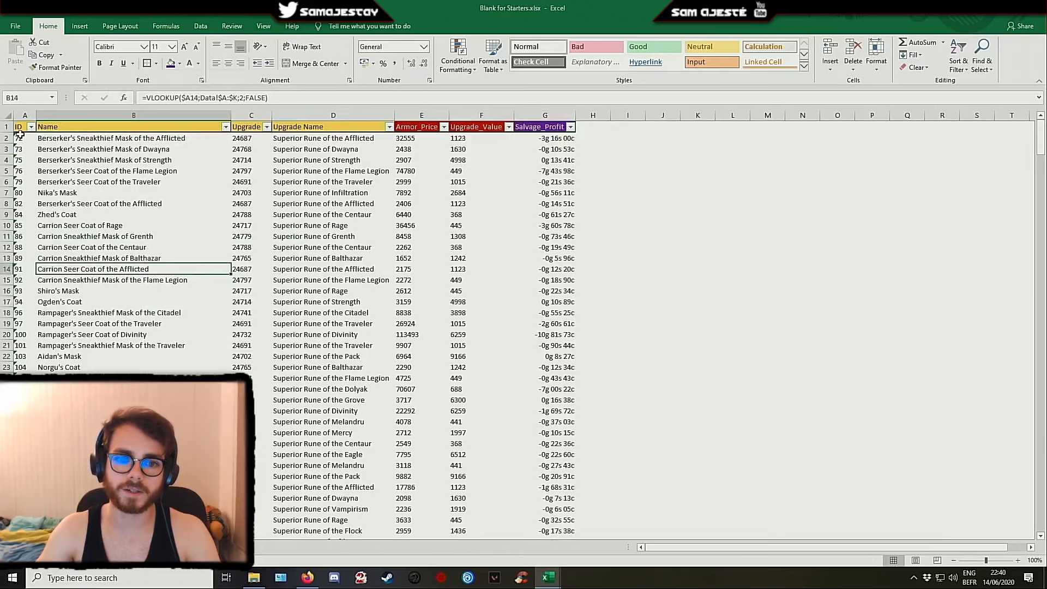
# Give the data range A2:G440 dashed vertical borders between columns and solid borders along its outer left, right and bottom edges
pyautogui.moveTo(20, 138); pyautogui.dragTo(544, 138)
pyautogui.hotkey('ctrl', 'shift', 'Down')
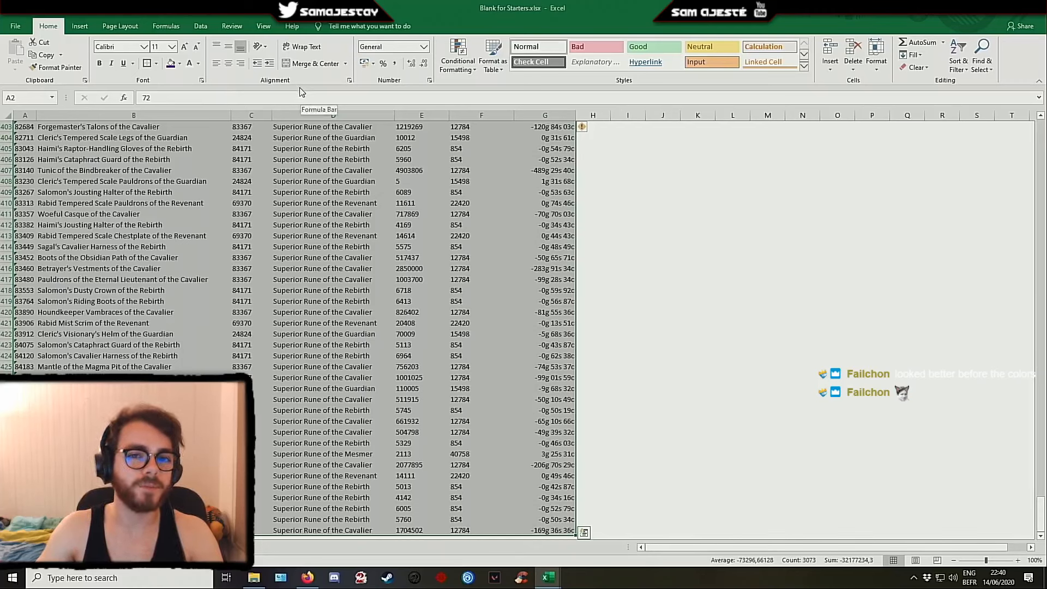
pyautogui.click(156, 64)
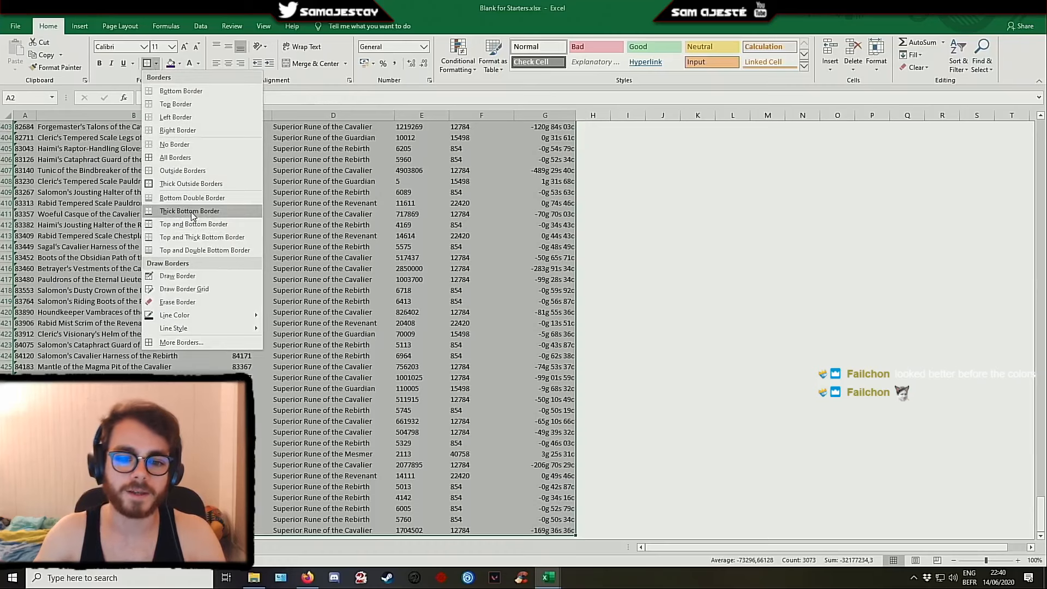
pyautogui.click(173, 342)
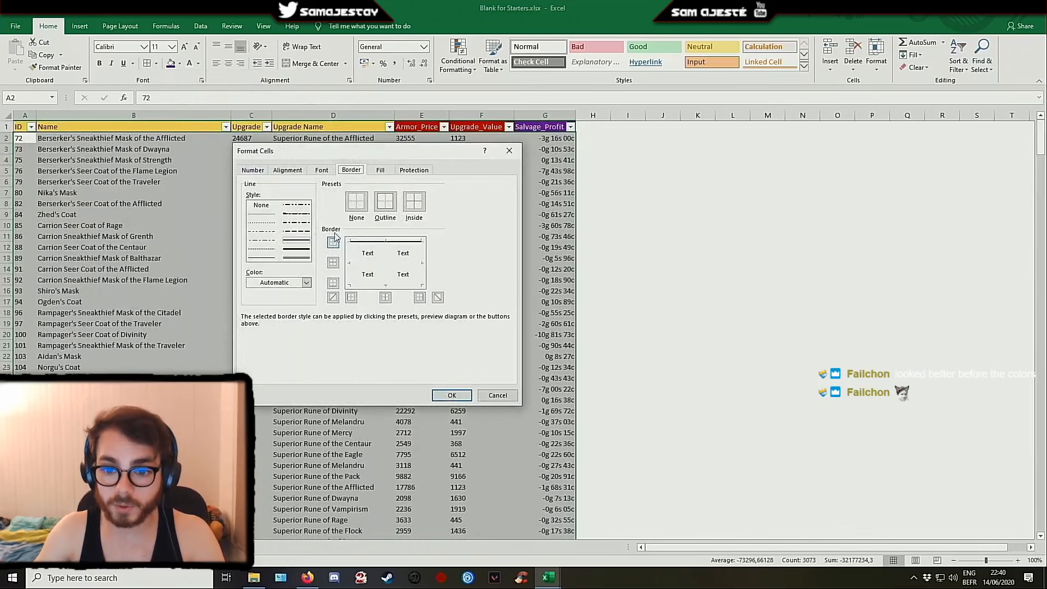
pyautogui.click(264, 250)
pyautogui.click(386, 261)
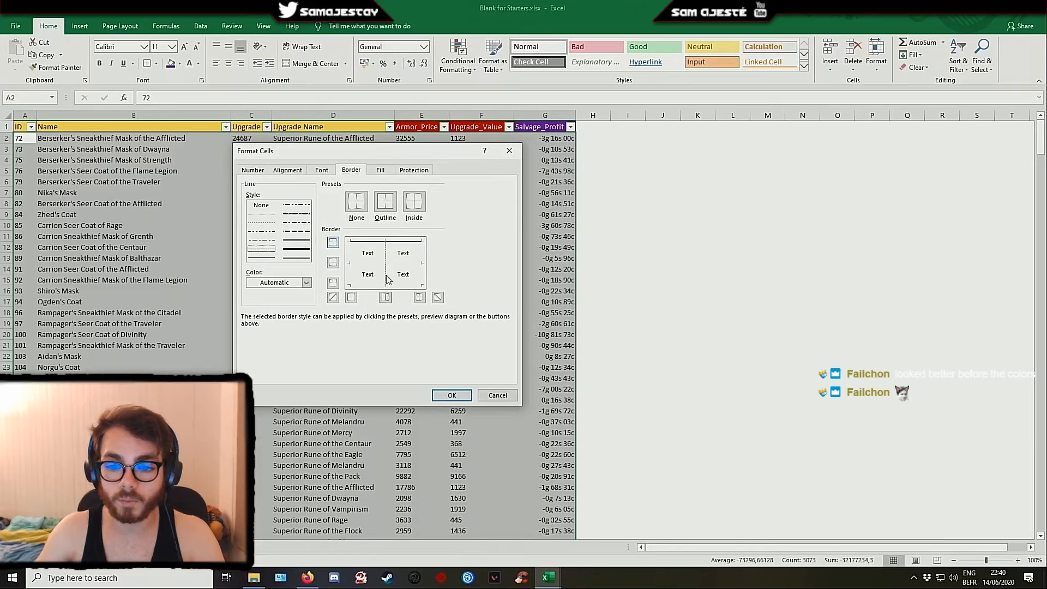
pyautogui.click(294, 243)
pyautogui.click(350, 262)
pyautogui.click(422, 259)
pyautogui.click(406, 284)
pyautogui.click(455, 395)
pyautogui.click(191, 389)
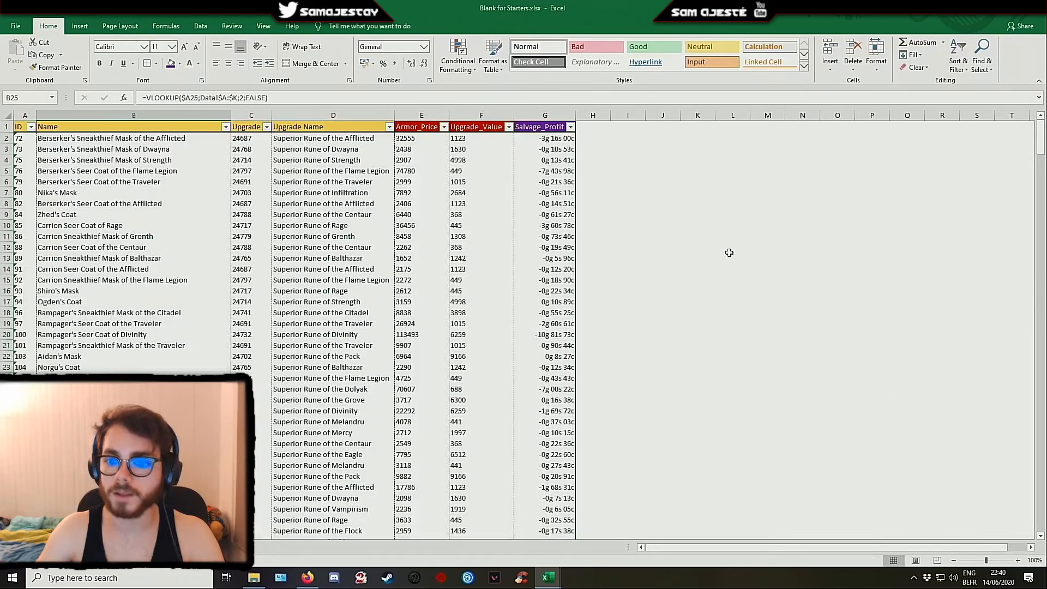
# Review the bordered table from top to bottom and look through the Salvage_Profit filter values
pyautogui.click(424, 157)
pyautogui.click(481, 153)
pyautogui.click(547, 158)
pyautogui.moveTo(1041, 140); pyautogui.dragTo(1043, 518)
pyautogui.moveTo(1037, 274); pyautogui.dragTo(1017, 58)
pyautogui.moveTo(588, 146); pyautogui.dragTo(586, 140)
pyautogui.click(550, 126)
pyautogui.click(570, 127)
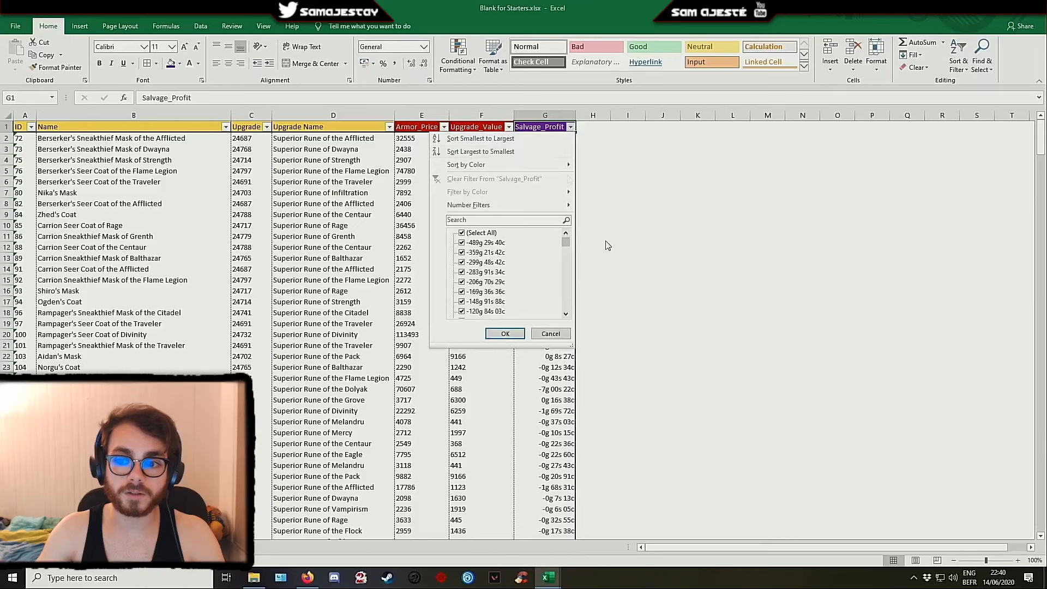
pyautogui.moveTo(567, 247)
pyautogui.mouseDown()
pyautogui.moveTo(567, 334)
pyautogui.moveTo(565, 239)
pyautogui.mouseUp()
pyautogui.click(624, 248)
# Select the Salvage_Profit values from G2 down, and add the note "Conditional Formatting" in A27 of the documentation sheet
pyautogui.click(562, 138)
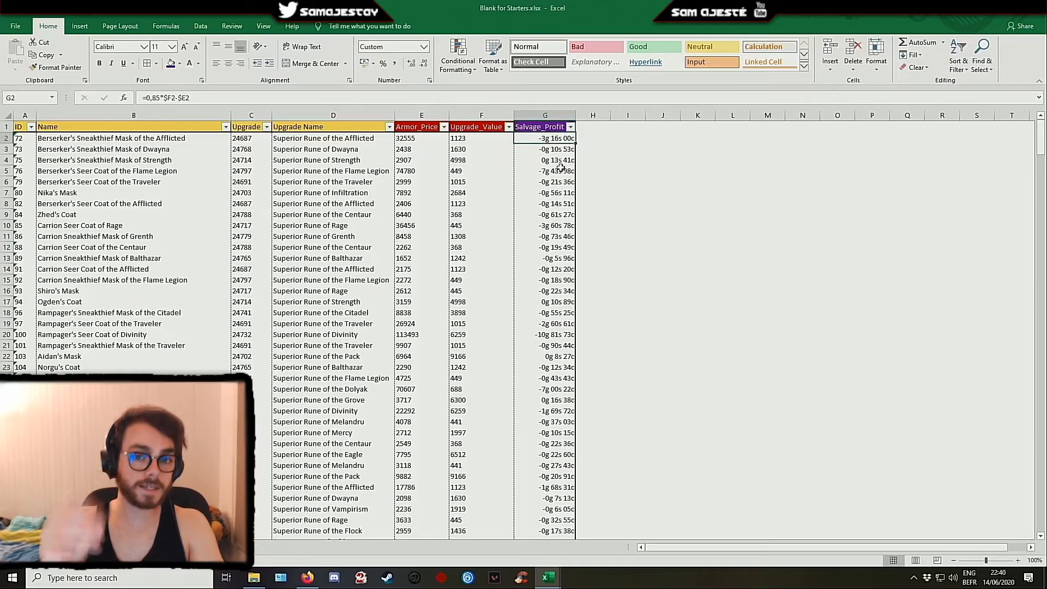
pyautogui.hotkey('ctrl', 'shift', 'Down')
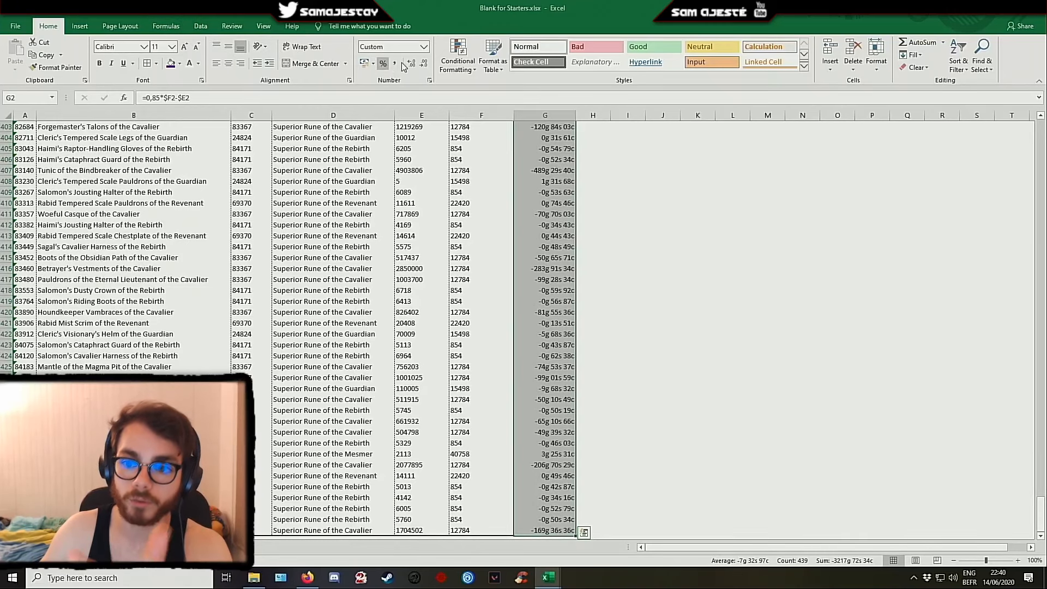
pyautogui.click(60, 547)
pyautogui.click(31, 378)
pyautogui.write('Conditional Formattingh')
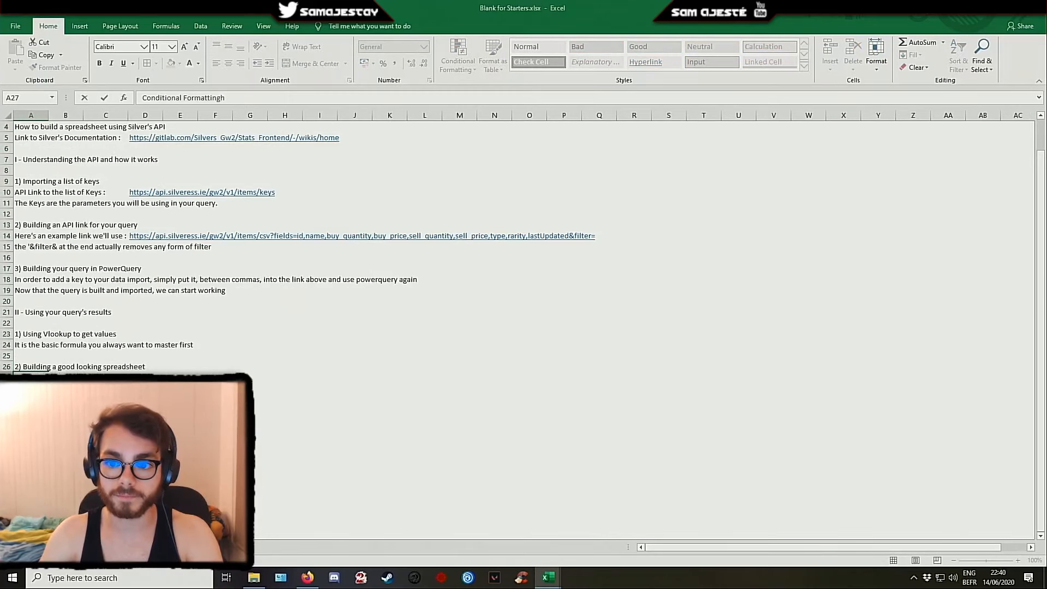
pyautogui.press('Return')
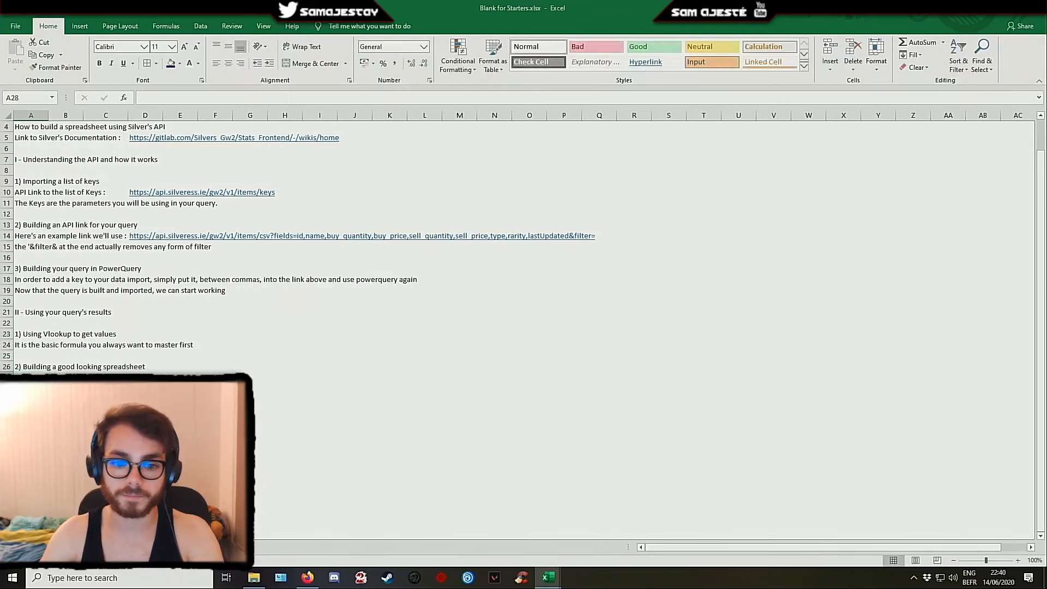
pyautogui.press('Up')
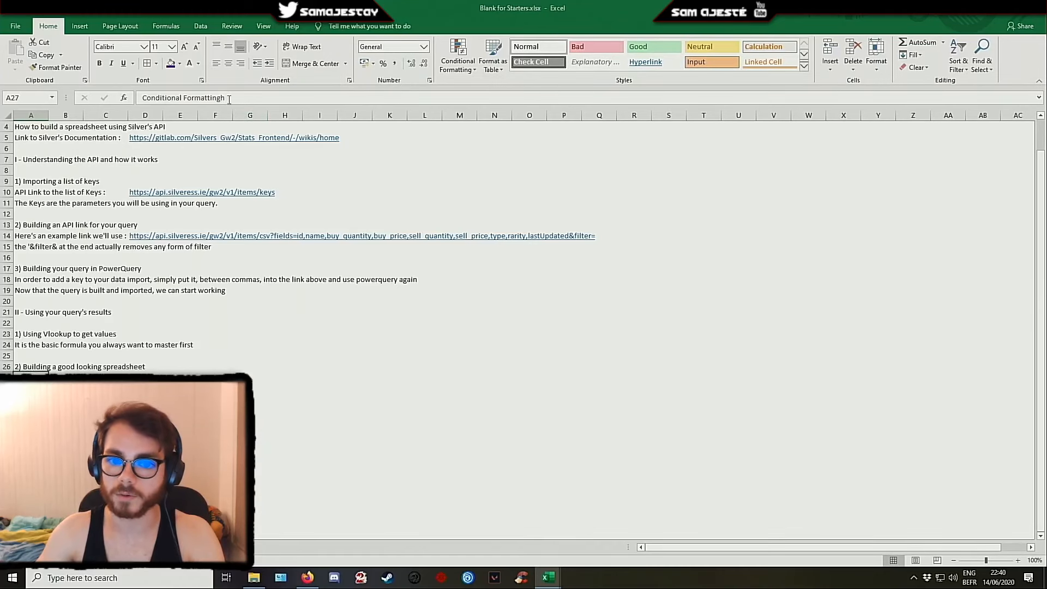
pyautogui.click(229, 98)
pyautogui.press('Return')
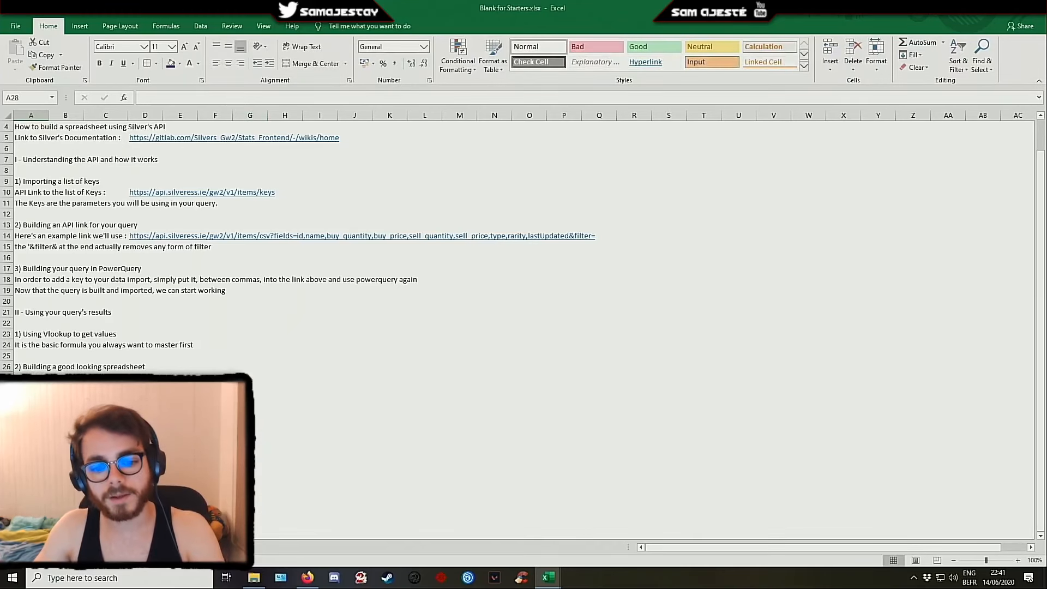
# Return to the salvage table and apply the Green-Yellow-Red color scale to the selected Salvage_Profit values
pyautogui.click(131, 547)
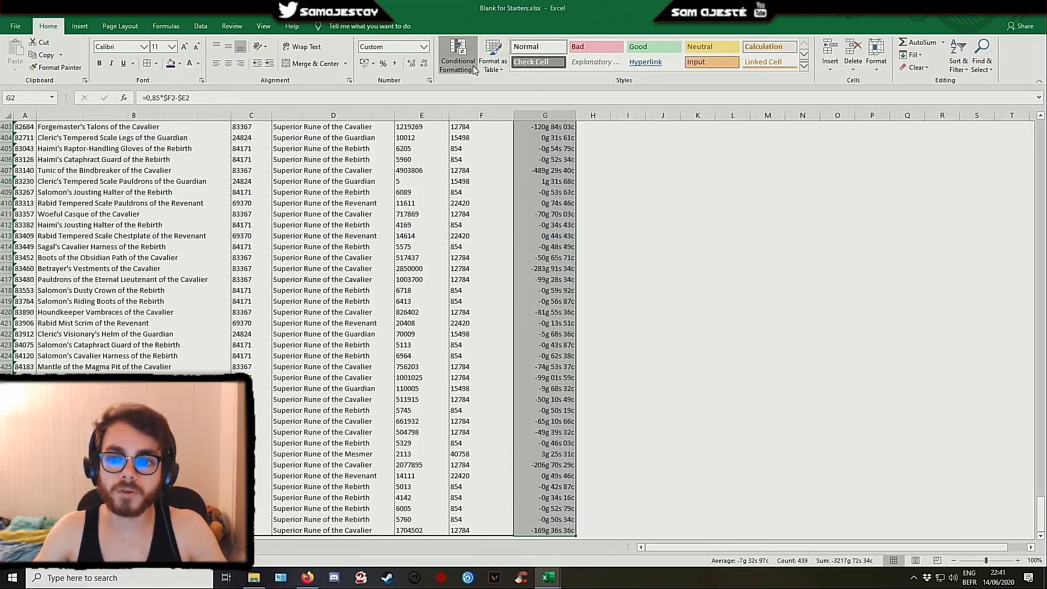
pyautogui.click(458, 54)
pyautogui.moveTo(518, 162)
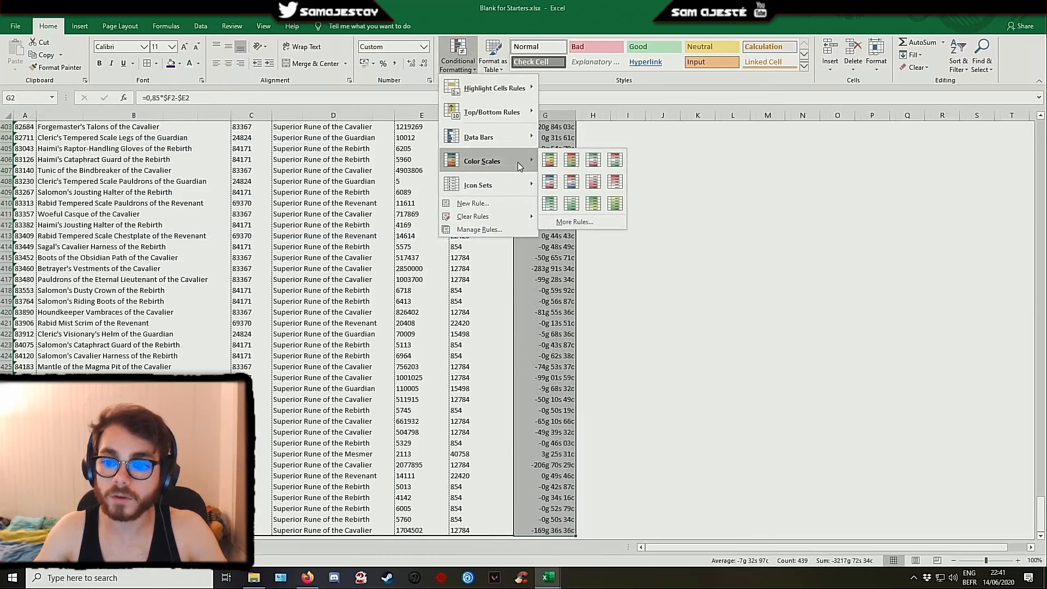
pyautogui.click(551, 160)
# Edit the Salvage_Profit color scale rule so that its midpoint is of type Number with the value 0
pyautogui.click(458, 55)
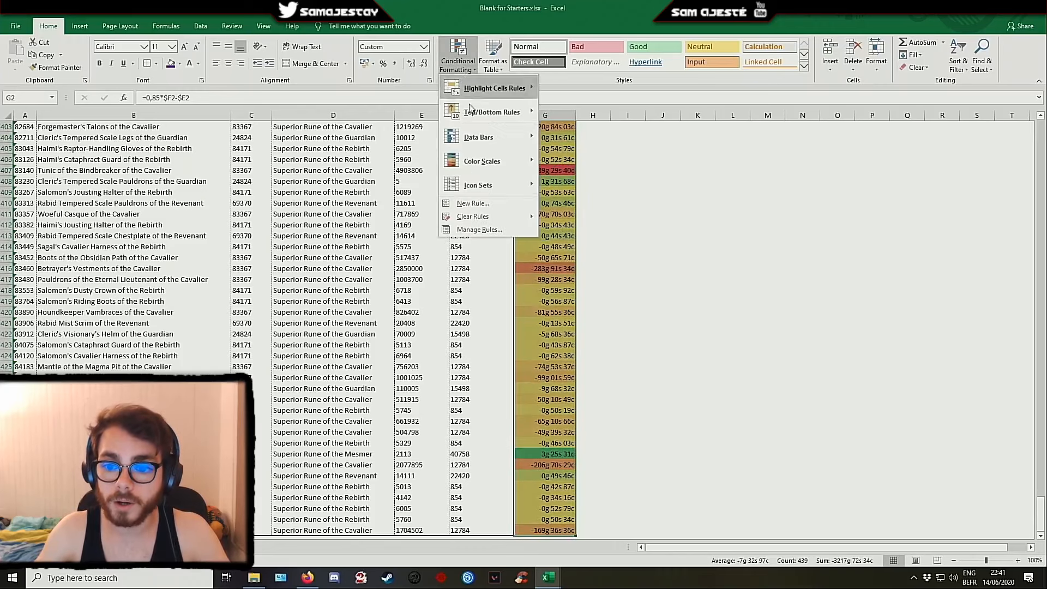
pyautogui.click(466, 235)
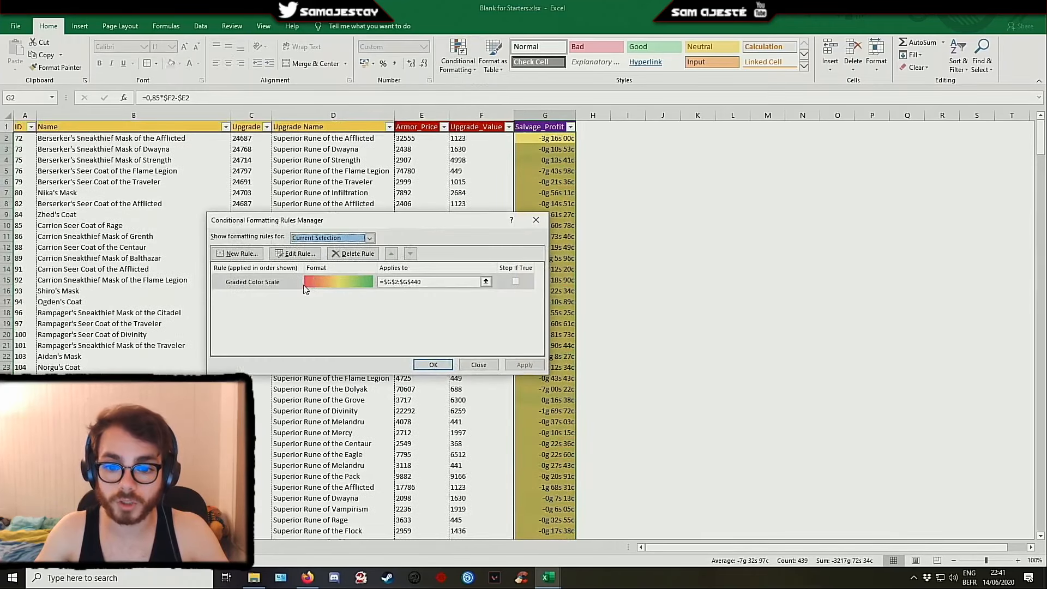
pyautogui.click(305, 282)
pyautogui.click(294, 253)
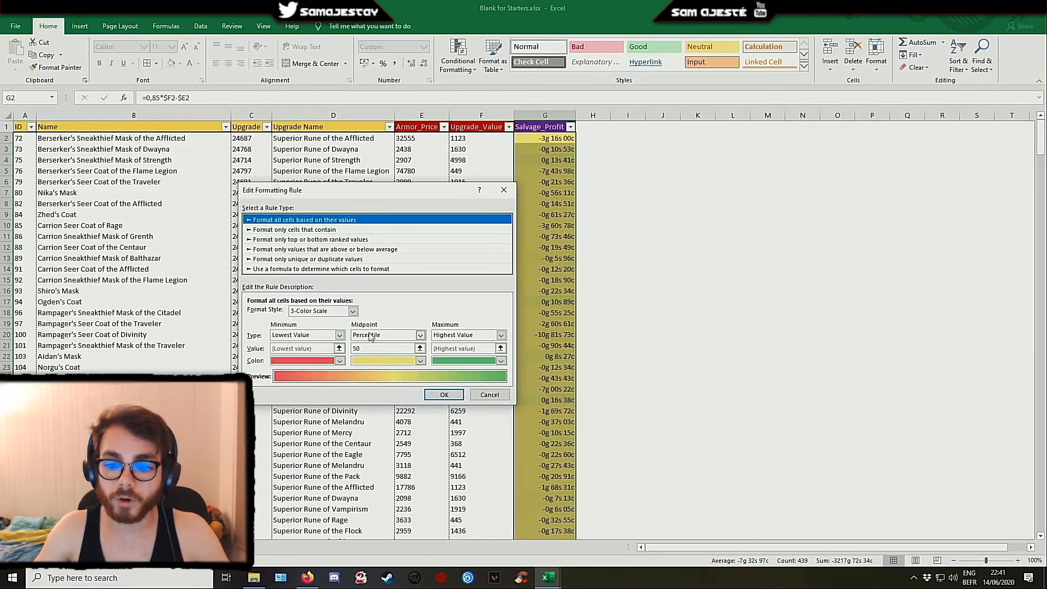
pyautogui.click(421, 335)
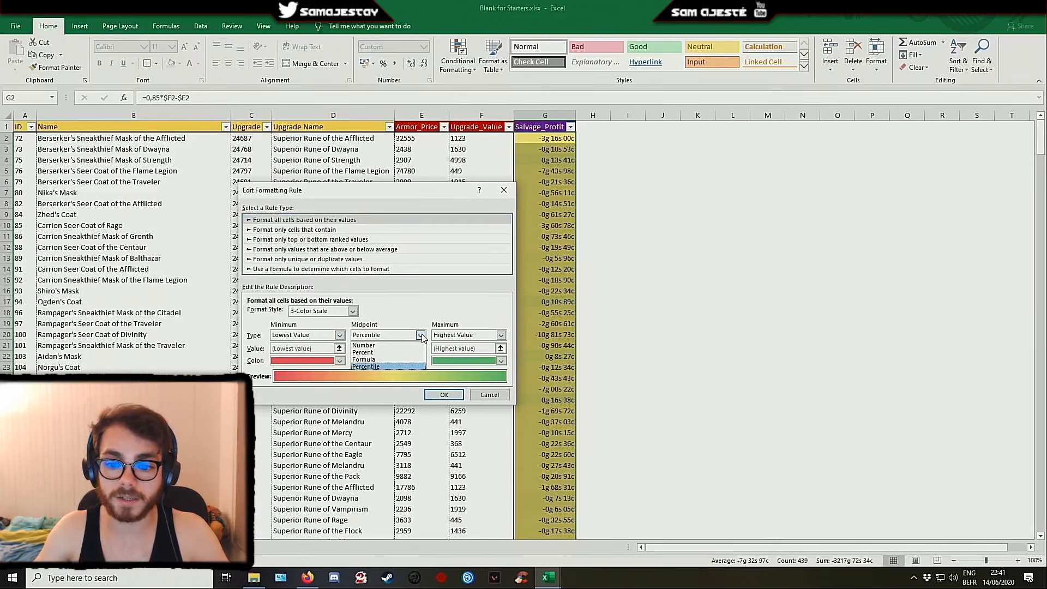
pyautogui.click(386, 346)
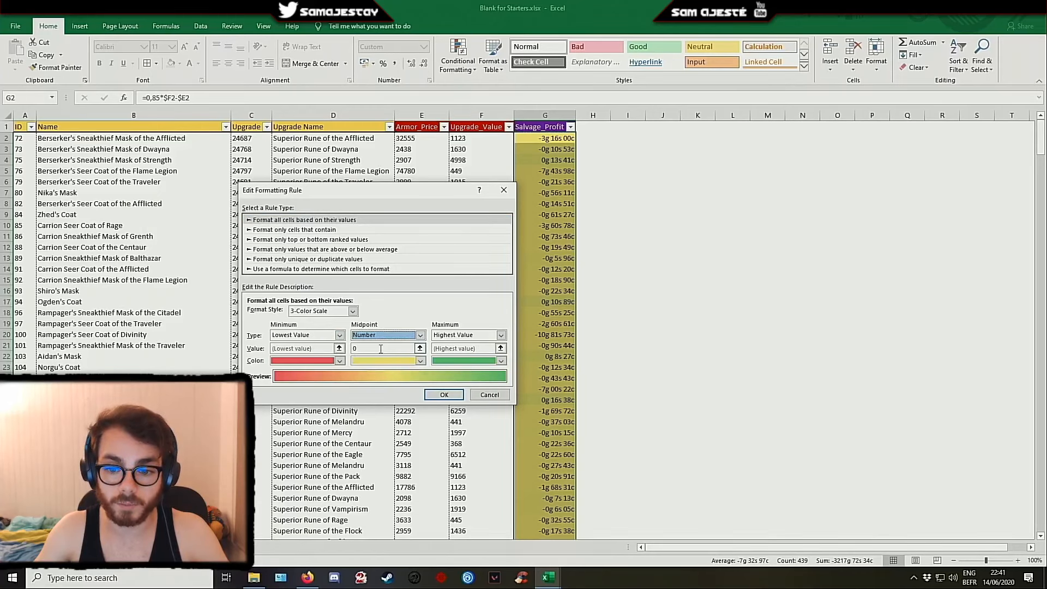
pyautogui.click(440, 395)
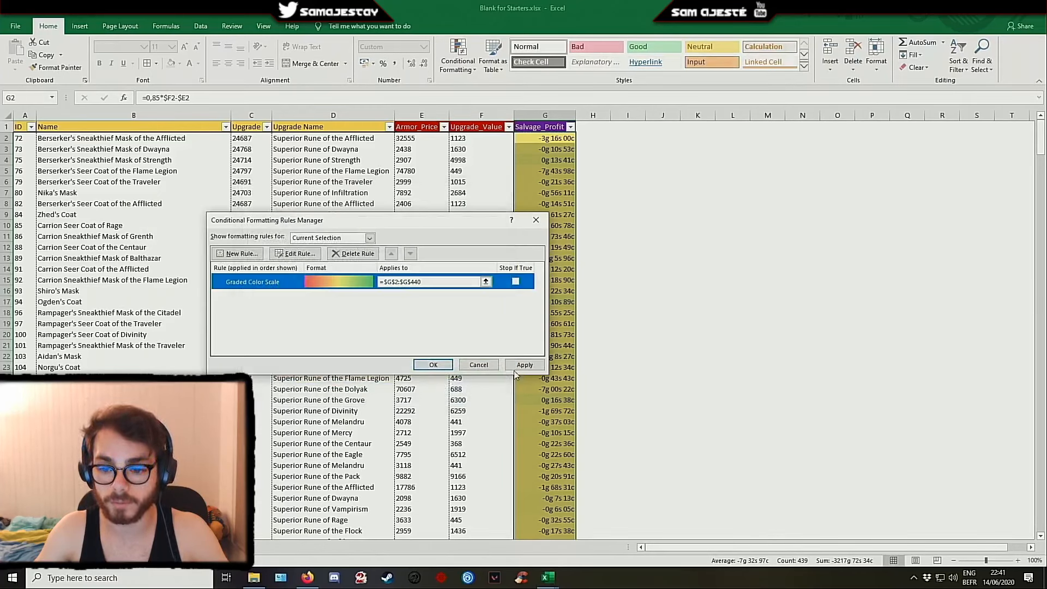
pyautogui.click(434, 364)
pyautogui.click(661, 237)
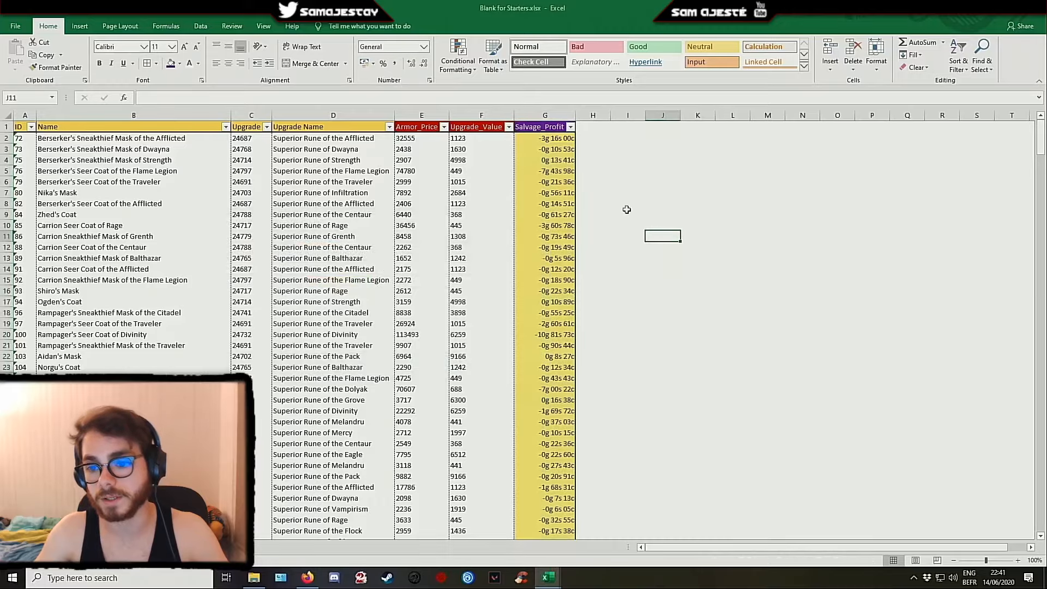
# Examine the color scale down the Salvage_Profit column, checking the green-shaded profitable rows near the end of the table
pyautogui.click(570, 126)
pyautogui.scroll(-20, 580, 221)
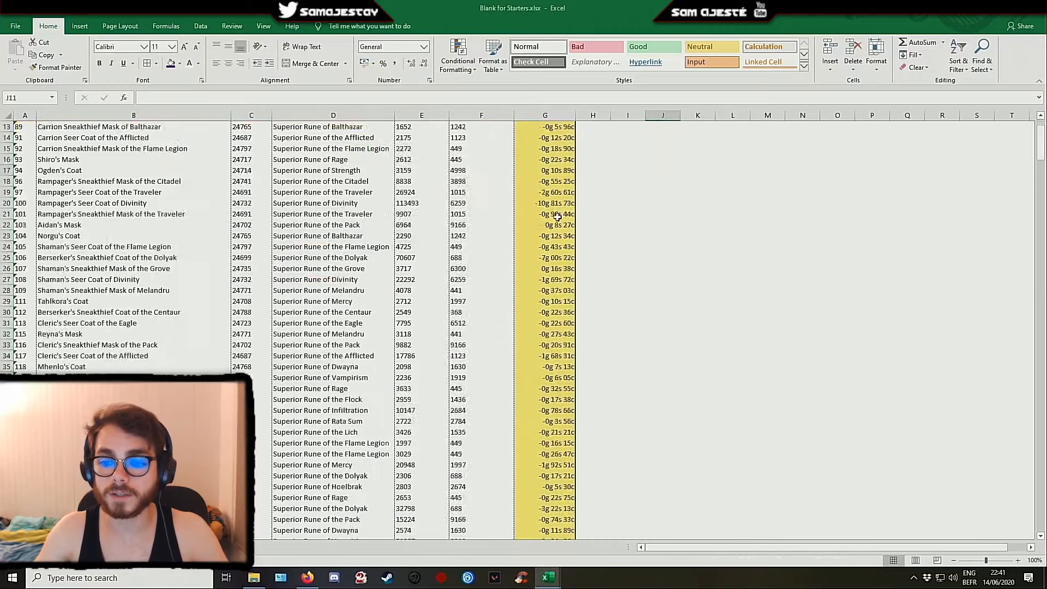
pyautogui.scroll(-20, 559, 228)
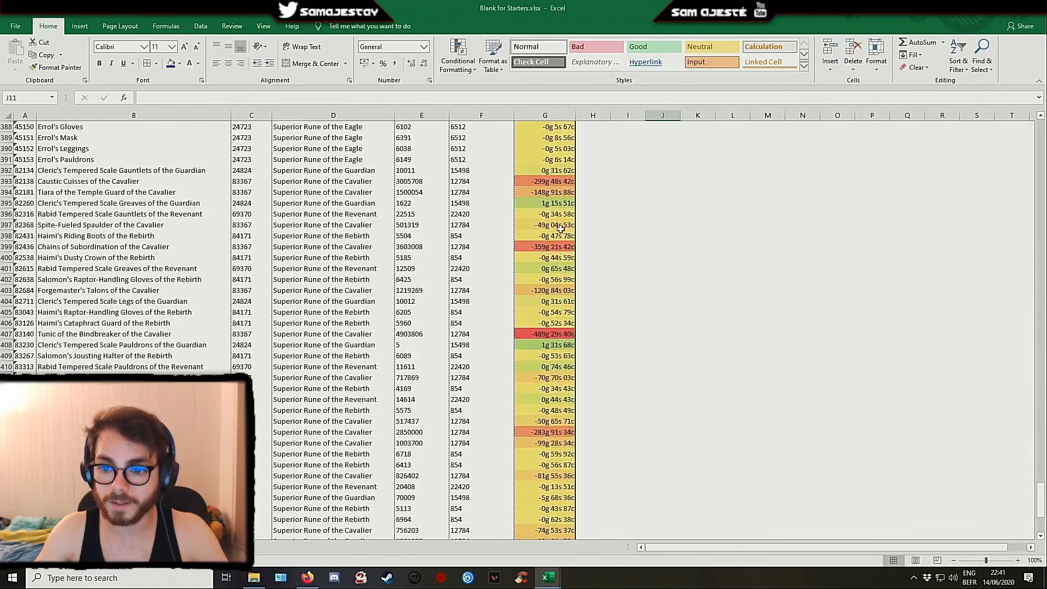
pyautogui.click(554, 204)
pyautogui.click(560, 269)
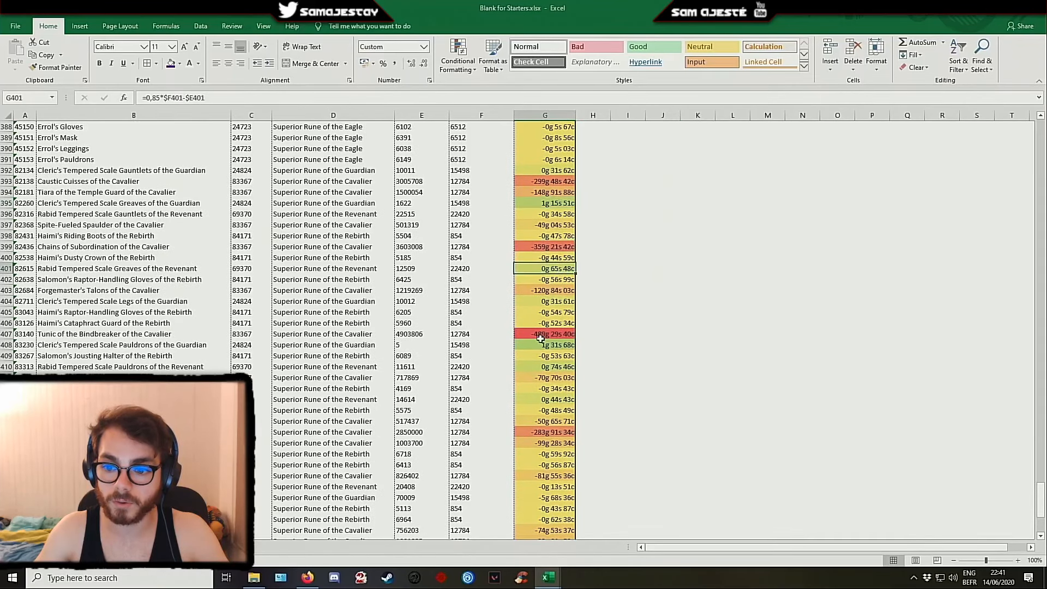
pyautogui.click(556, 348)
pyautogui.click(557, 367)
pyautogui.click(554, 399)
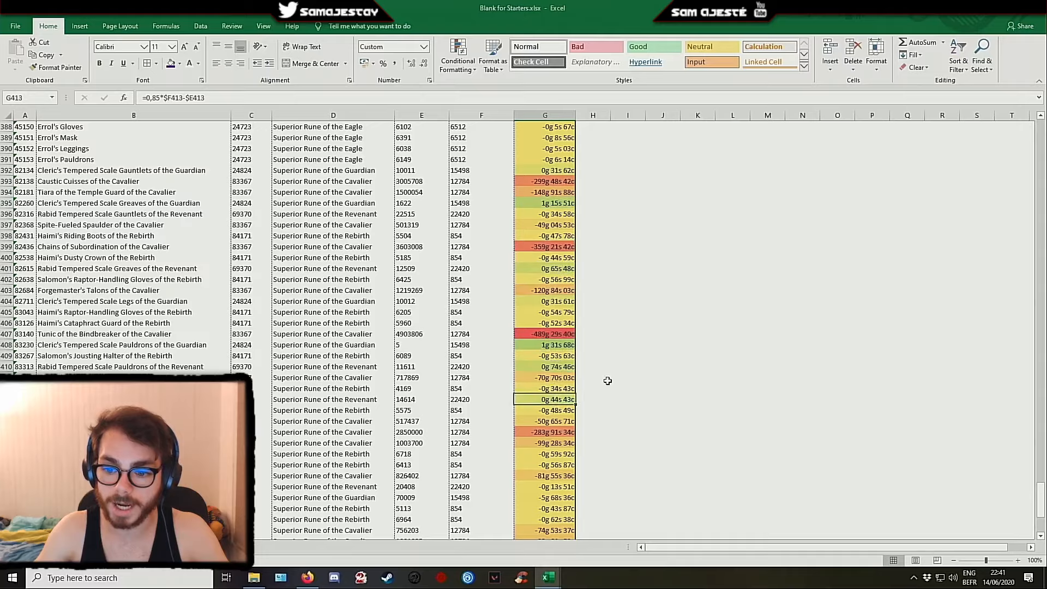
pyautogui.scroll(-5, 601, 376)
pyautogui.click(565, 457)
pyautogui.moveTo(1041, 511); pyautogui.dragTo(872, 115)
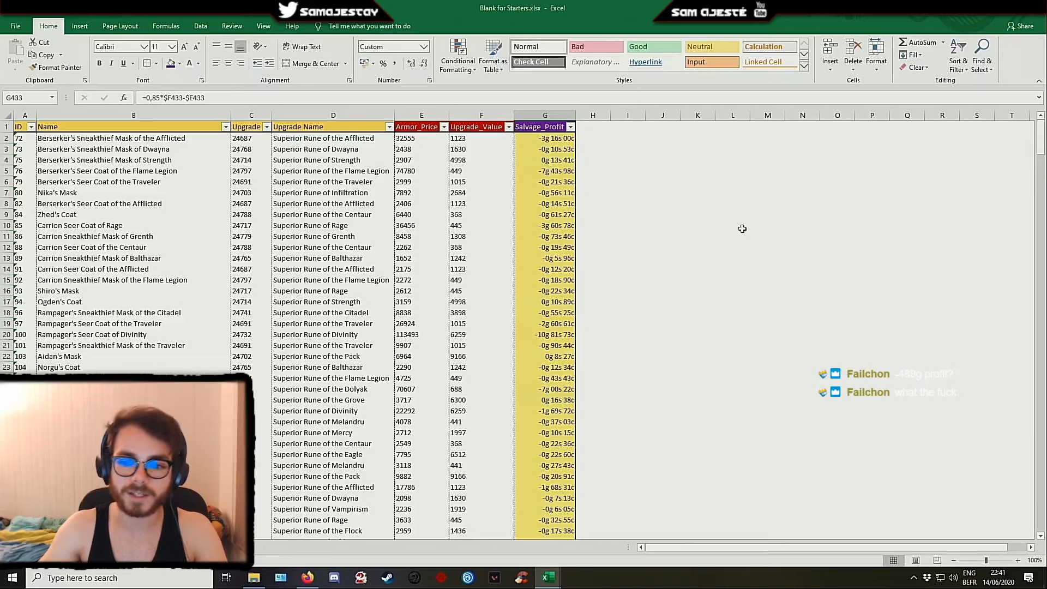
# Filter Salvage_Profit to only the eight lowest values, from -489g 29s 40c through -120g 84s 03c
pyautogui.click(570, 127)
pyautogui.click(480, 232)
pyautogui.click(480, 242)
pyautogui.click(480, 252)
pyautogui.press('Down')
pyautogui.press('space')
pyautogui.press('Down')
pyautogui.press('space')
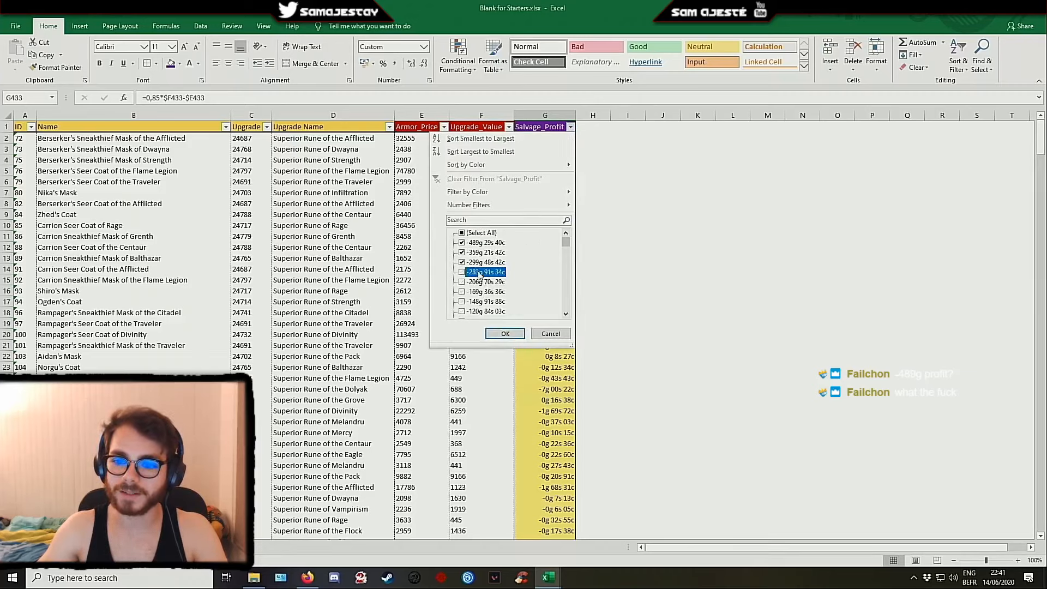
pyautogui.press('Down')
pyautogui.press('space')
pyautogui.press('Down')
pyautogui.press('space')
pyautogui.press('Down')
pyautogui.press('space')
pyautogui.press('Down')
pyautogui.press('space')
pyautogui.scroll(-1, 478, 290)
pyautogui.press('Down')
pyautogui.press('space')
pyautogui.press('Down')
pyautogui.click(475, 292)
pyautogui.click(505, 333)
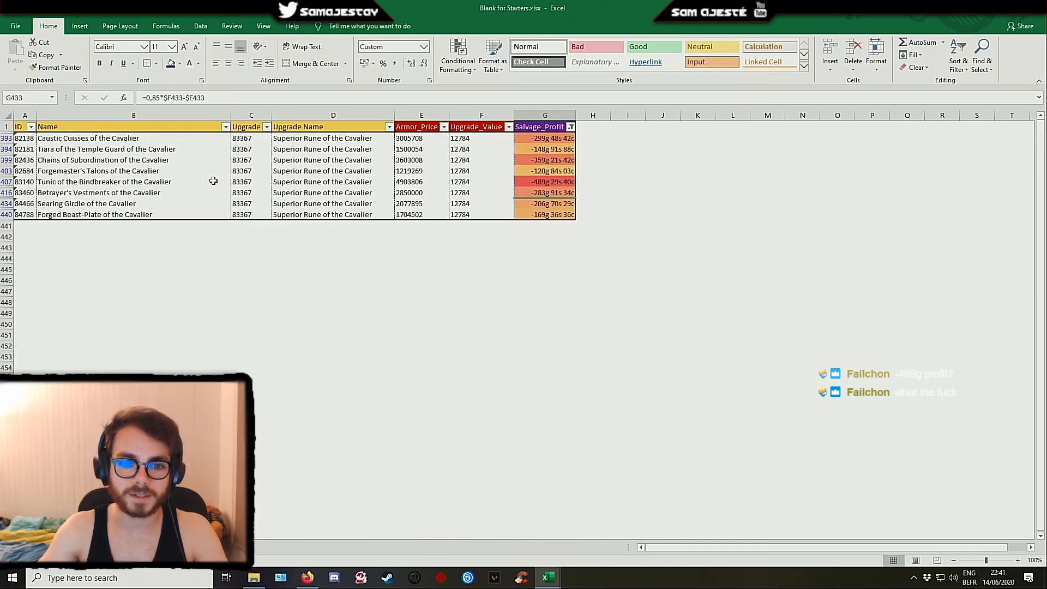
# Go through the names of the filtered armor pieces one by one, from Caustic Cuisses to Tunic of the Bindbreaker
pyautogui.click(176, 138)
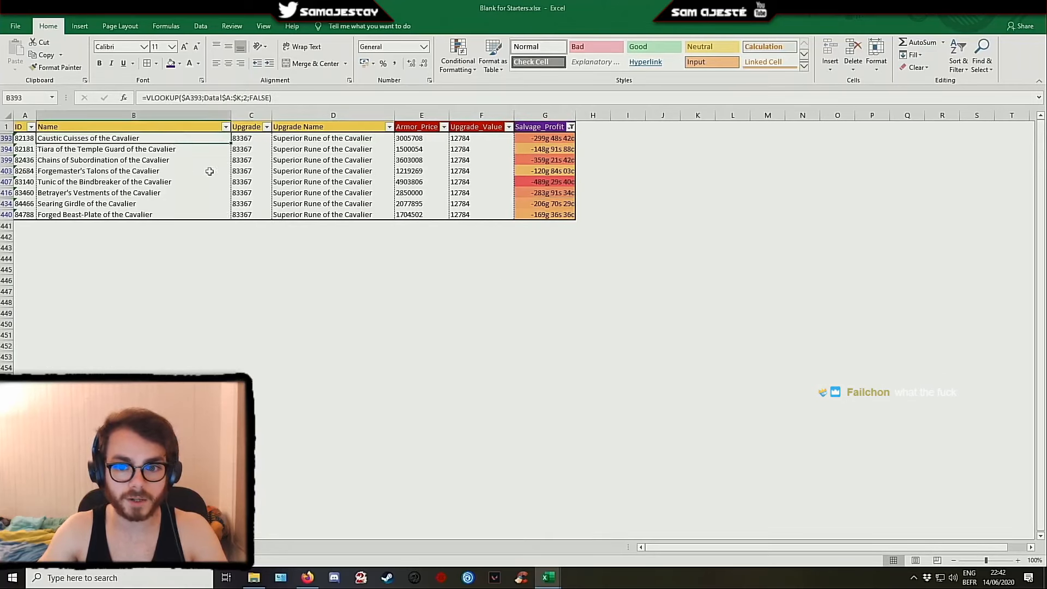
pyautogui.click(147, 149)
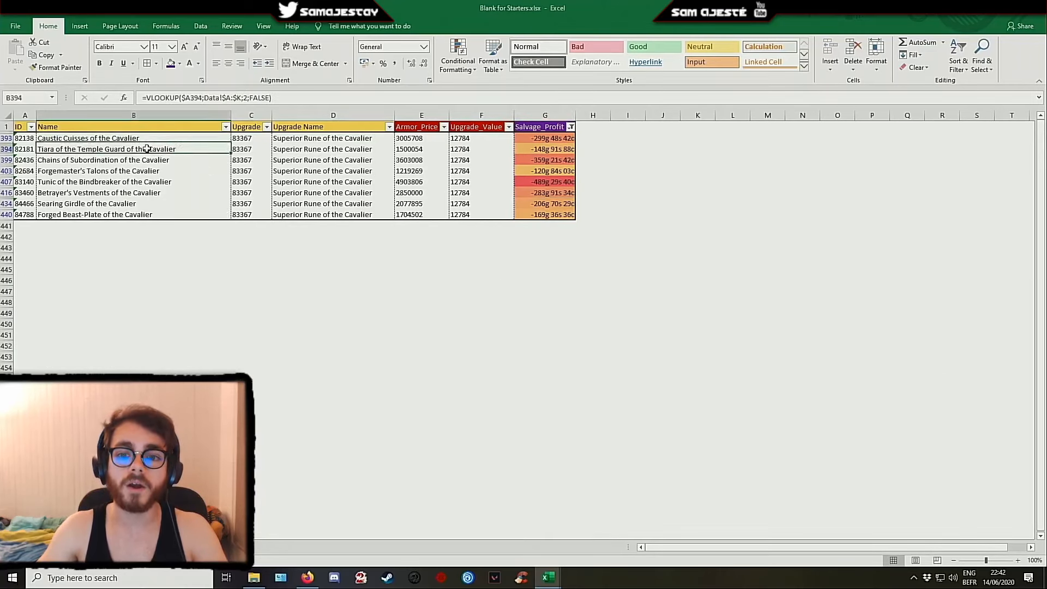
pyautogui.click(163, 159)
pyautogui.click(146, 171)
pyautogui.click(143, 182)
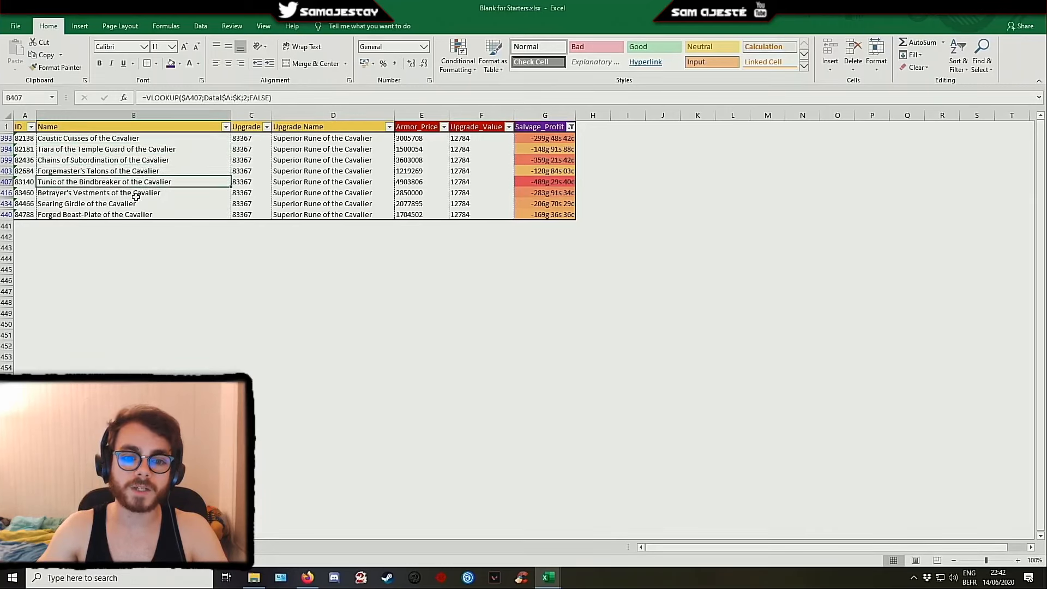
# Go back up through the names of the filtered armor pieces, from Forged Beast-Plate to Caustic Cuisses
pyautogui.click(139, 193)
pyautogui.click(136, 203)
pyautogui.click(131, 226)
pyautogui.click(127, 214)
pyautogui.click(125, 203)
pyautogui.click(118, 193)
pyautogui.click(112, 182)
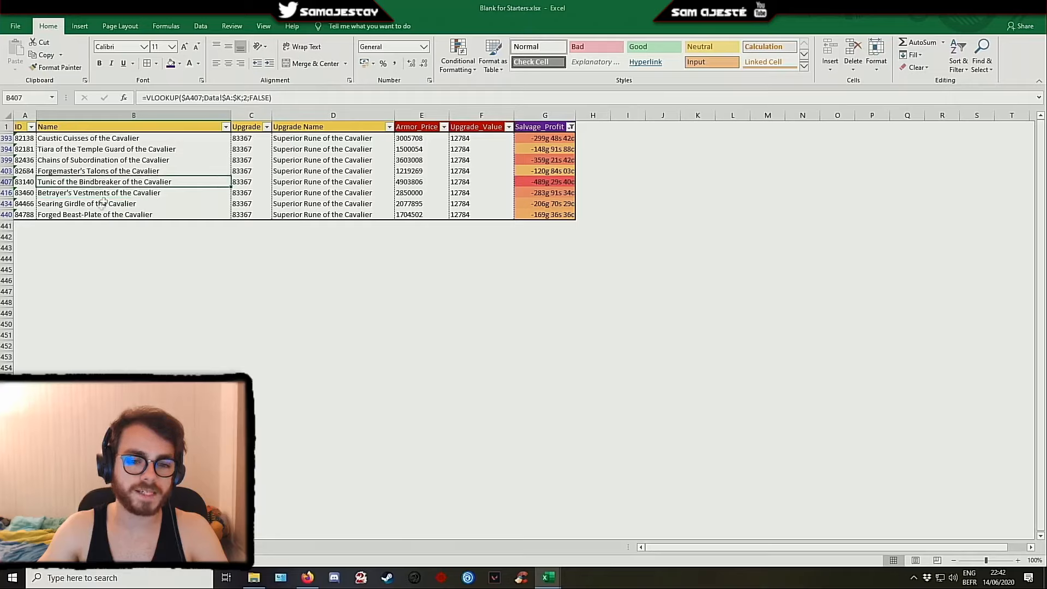
pyautogui.click(89, 216)
pyautogui.click(85, 204)
pyautogui.click(75, 192)
pyautogui.click(72, 181)
pyautogui.click(70, 171)
pyautogui.click(70, 160)
pyautogui.click(69, 149)
pyautogui.click(69, 138)
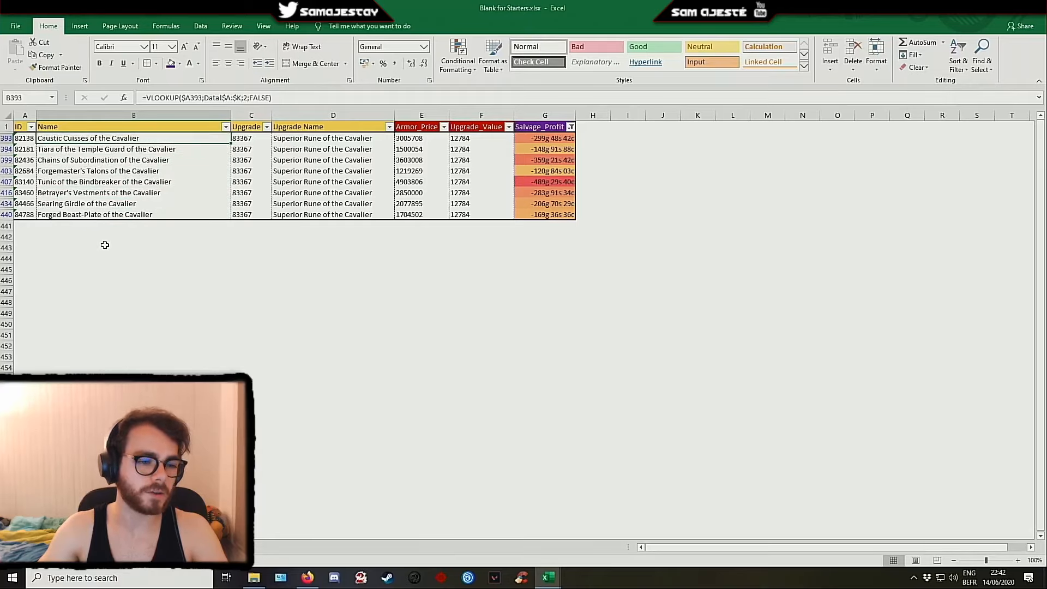
# Remove the Salvage_Profit filter by selecting all values, so every armor row is included again
pyautogui.click(545, 225)
pyautogui.click(469, 160)
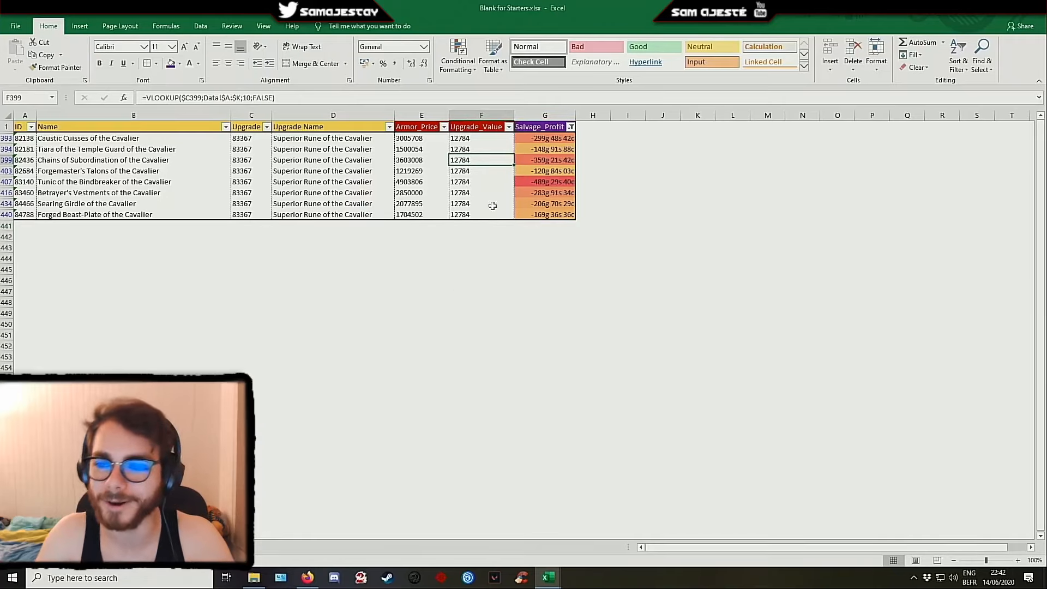
pyautogui.click(571, 127)
pyautogui.click(462, 233)
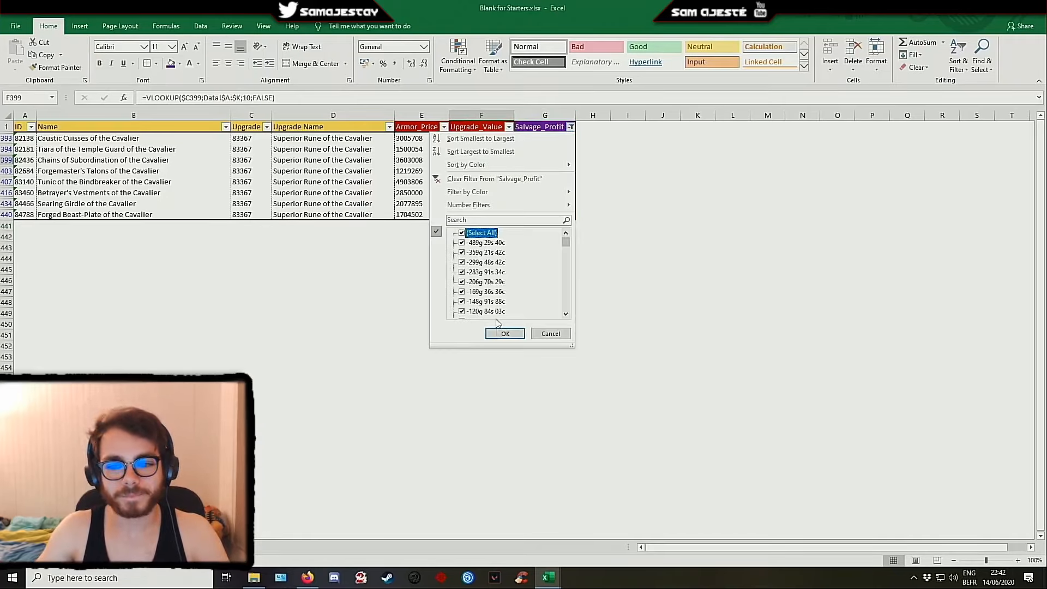
pyautogui.click(505, 333)
pyautogui.click(663, 169)
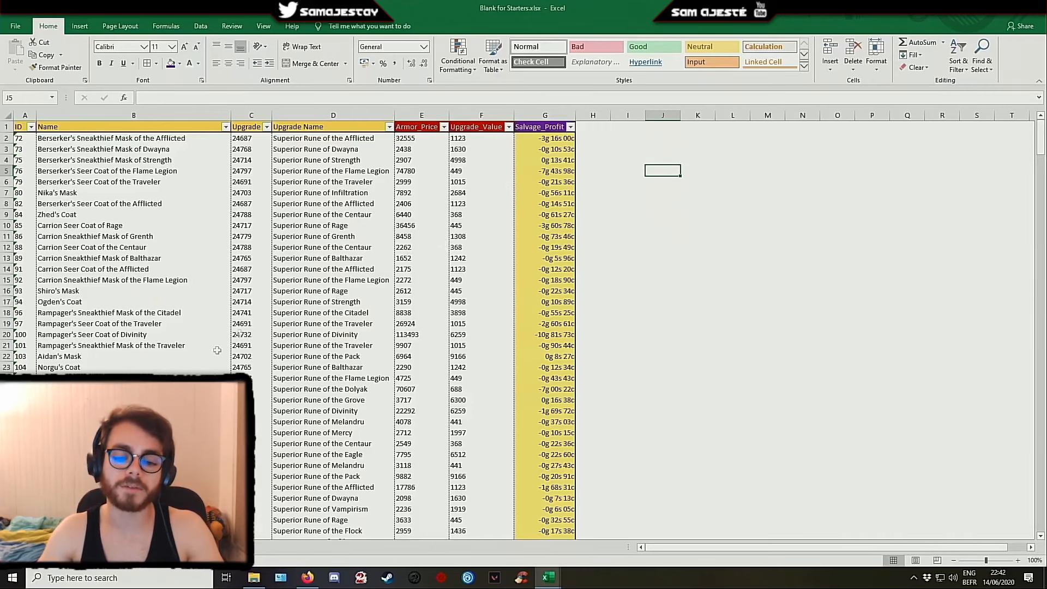
# Add the line "Upgrade our data" in cell A28 of the instructions sheet
pyautogui.click(147, 548)
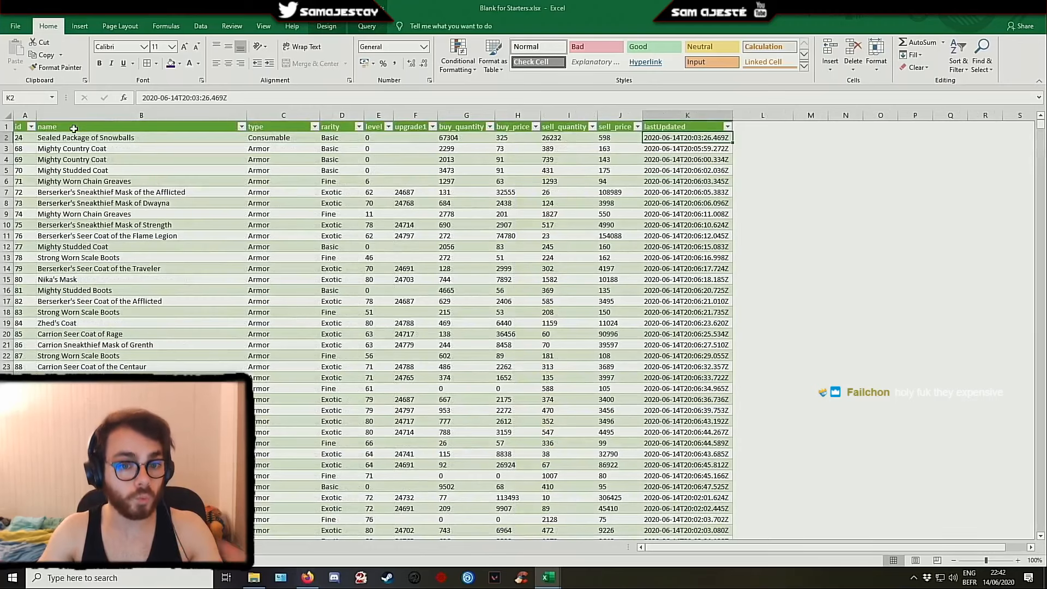
pyautogui.click(65, 548)
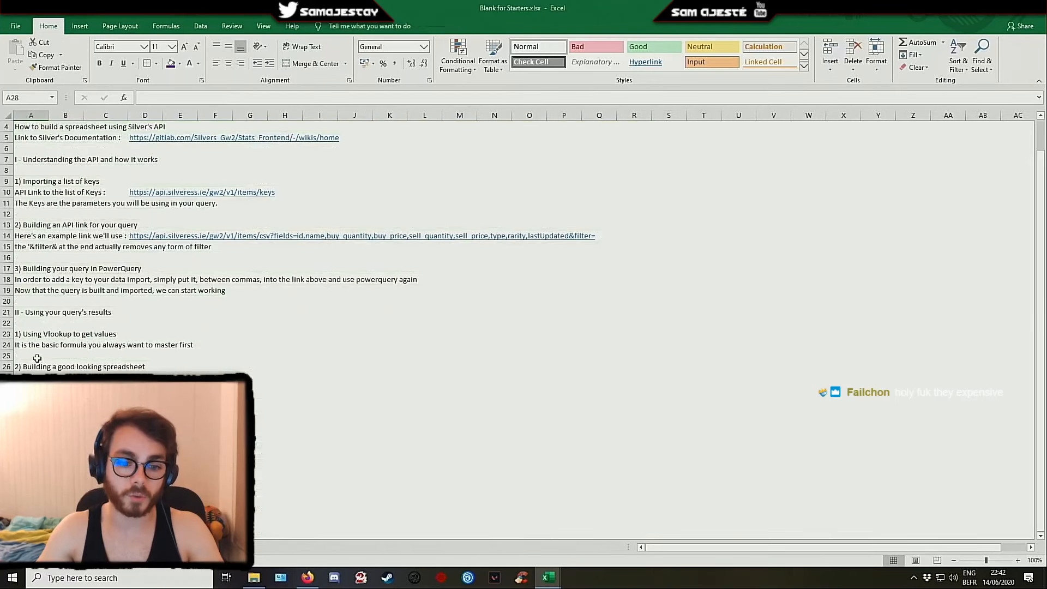
pyautogui.click(175, 96)
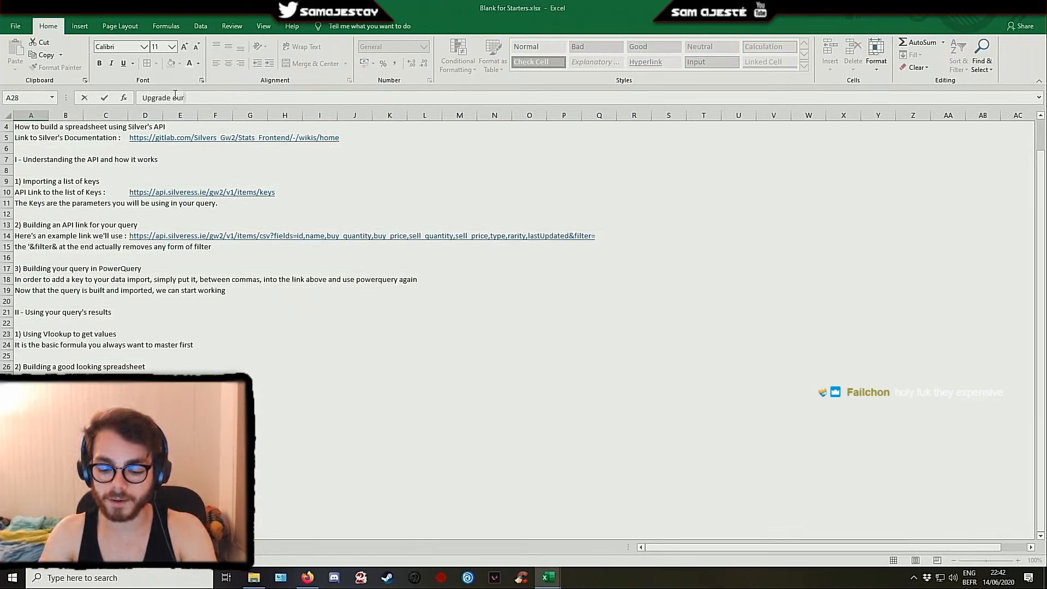
pyautogui.write('Upgrade our data')
pyautogui.press('Return')
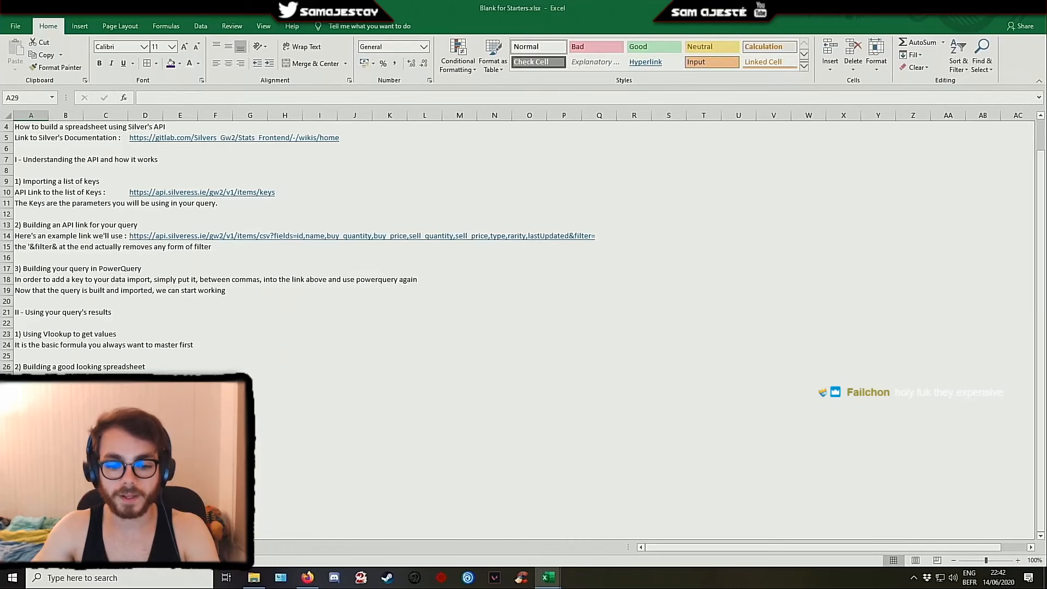
# Return to the imported Data sheet and open its Data query for editing in the Power Query Editor
pyautogui.click(109, 548)
pyautogui.click(86, 204)
pyautogui.click(25, 137)
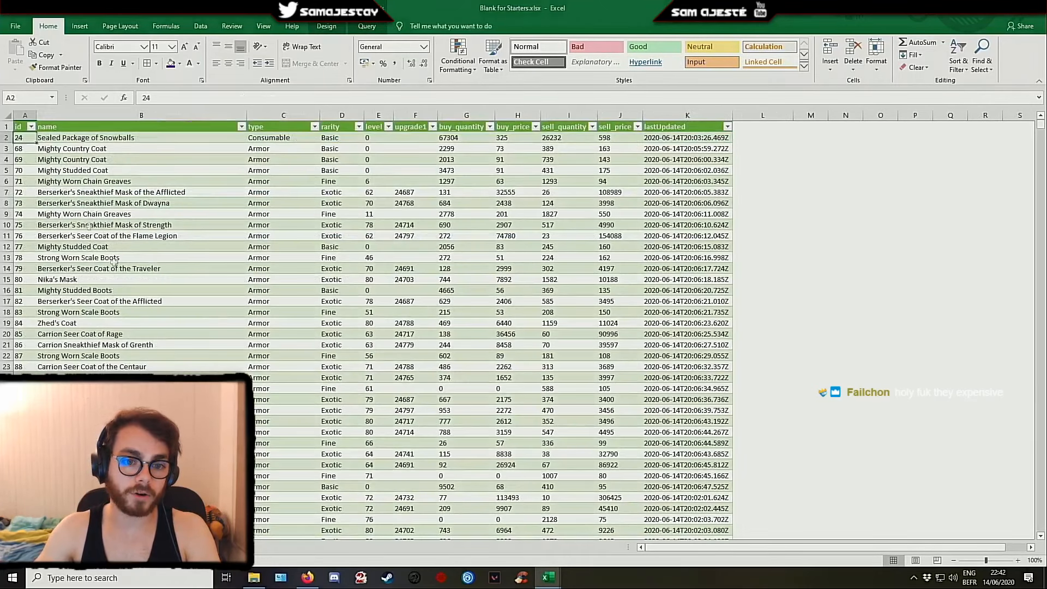
pyautogui.click(200, 27)
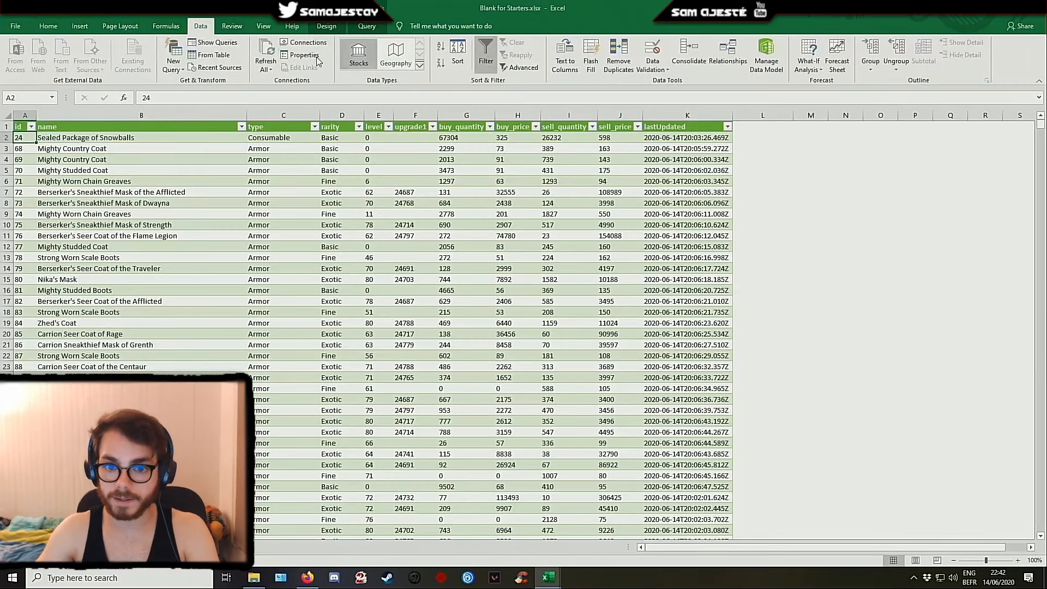
pyautogui.click(213, 42)
pyautogui.rightClick(893, 194)
pyautogui.click(890, 226)
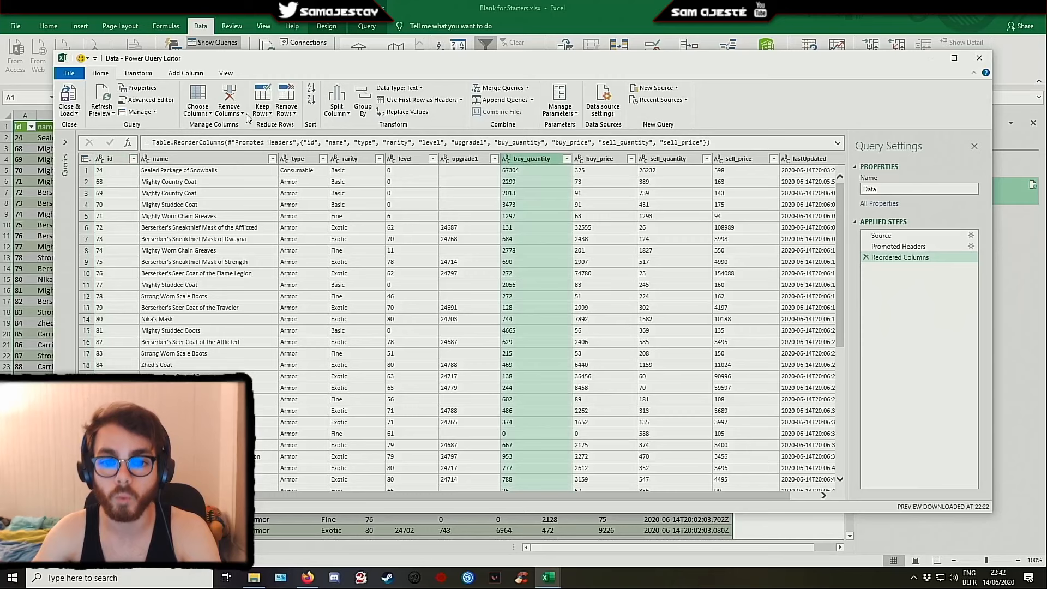
# Change the data type of the buy_quantity, buy_price, sell_quantity and sell_price columns to Whole Number
pyautogui.click(421, 89)
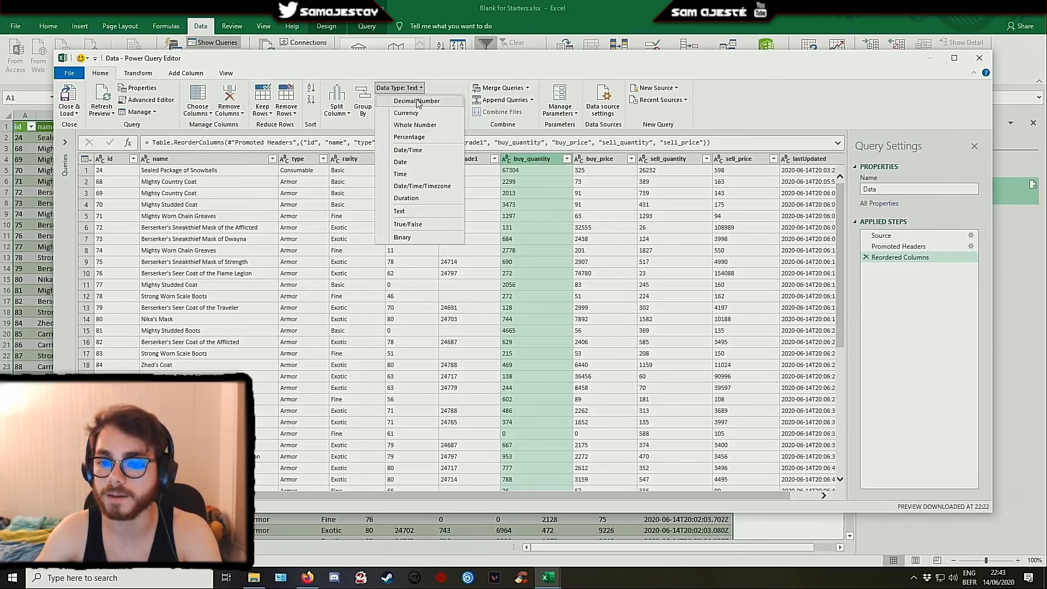
pyautogui.click(416, 126)
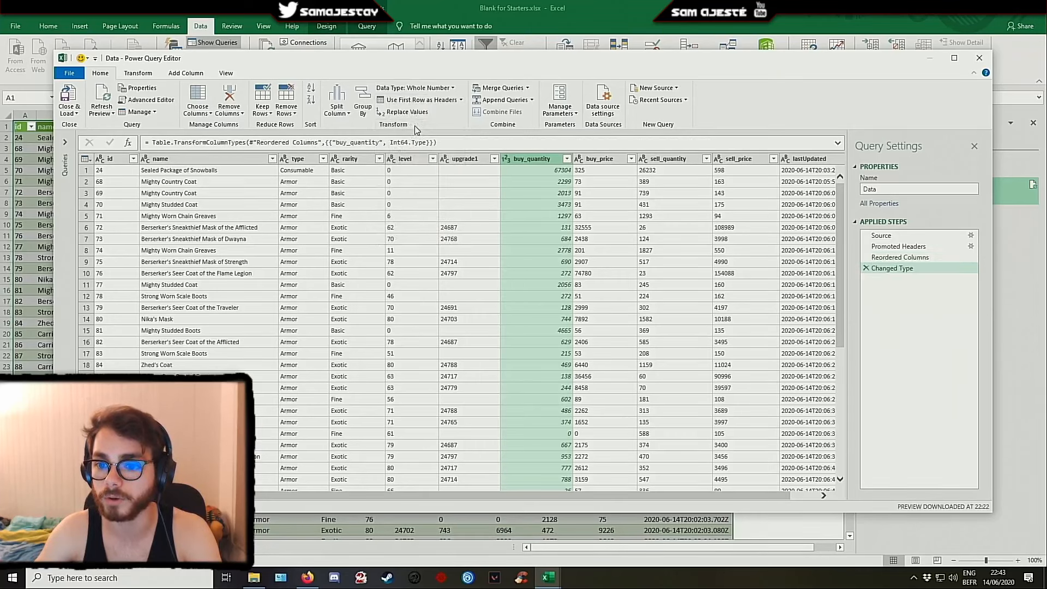
pyautogui.click(600, 162)
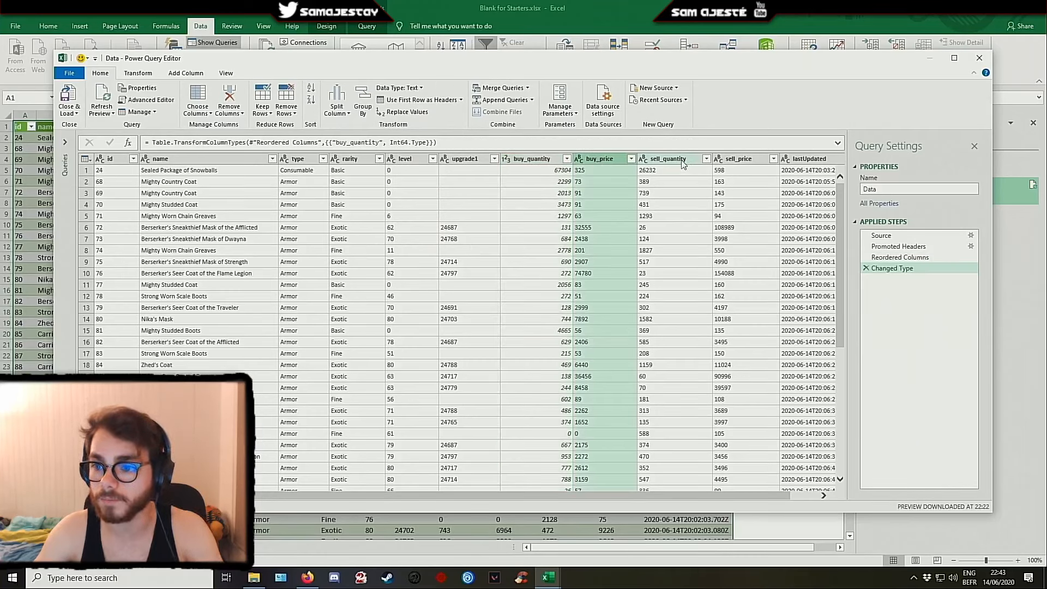
pyautogui.keyDown('shift'); pyautogui.click(721, 172); pyautogui.keyUp('shift')
pyautogui.click(399, 88)
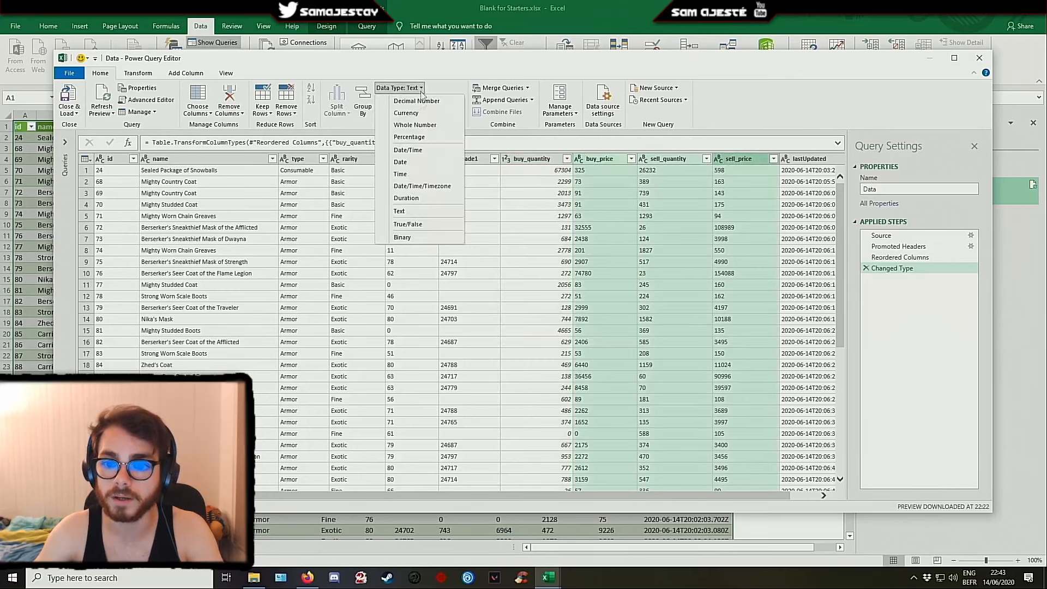
pyautogui.click(415, 125)
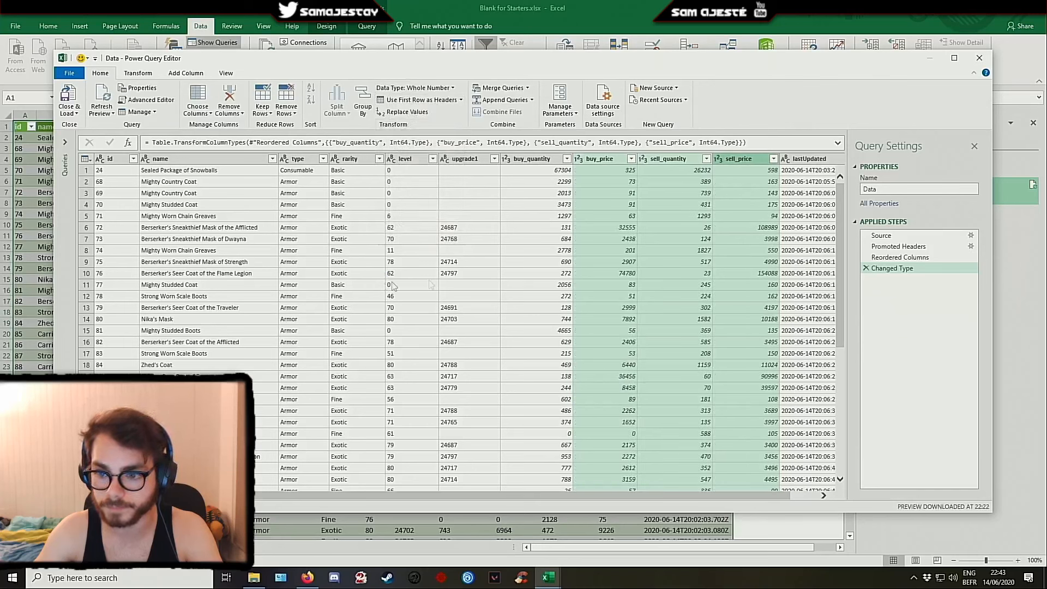
pyautogui.click(682, 275)
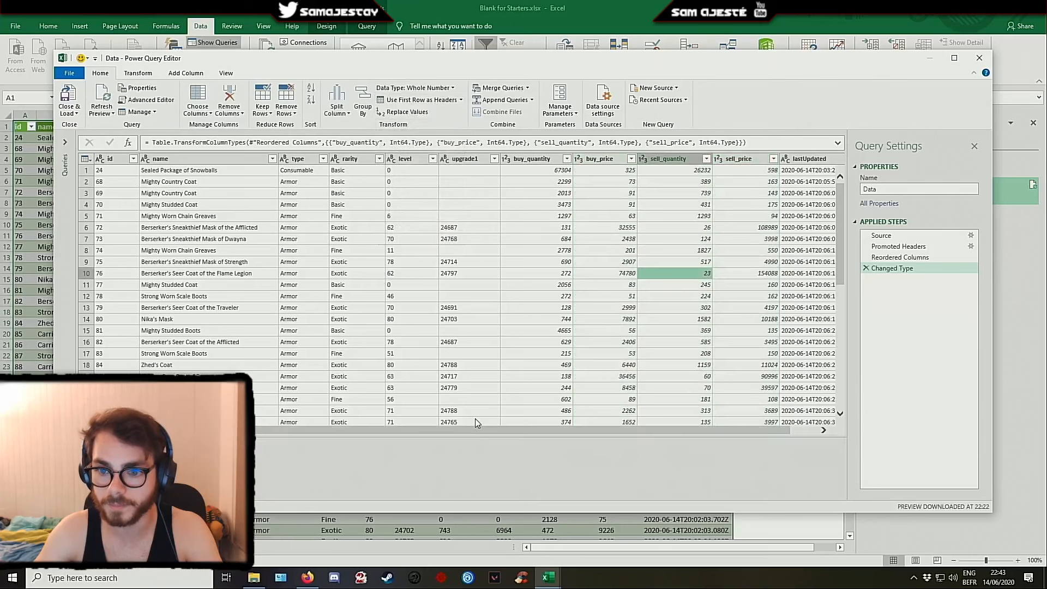
# Change the data type of the id and level columns to Whole Number
pyautogui.click(106, 159)
pyautogui.click(399, 88)
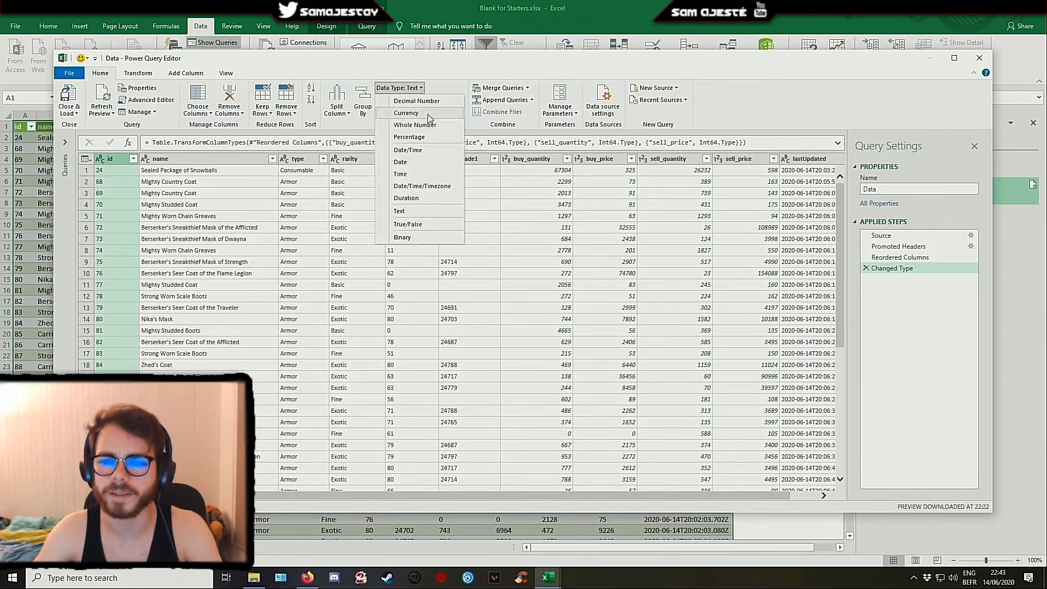
pyautogui.click(426, 126)
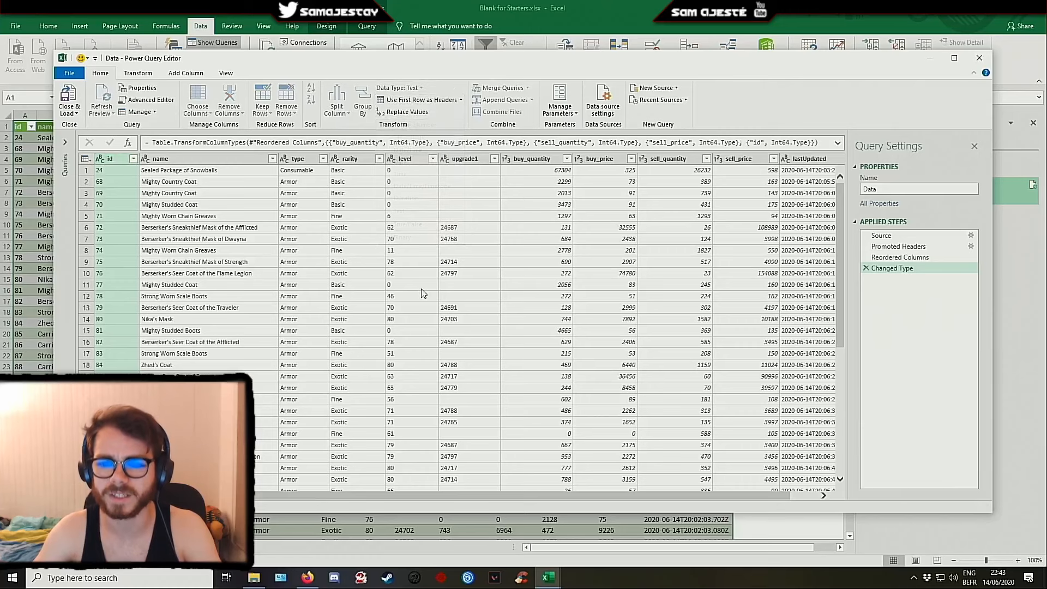
pyautogui.click(411, 159)
pyautogui.click(413, 88)
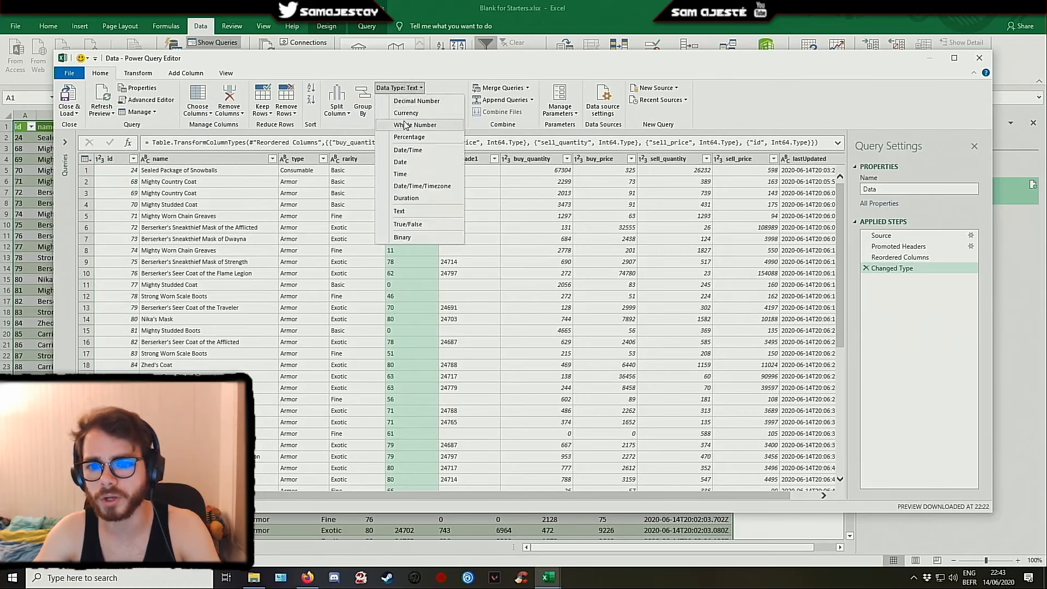
pyautogui.click(426, 126)
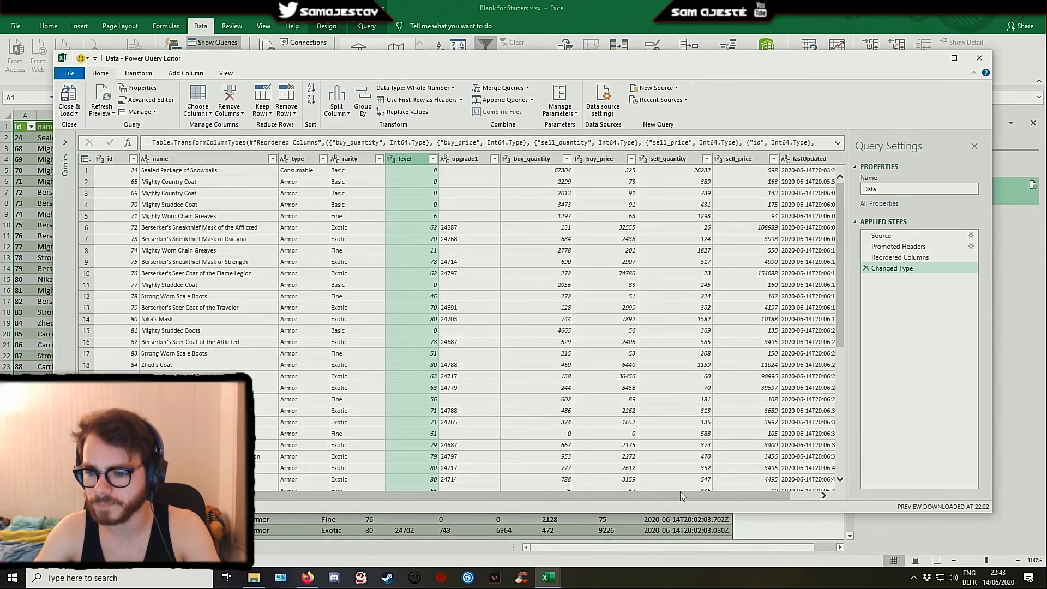
# Set the lastUpdated column's data type to Date/Time and load the edited query back into the worksheet
pyautogui.hscroll(2, 681, 496)
pyautogui.click(779, 158)
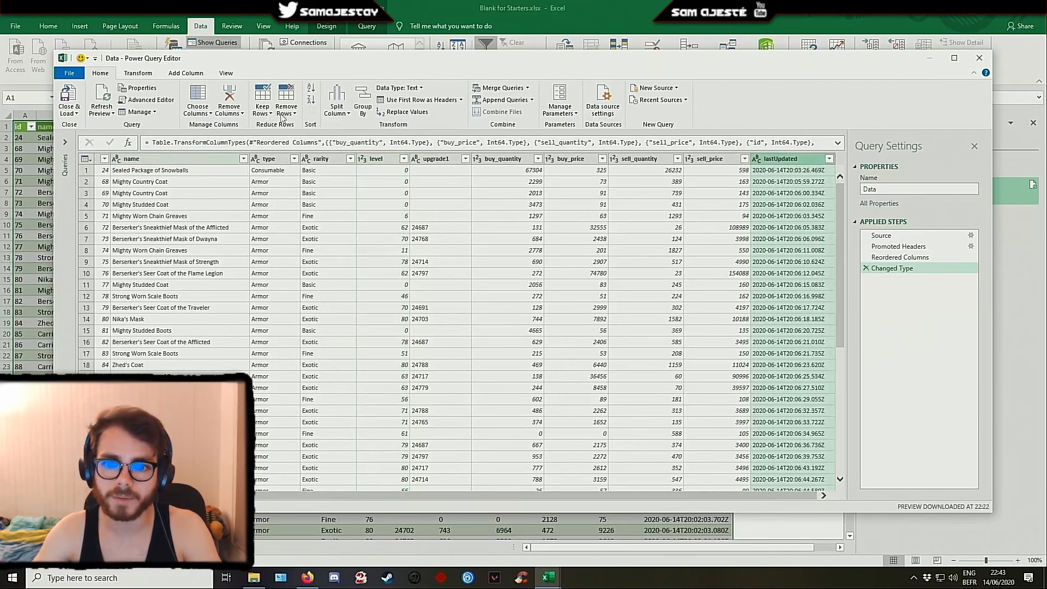
pyautogui.click(422, 88)
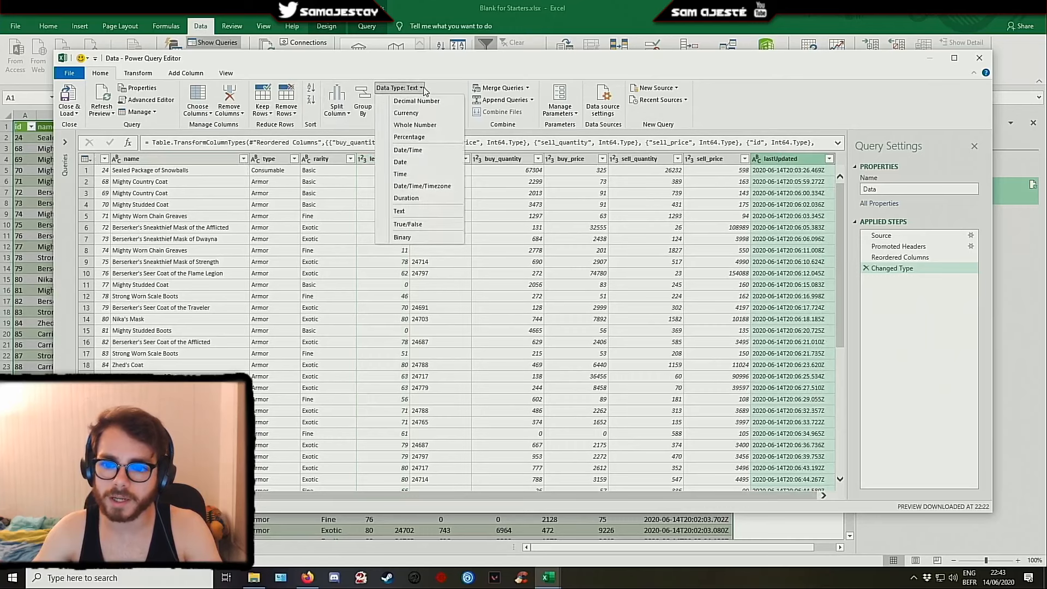
pyautogui.click(413, 152)
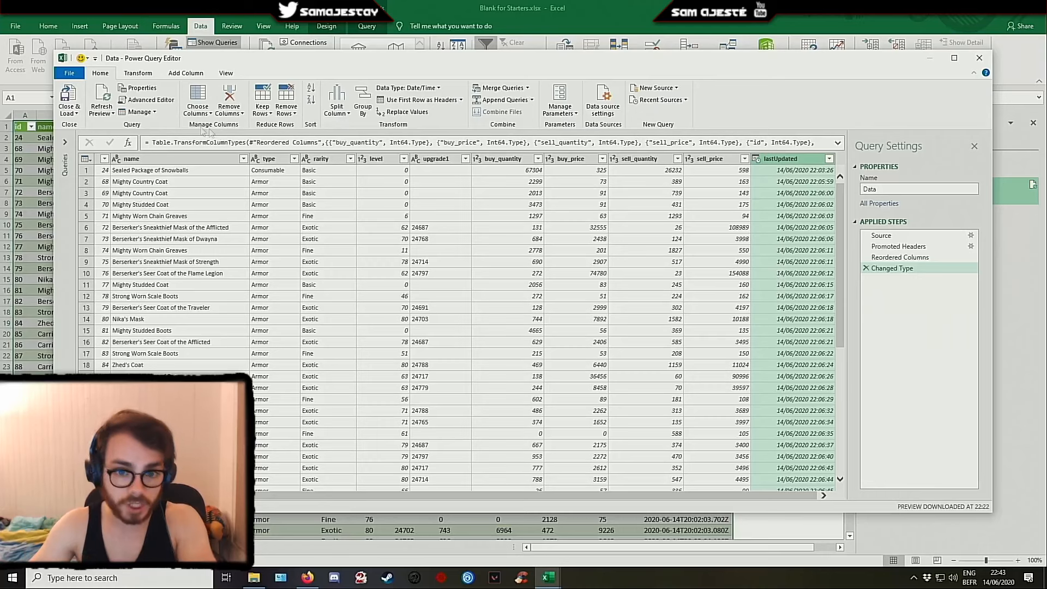
pyautogui.click(68, 98)
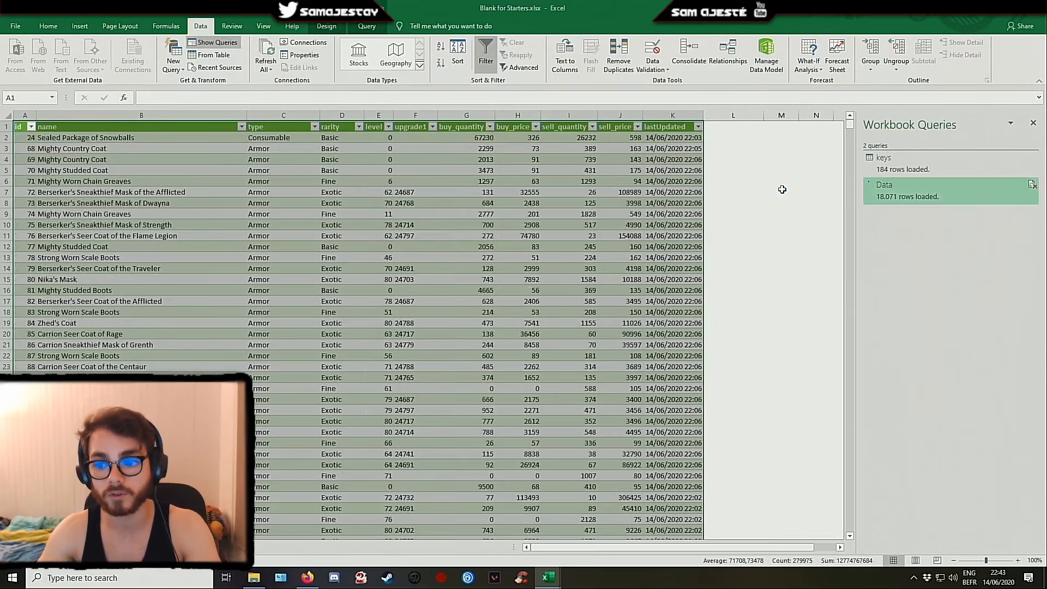
pyautogui.click(783, 189)
# Convert the ID column of the salvage profit sheet to numbers using Text to Columns with the default Delimited option
pyautogui.click(163, 547)
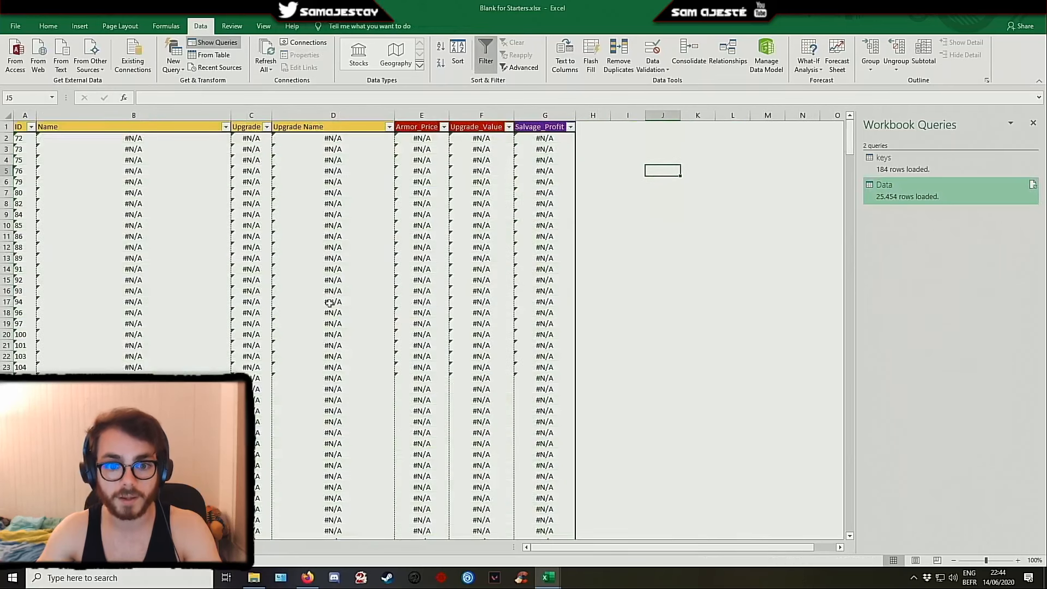
pyautogui.moveTo(21, 159); pyautogui.dragTo(23, 154)
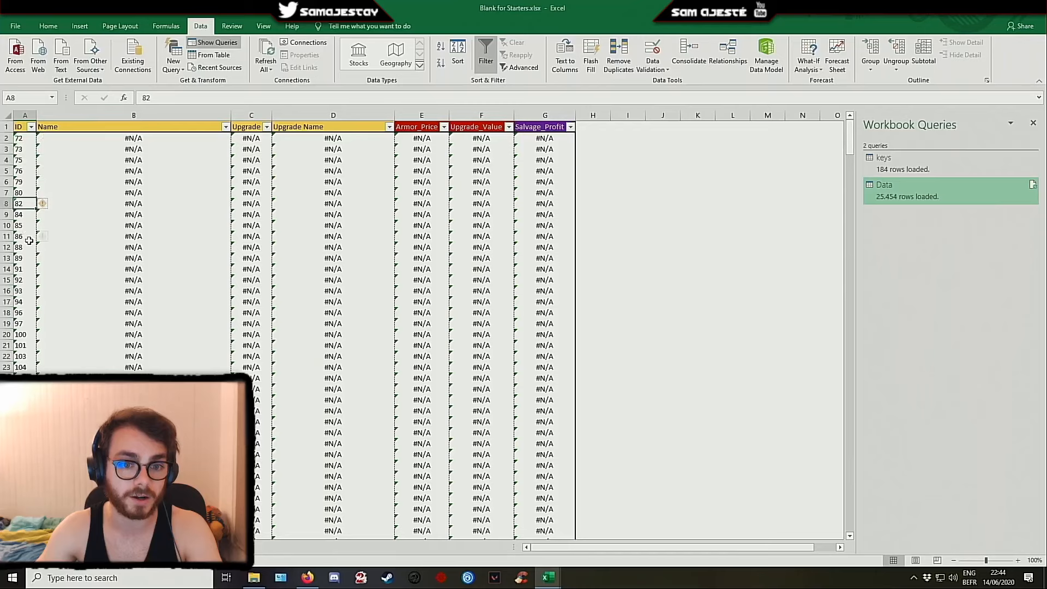
pyautogui.click(22, 301)
pyautogui.click(24, 115)
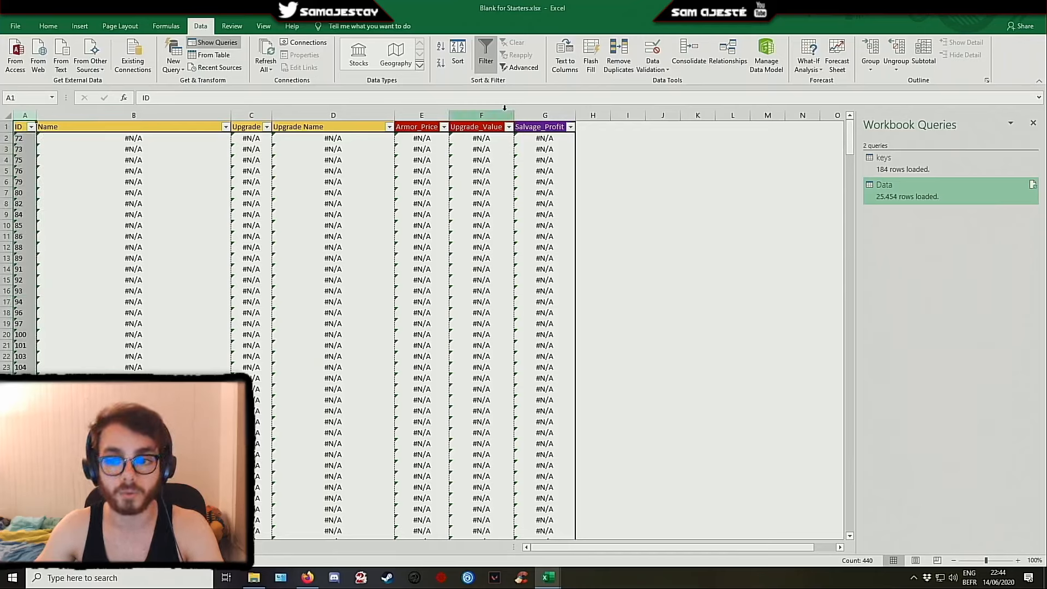
pyautogui.click(565, 54)
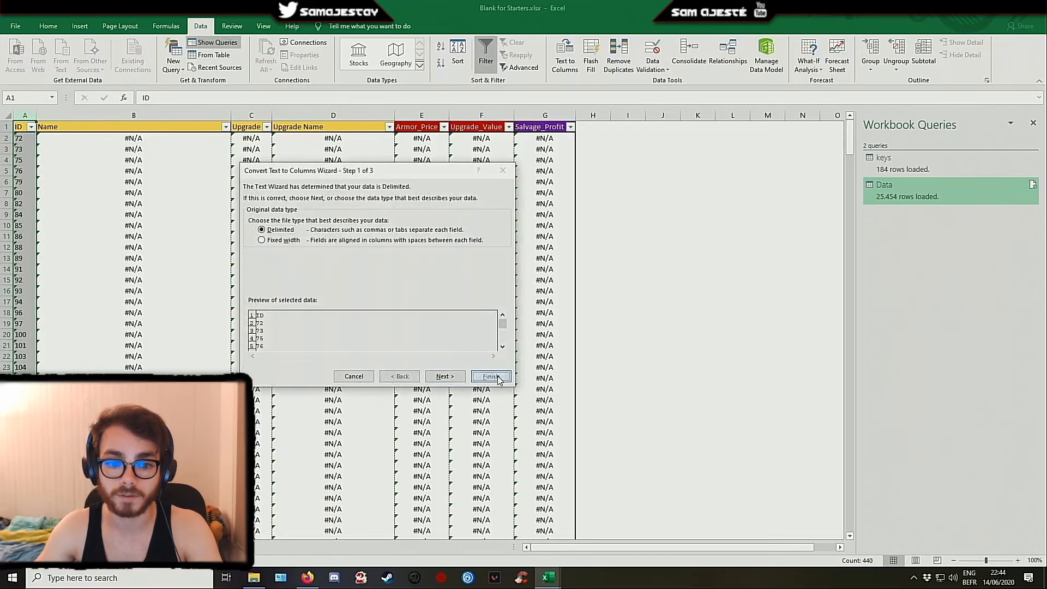
pyautogui.click(491, 378)
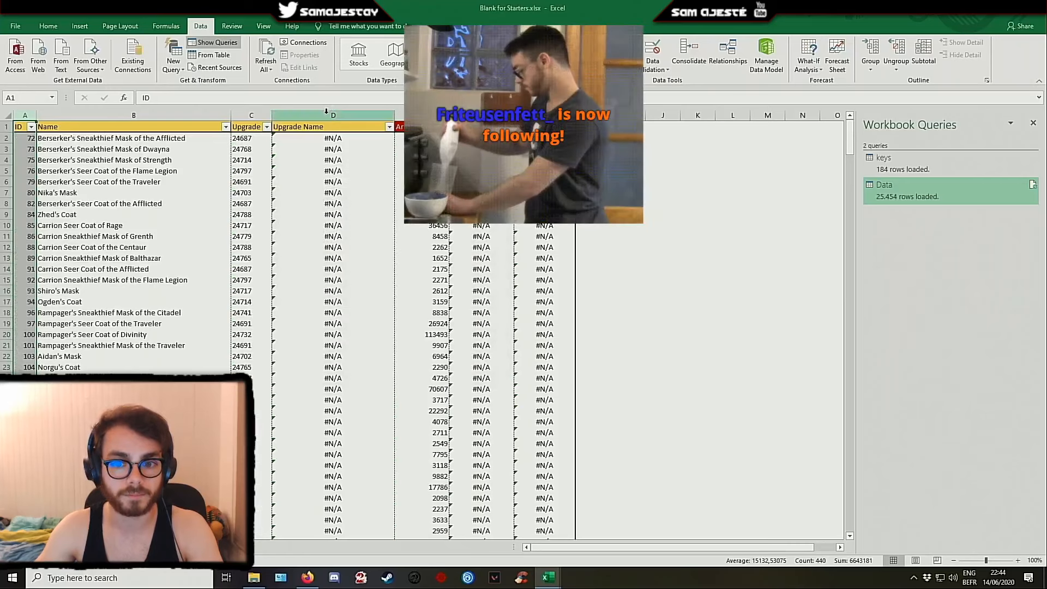
# Try to convert the Upgrade column to numbers using Text to Columns with the default Delimited option
pyautogui.click(253, 141)
pyautogui.click(251, 115)
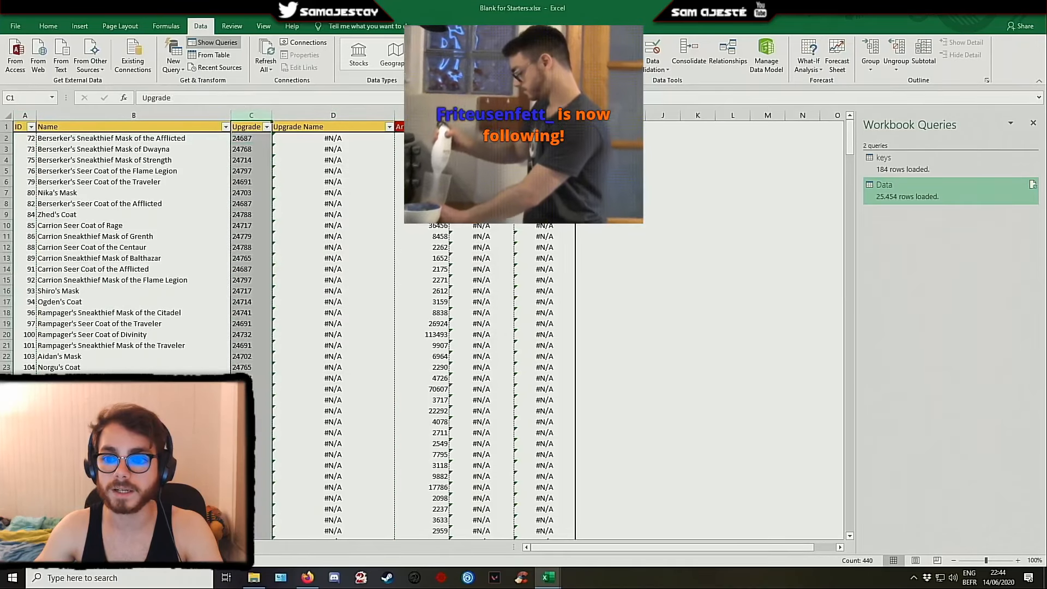
pyautogui.click(565, 54)
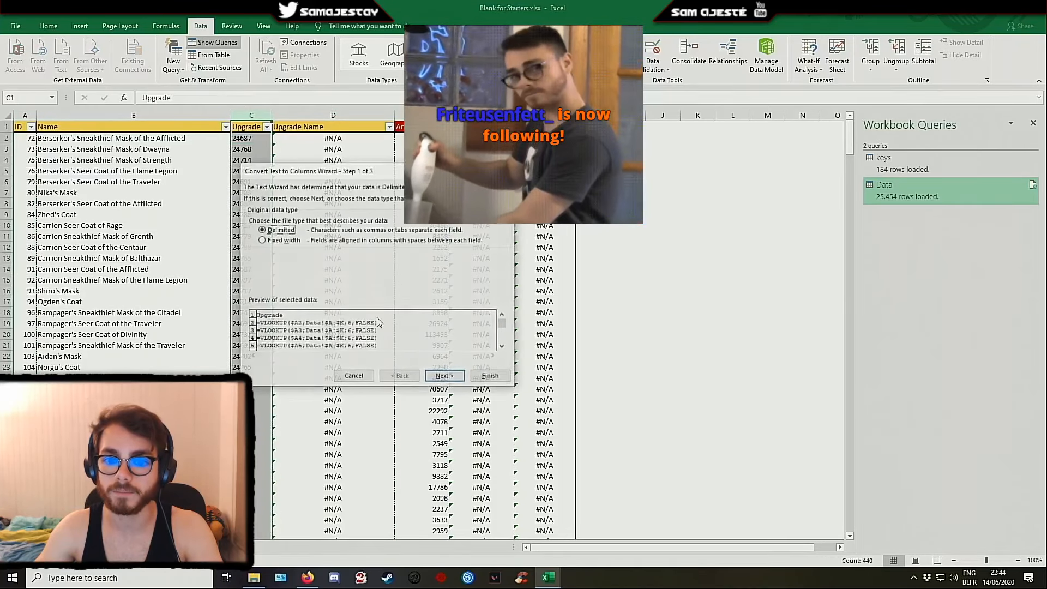
pyautogui.click(491, 377)
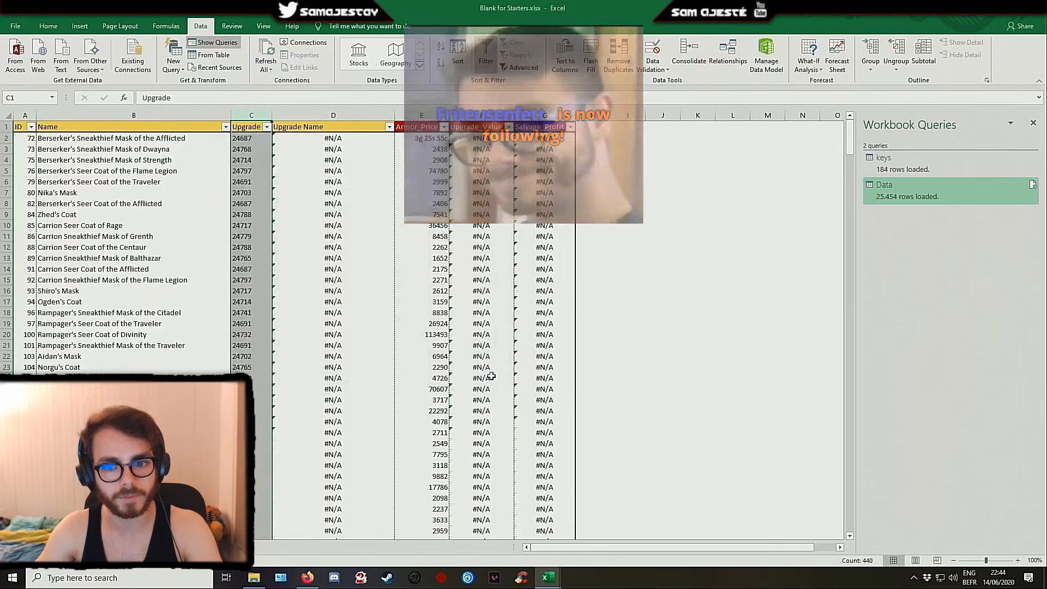
# Inspect the VLOOKUP formulas in the first data row of the Upgrade Name and Upgrade_Value columns
pyautogui.click(331, 141)
pyautogui.click(290, 98)
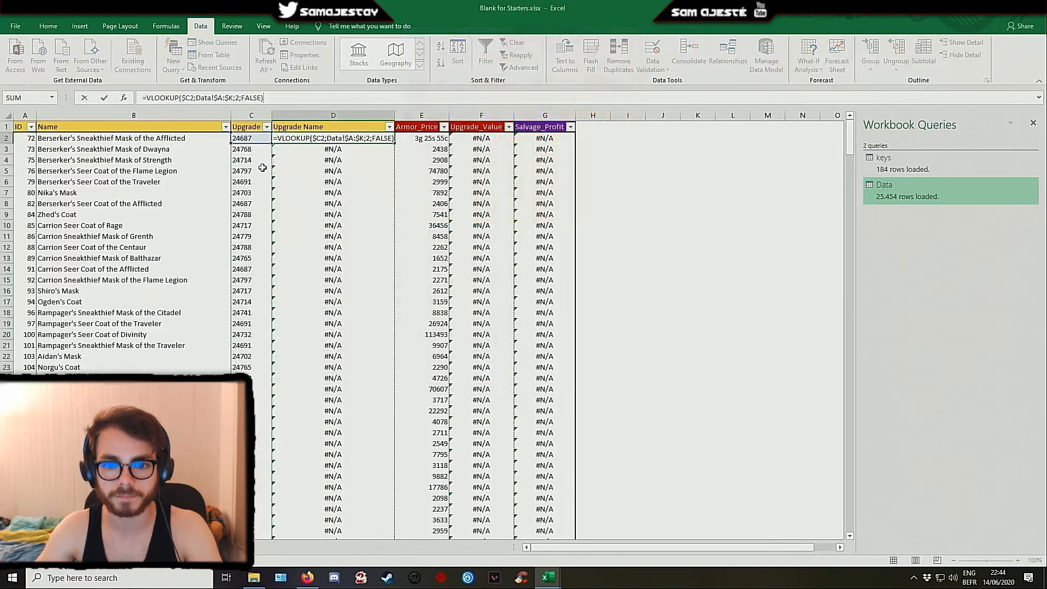
pyautogui.press('Escape')
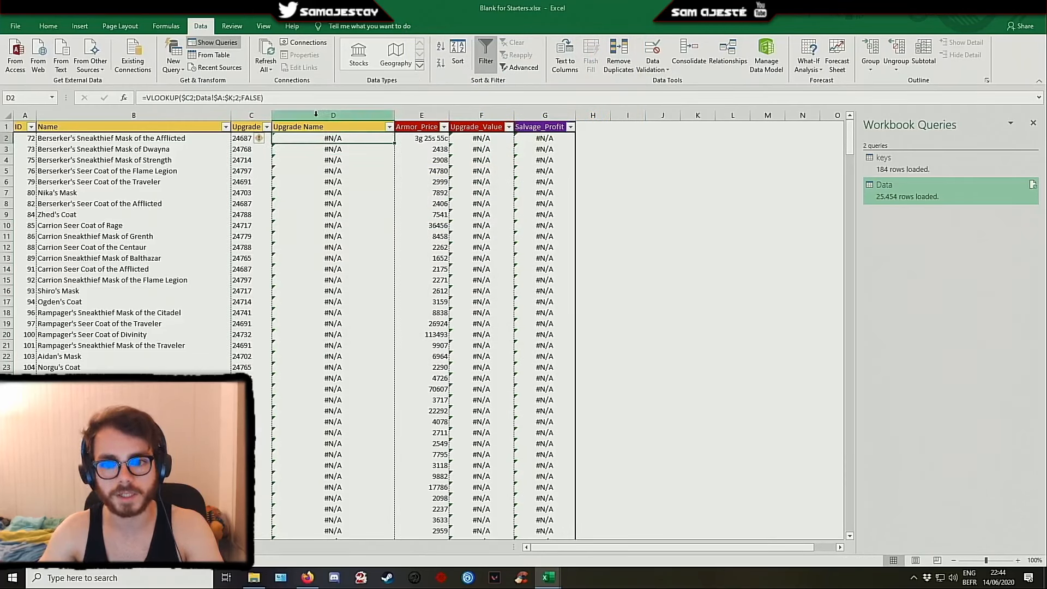
pyautogui.click(423, 138)
pyautogui.click(484, 138)
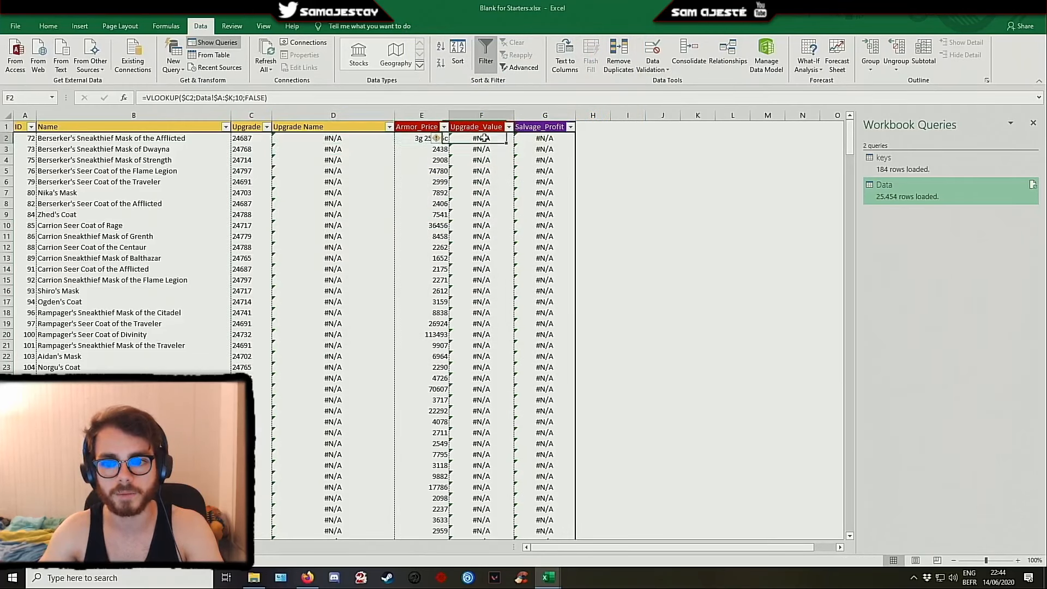
pyautogui.click(351, 101)
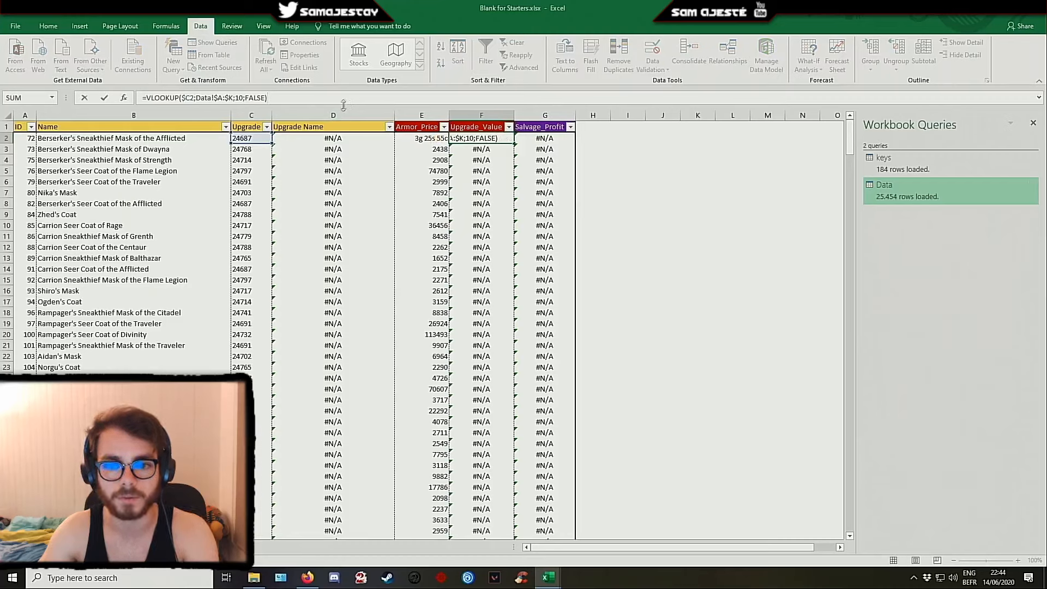
pyautogui.press('Escape')
pyautogui.click(307, 137)
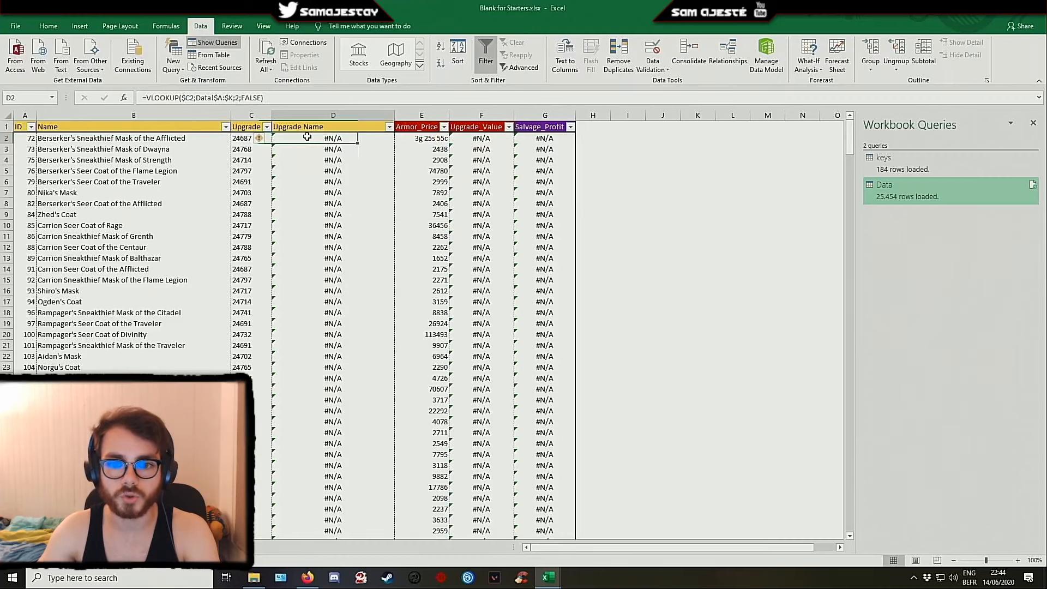
# Apply the Number format to the whole Upgrade column of the salvage profit sheet
pyautogui.click(242, 138)
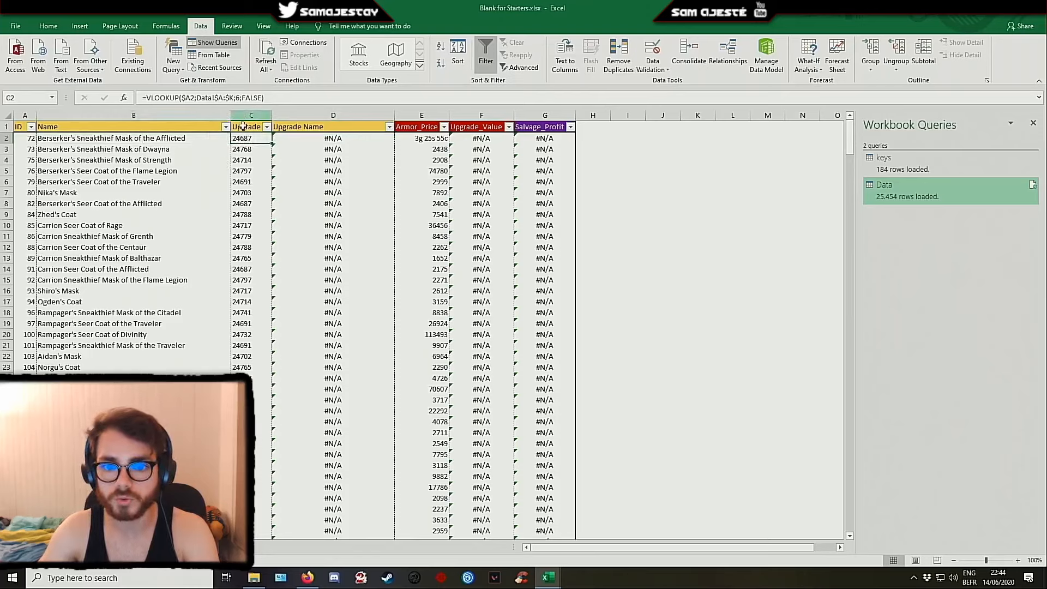
pyautogui.click(43, 26)
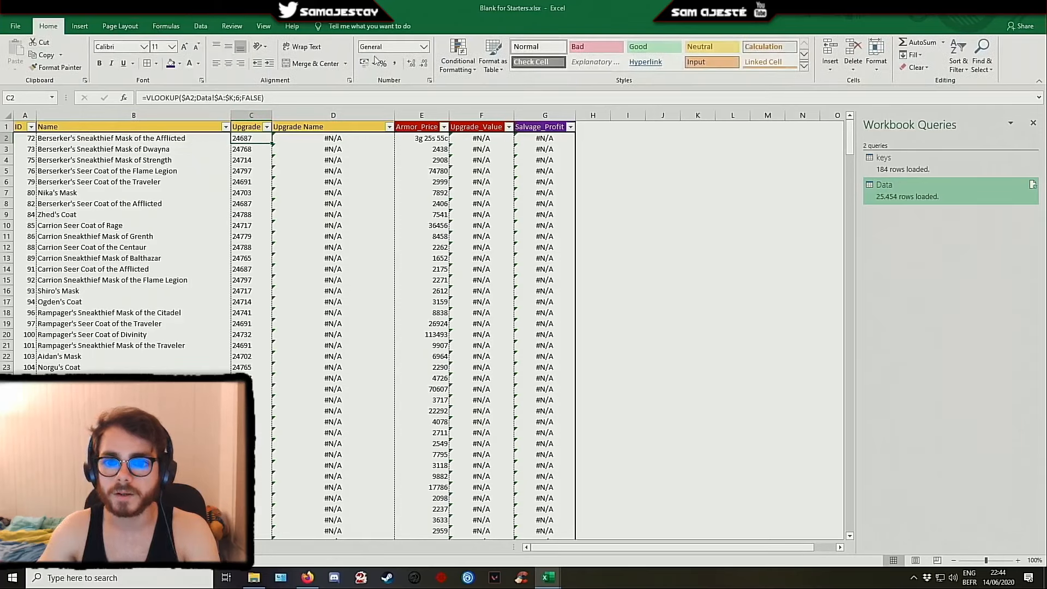
pyautogui.click(424, 47)
pyautogui.press('Escape')
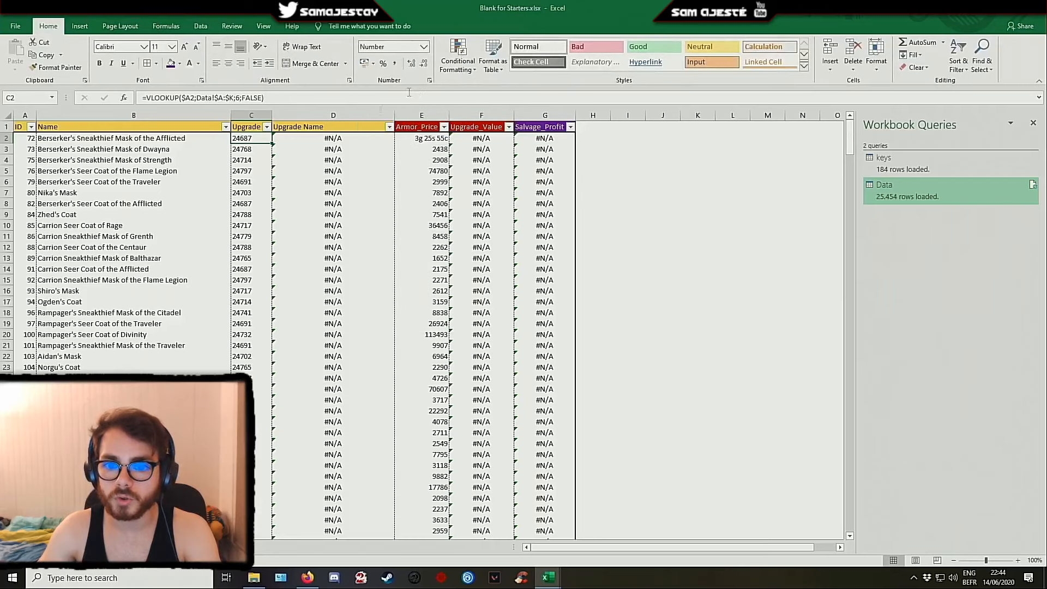
pyautogui.click(251, 115)
pyautogui.click(424, 47)
pyautogui.click(391, 85)
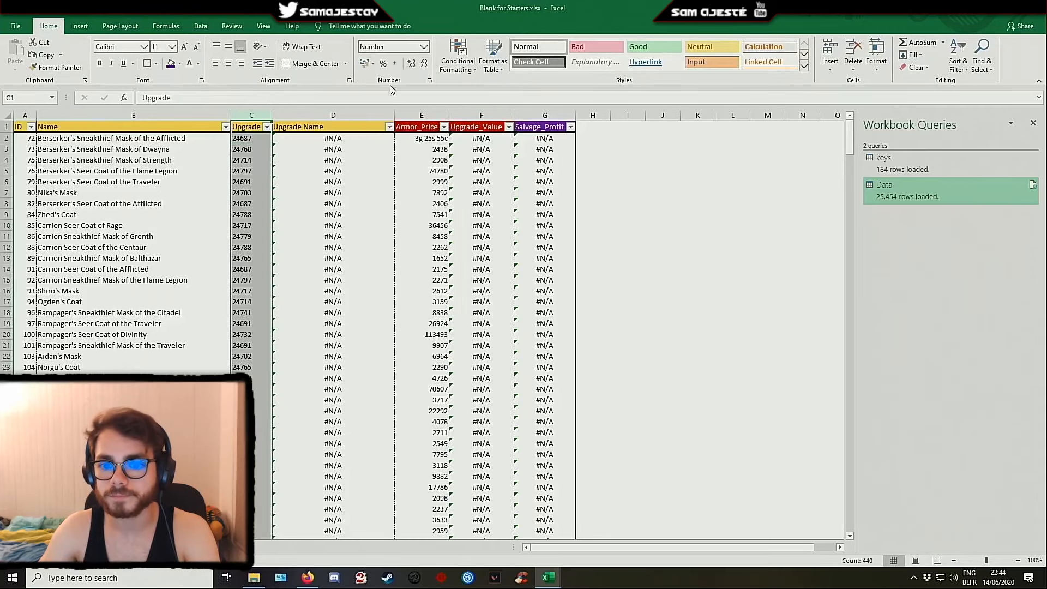
pyautogui.click(593, 138)
pyautogui.click(482, 140)
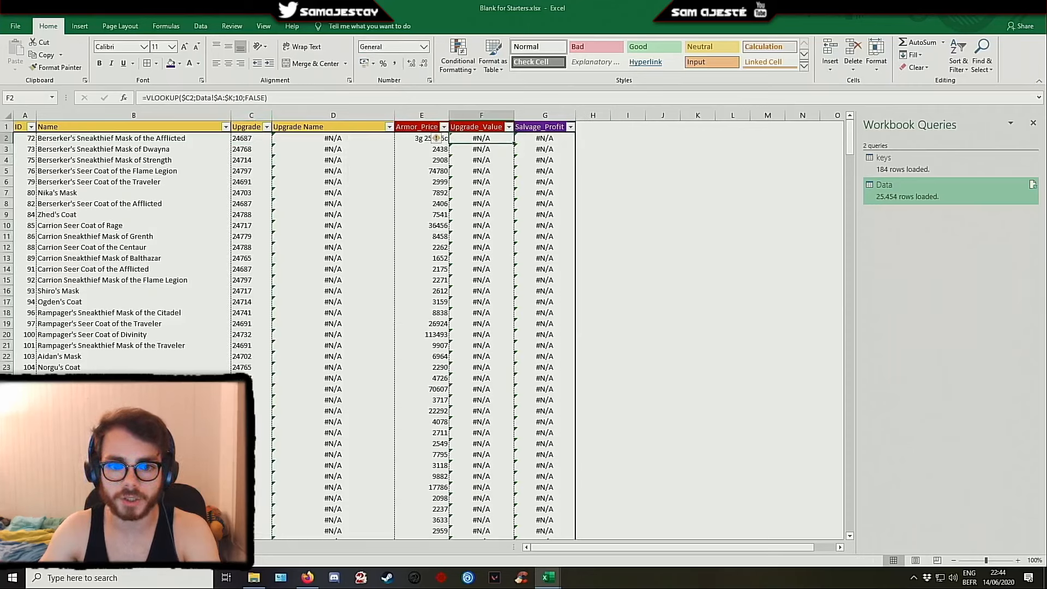
# Check the Upgrade column's lookup formula and inspect its source values in the Data sheet's upgrade1 column
pyautogui.click(251, 140)
pyautogui.click(297, 97)
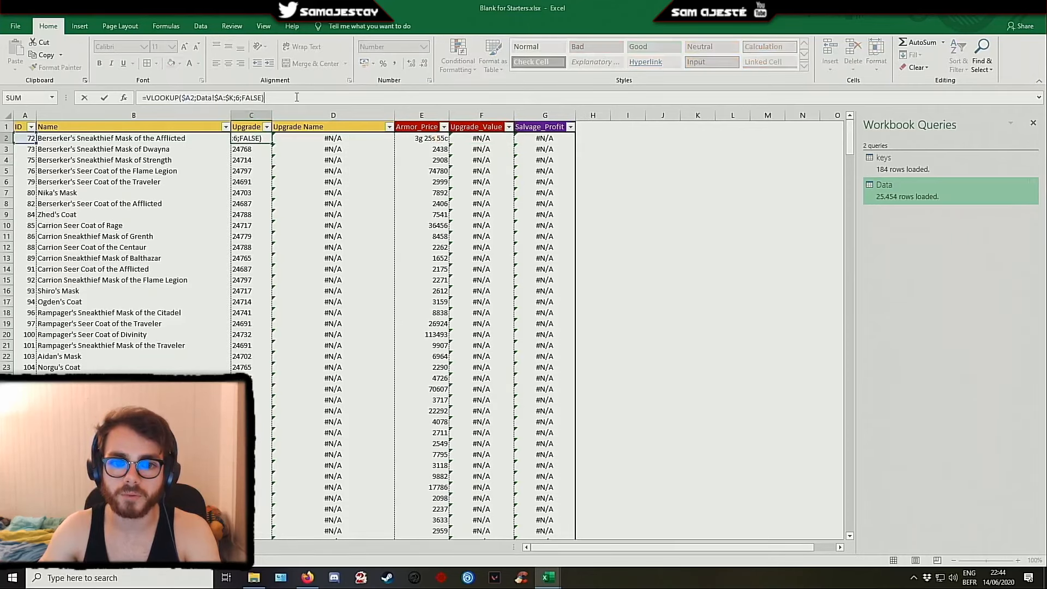
pyautogui.press('Escape')
pyautogui.click(117, 547)
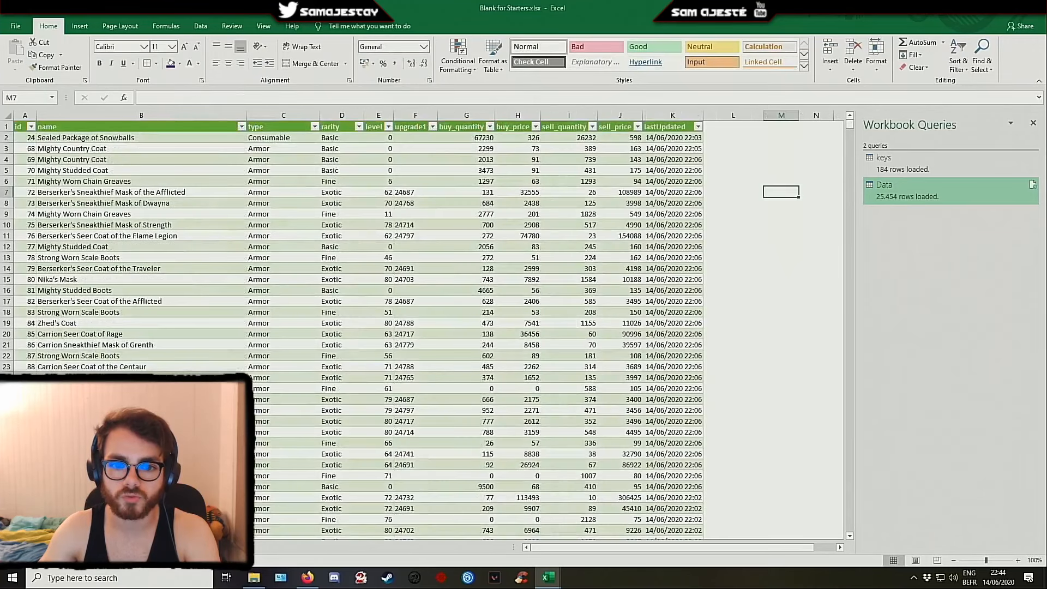
pyautogui.click(462, 136)
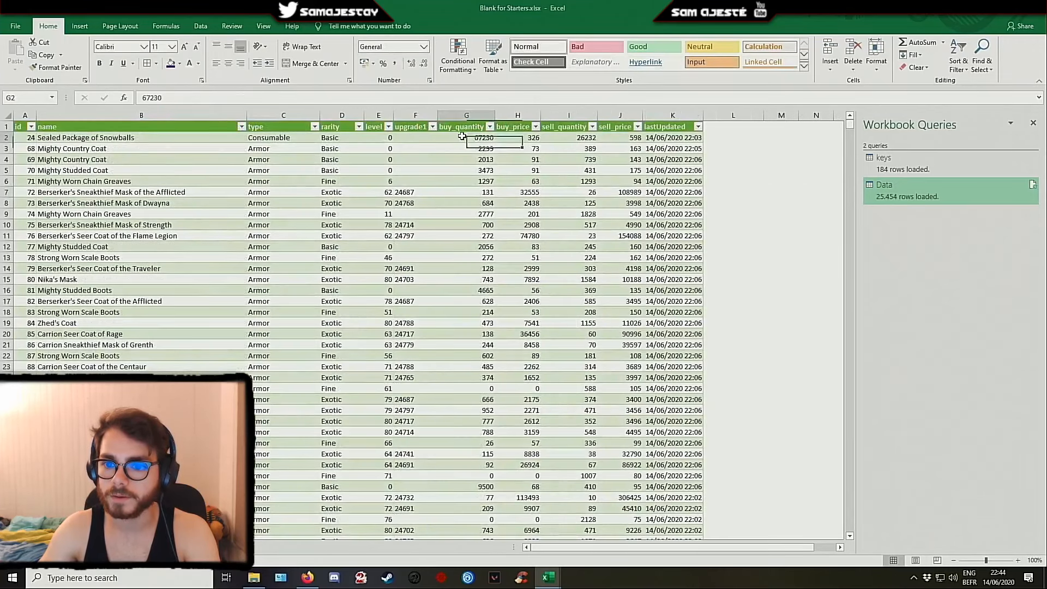
pyautogui.click(412, 138)
pyautogui.click(415, 194)
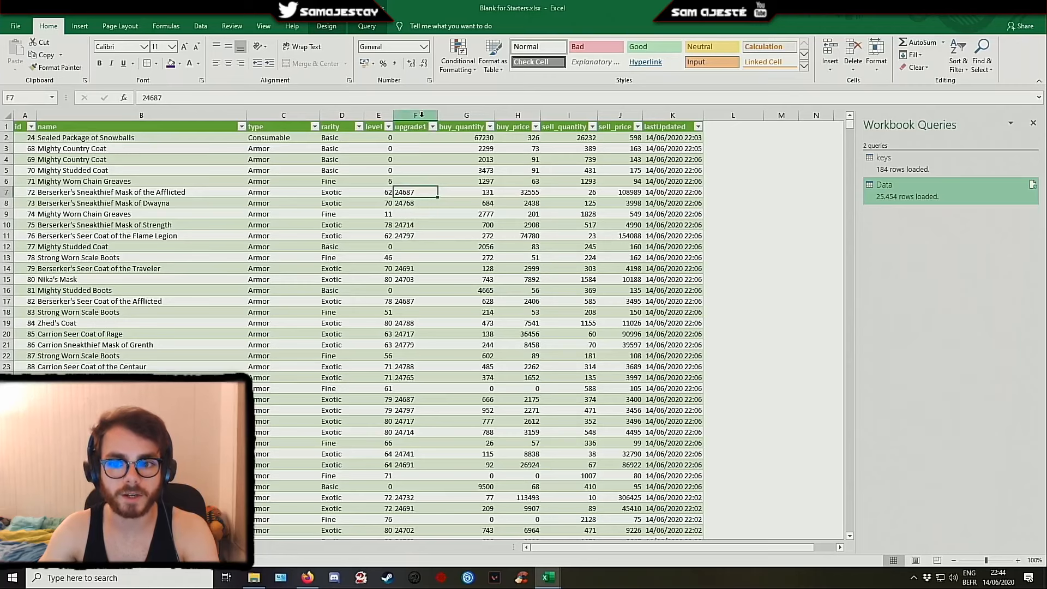
# Change the Data query's upgrade1 column to Whole Number, load the query, and return to the salvage profit sheet
pyautogui.rightClick(939, 201)
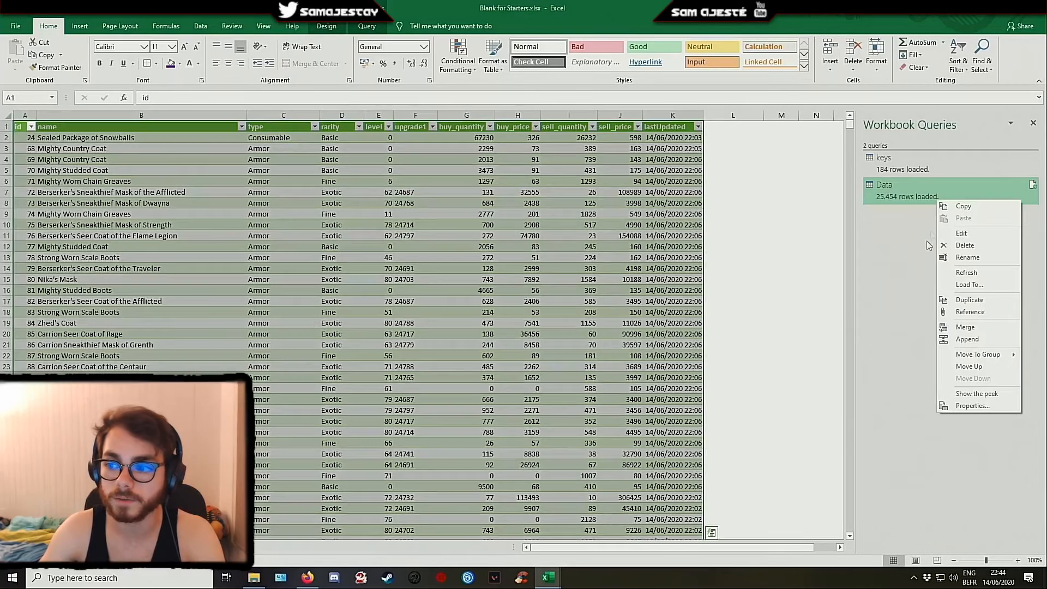
pyautogui.click(961, 234)
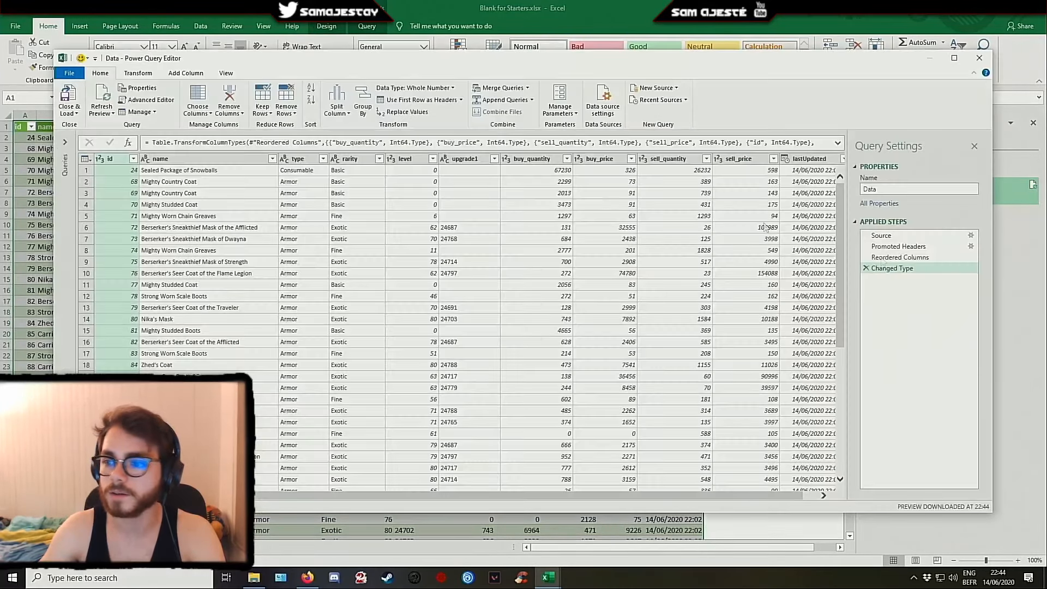
pyautogui.click(464, 158)
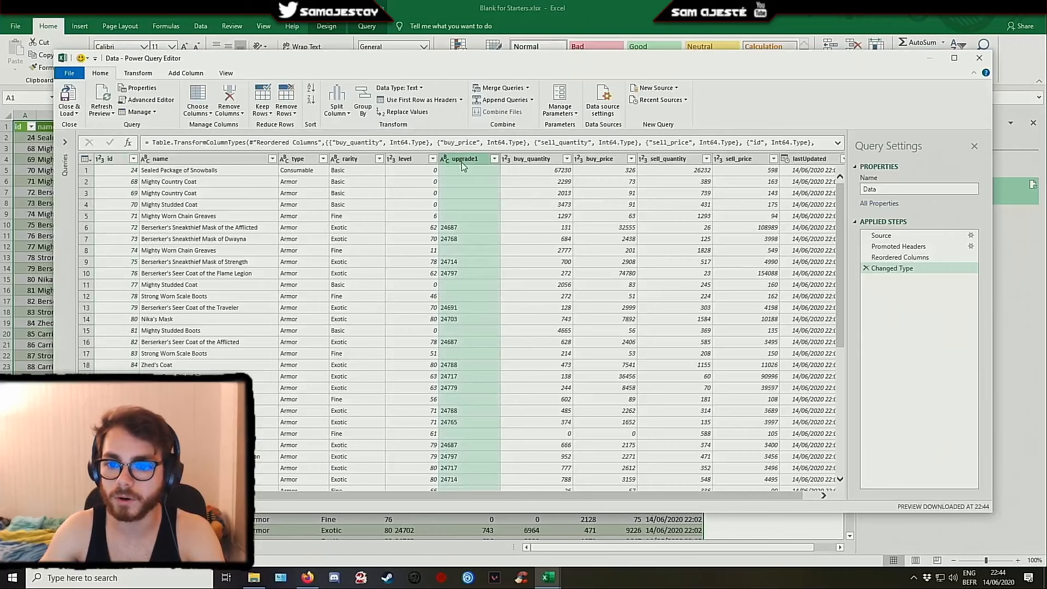
pyautogui.click(390, 88)
pyautogui.click(401, 124)
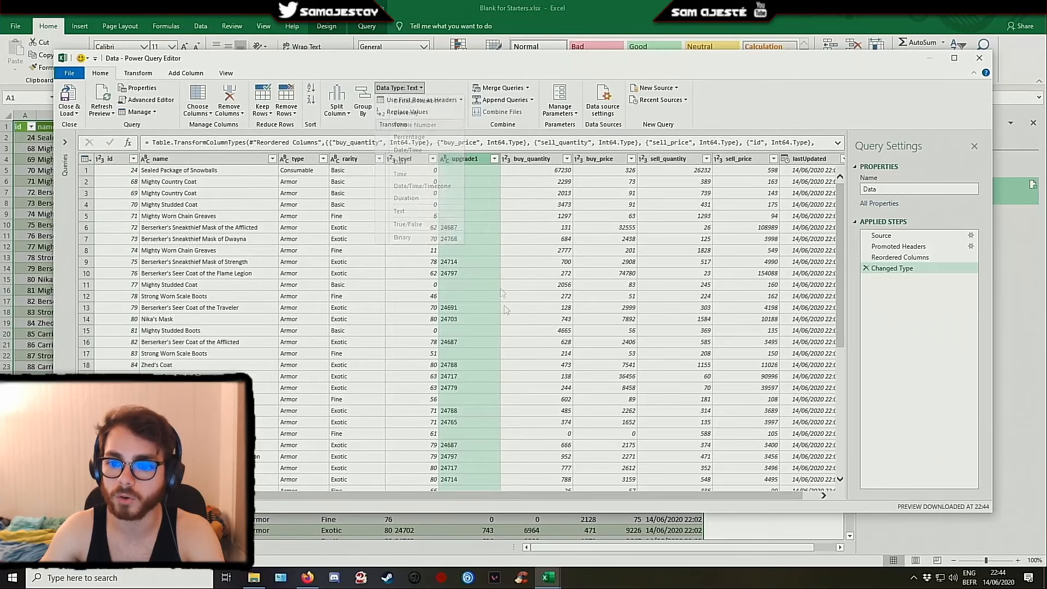
pyautogui.click(70, 98)
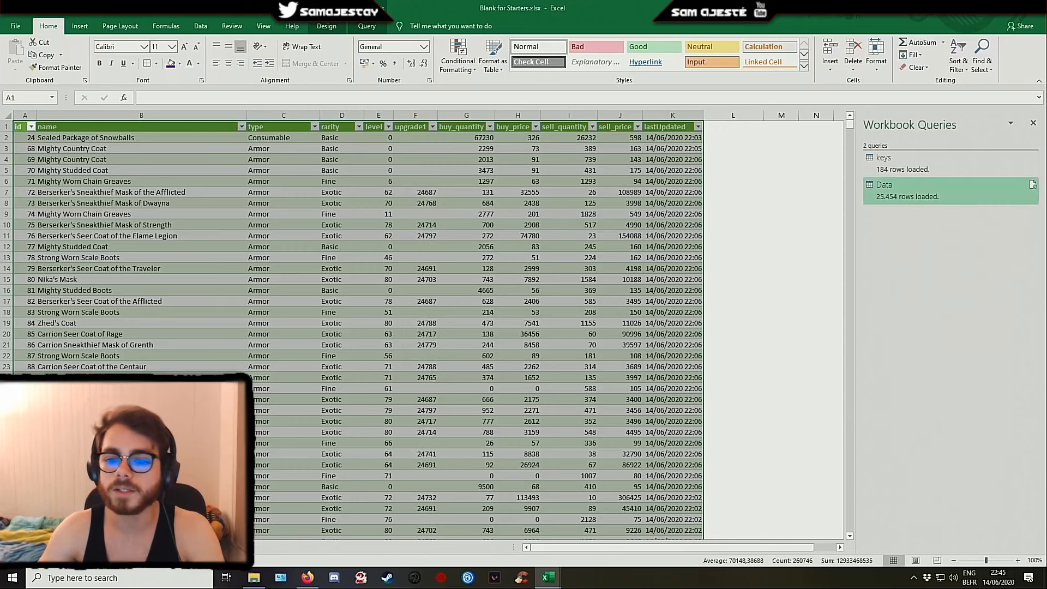
pyautogui.click(93, 547)
pyautogui.click(627, 217)
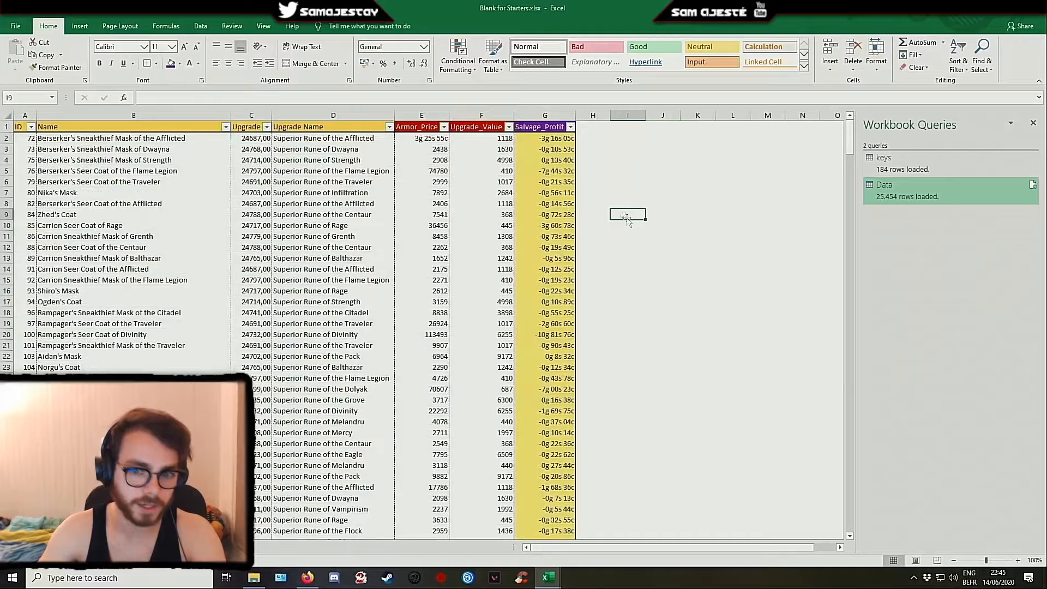
# Apply the custom gold-silver-copper number format 0\g ##\s ##c to all Armor_Price and Upgrade_Value cells
pyautogui.click(431, 139)
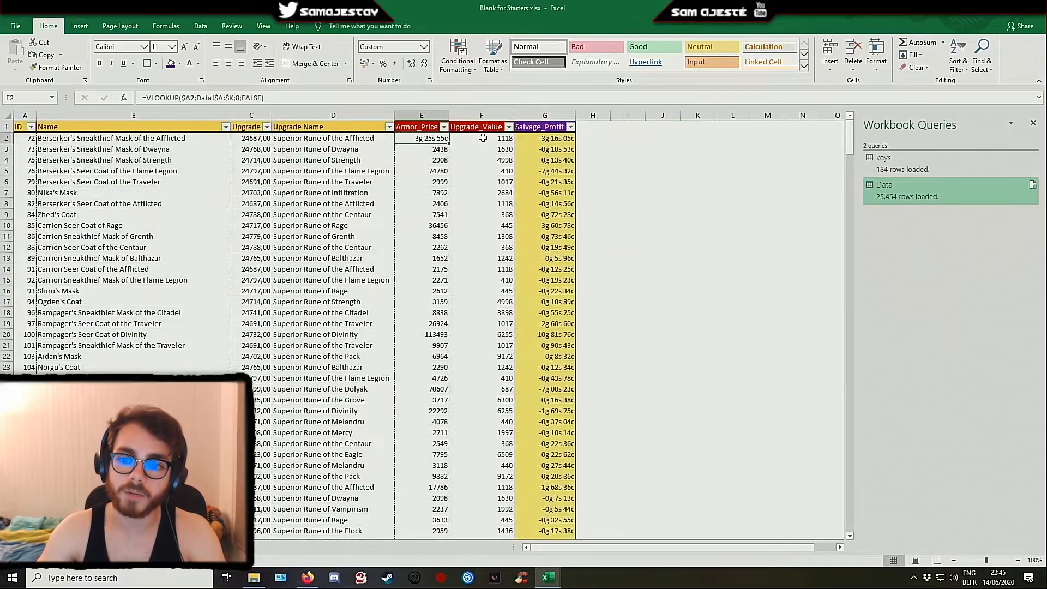
pyautogui.press('Right')
pyautogui.click(431, 138)
pyautogui.moveTo(850, 140); pyautogui.dragTo(841, 536)
pyautogui.keyDown('shift'); pyautogui.click(481, 531); pyautogui.keyUp('shift')
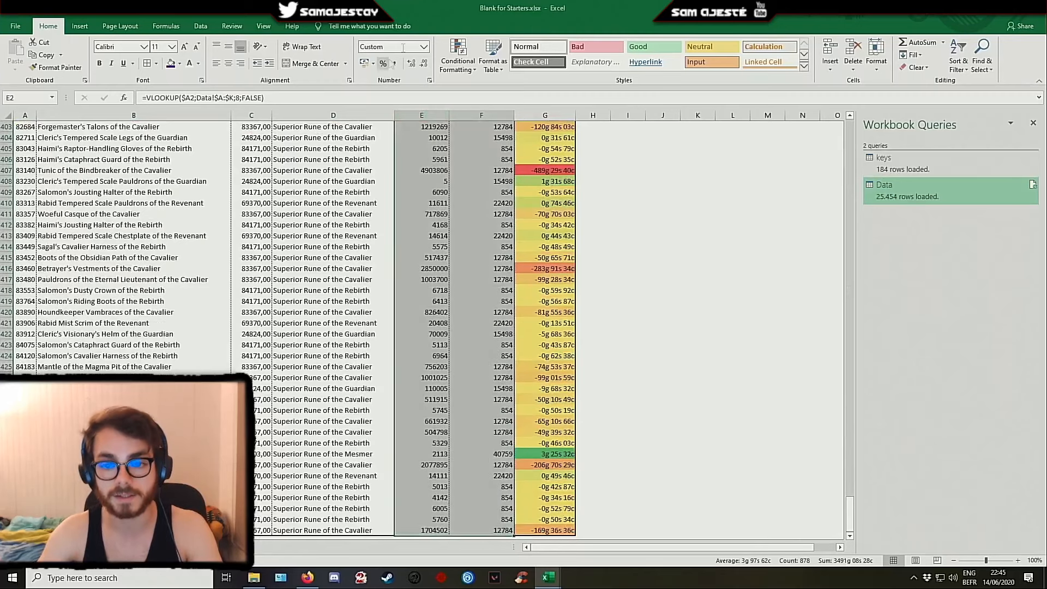
pyautogui.click(424, 48)
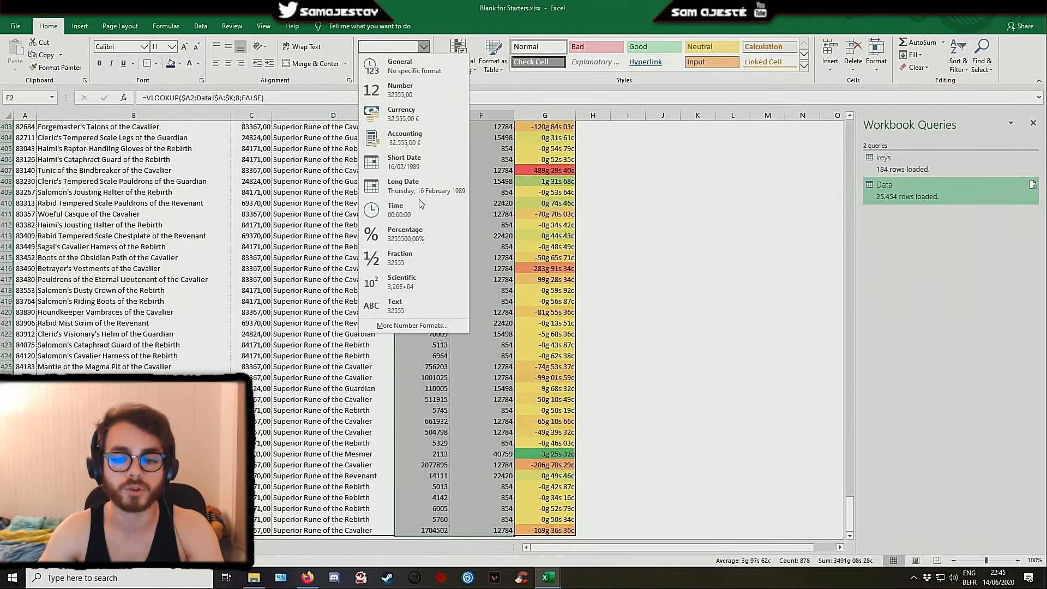
pyautogui.click(405, 325)
pyautogui.click(263, 273)
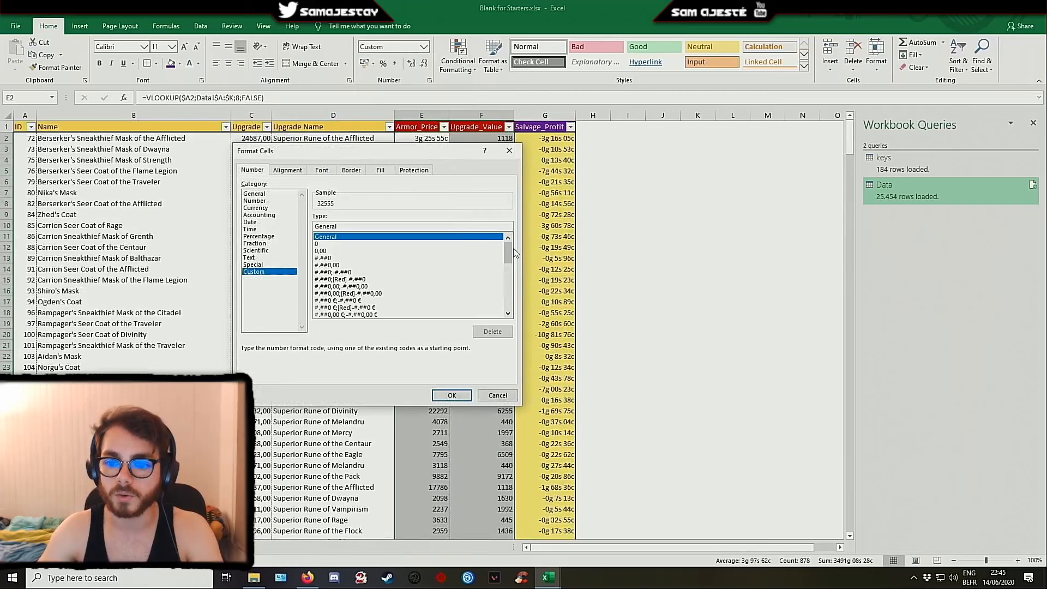
pyautogui.moveTo(507, 252); pyautogui.dragTo(508, 299)
pyautogui.click(338, 308)
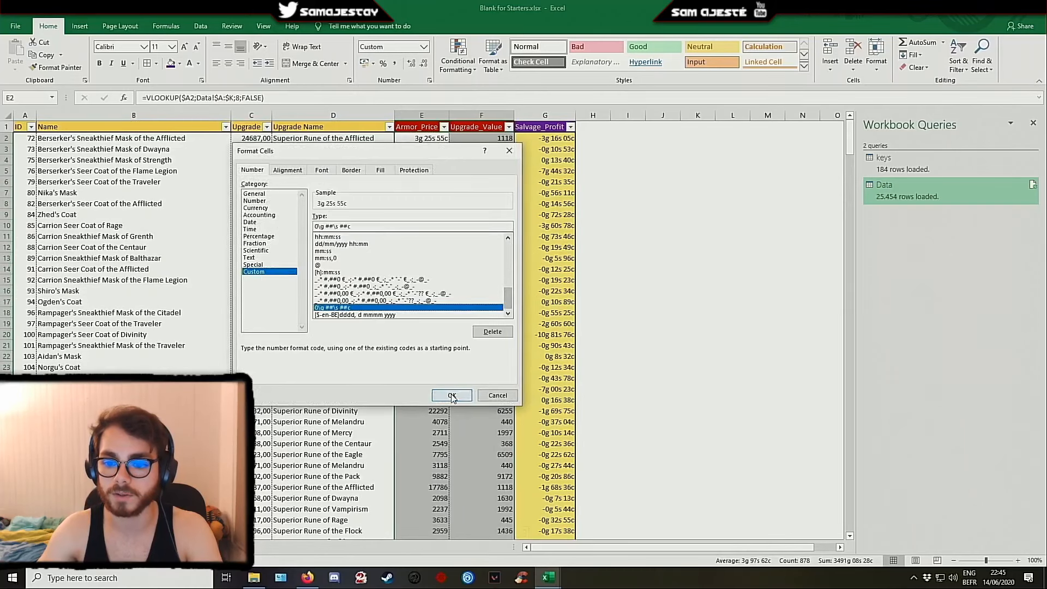
pyautogui.click(452, 396)
pyautogui.click(594, 203)
pyautogui.click(661, 171)
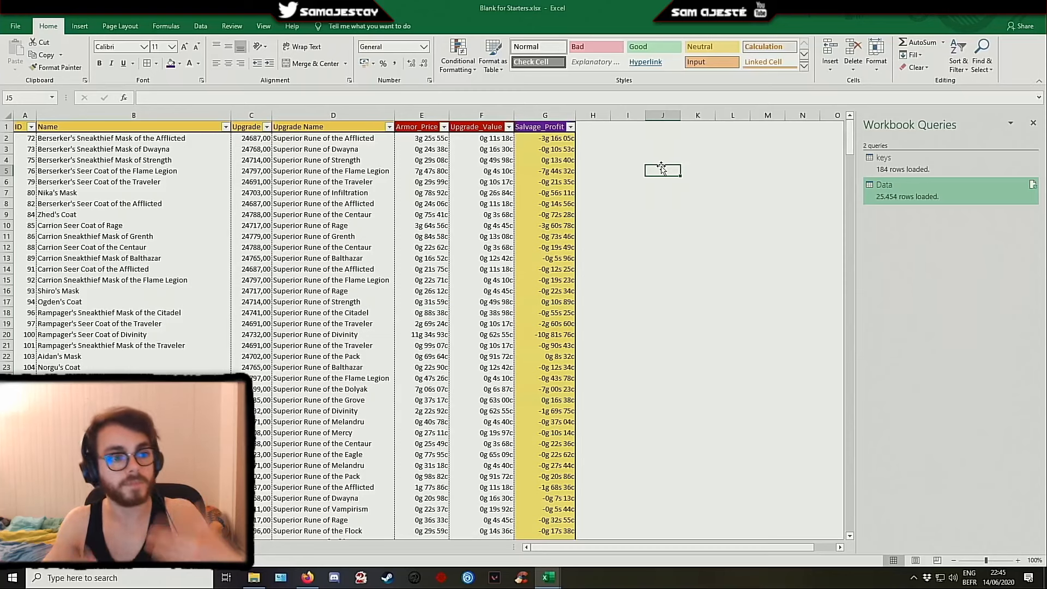
pyautogui.click(570, 127)
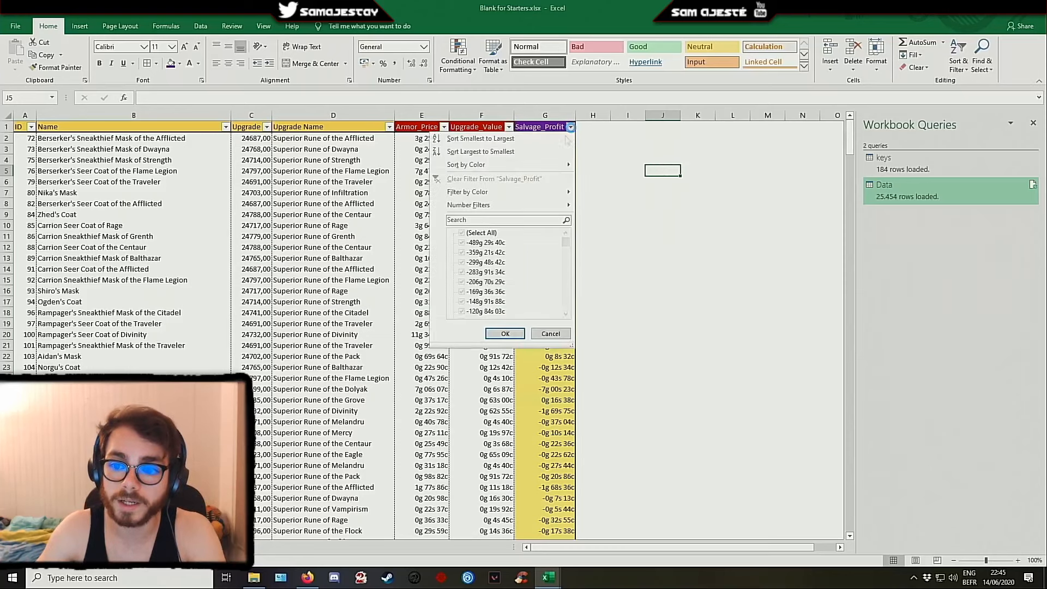
pyautogui.click(598, 151)
pyautogui.click(553, 139)
pyautogui.click(545, 115)
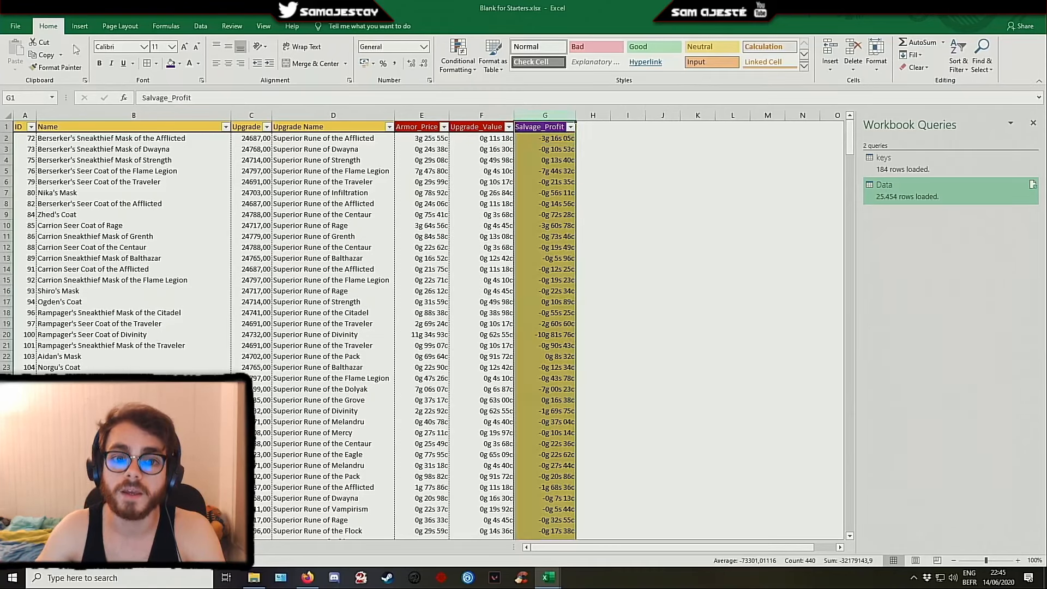
pyautogui.click(201, 26)
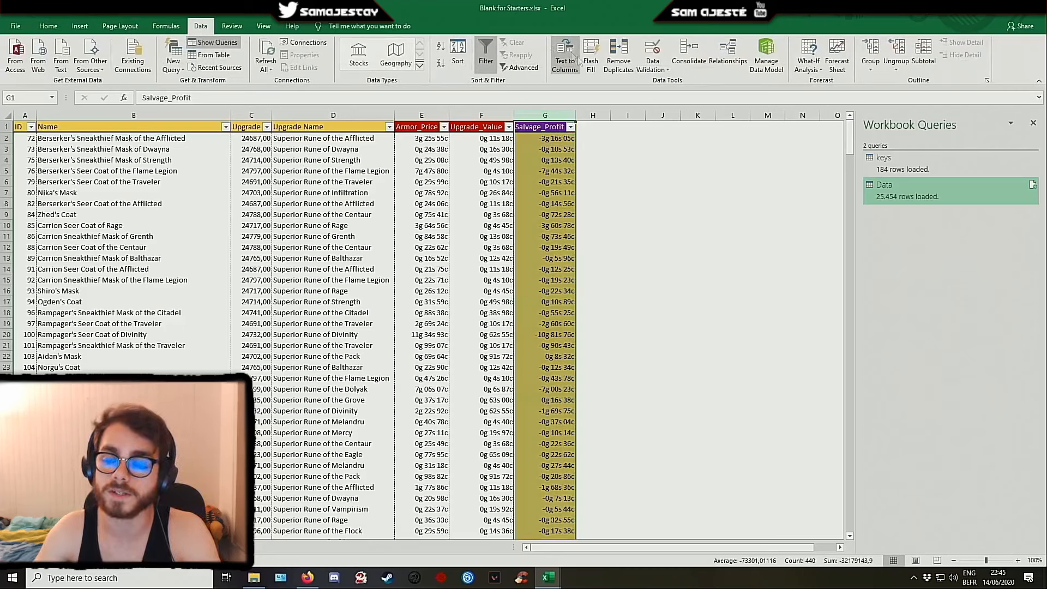
pyautogui.click(627, 149)
# Filter the Salvage_Profit column to rows with values greater than or equal to 0
pyautogui.click(570, 127)
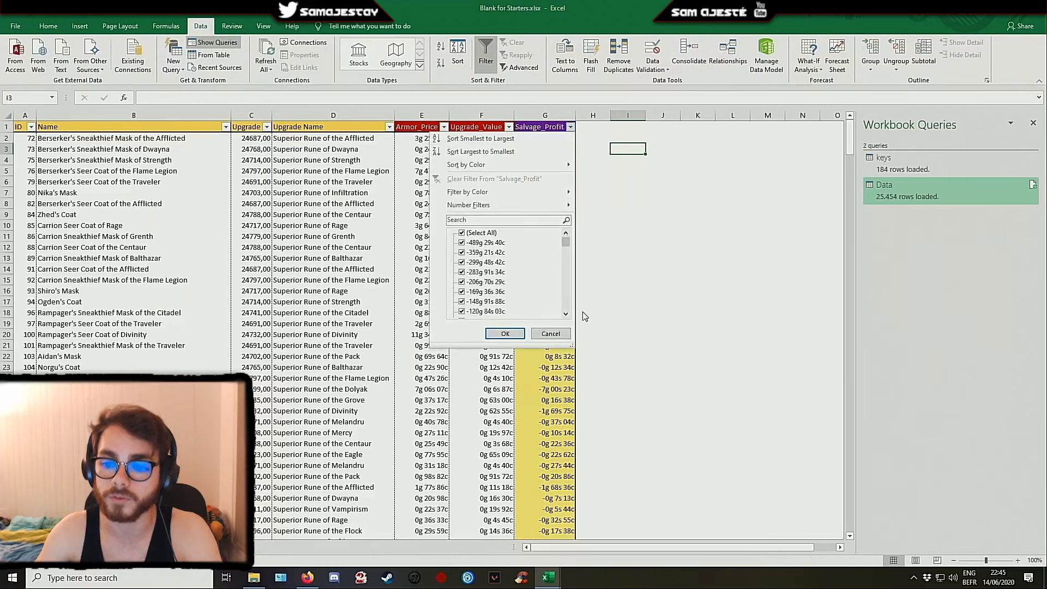
pyautogui.moveTo(485, 207)
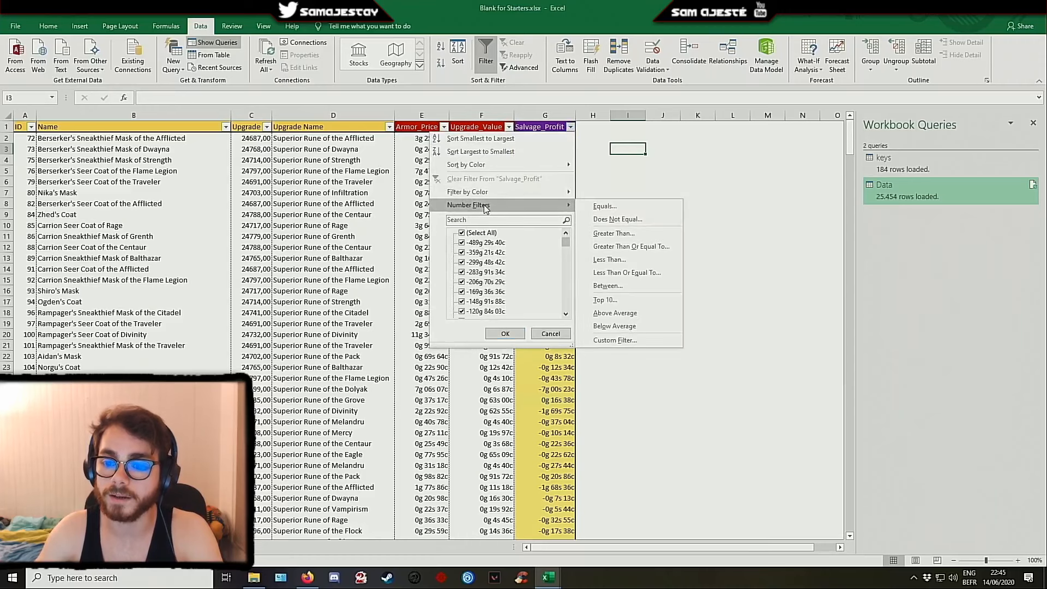
pyautogui.click(622, 247)
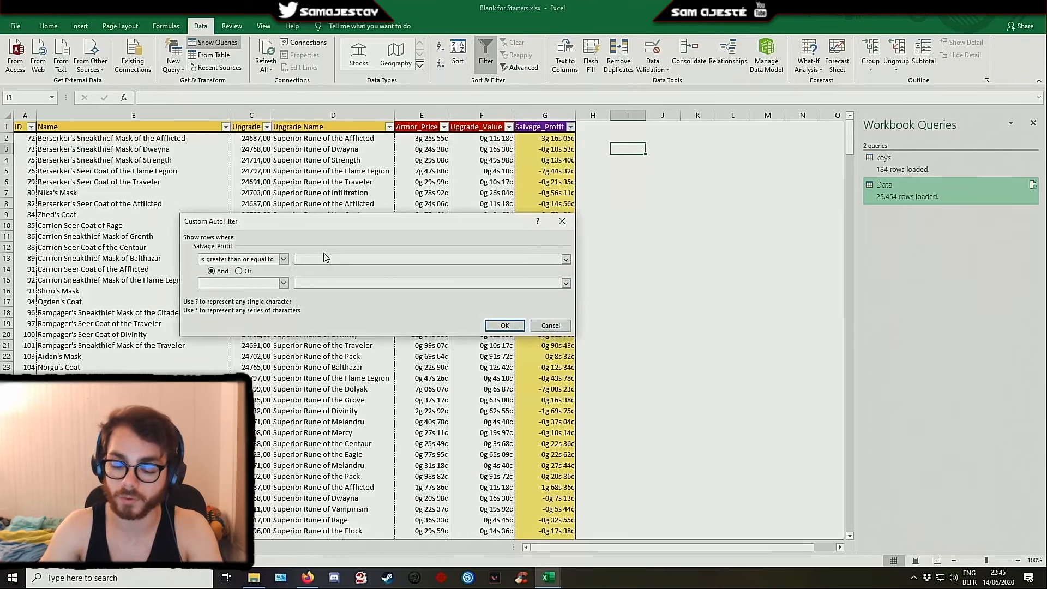
pyautogui.write('0')
pyautogui.press('Return')
pyautogui.click(593, 169)
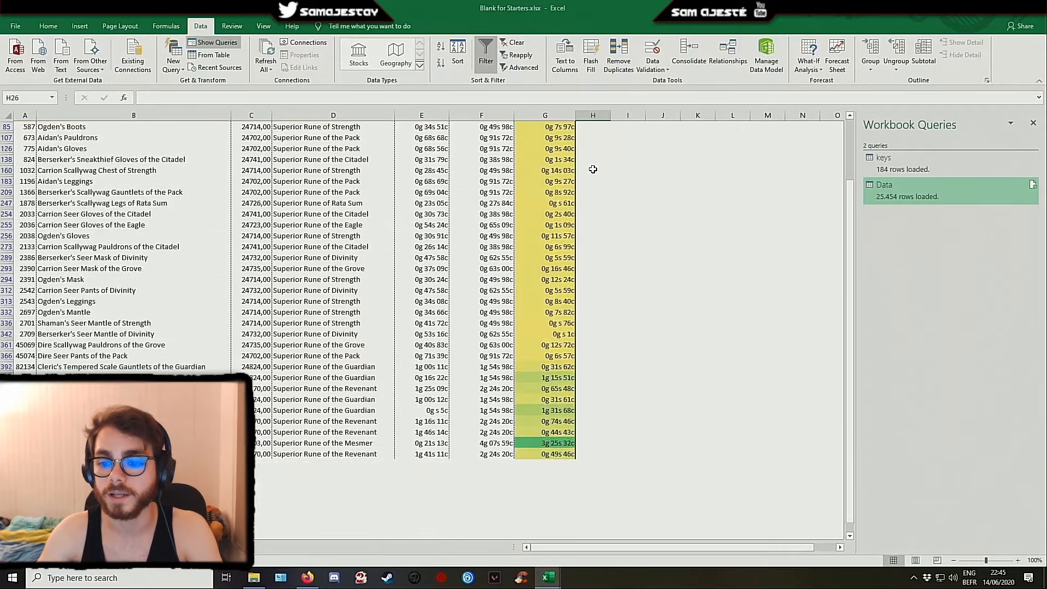
# Review the filtered rows and select the salvage profit cell of the Superior Rune of the Mesmer armor
pyautogui.scroll(1, 552, 164)
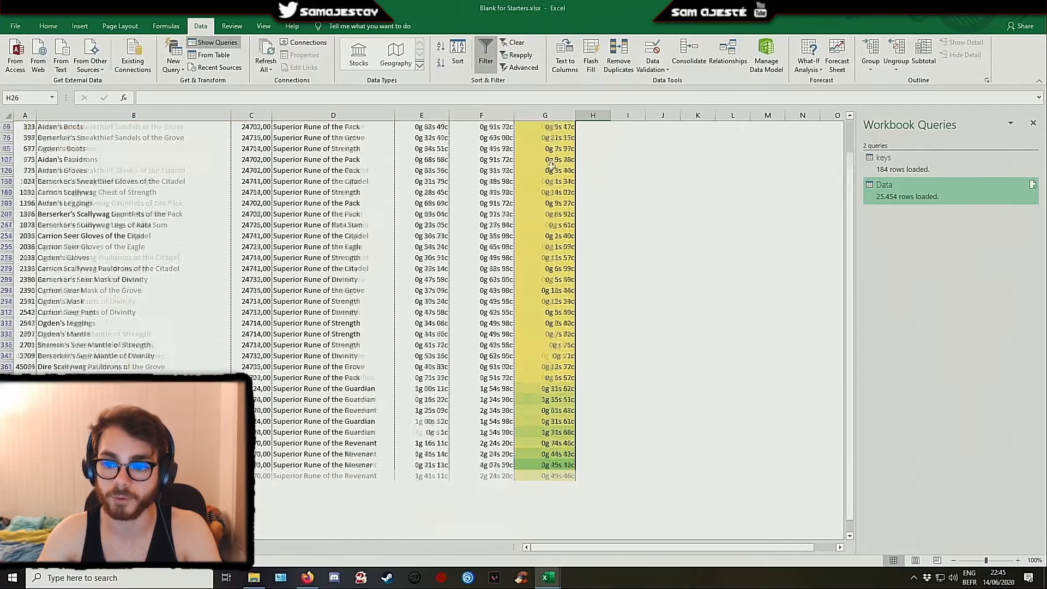
pyautogui.scroll(-2, 552, 165)
pyautogui.click(537, 400)
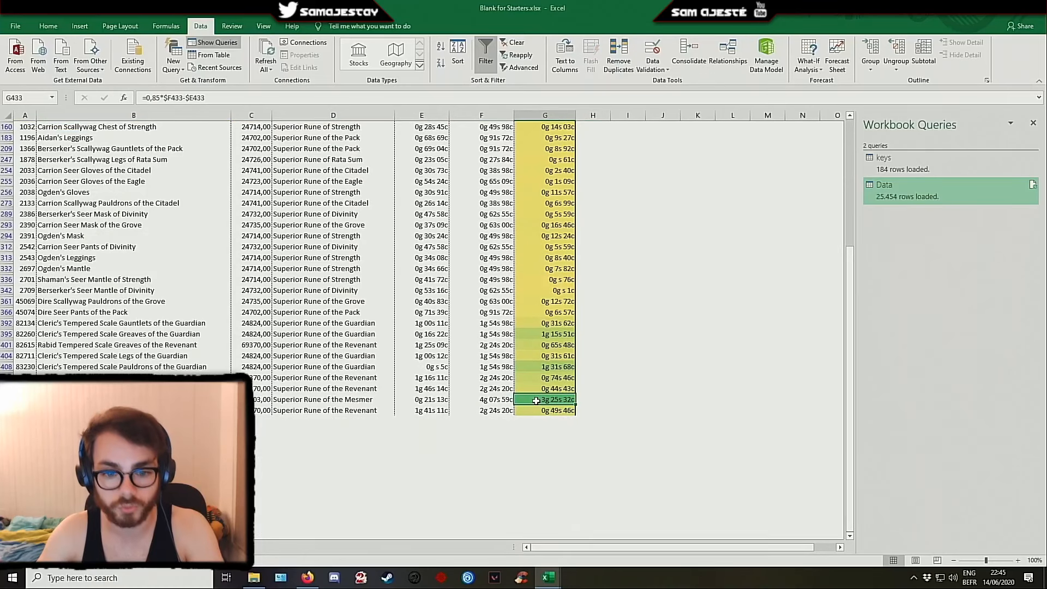
# Examine the name, armor price and upgrade value of the Superior Rune of the Mesmer armor, then return to the first rows
pyautogui.click(158, 400)
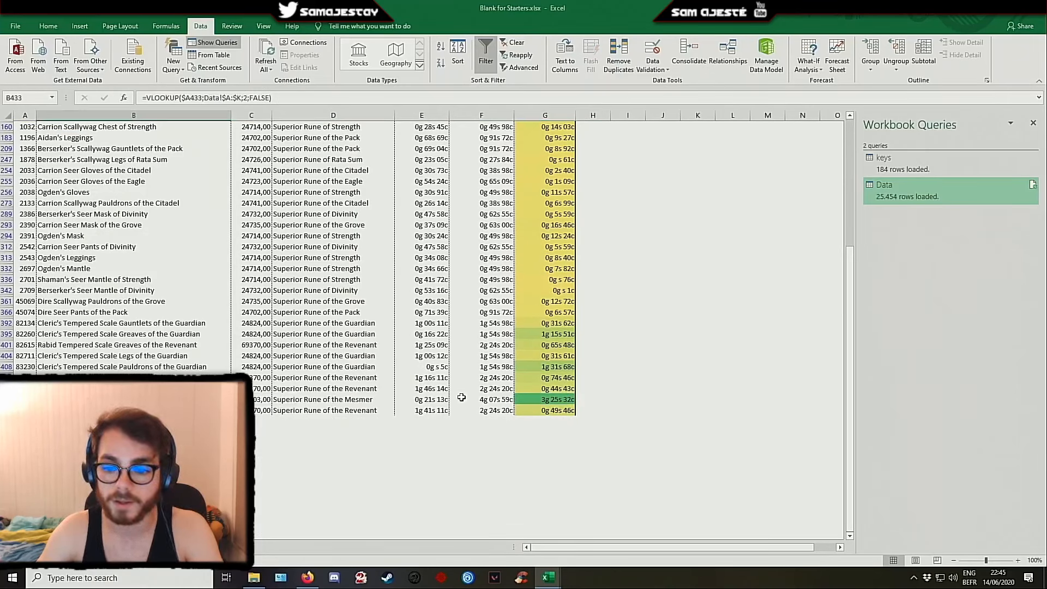
pyautogui.click(495, 402)
pyautogui.click(440, 399)
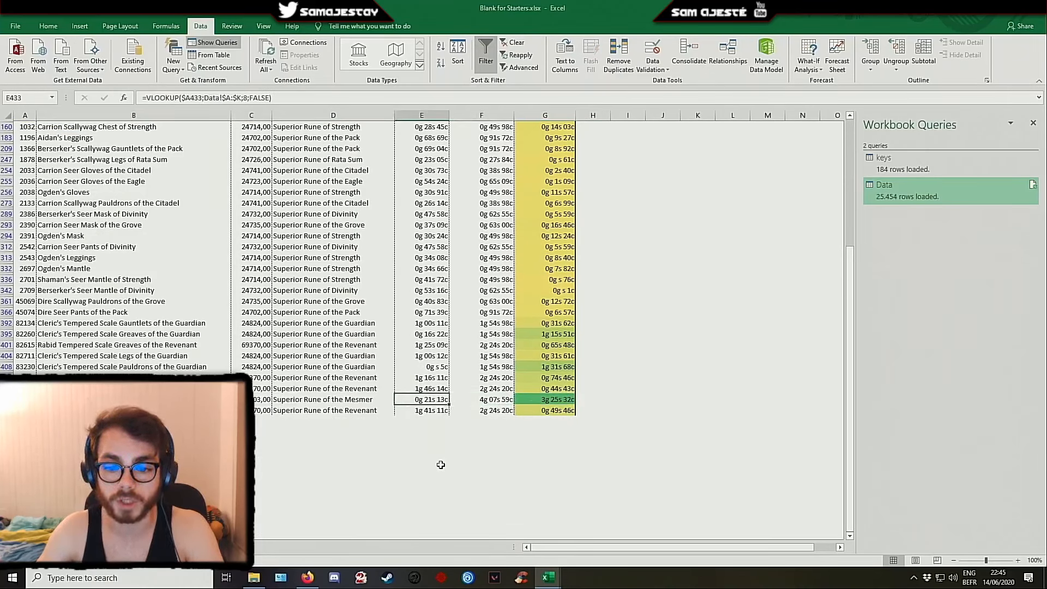
pyautogui.click(490, 401)
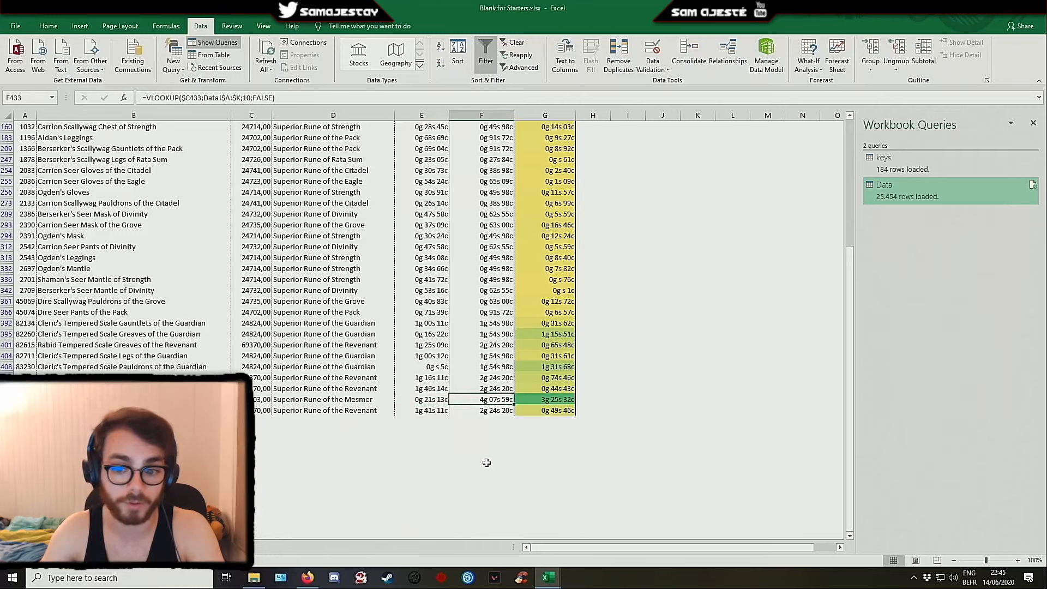
pyautogui.scroll(5, 532, 320)
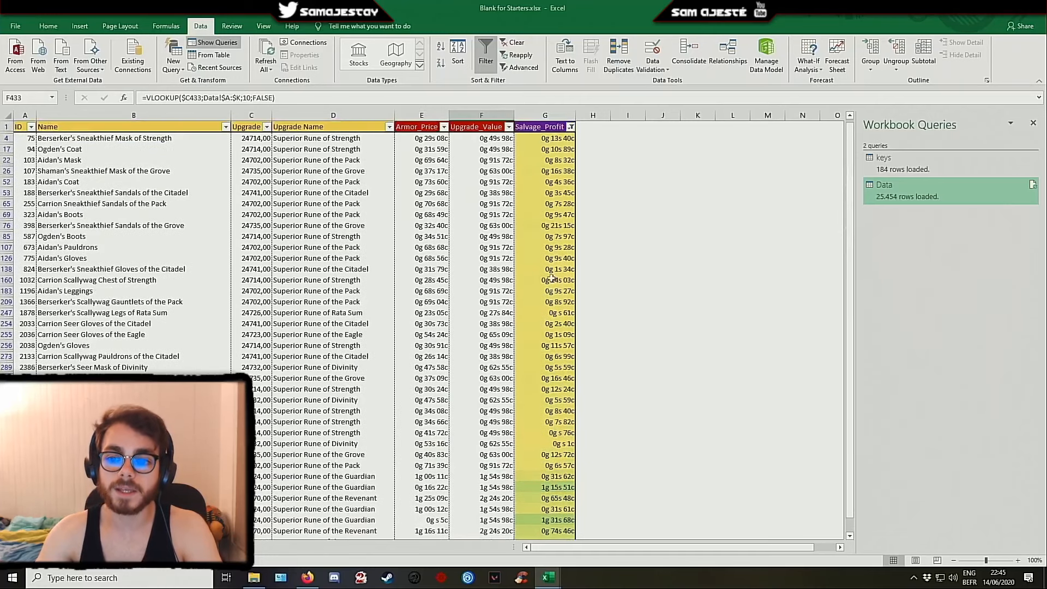
pyautogui.click(609, 141)
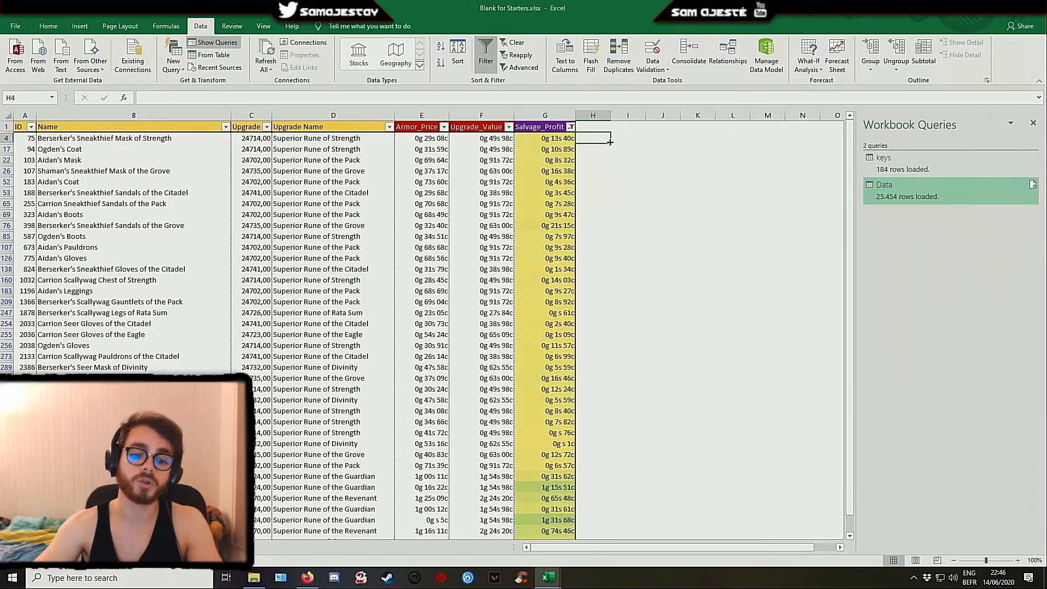
# Go to the index sheet and hide the list of workbook queries
pyautogui.click(49, 547)
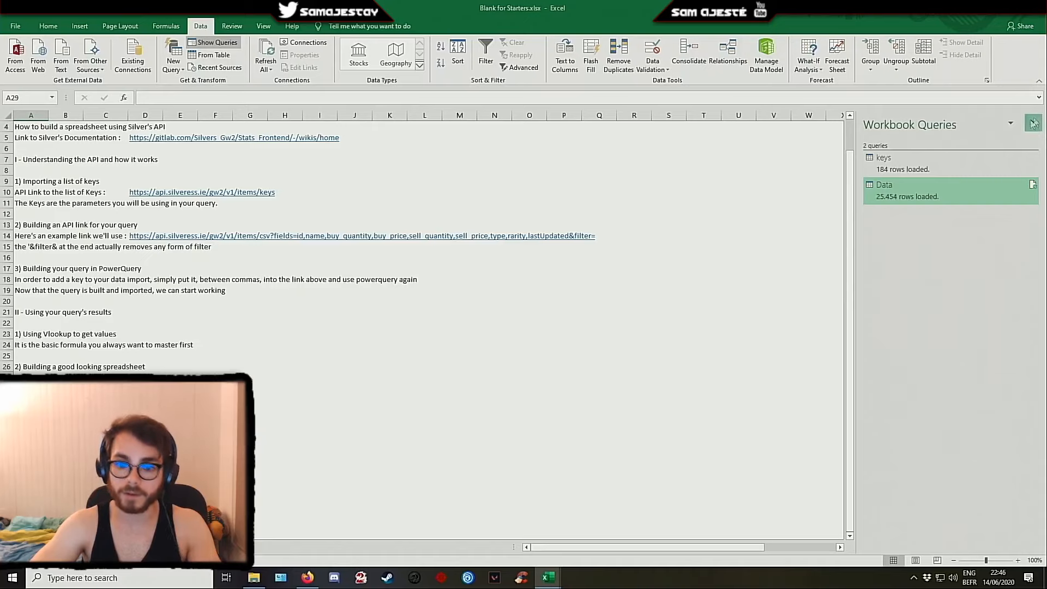
pyautogui.click(1035, 121)
pyautogui.scroll(1, 64, 219)
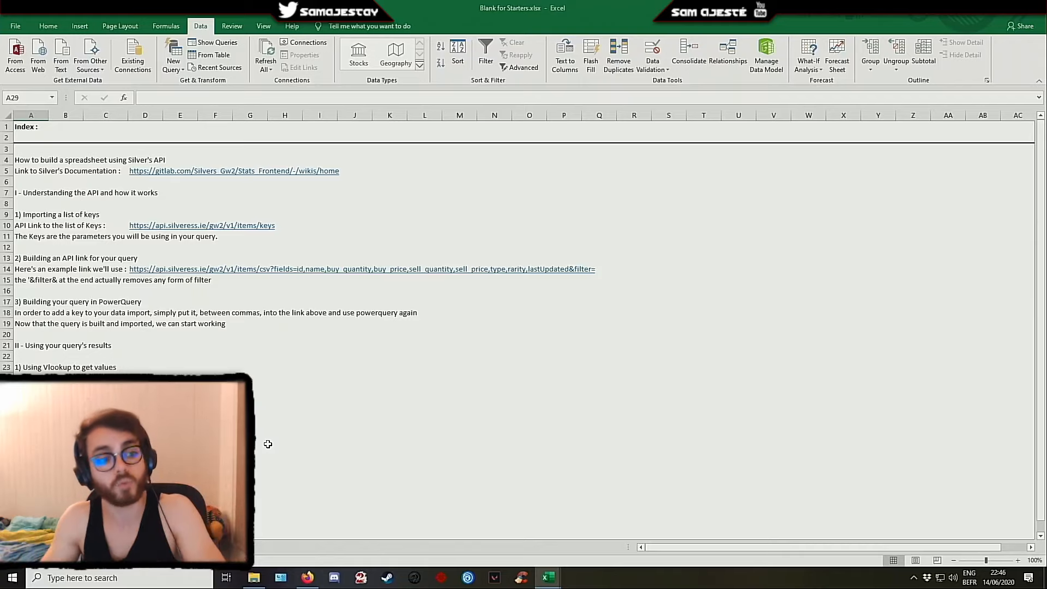
# Look through the keys and Data sheets, ending on an empty cell in the salvage profit sheet
pyautogui.click(90, 547)
pyautogui.click(125, 548)
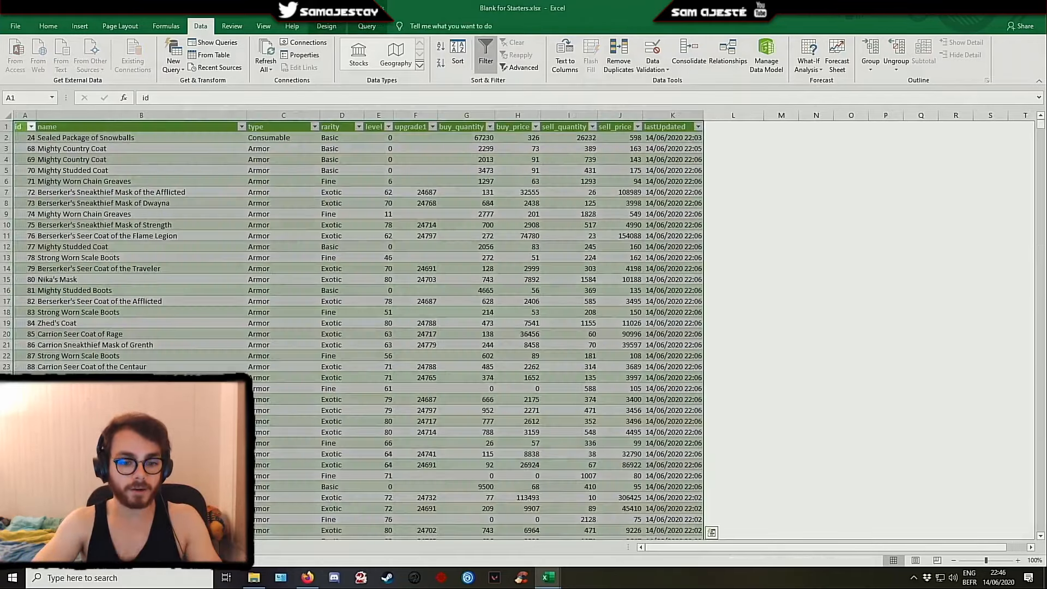
pyautogui.click(164, 547)
pyautogui.click(623, 302)
pyautogui.click(621, 323)
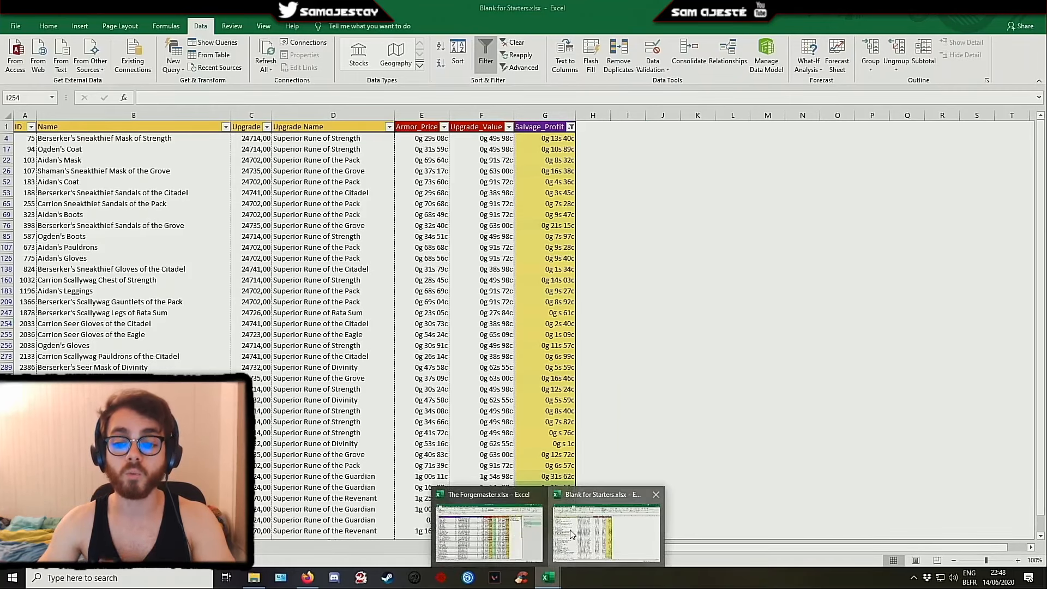
# Switch to The Forgemaster.xlsx and examine its crafting profit table and the API notes on its index sheet
pyautogui.click(508, 546)
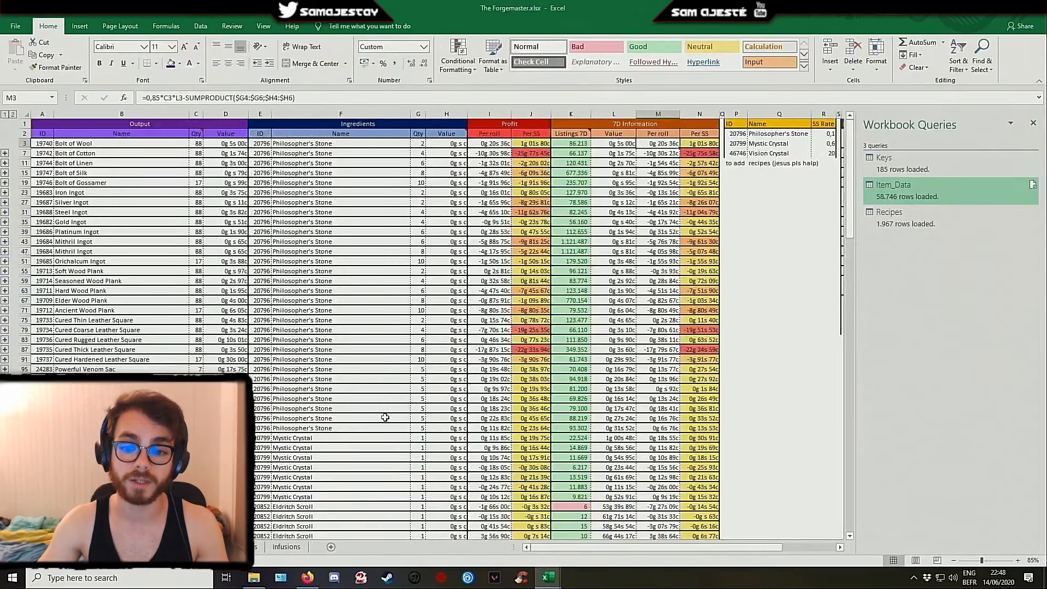
pyautogui.click(770, 271)
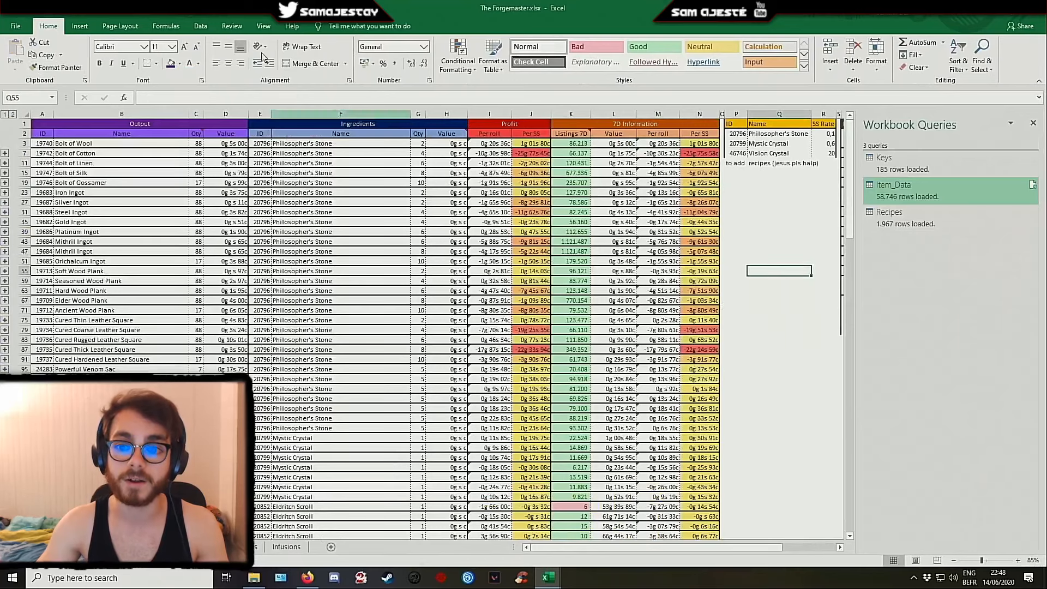
pyautogui.click(44, 547)
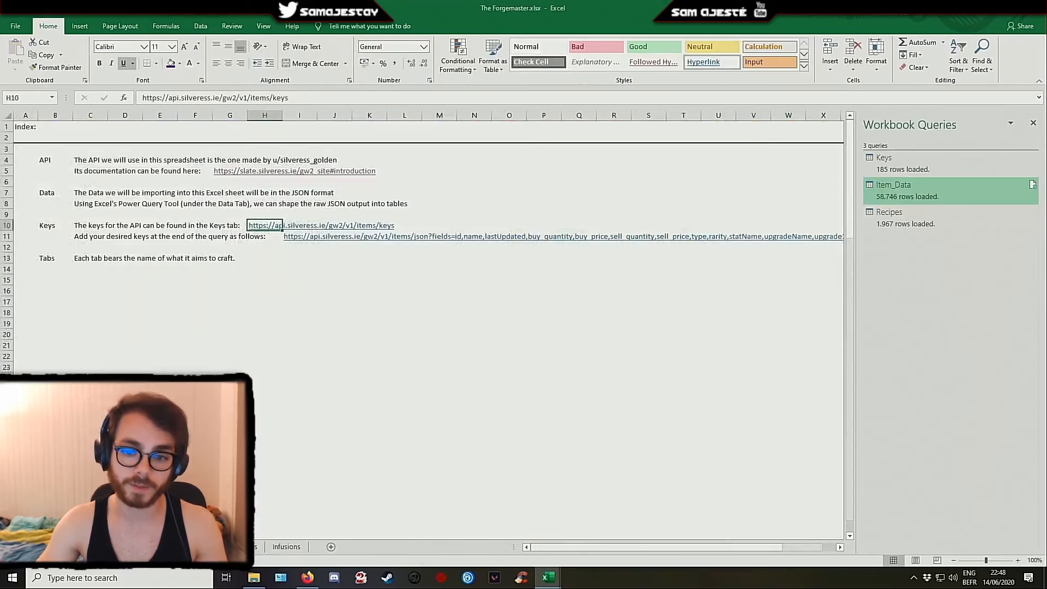
pyautogui.click(320, 312)
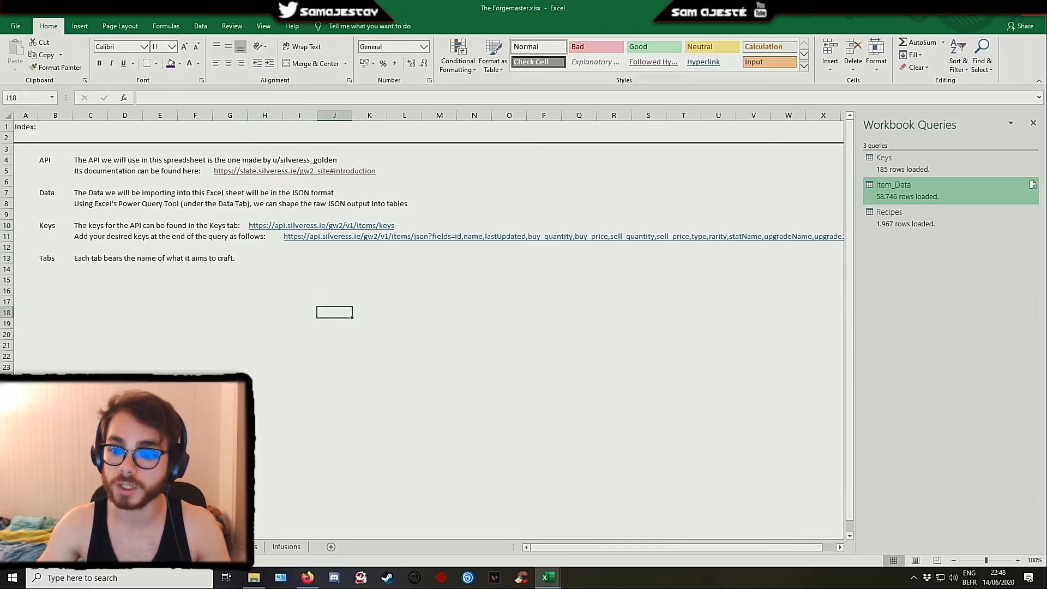
# Close The Forgemaster.xlsx and return to the salvage profit sheet in Blank for Starters.xlsx
pyautogui.click(1035, 8)
pyautogui.click(476, 309)
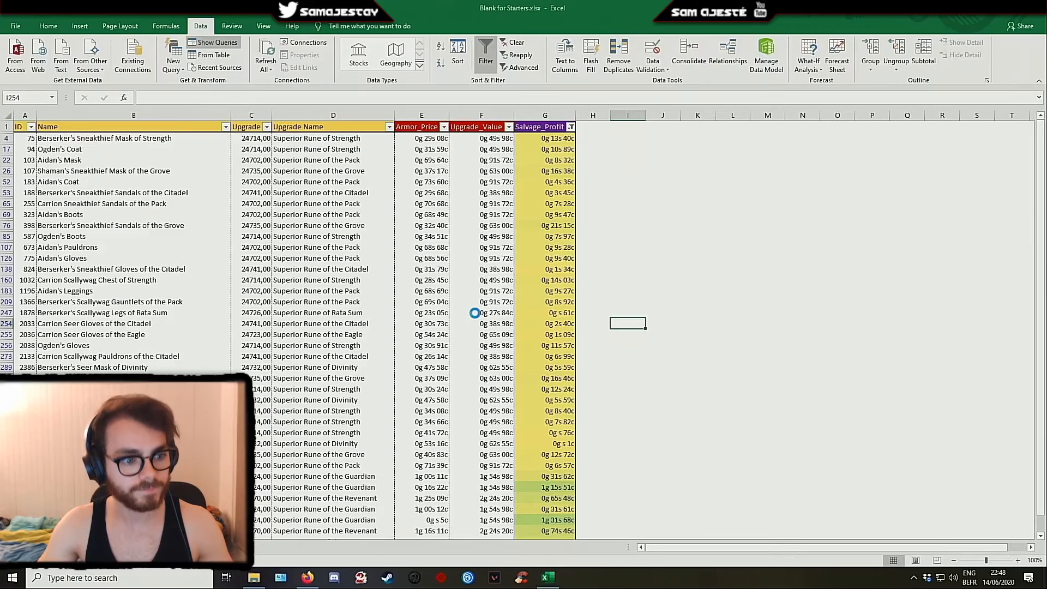
pyautogui.click(665, 271)
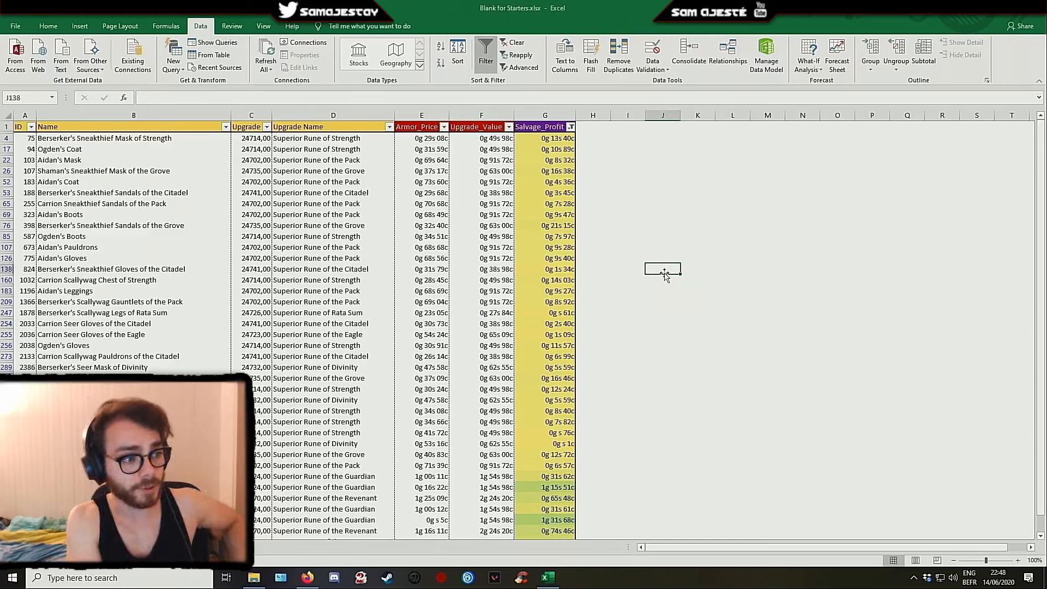